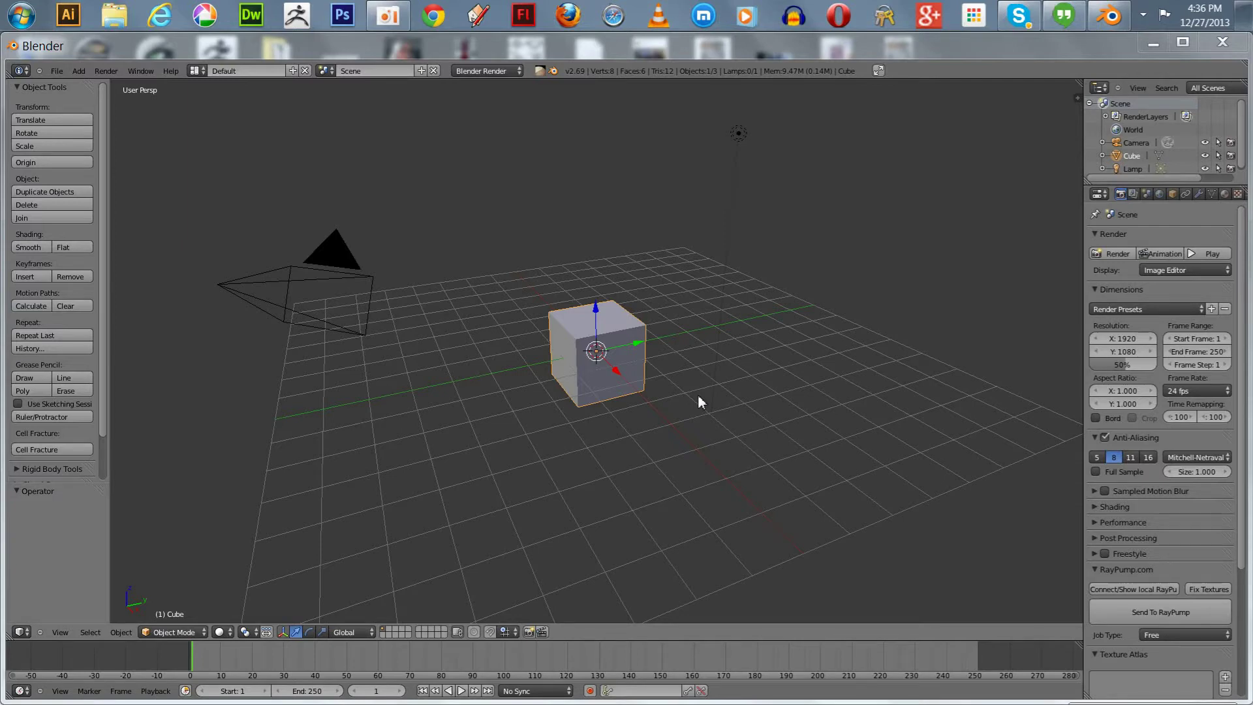
Delete the default cube and switch the viewport to the front orthographic view
click(606, 356)
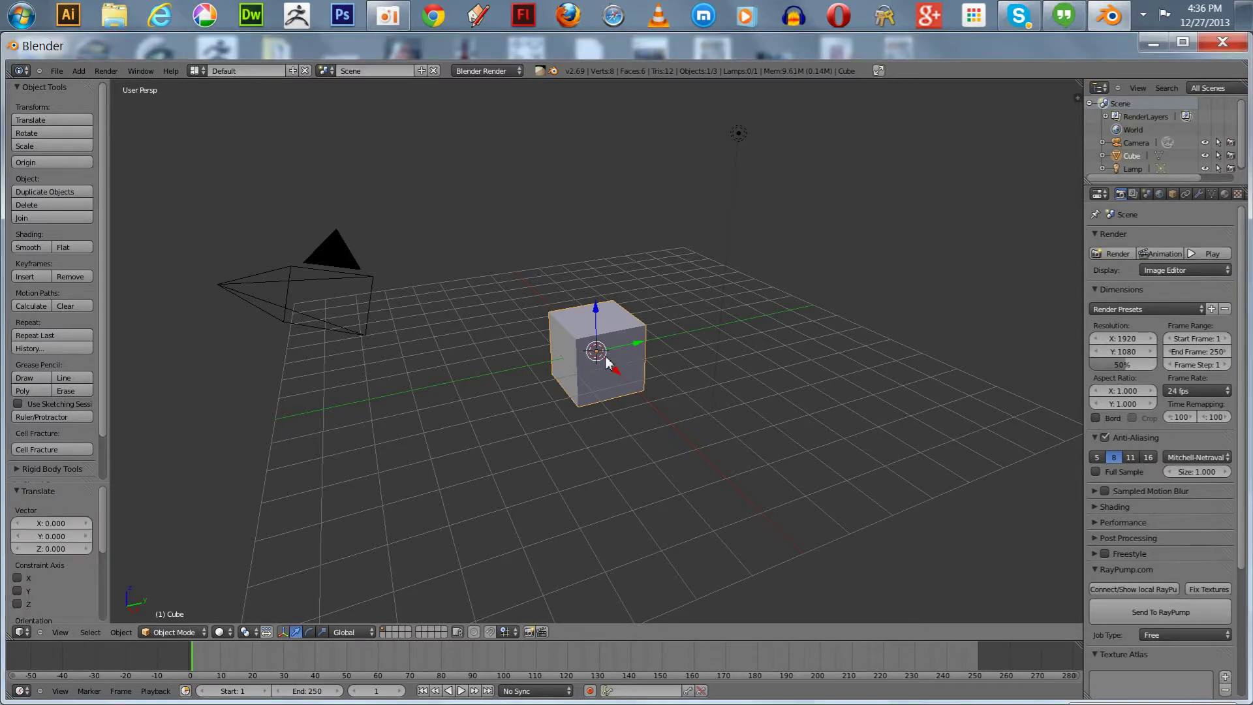
key(x)
click(604, 355)
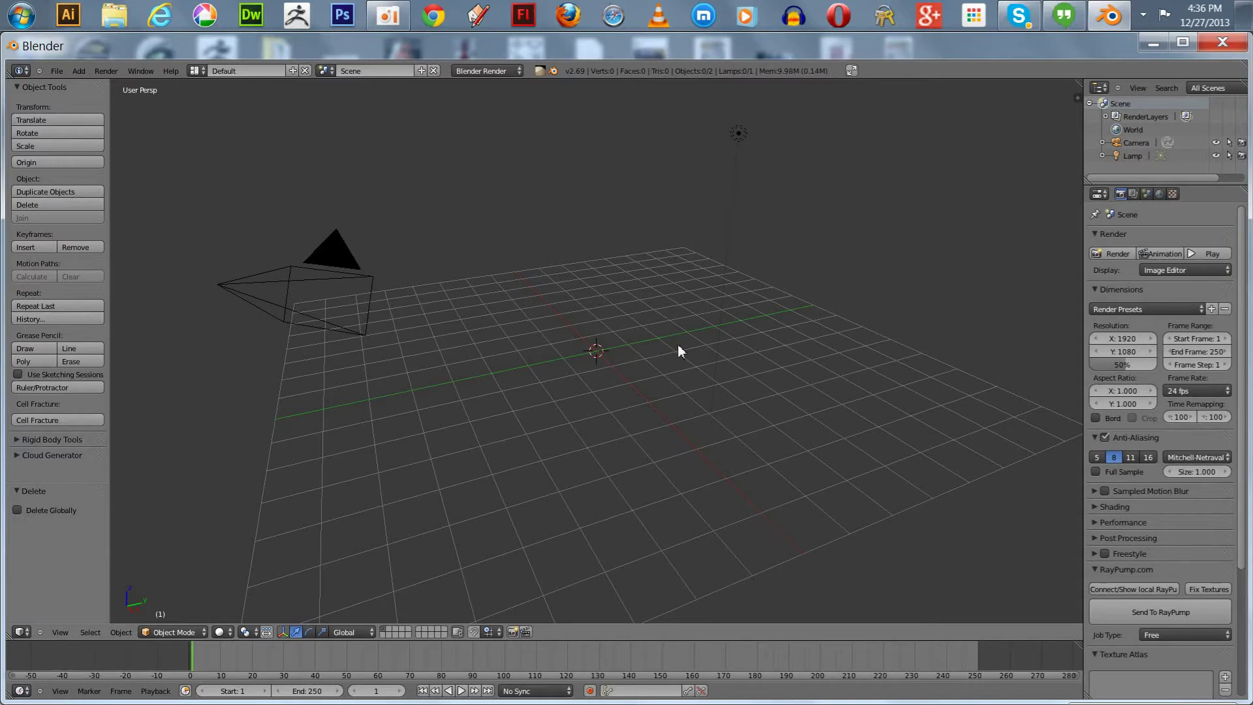
key(KP_1)
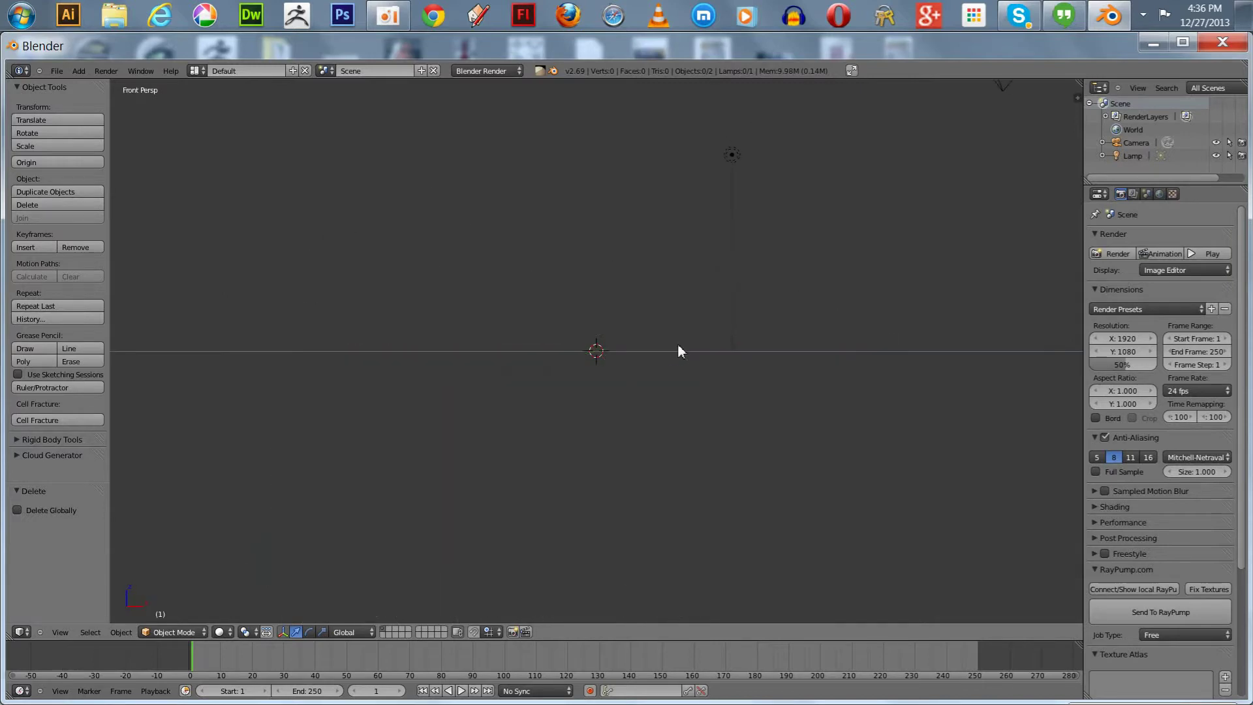
key(KP_5)
scroll(677, 350, up, 4)
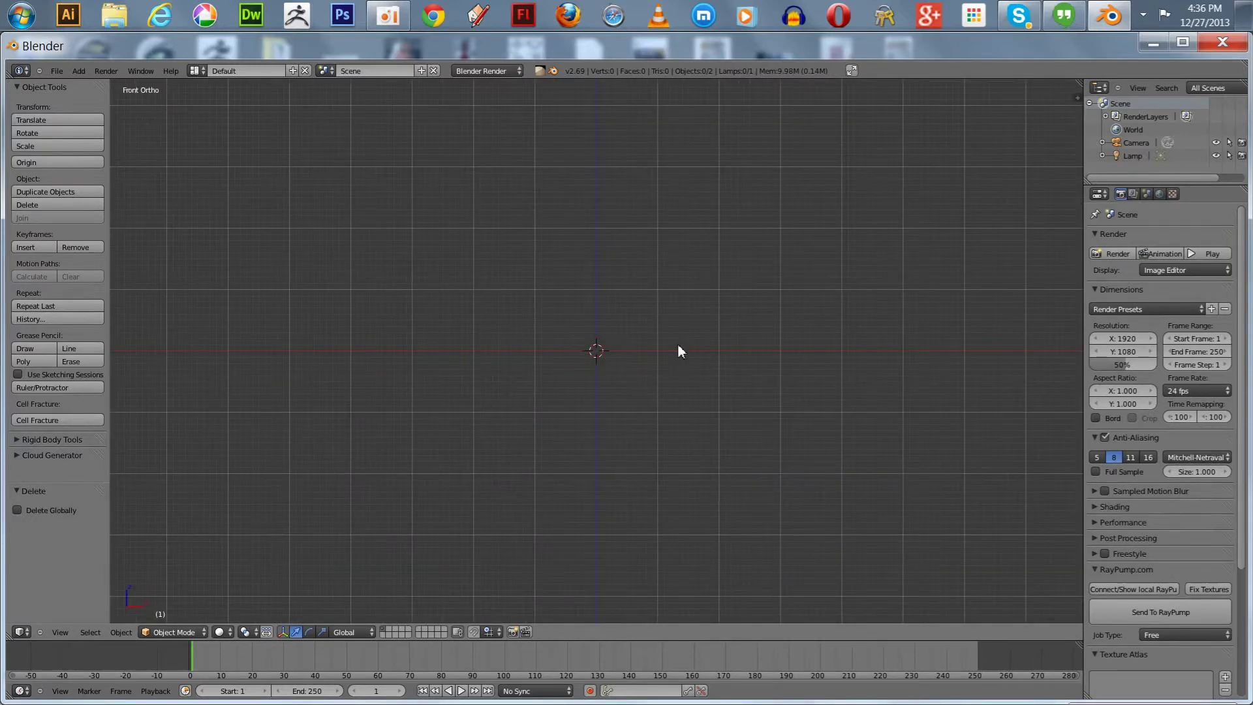
scroll(677, 351, down, 2)
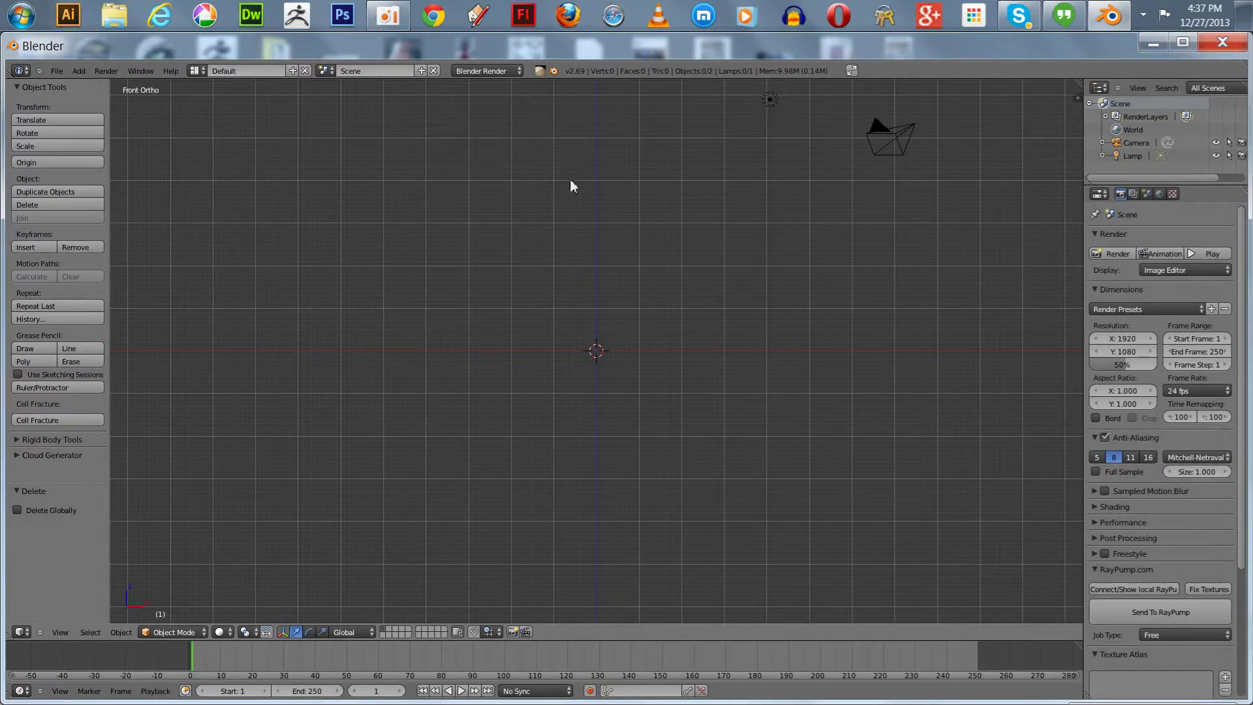
Add a path curve at the scene's origin
key(space)
mouse_move(574, 224)
mouse_move(636, 227)
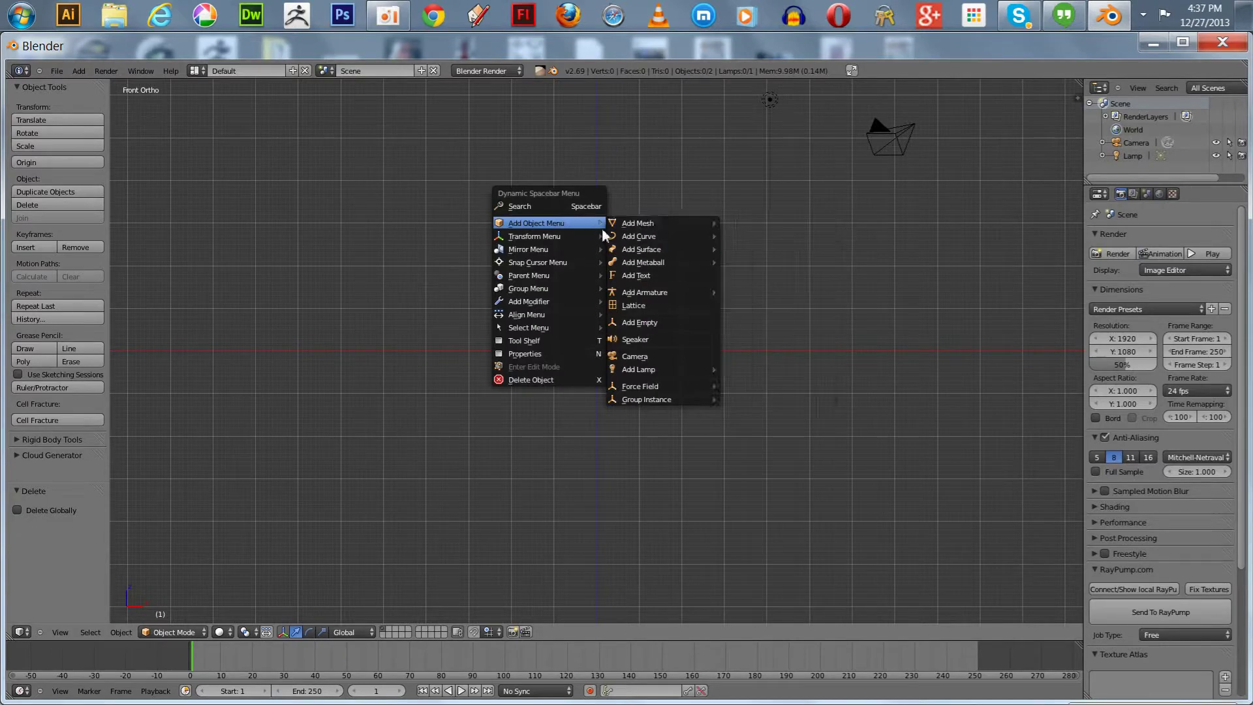
mouse_move(679, 236)
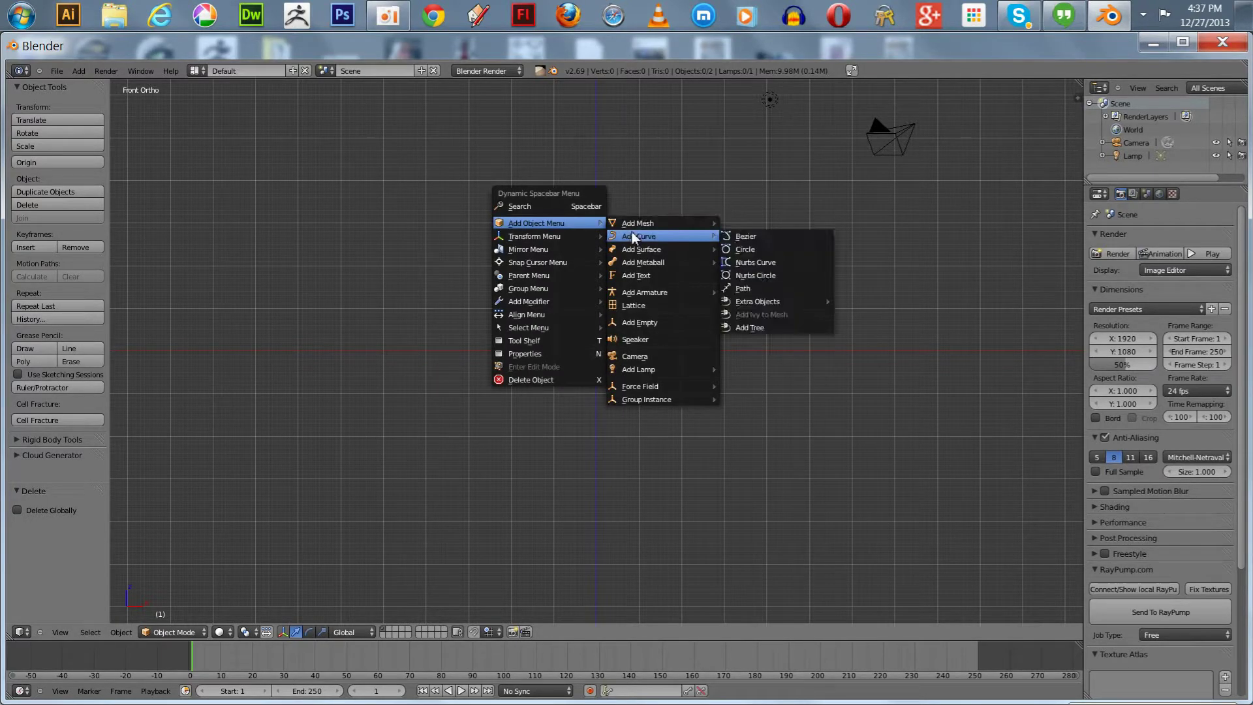
click(760, 287)
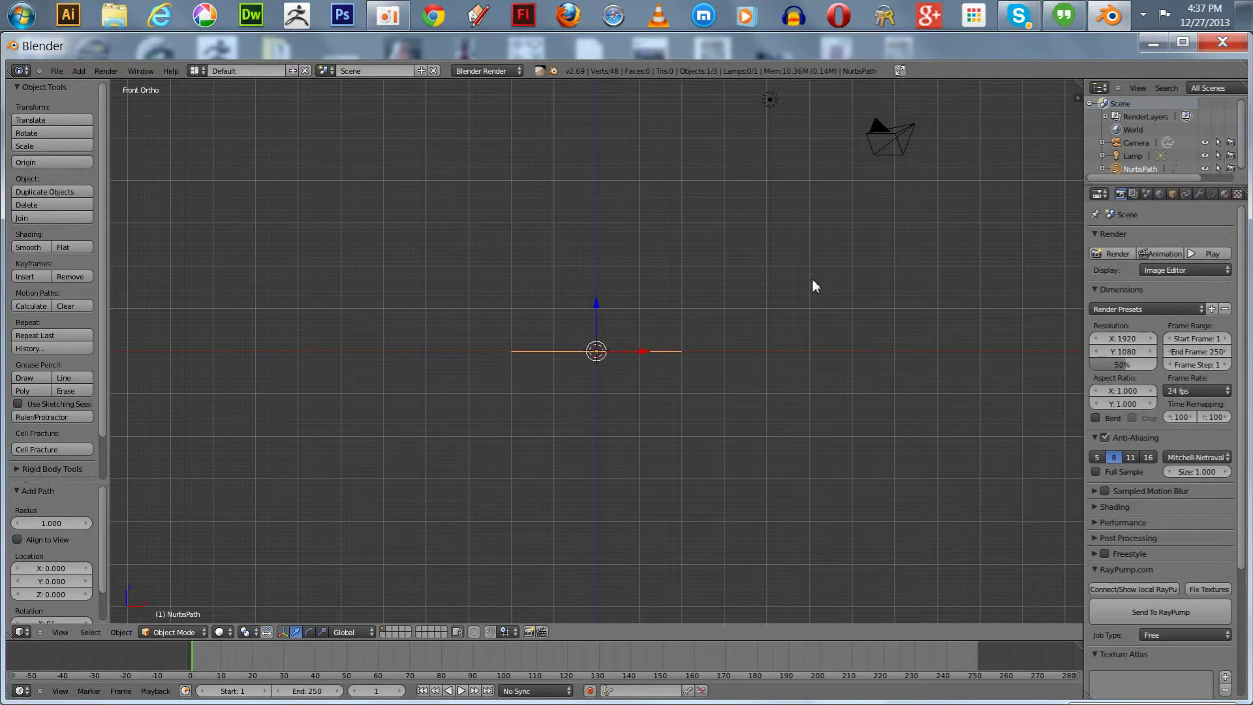
Rename the new path object as "sword path"
click(1172, 194)
click(1141, 238)
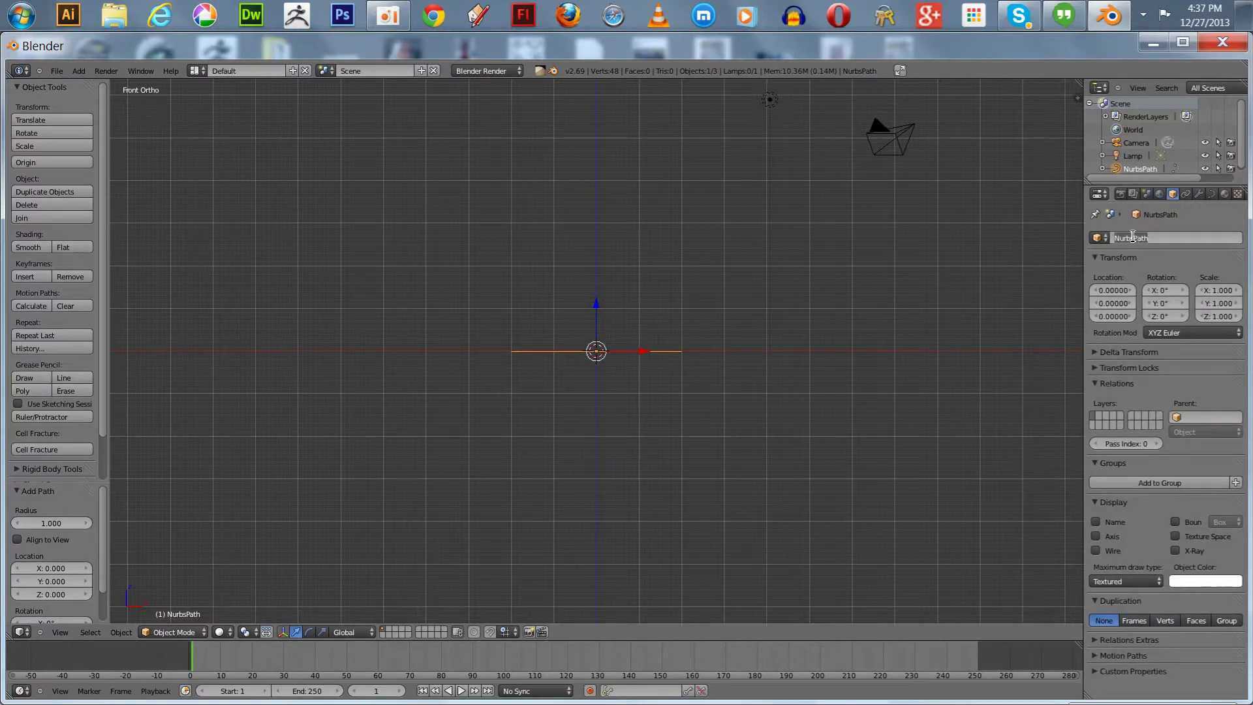
text(sword path)
key(Return)
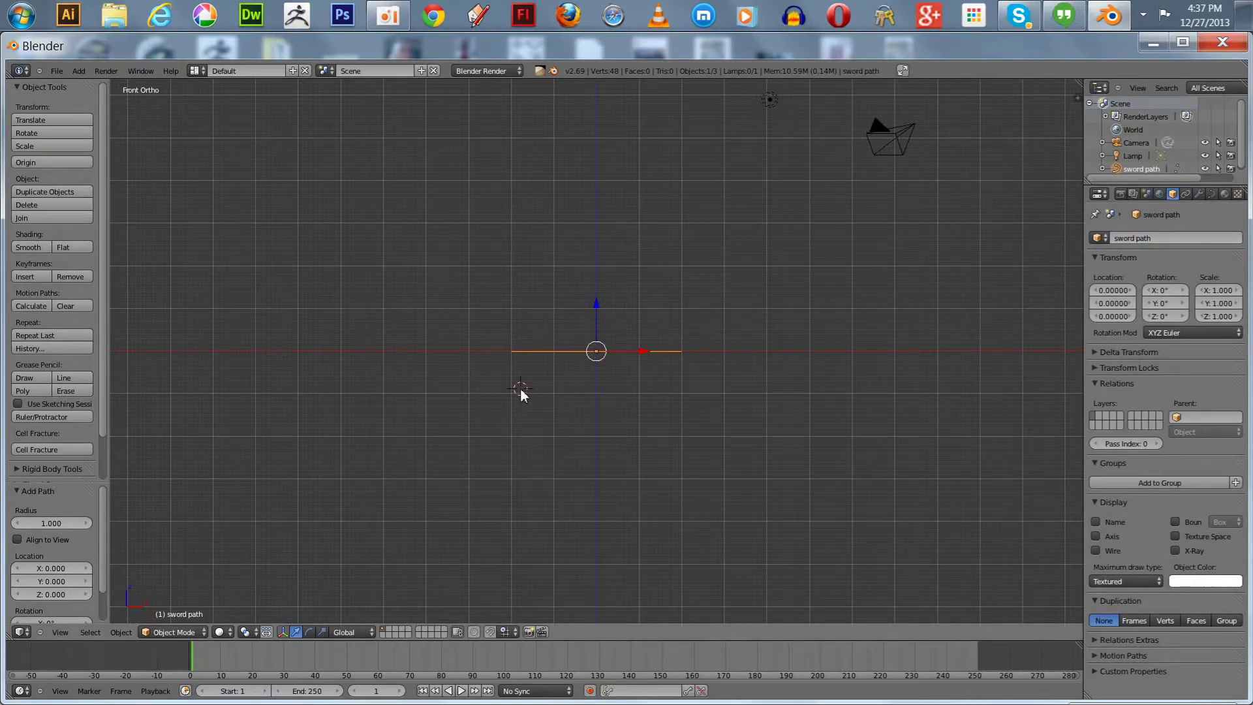
Add a Bezier circle just below the path's left end, at about X -1.785, Z -0.888
key(space)
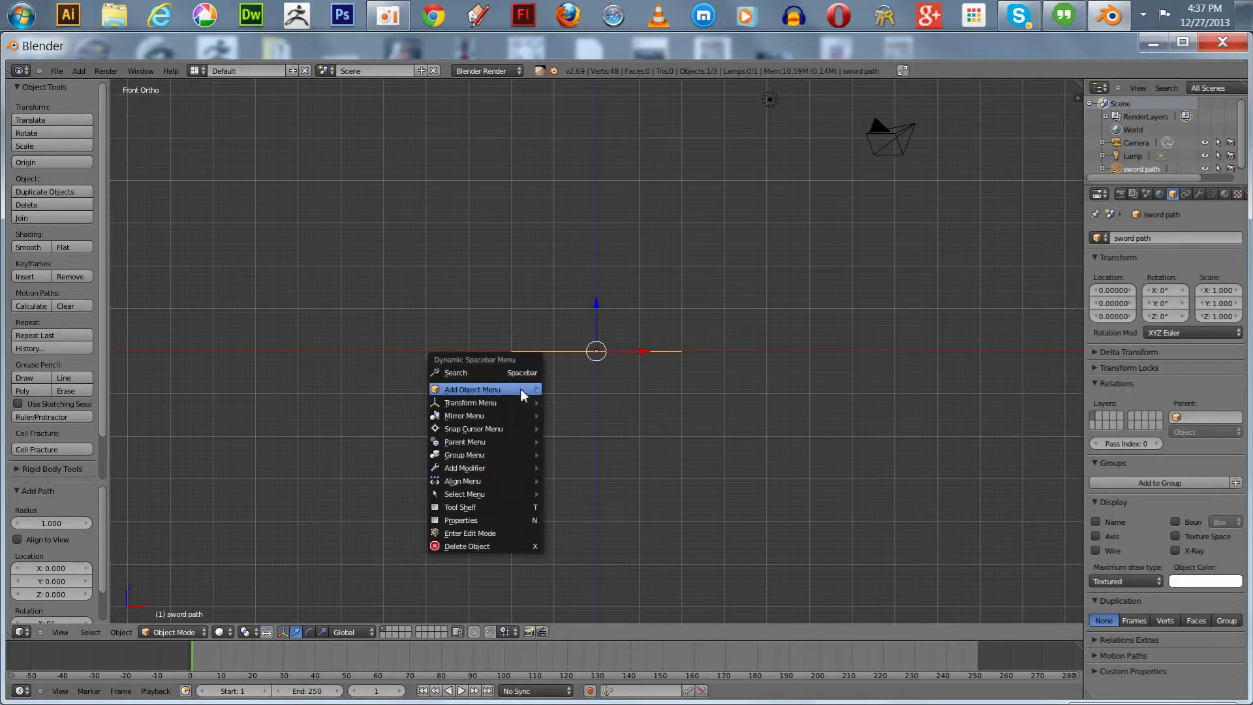
mouse_move(523, 390)
mouse_move(580, 405)
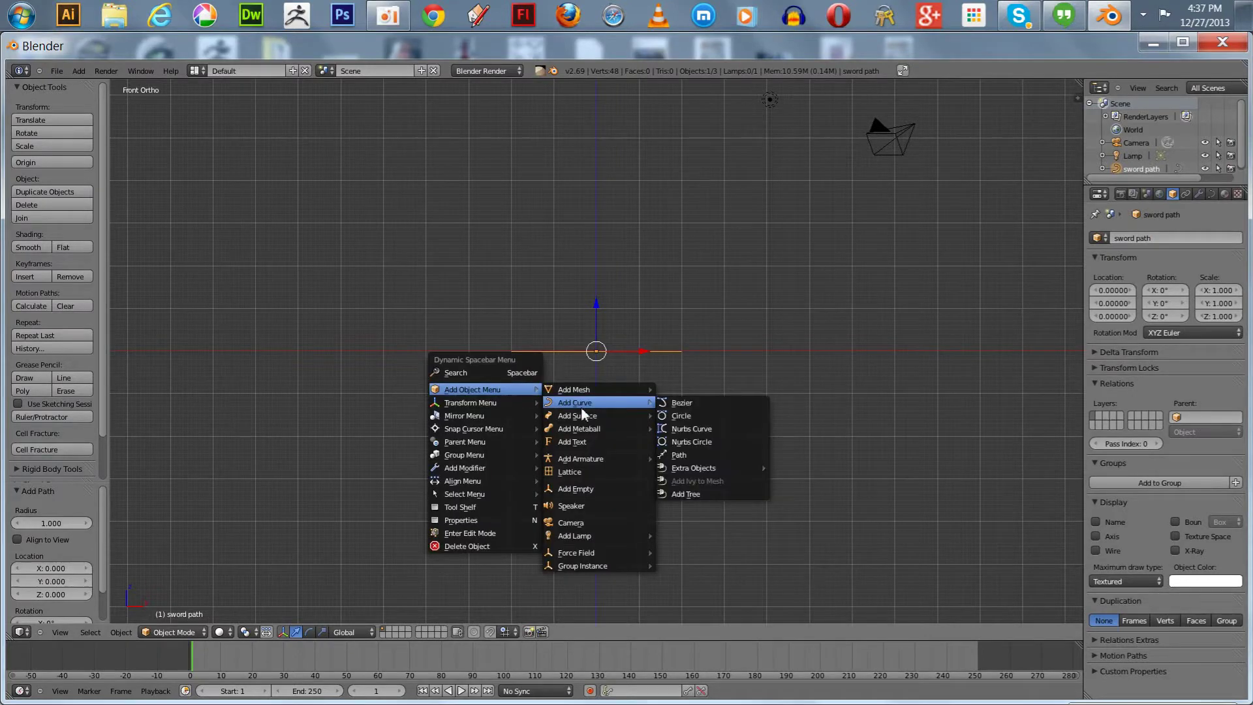
click(692, 416)
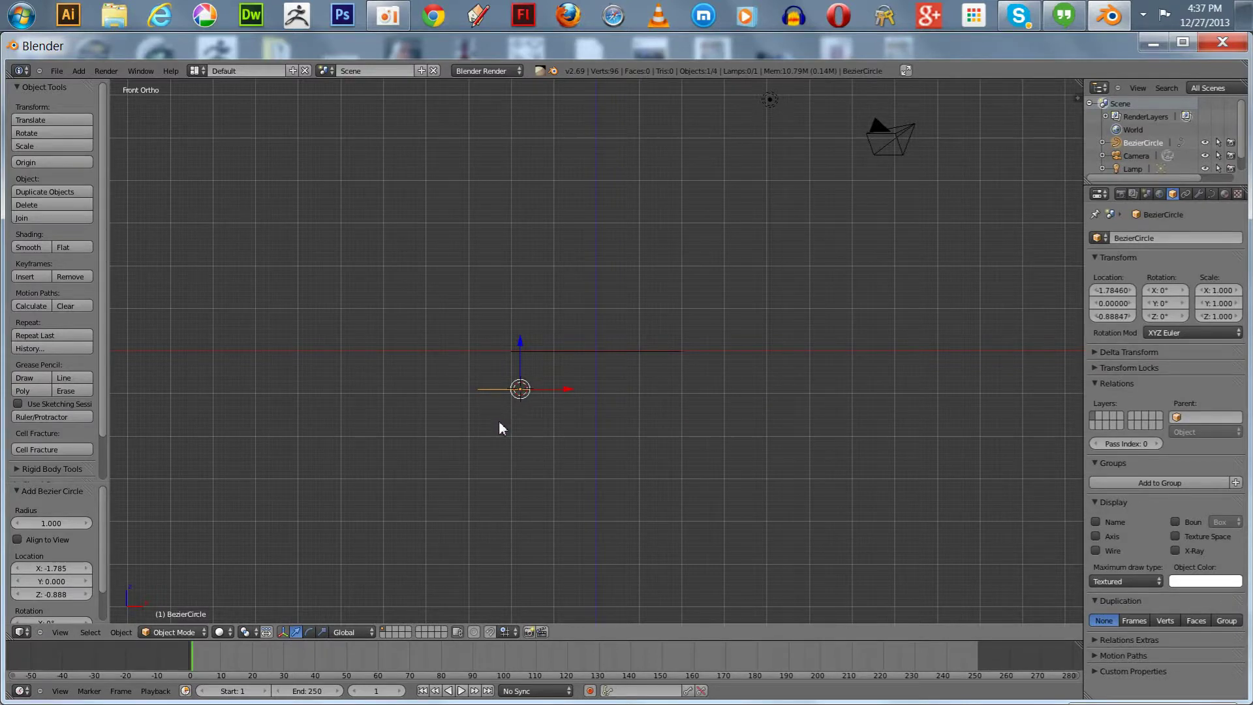
Rotate the Bezier circle 90° about the X axis and scale it down to about 0.26
text(rx)
text(90)
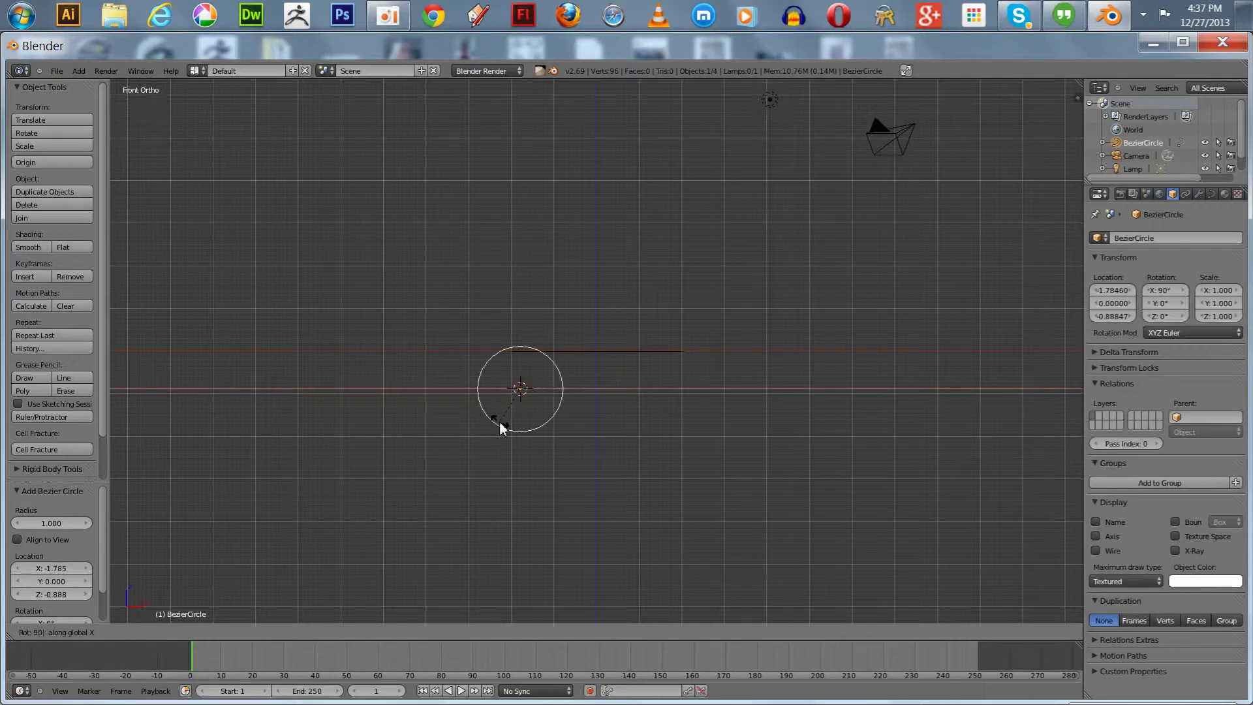
key(Return)
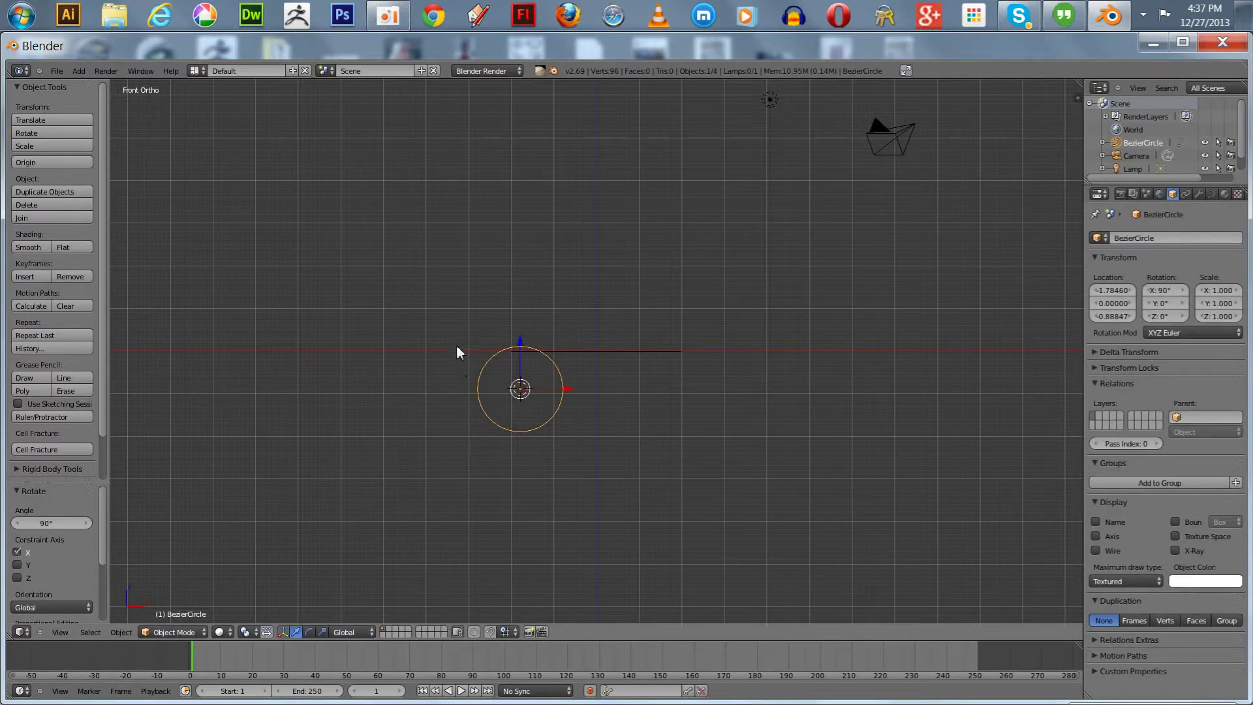
key(s)
click(503, 382)
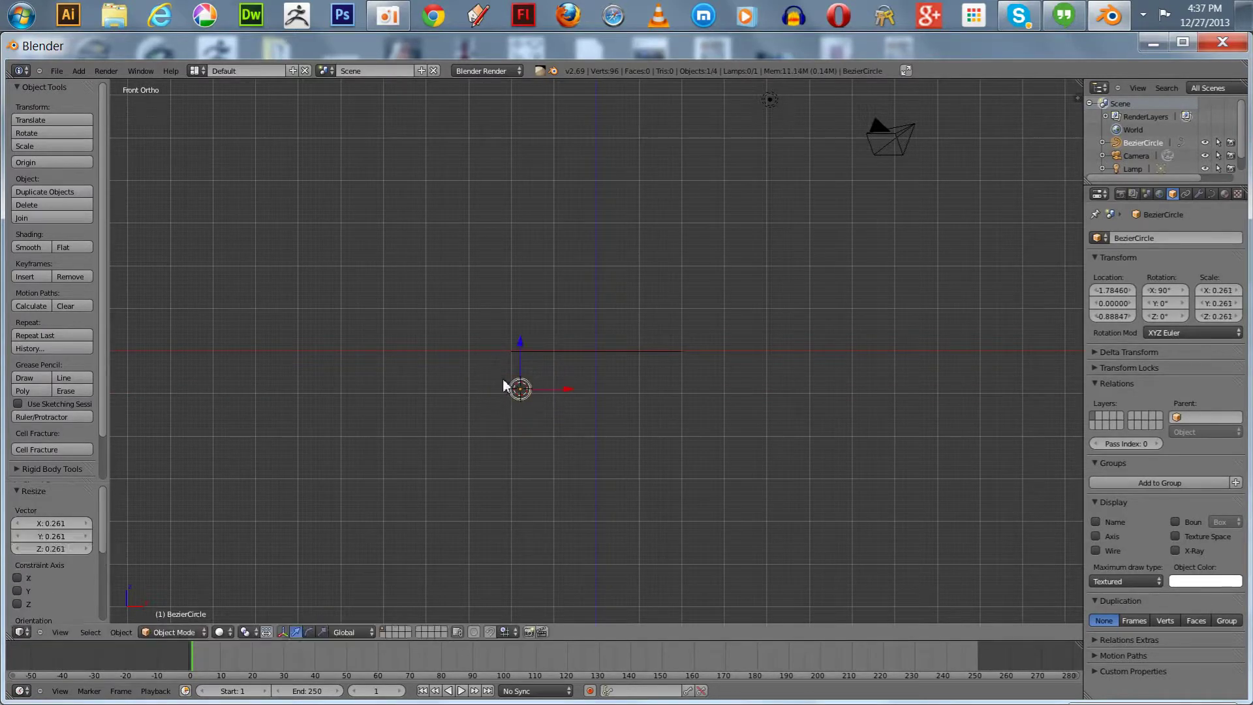
Place the 3D cursor above the path's left end, at about X -1.95, Z 1.55, and add a Bezier curve there
click(513, 285)
key(space)
mouse_move(522, 289)
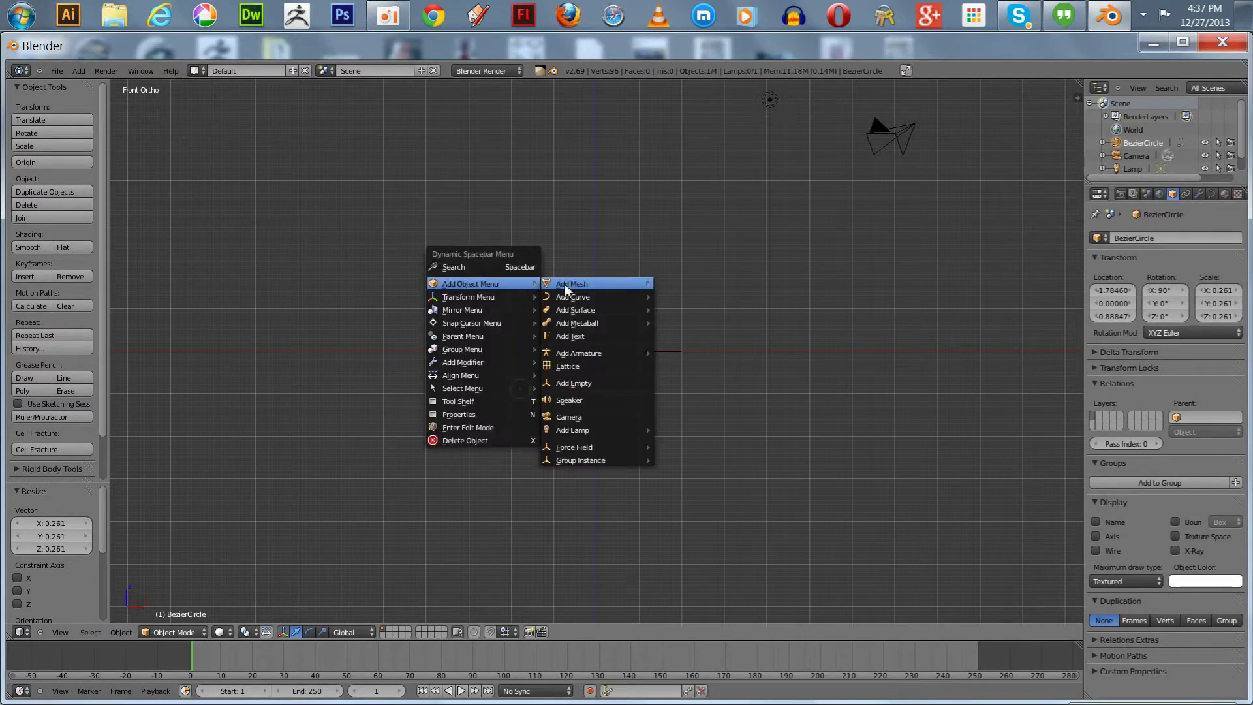
mouse_move(571, 293)
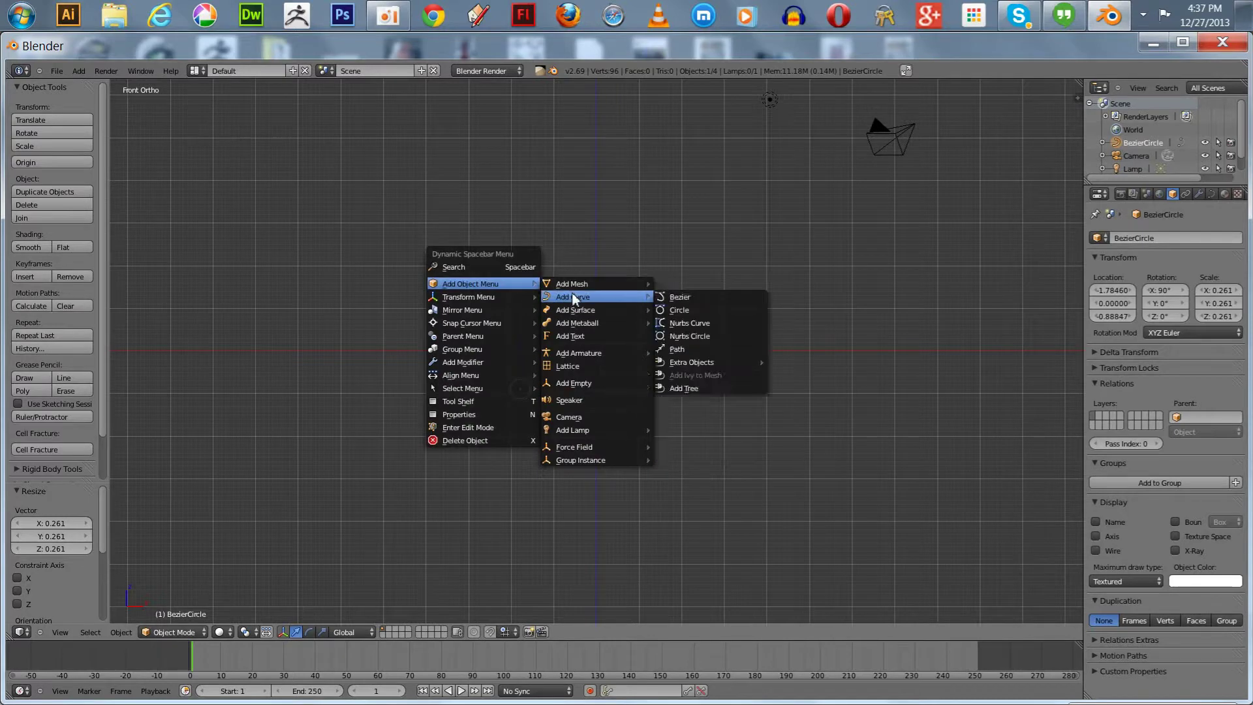
click(677, 297)
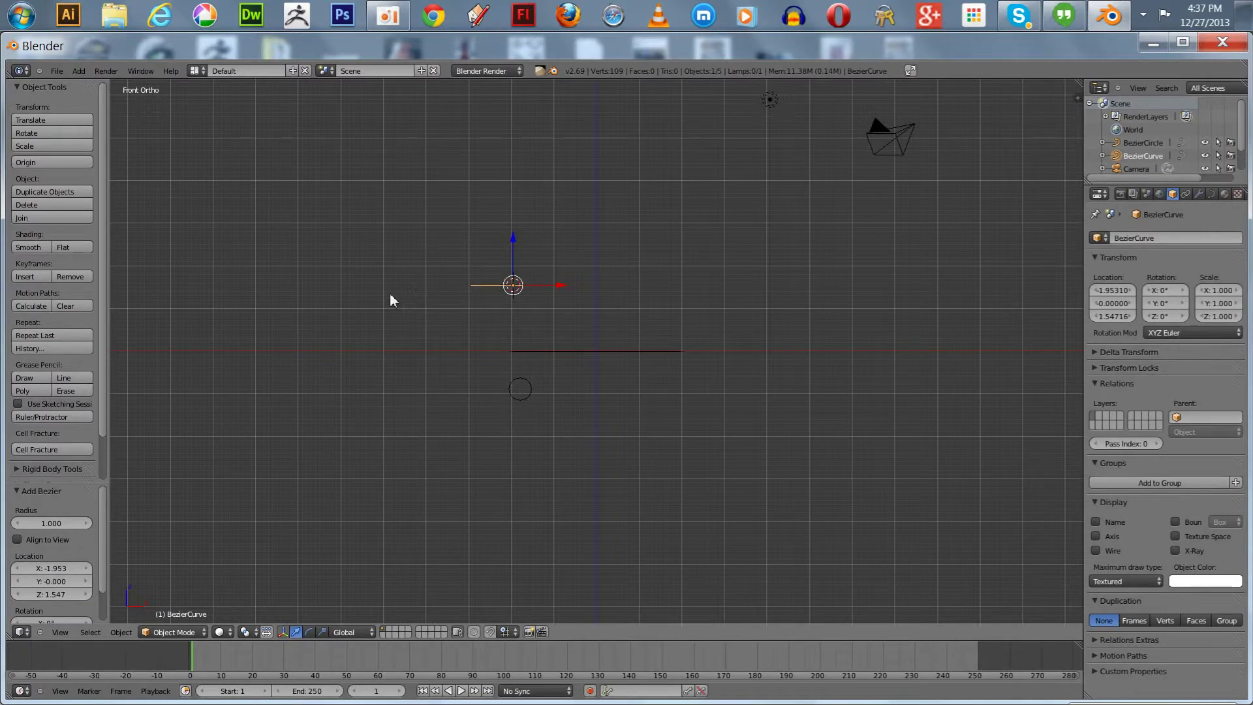
Rotate the Bezier curve 90° about the X axis
key(r)
key(x)
key(9)
key(0)
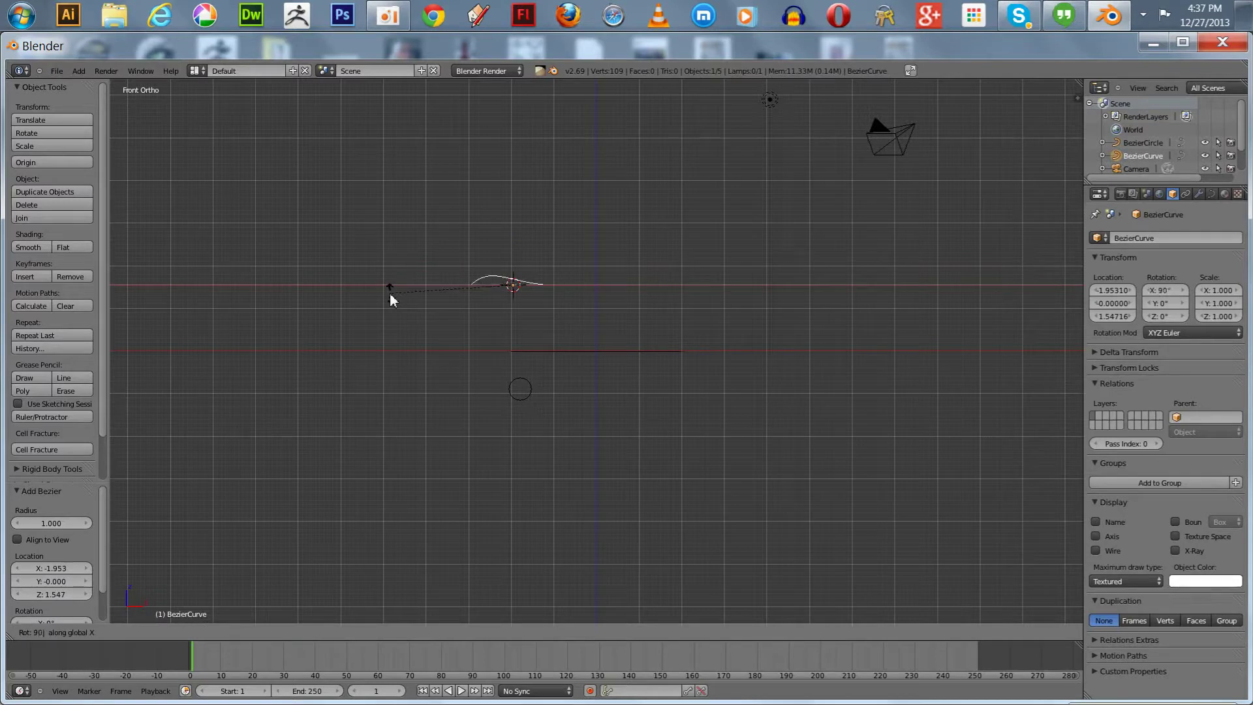
key(Return)
Move the Bezier curve about 2.73 units along the X axis and scale it up by about 2.92
key(g)
key(x)
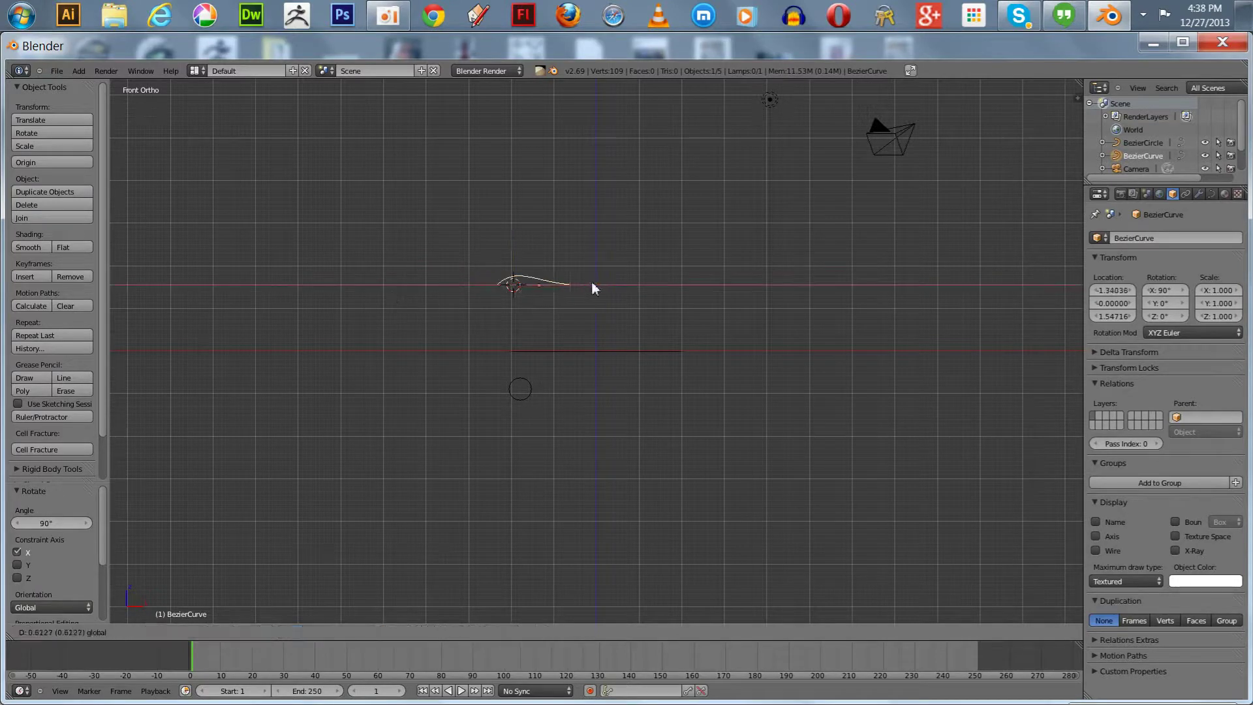
click(666, 281)
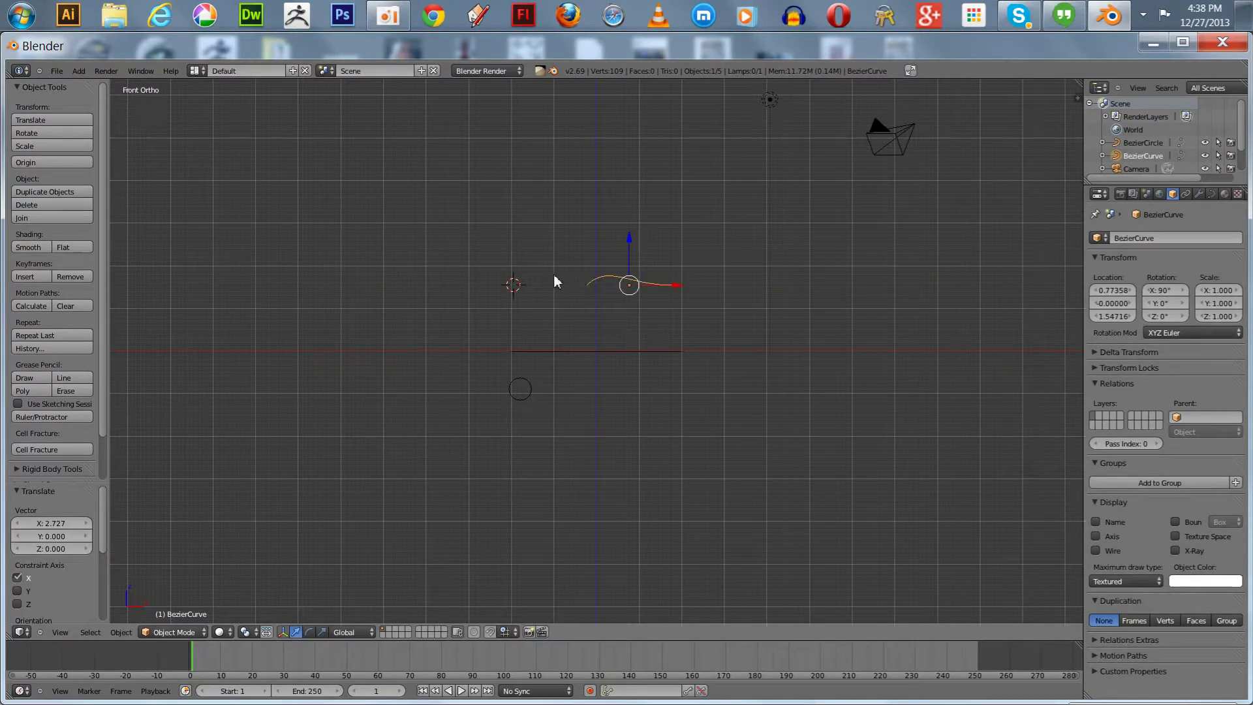
key(s)
click(409, 254)
Rename the Bezier curve above the path as "sword curve"
right_click(558, 349)
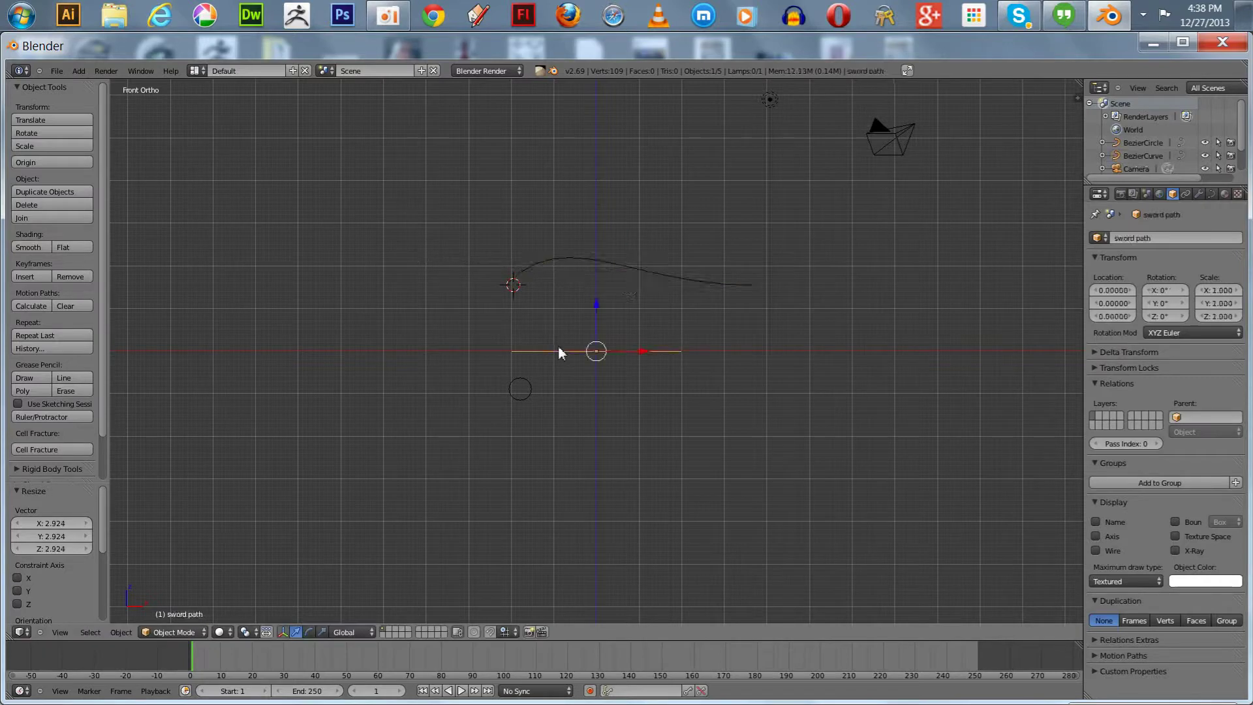
right_click(644, 262)
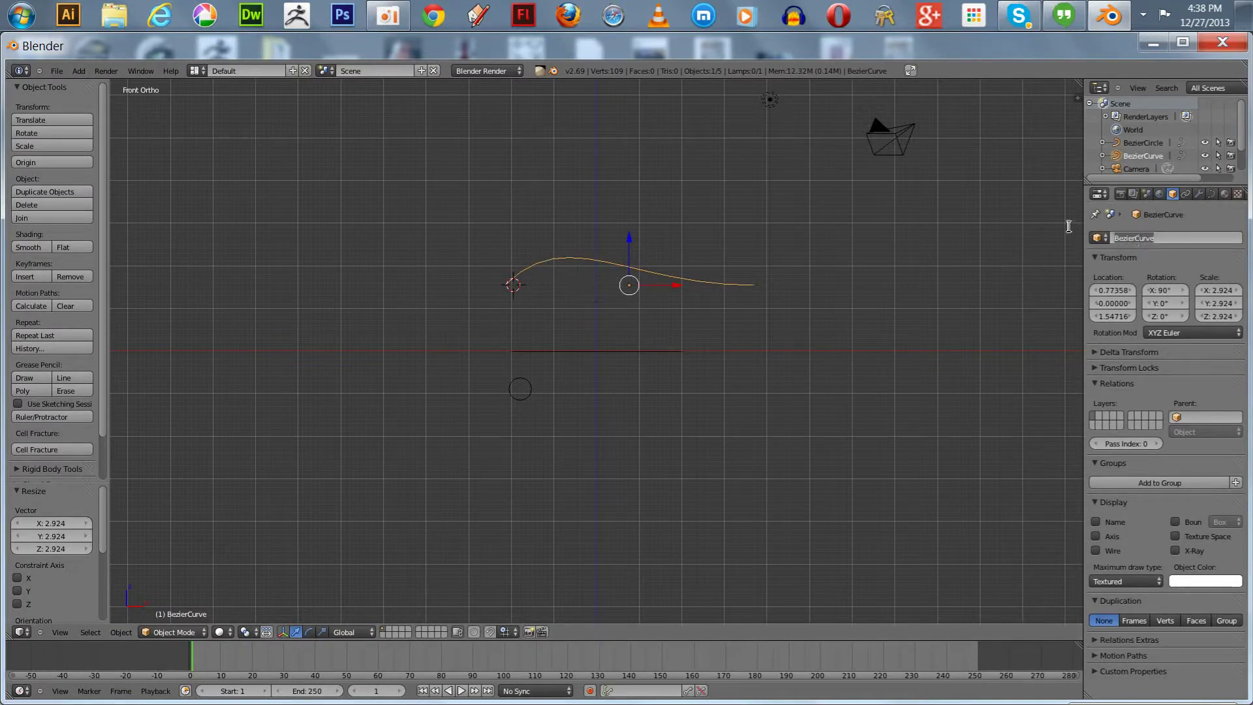
text(sword curve)
key(Return)
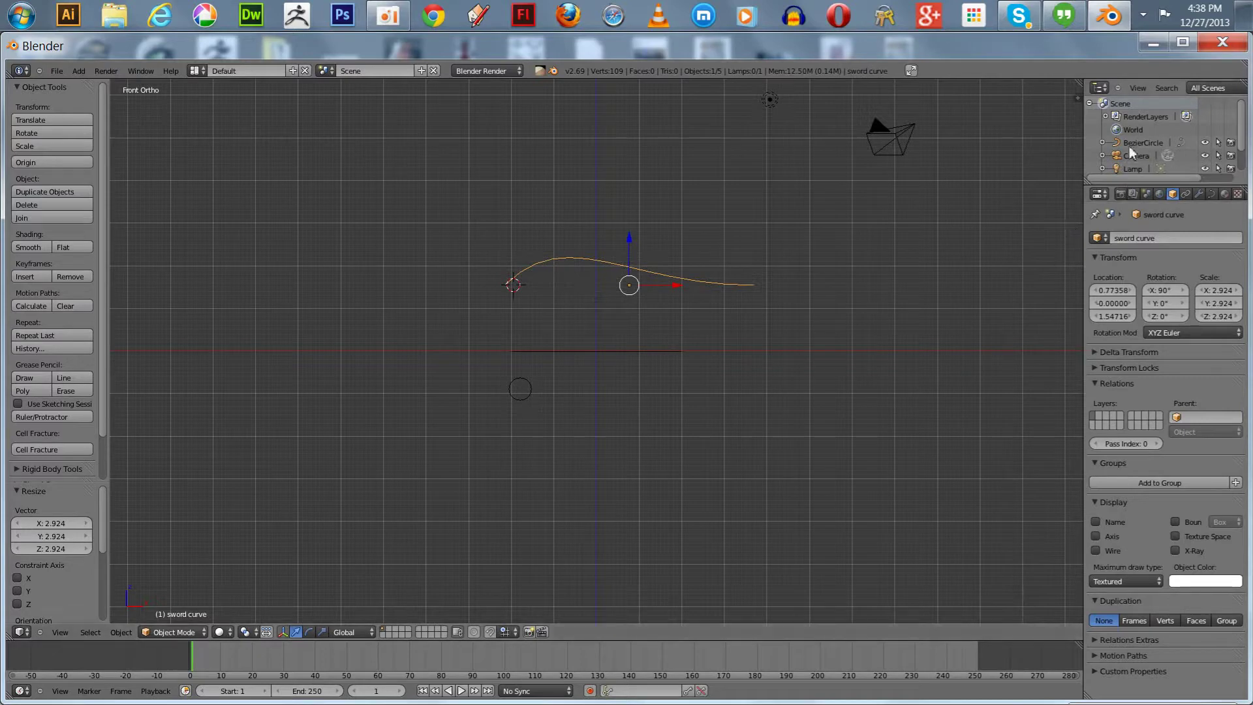
Rename the Bezier circle as "sword profile"
scroll(1239, 146, down, 2)
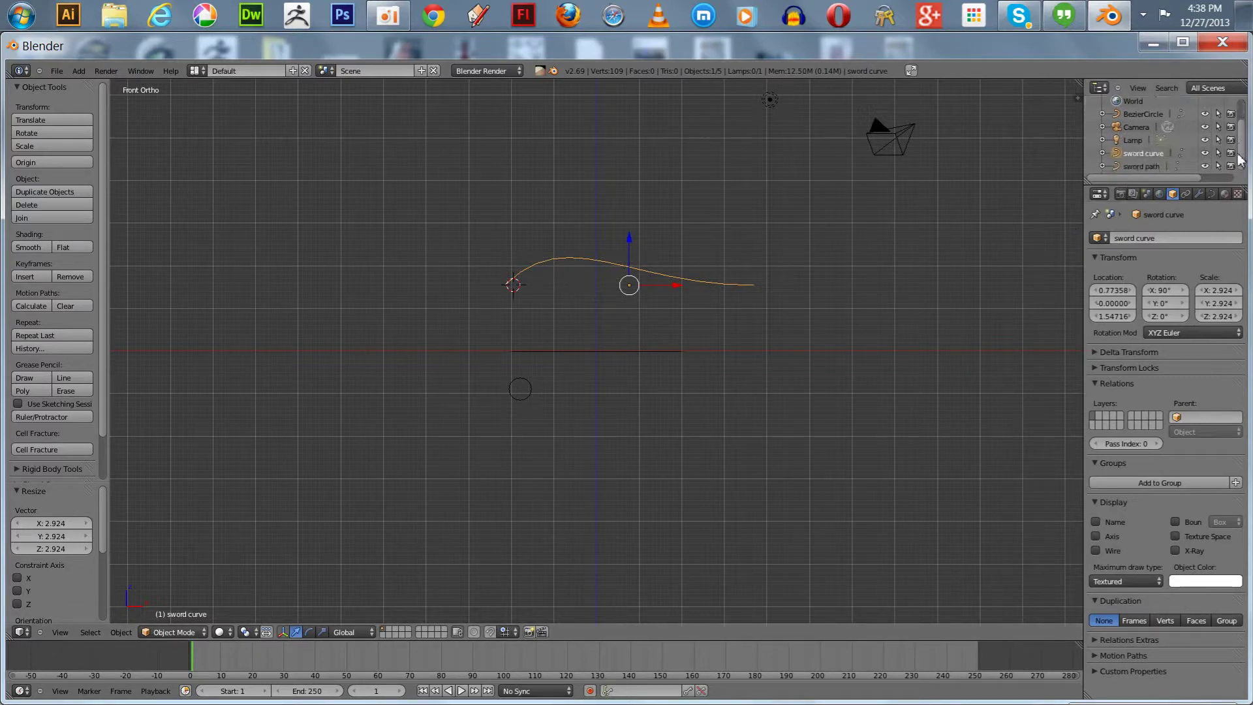
click(1141, 118)
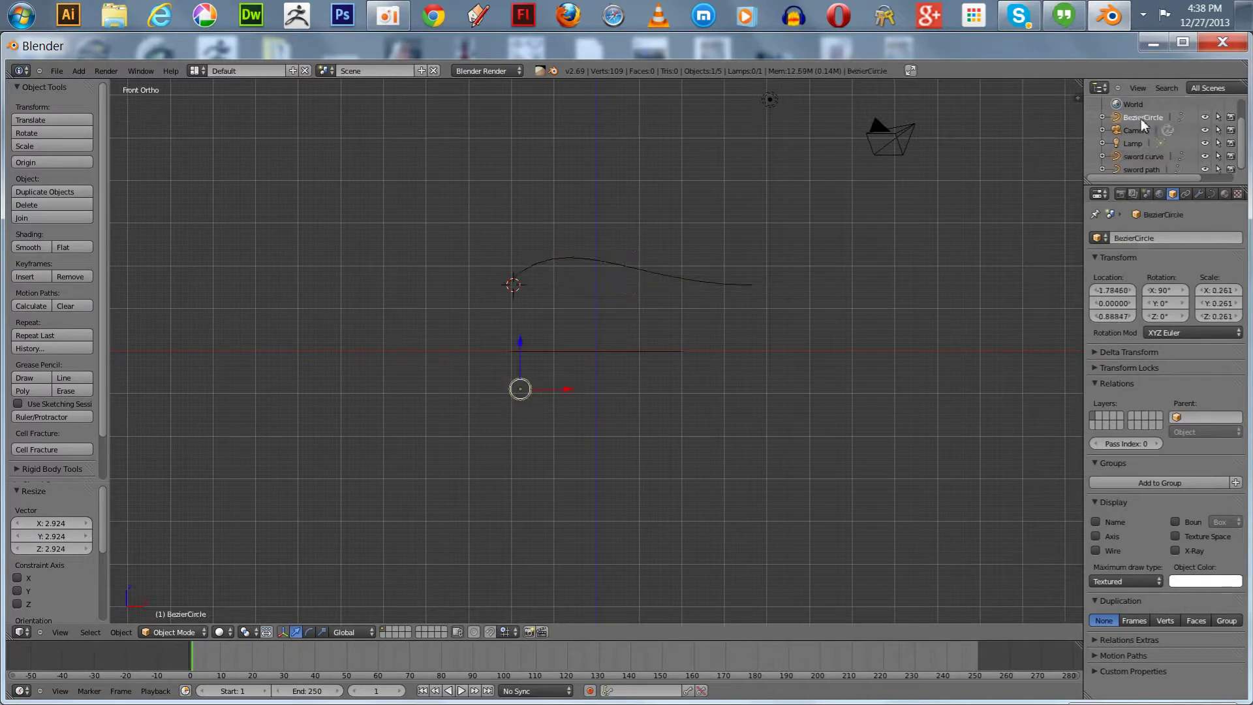
click(1151, 241)
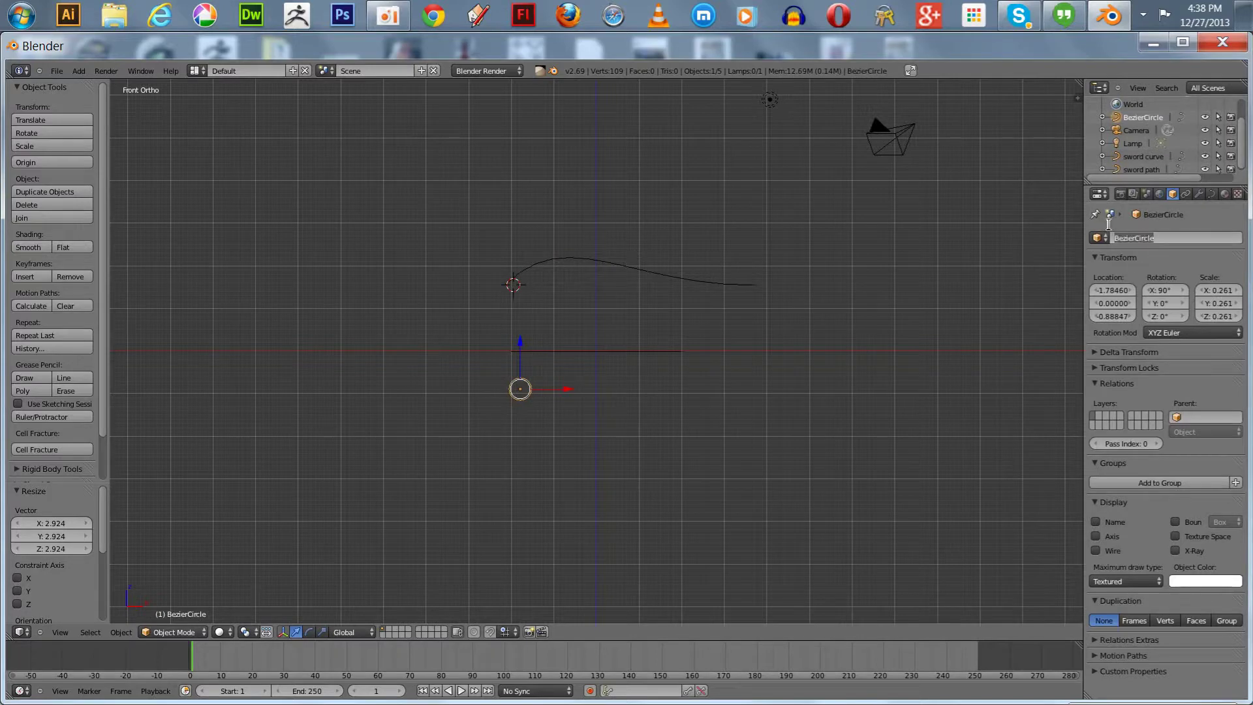
text(sword profile)
key(Return)
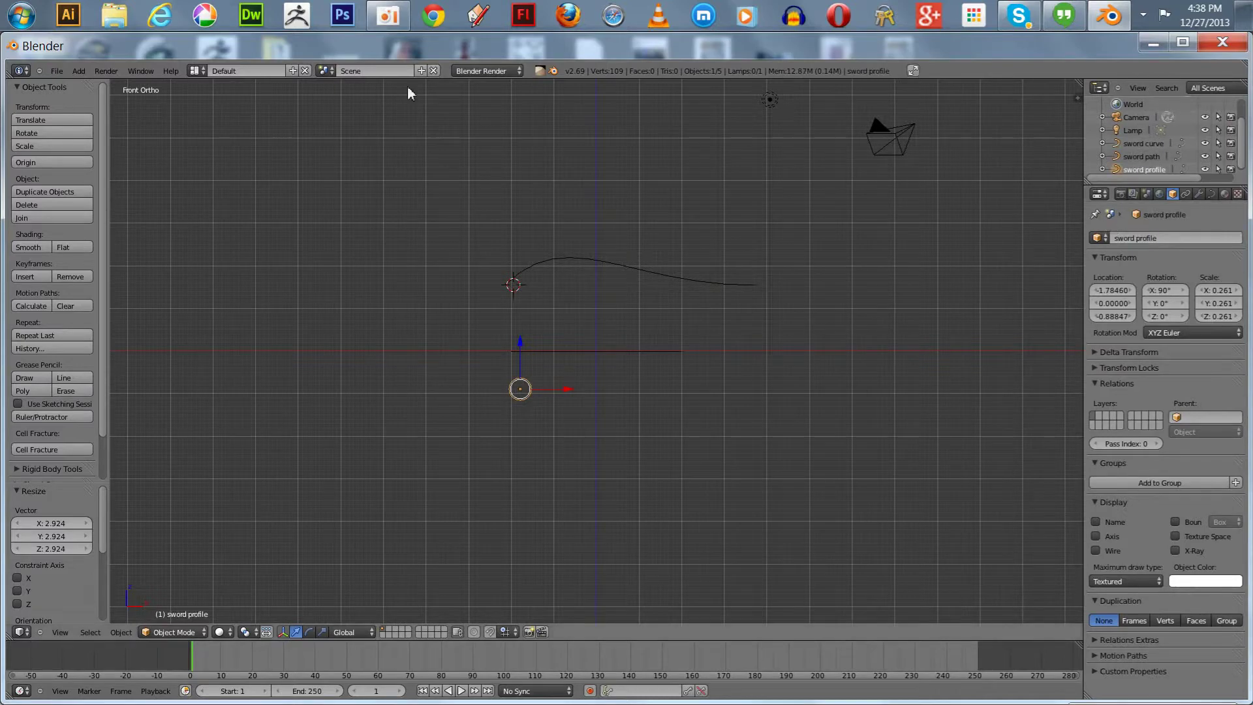
Save the scene in the library folder as "scimitar demo.blend"
click(57, 70)
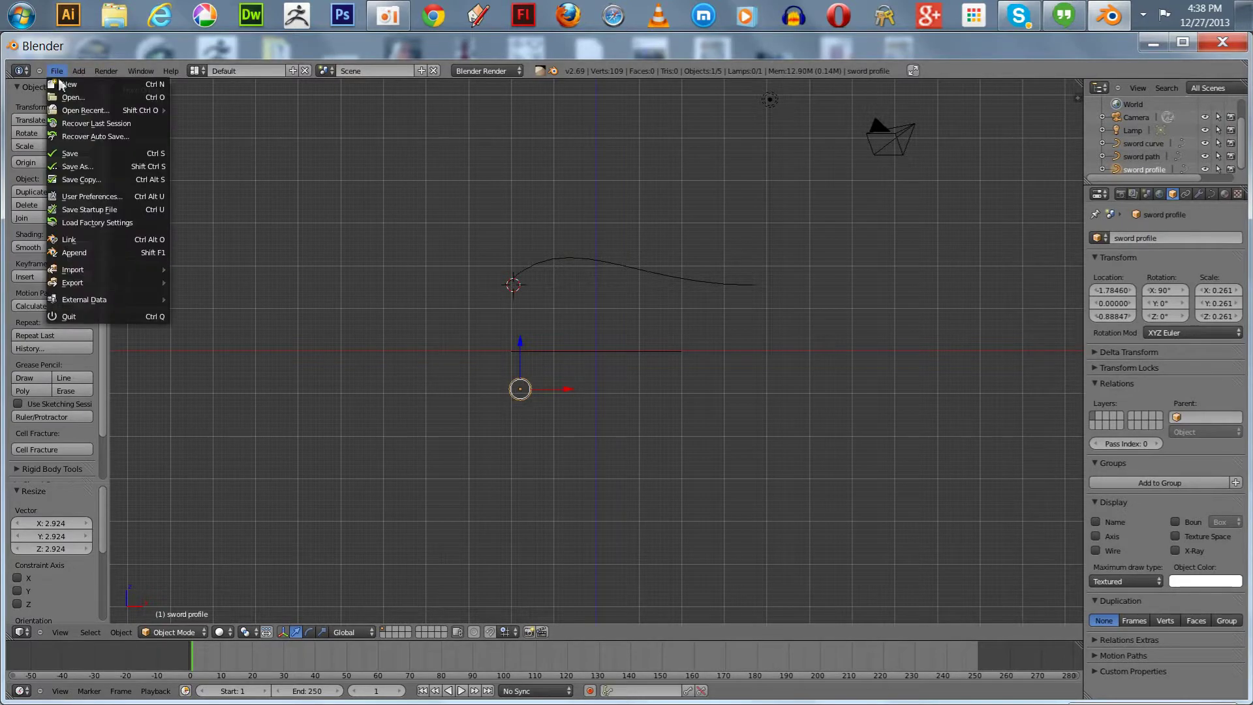
click(89, 154)
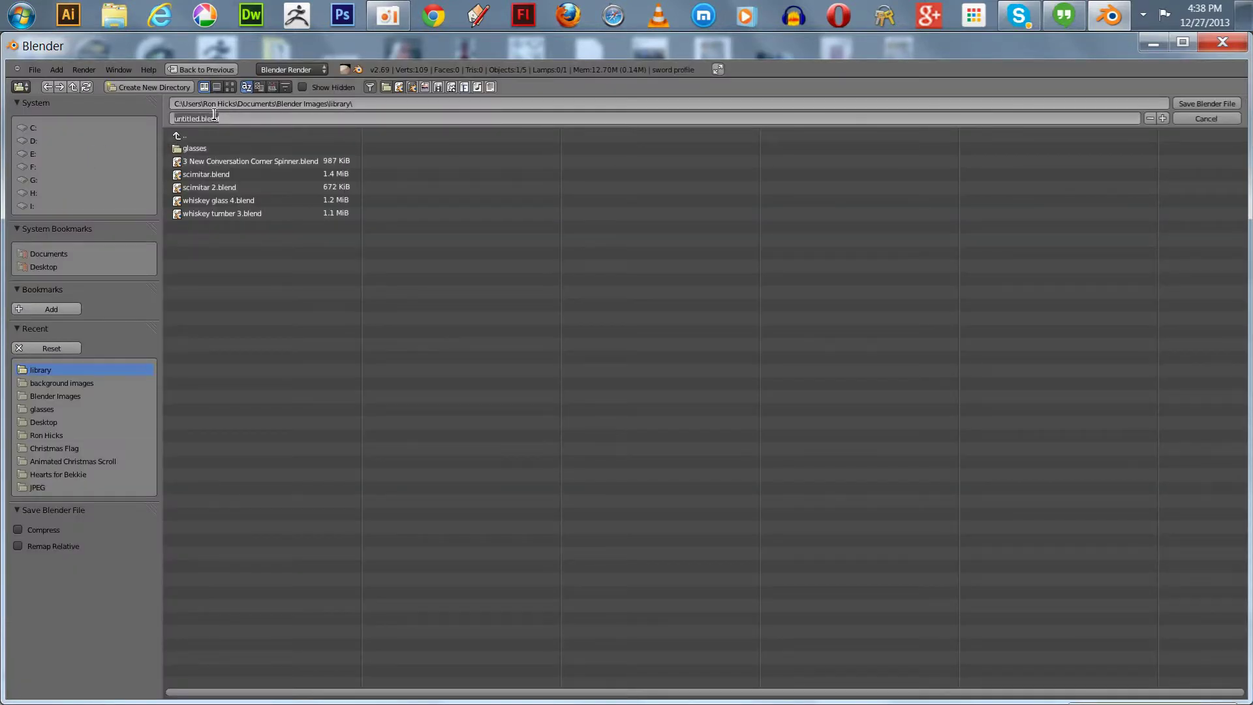
text(scimitar demo)
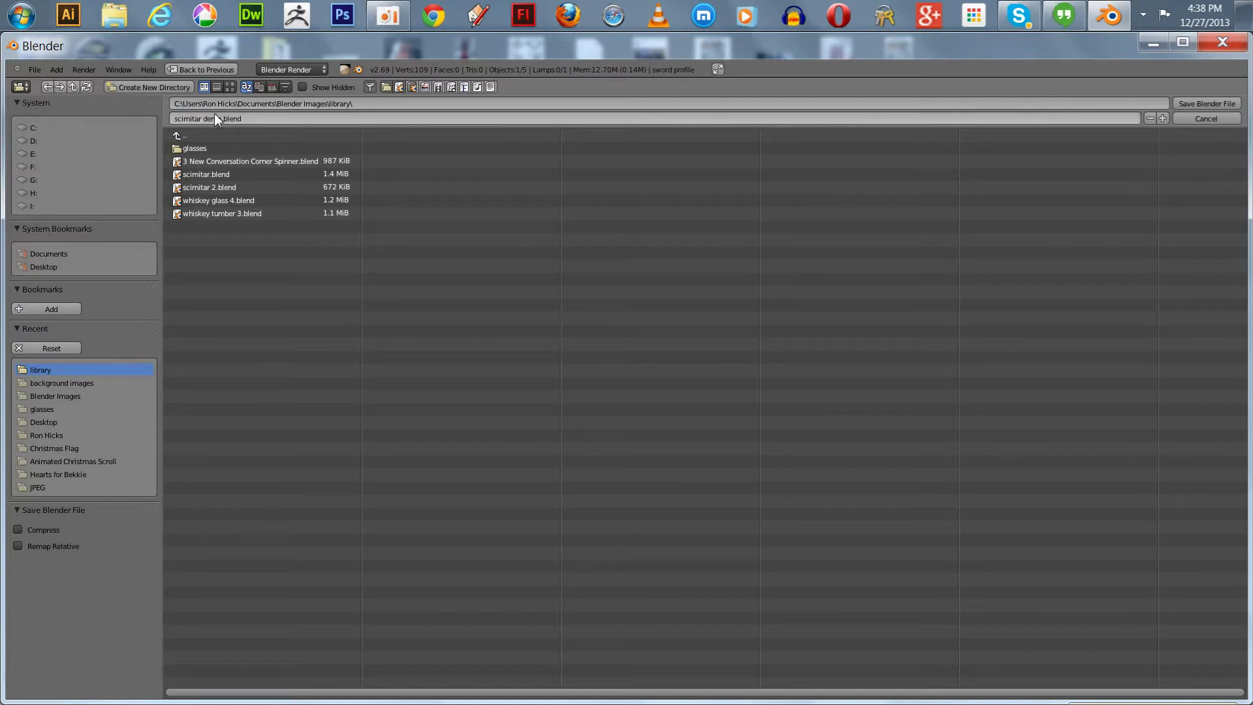
key(Return)
click(1198, 104)
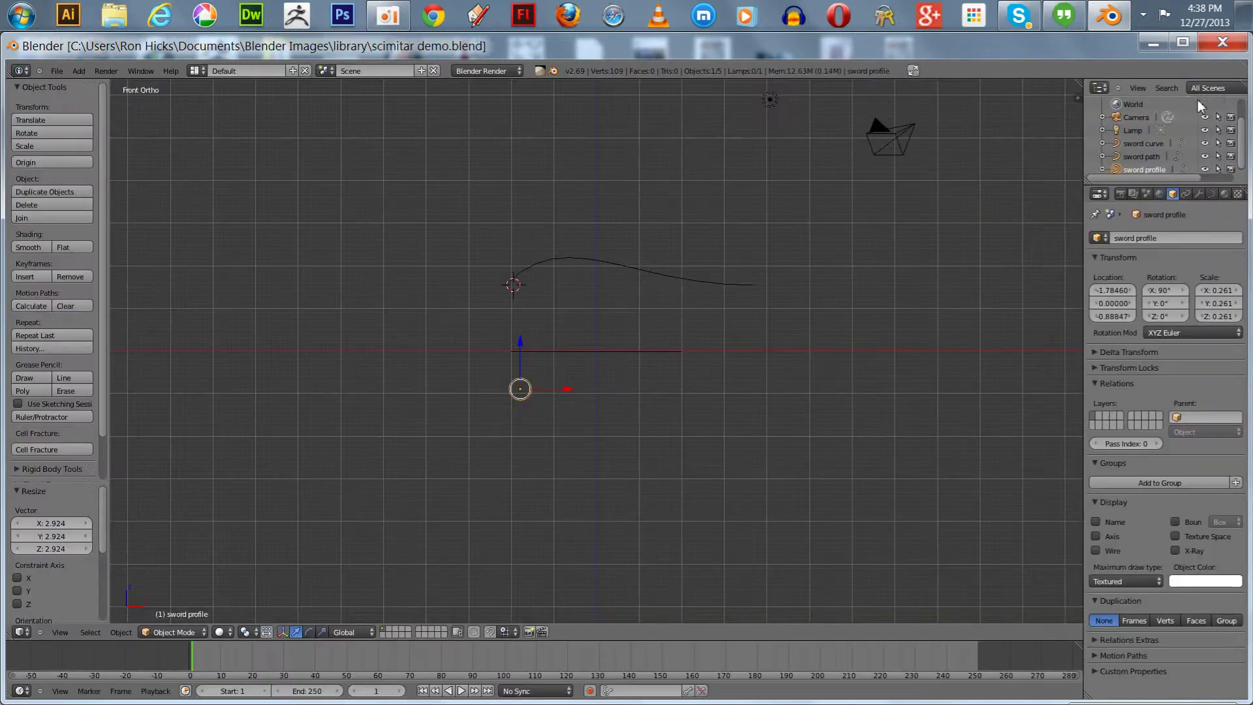
Enter Edit Mode on the sword profile circle and set its active spline resolution U to 2
right_click(613, 263)
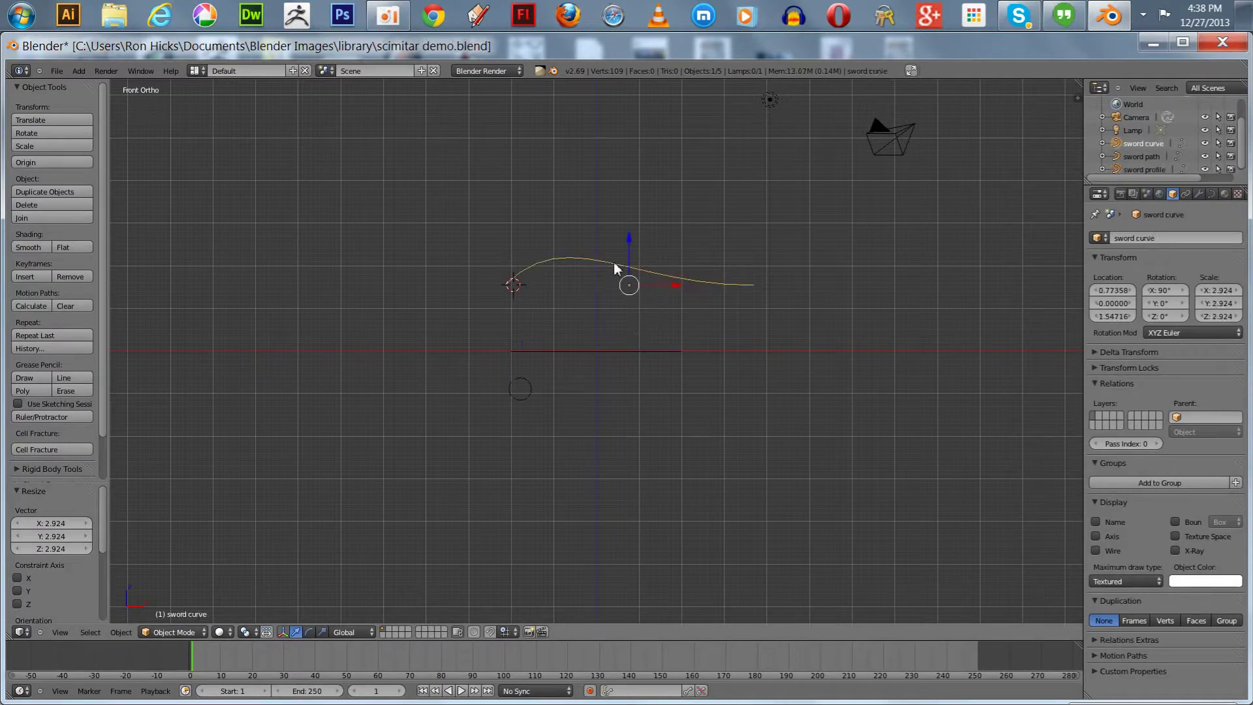
right_click(523, 381)
scroll(500, 388, up, 6)
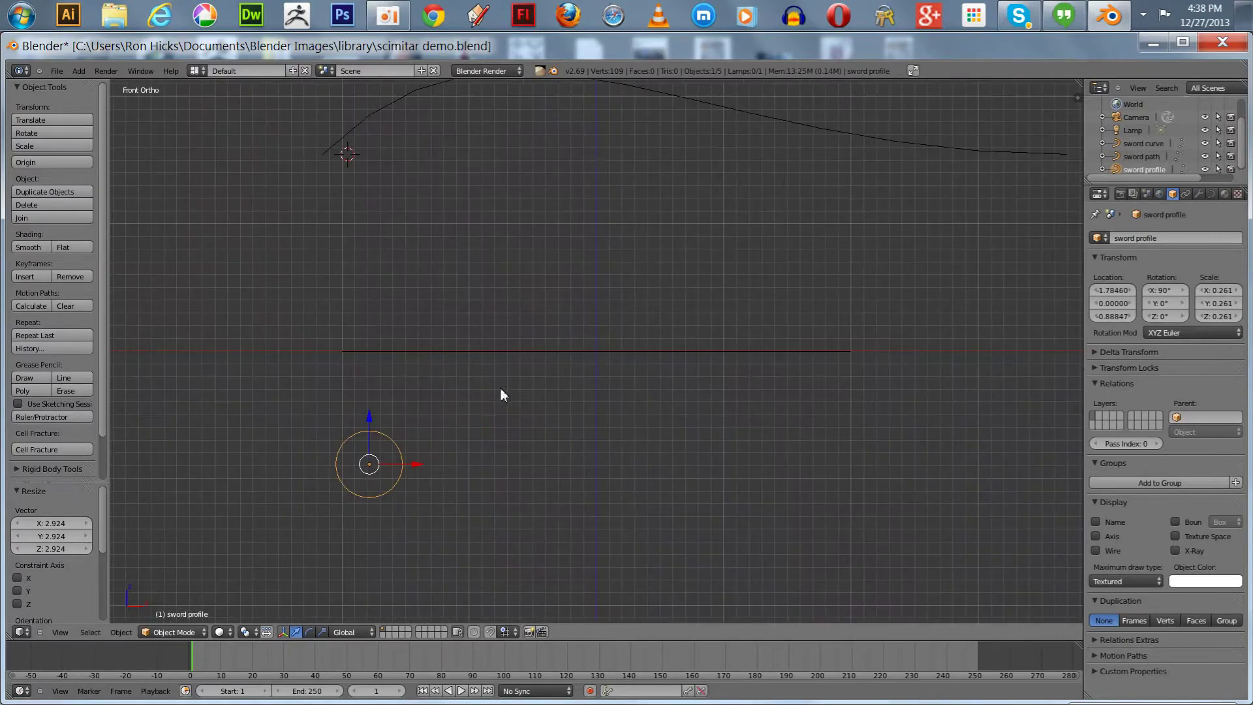
key(Tab)
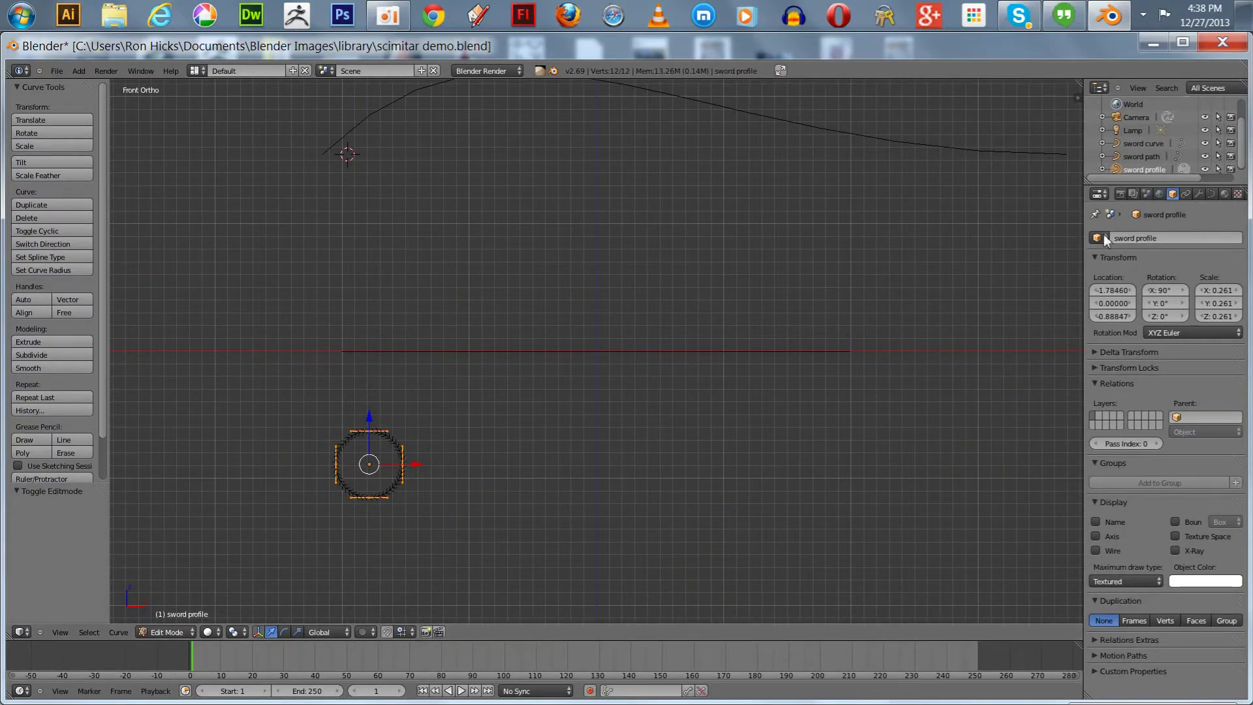
click(1212, 197)
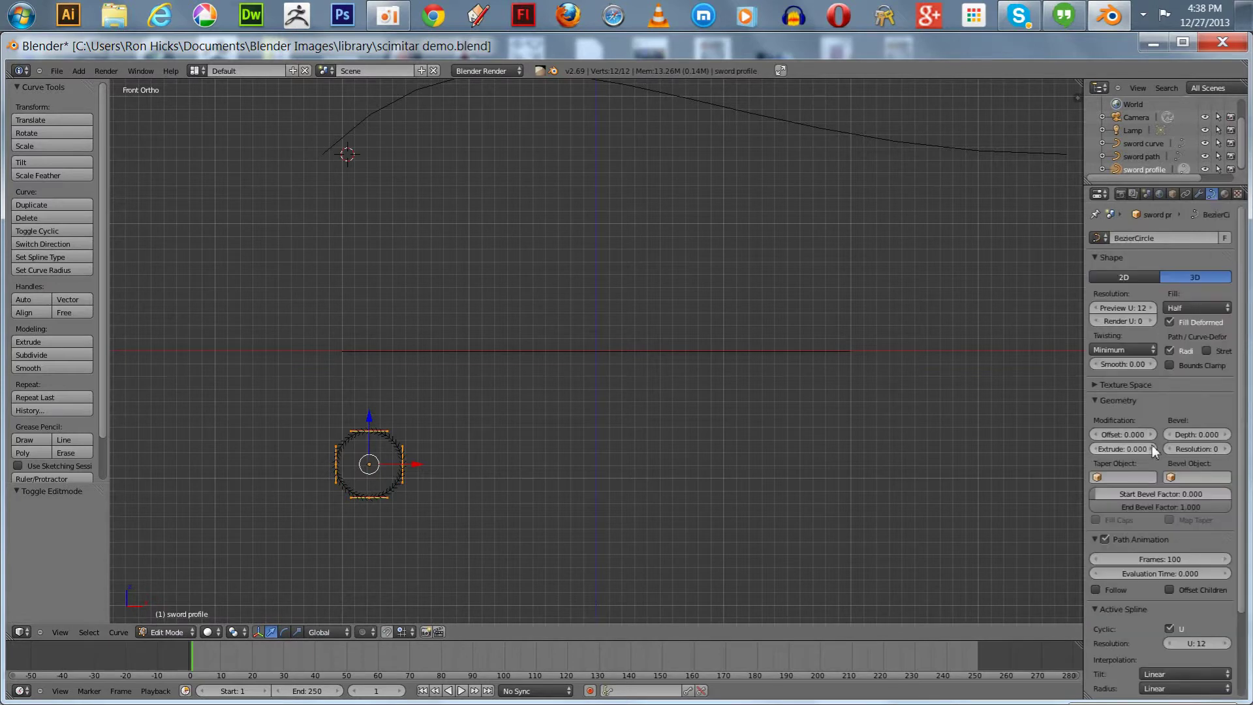
drag(1203, 646, 1139, 653)
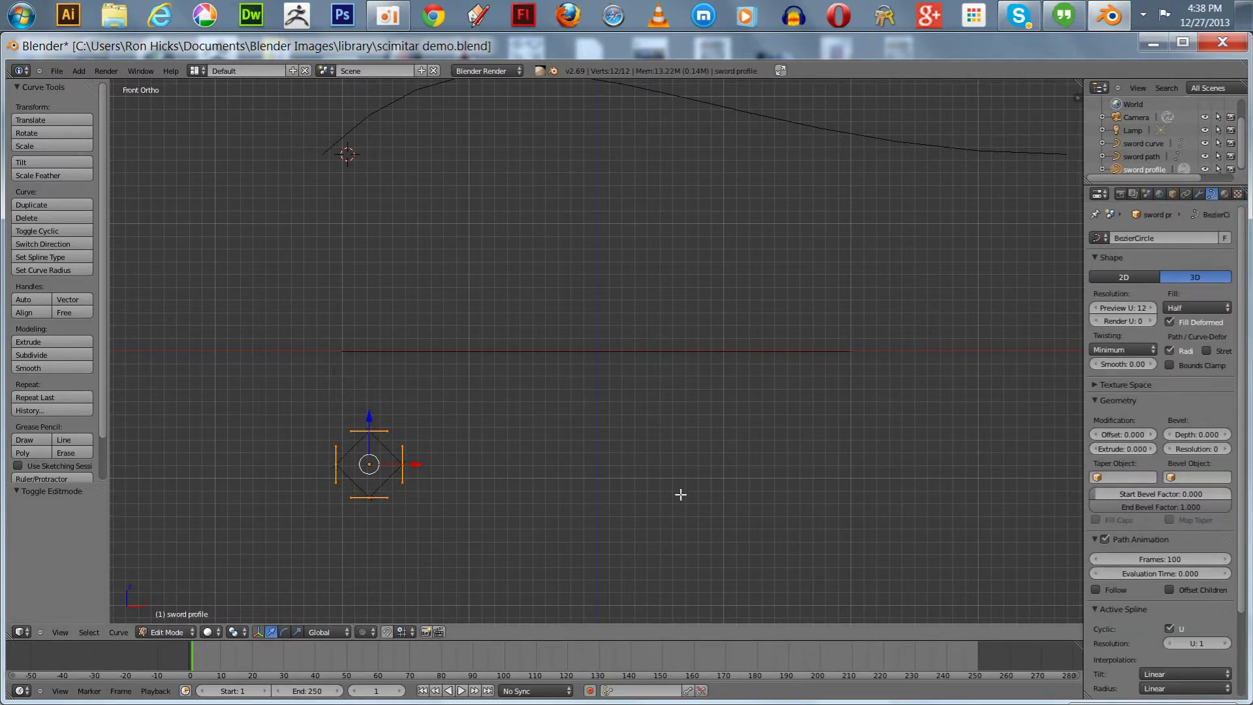
click(1226, 643)
scroll(483, 476, up, 1)
middle_drag(483, 476, 493, 480)
key(KP_Decimal)
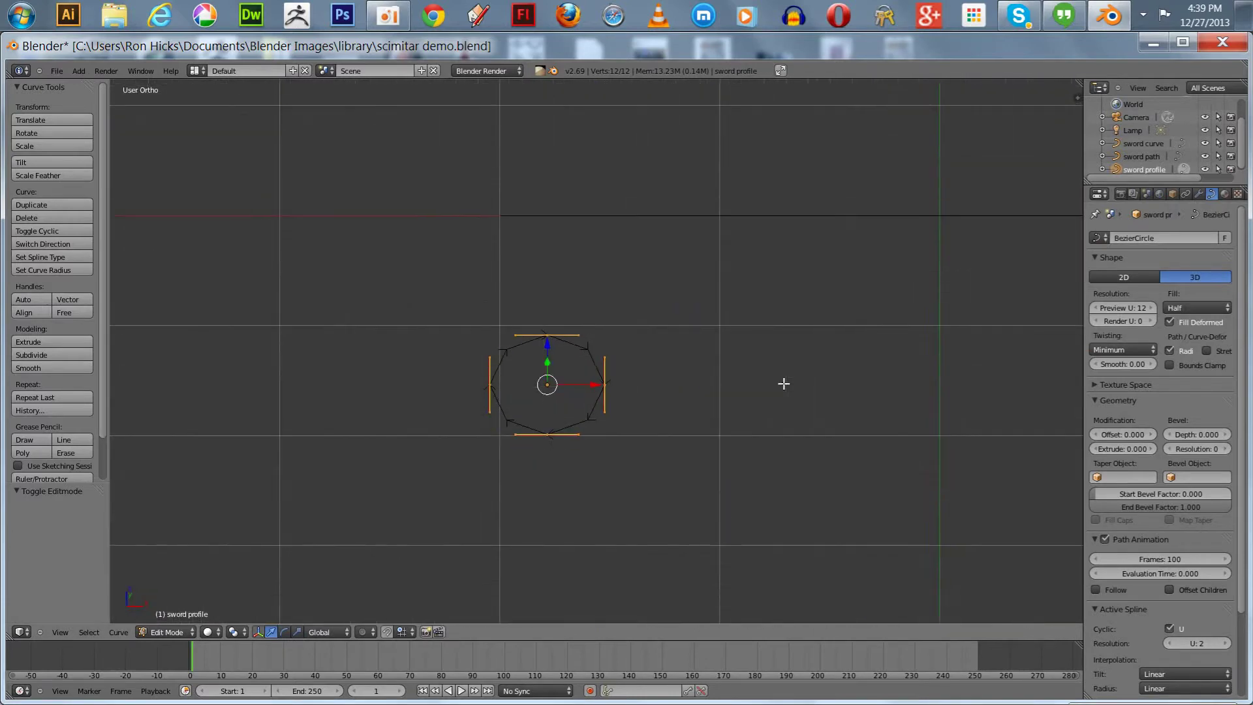
key(KP_1)
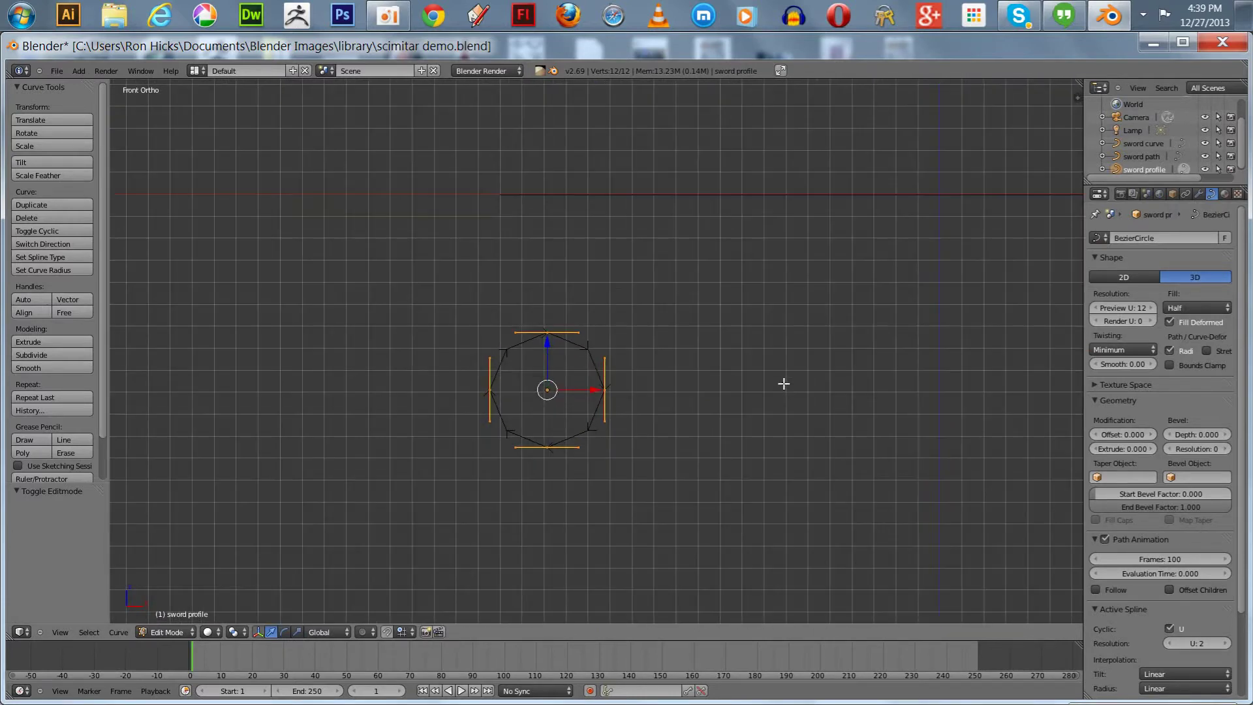
scroll(784, 383, up, 4)
shift+middle_drag(789, 385, 873, 314)
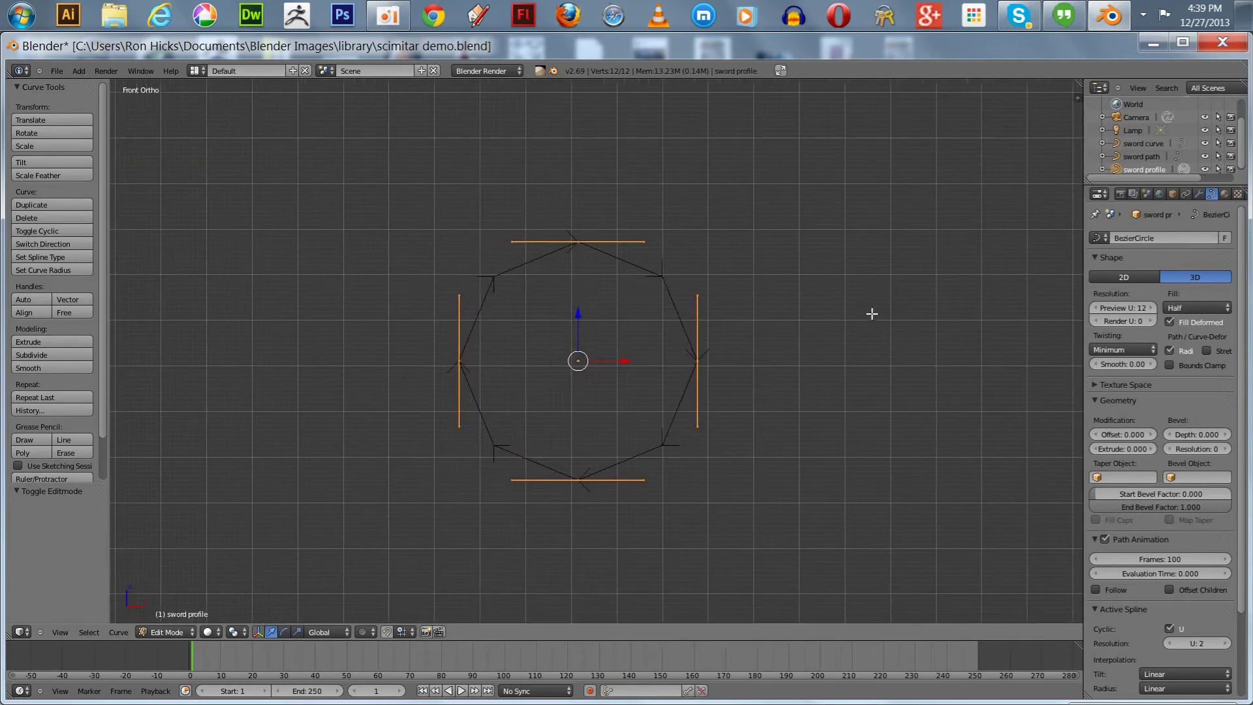
right_click(494, 274)
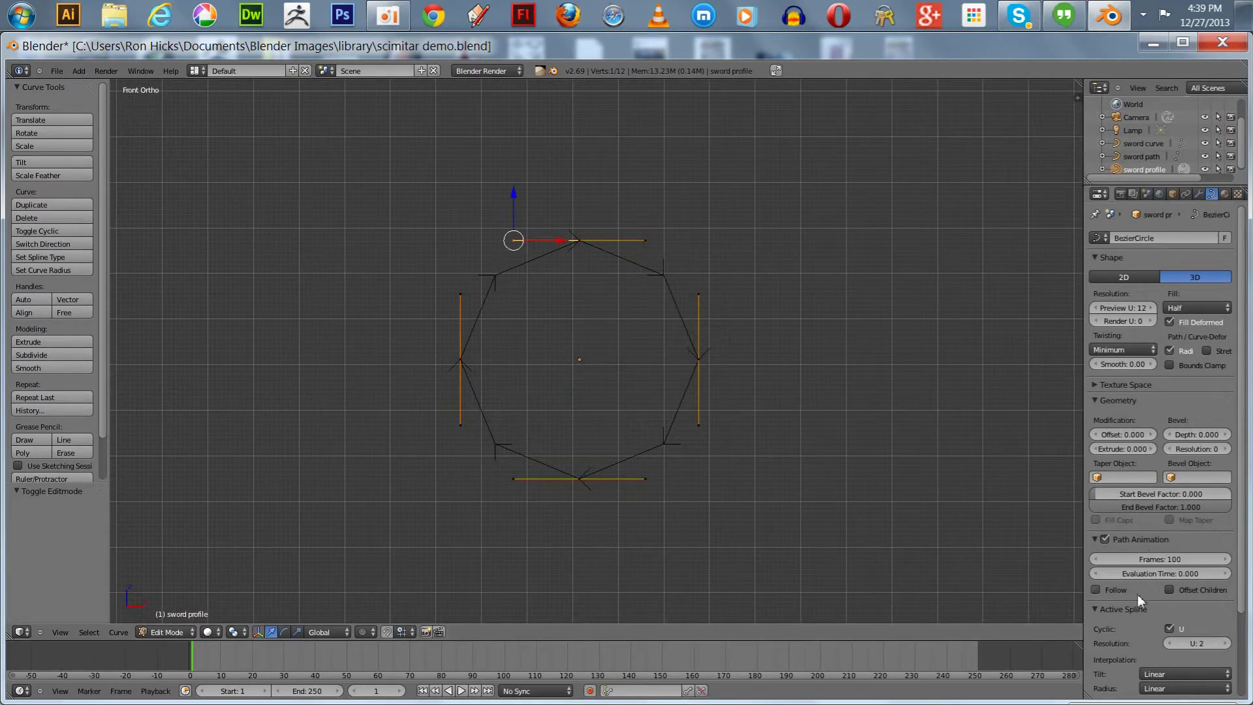
click(1224, 644)
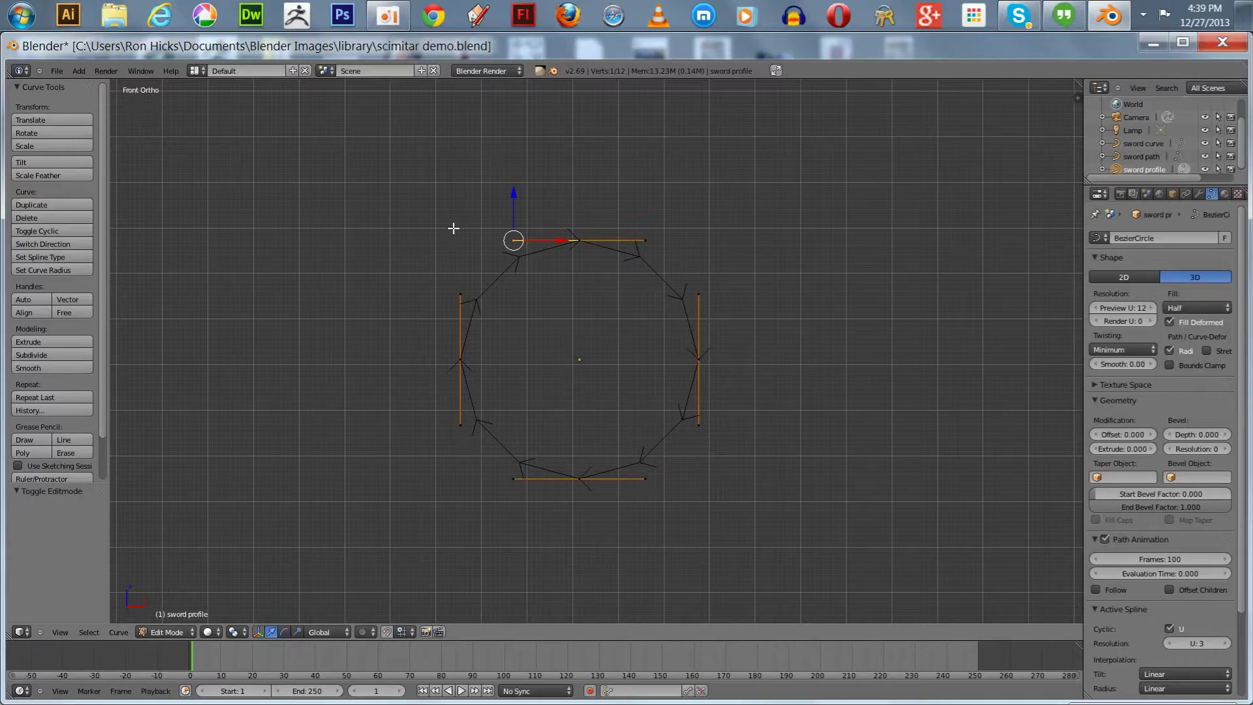
right_click(580, 241)
click(478, 296)
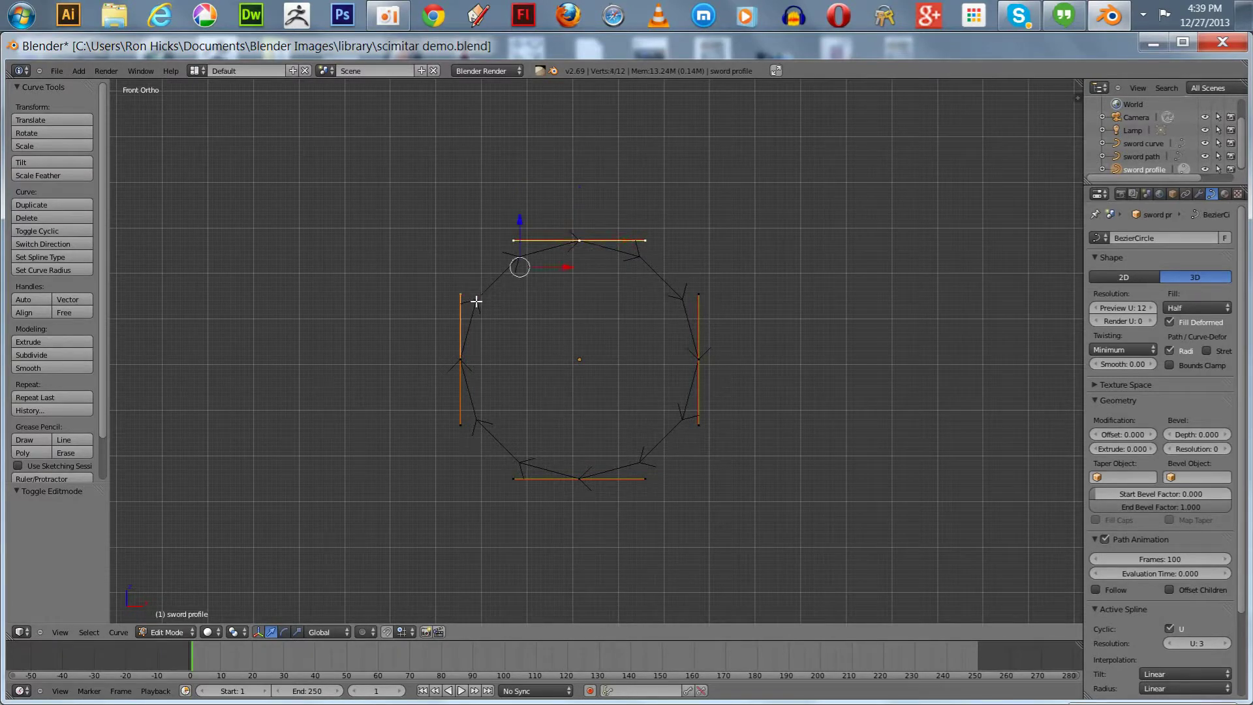
right_click(670, 286)
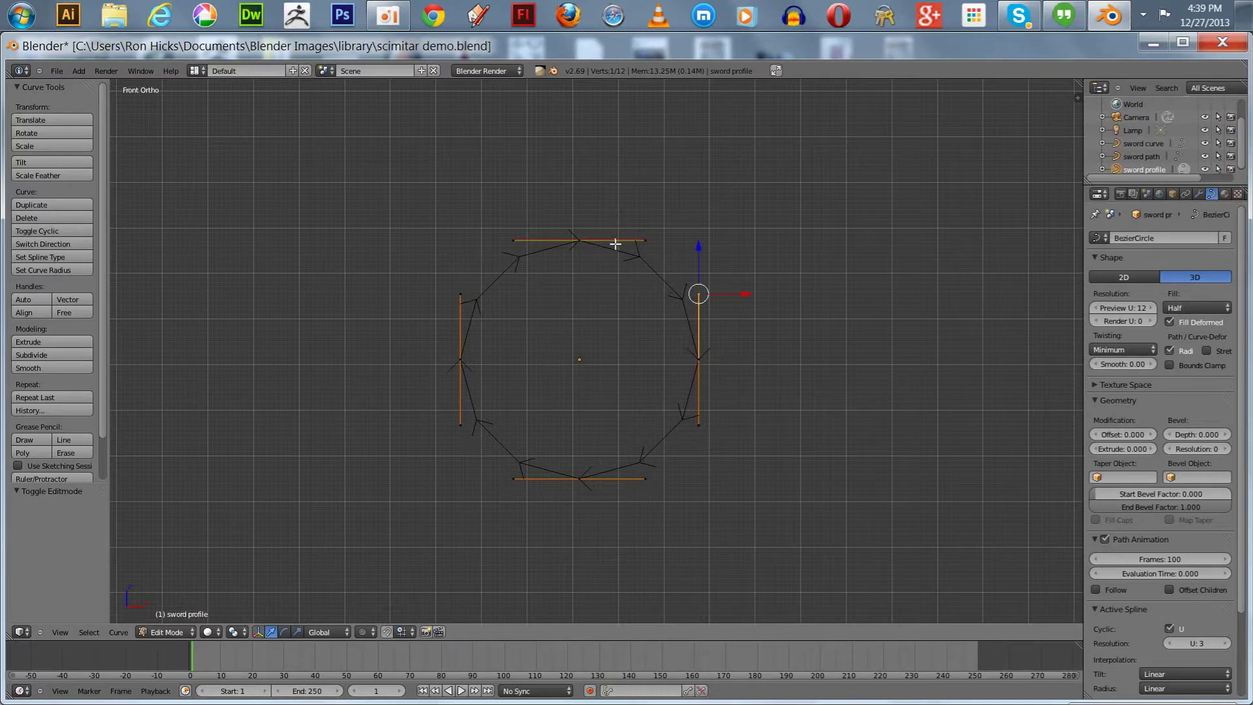
right_click(587, 241)
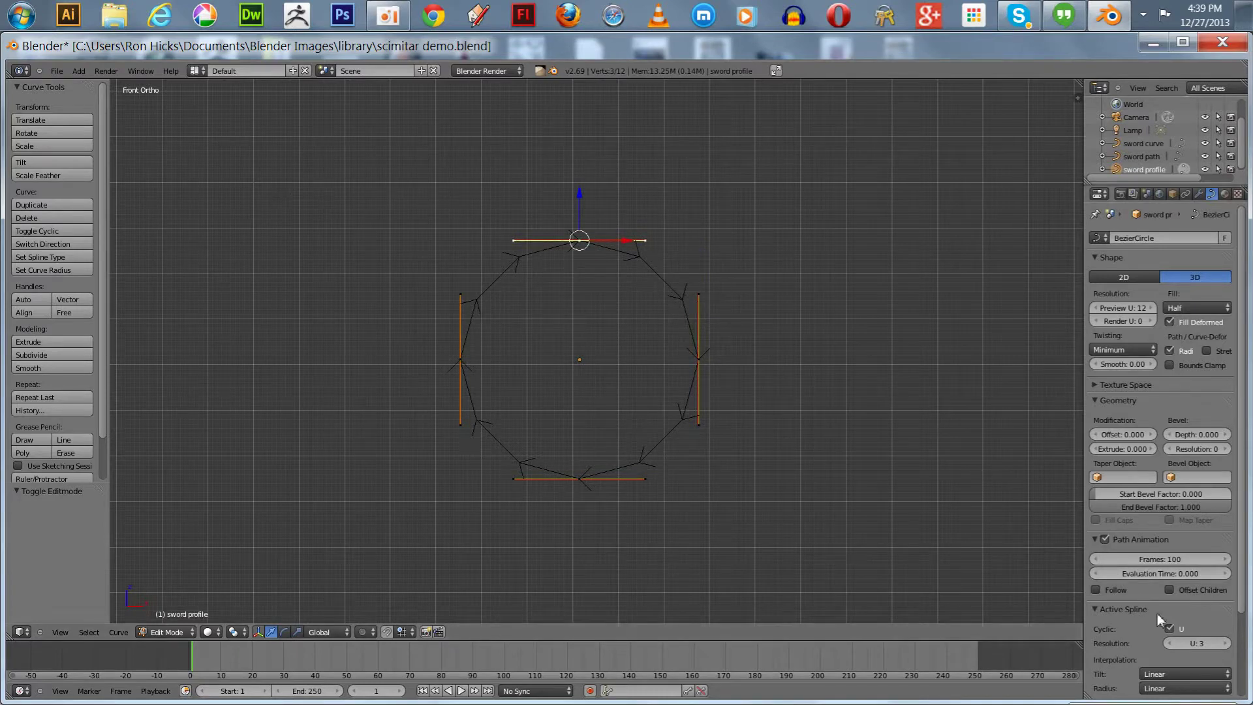
click(1171, 644)
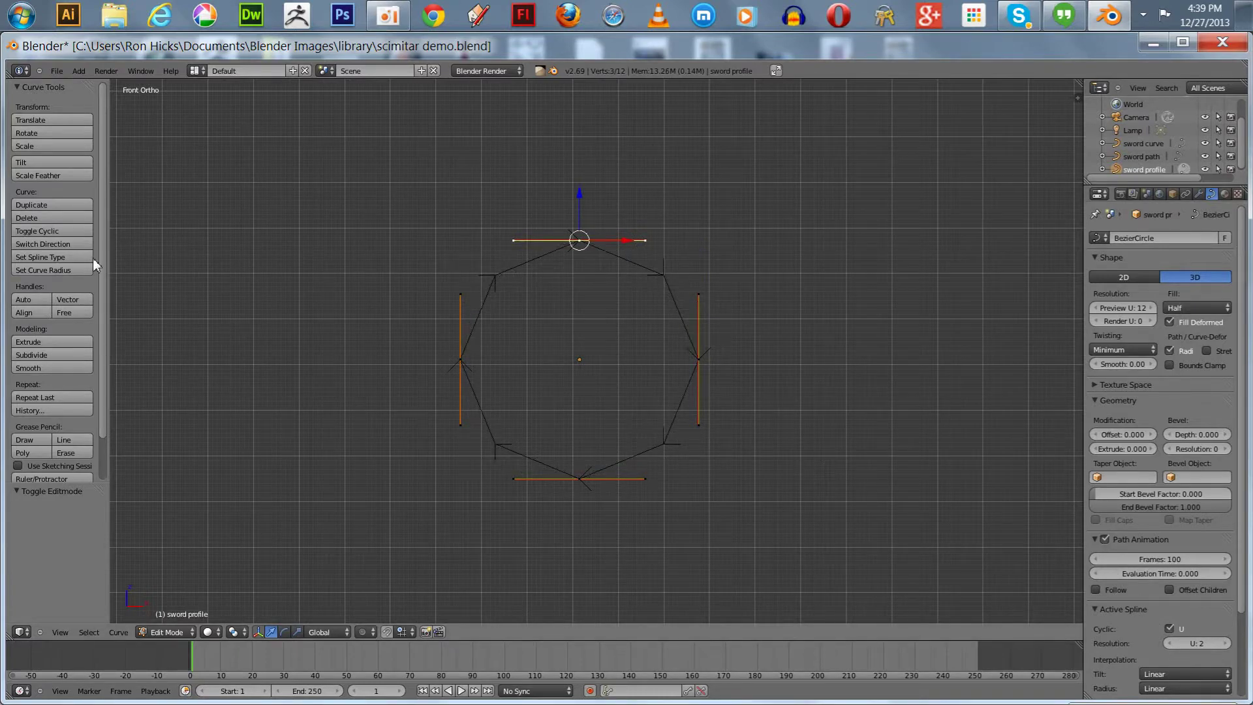
Subdivide the whole sword profile circle with one cut, with all its control points selected
click(38, 352)
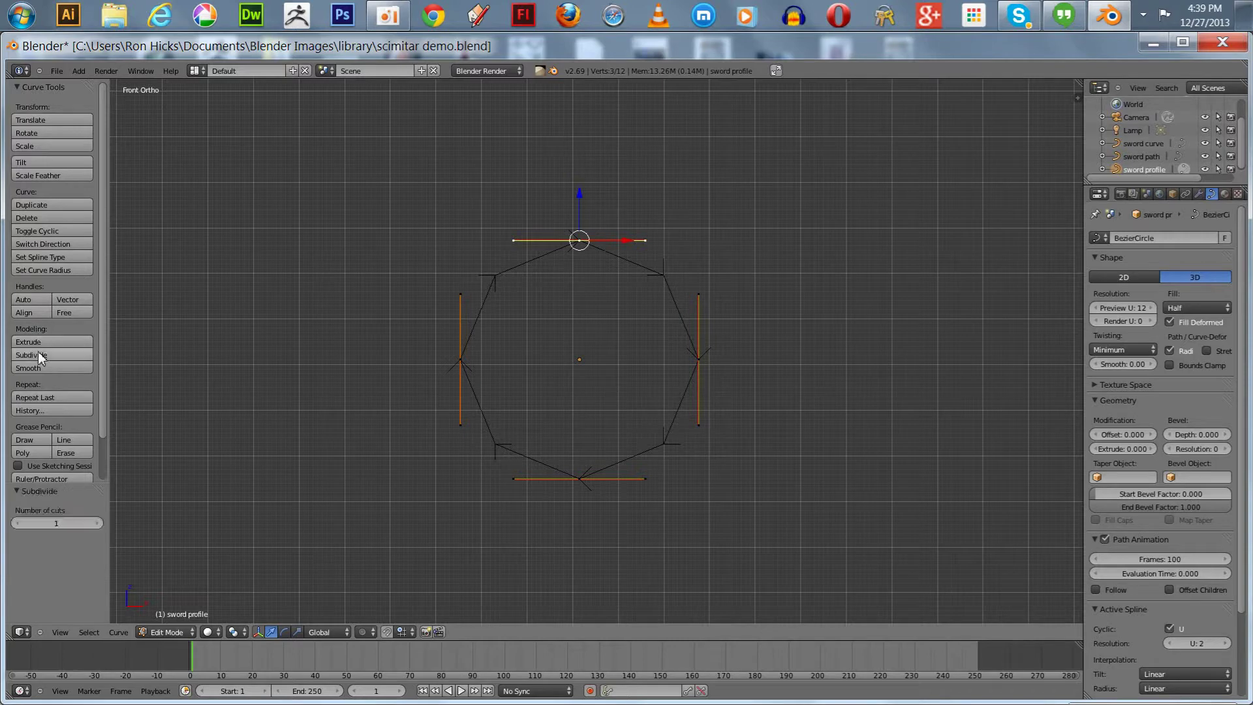
key(a)
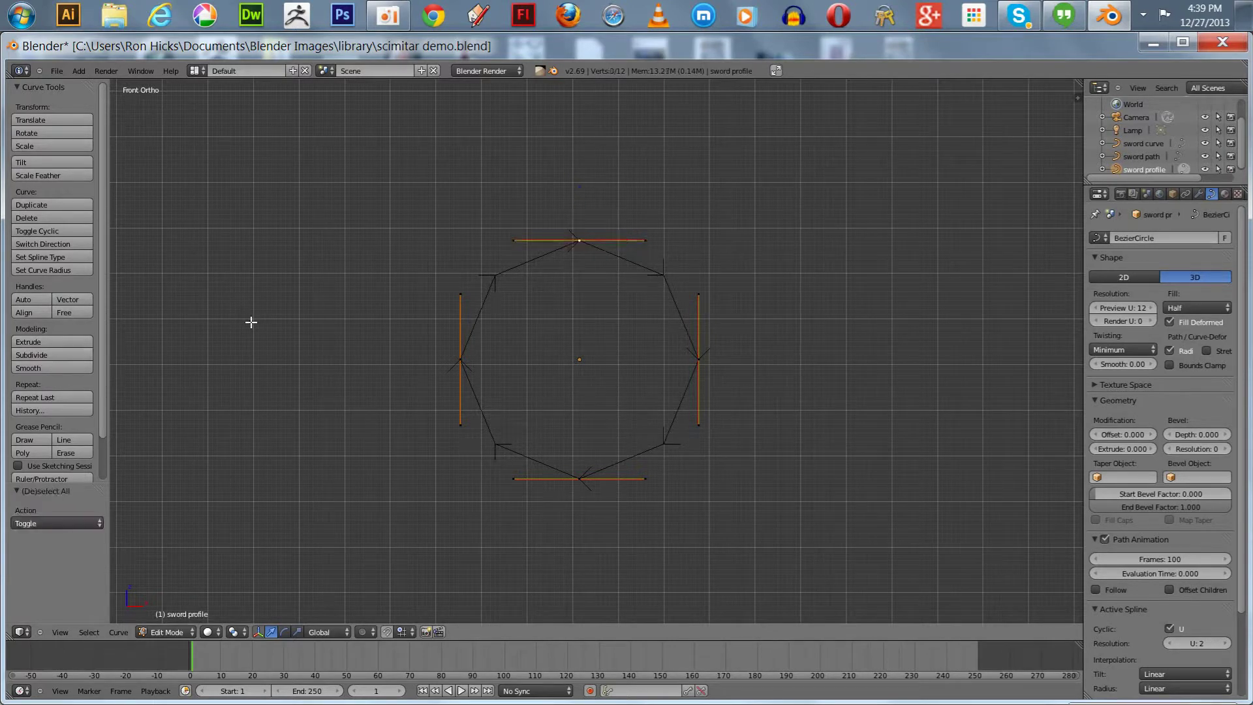
key(a)
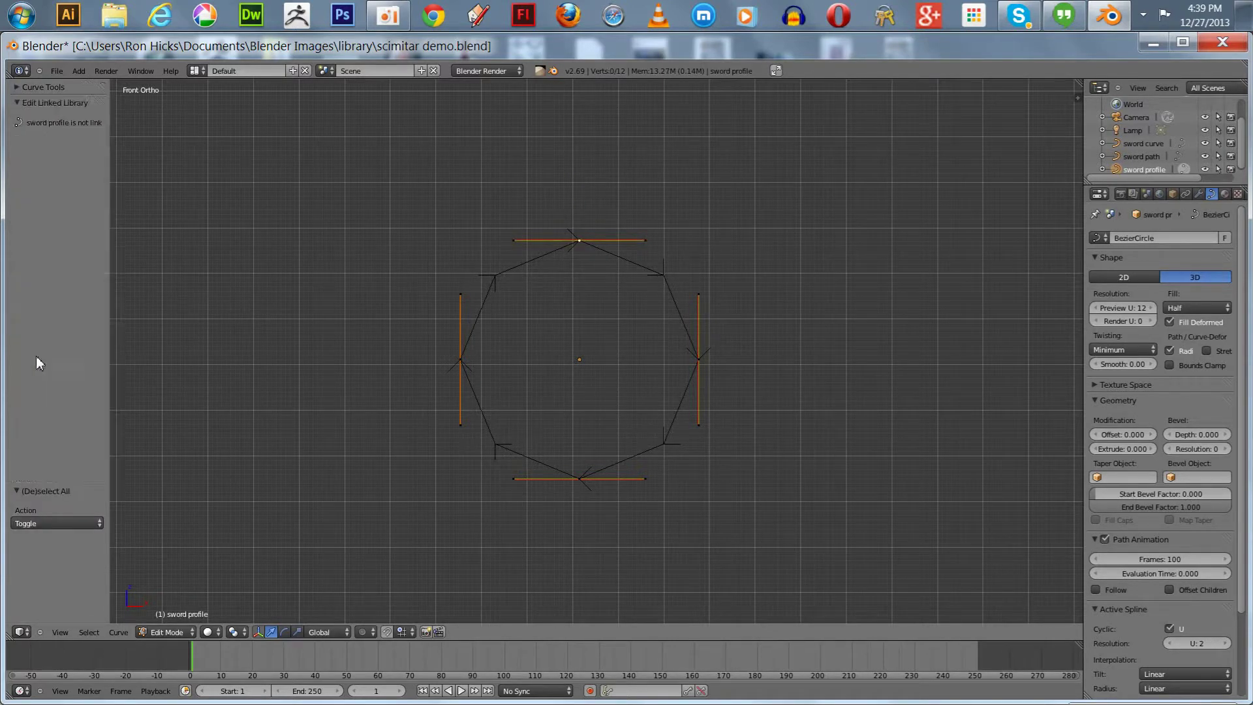
key(a)
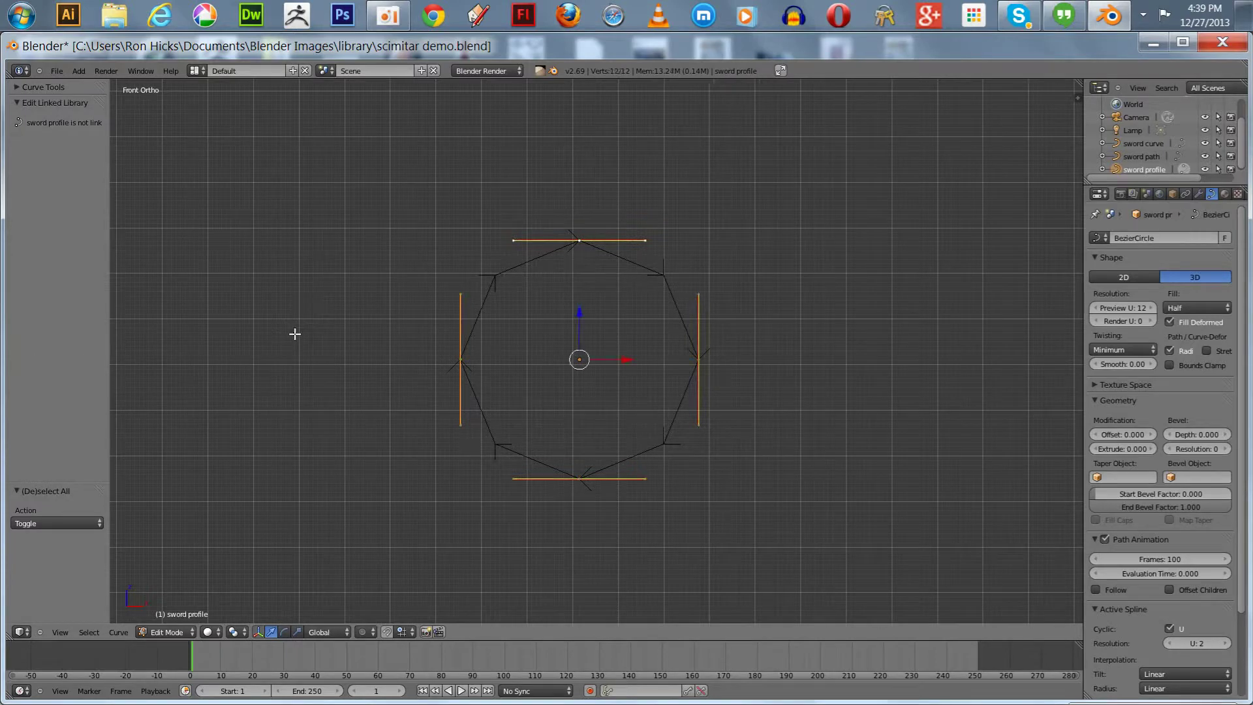
click(17, 87)
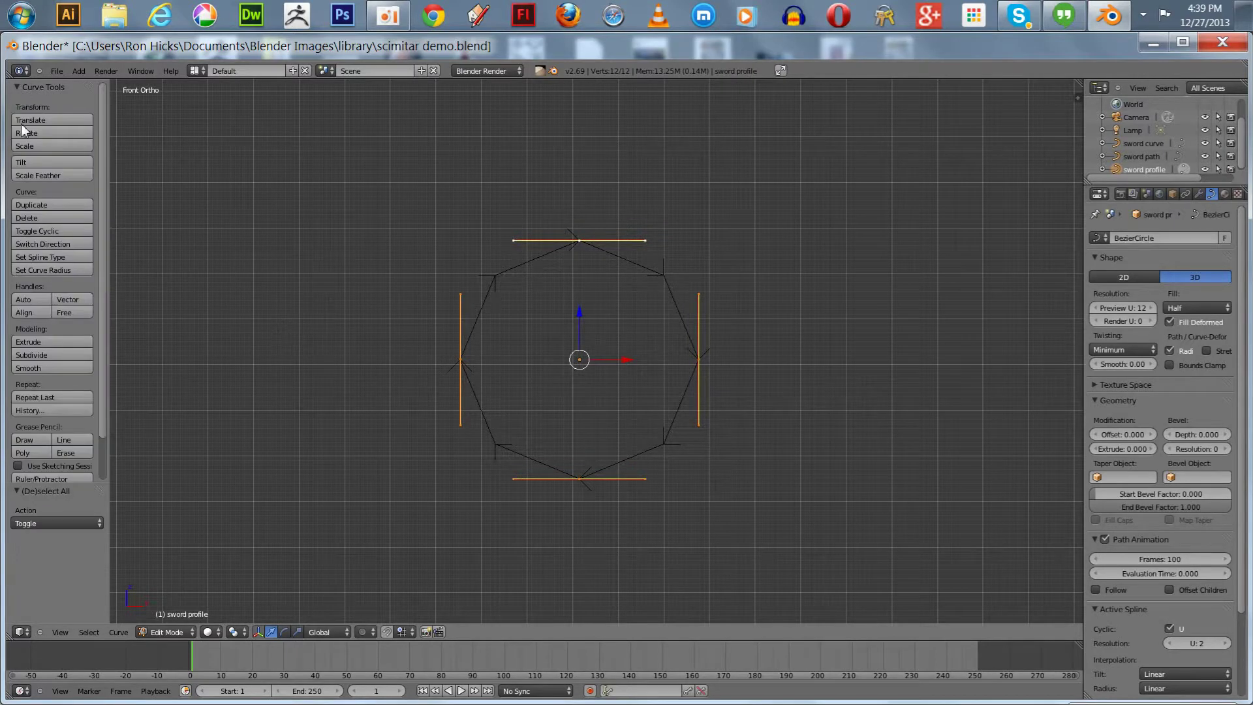
click(40, 355)
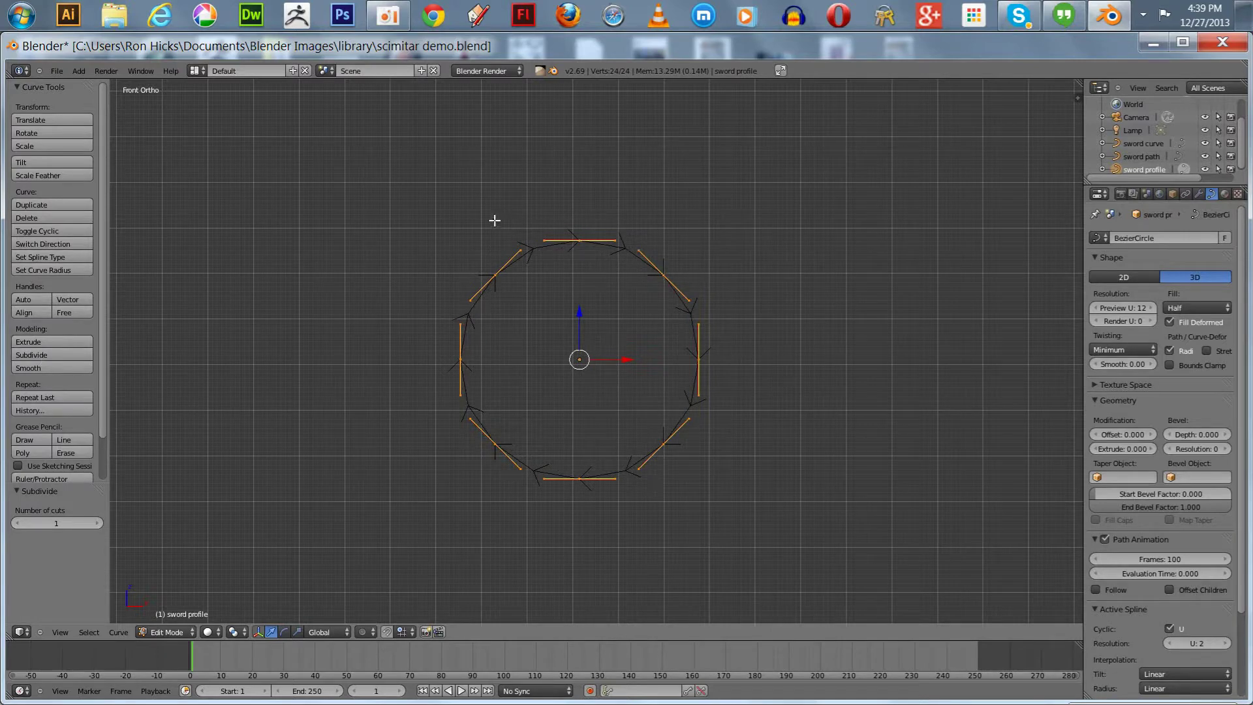
Flatten the three uppermost control points of the profile into line by scaling them to 0 along Z
right_click(578, 242)
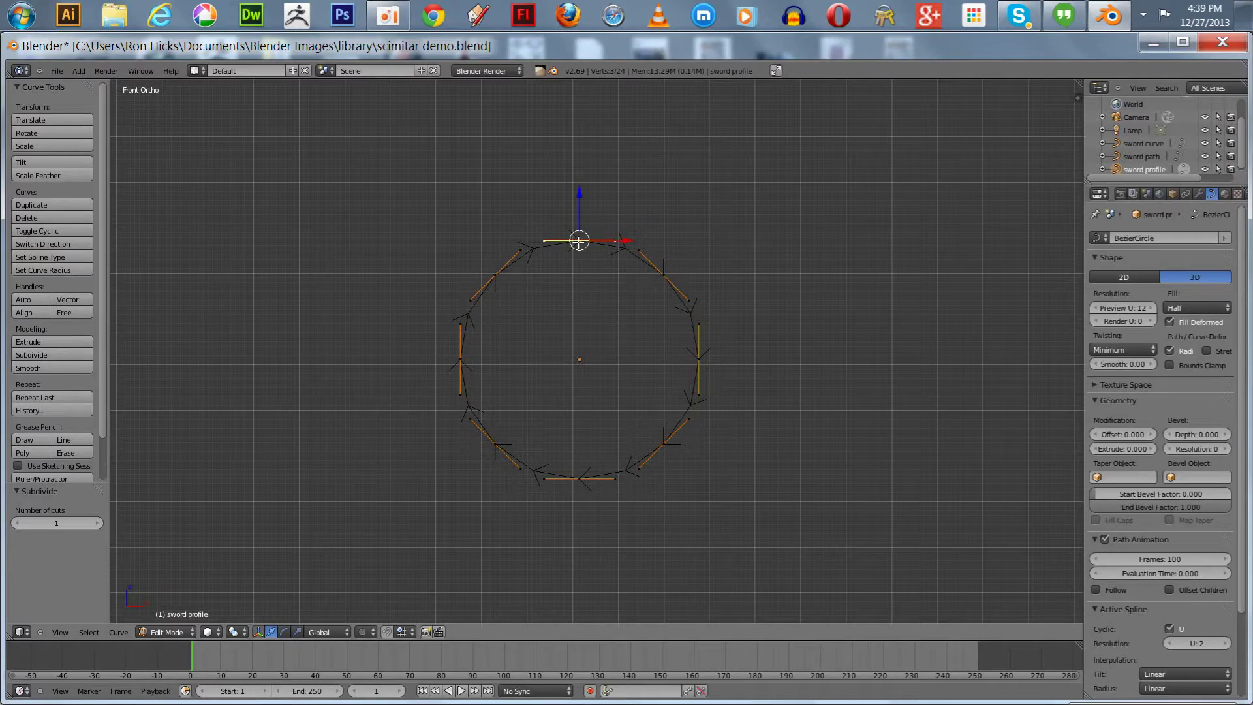
shift+right_click(496, 274)
shift+right_click(660, 274)
key(s)
key(z)
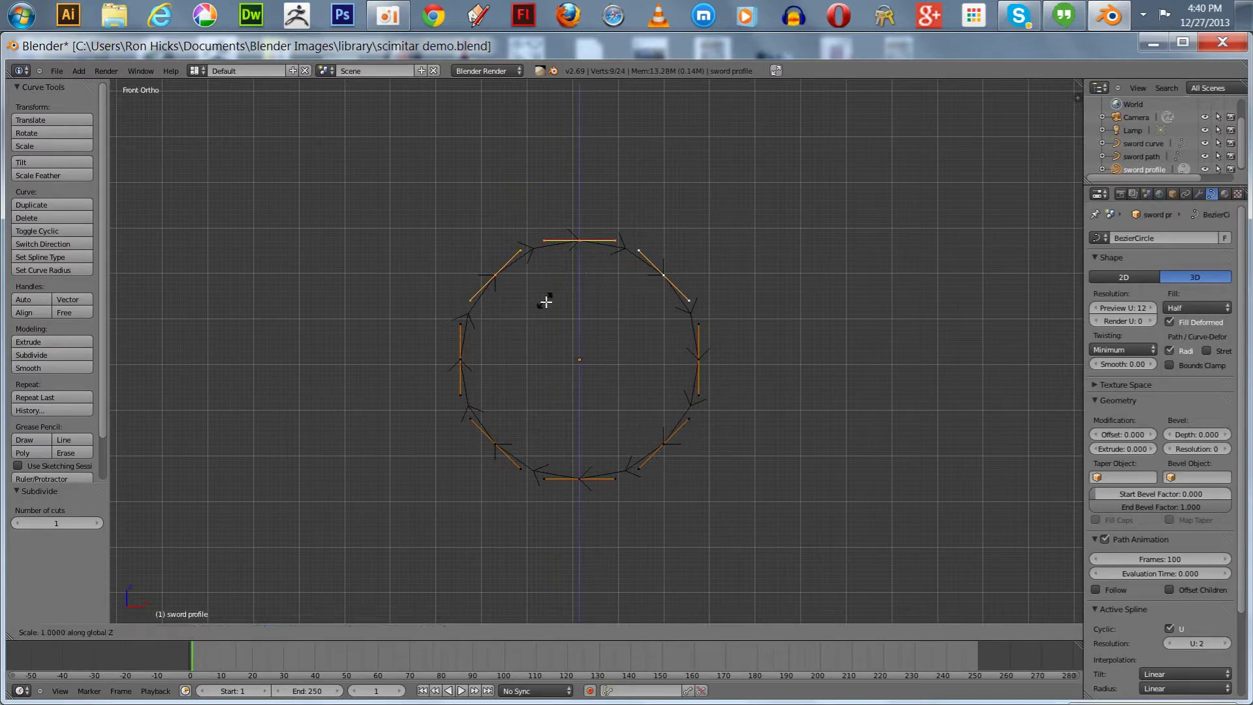
key(0)
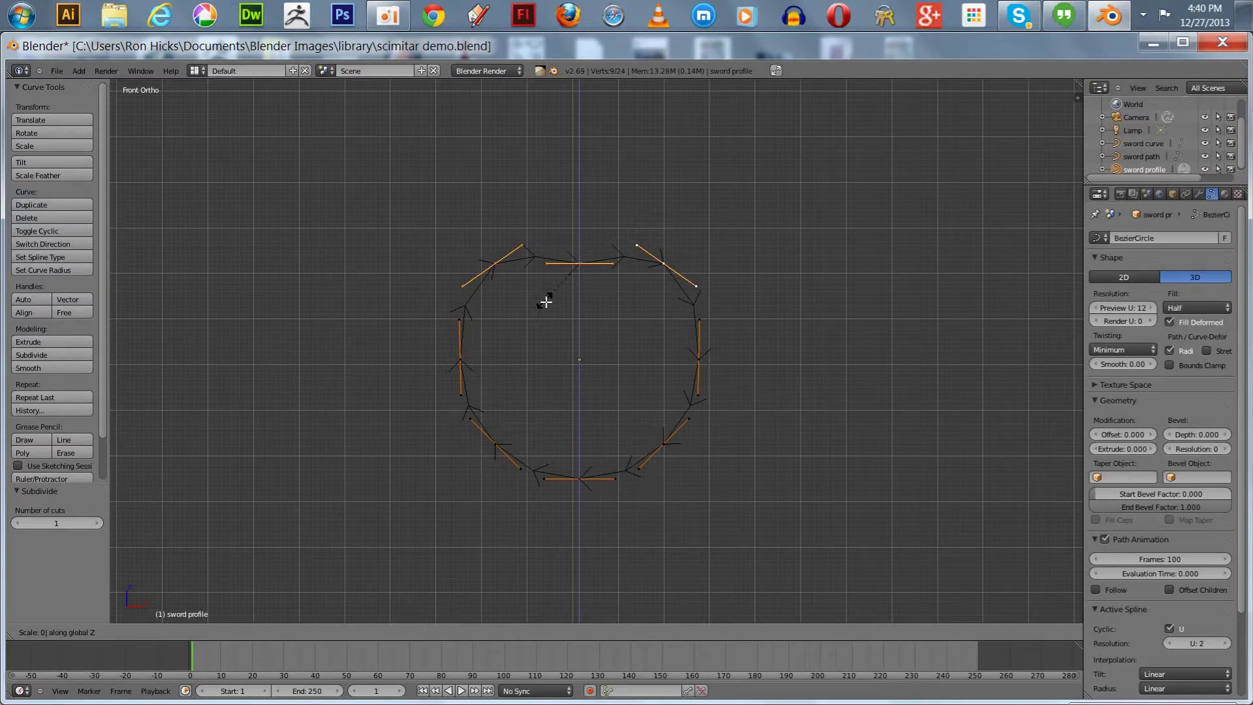
key(Return)
Set the handle type of each of the three flattened upper control points to Vector
right_click(496, 263)
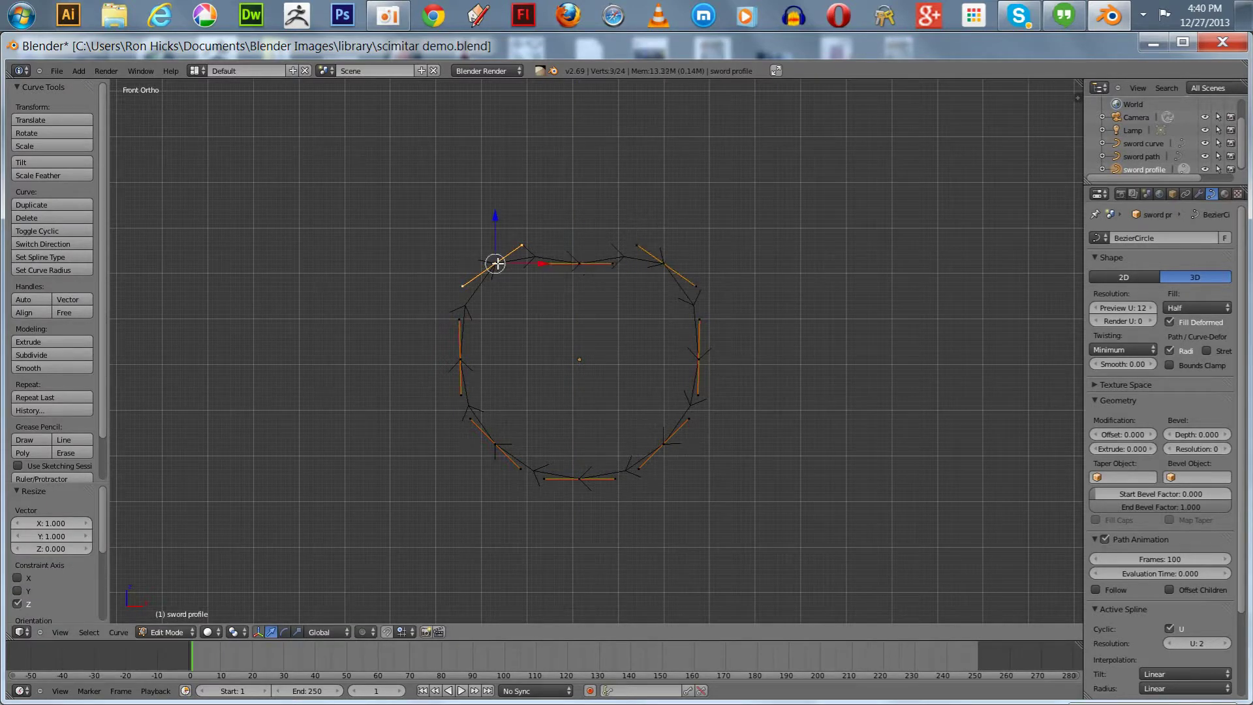
key(v)
click(496, 272)
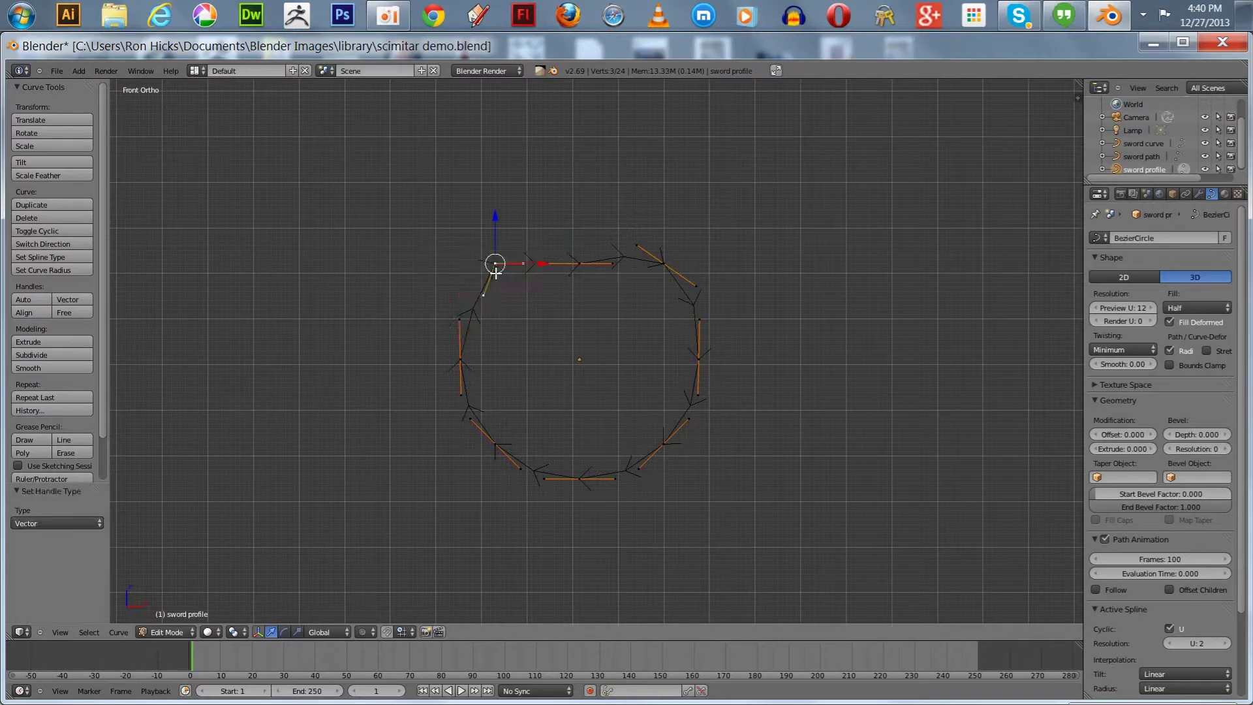
right_click(579, 264)
key(v)
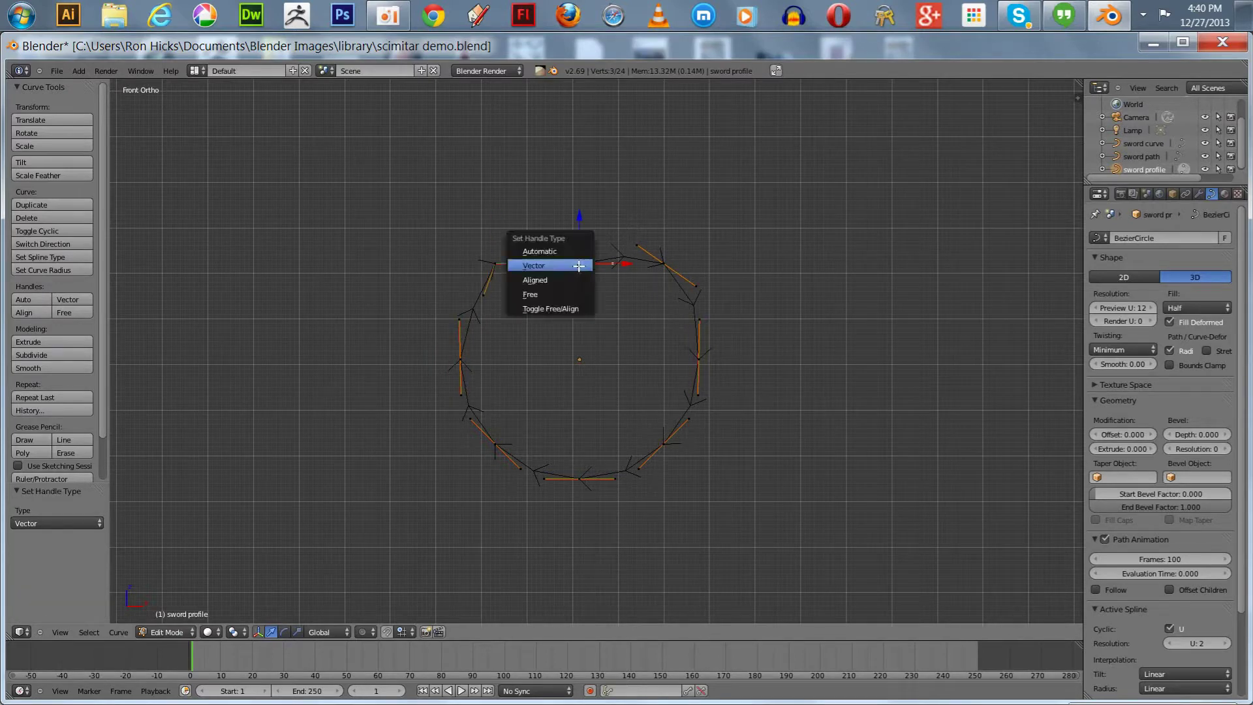
click(578, 265)
right_click(664, 264)
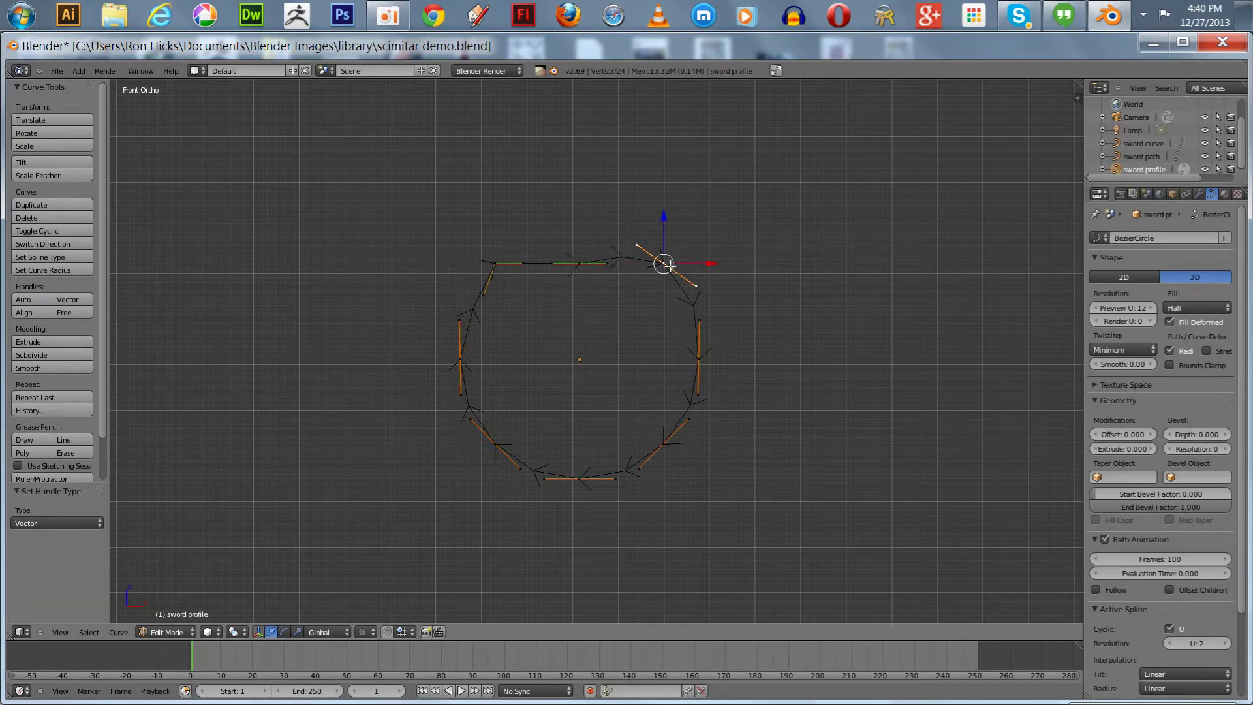
key(v)
click(670, 265)
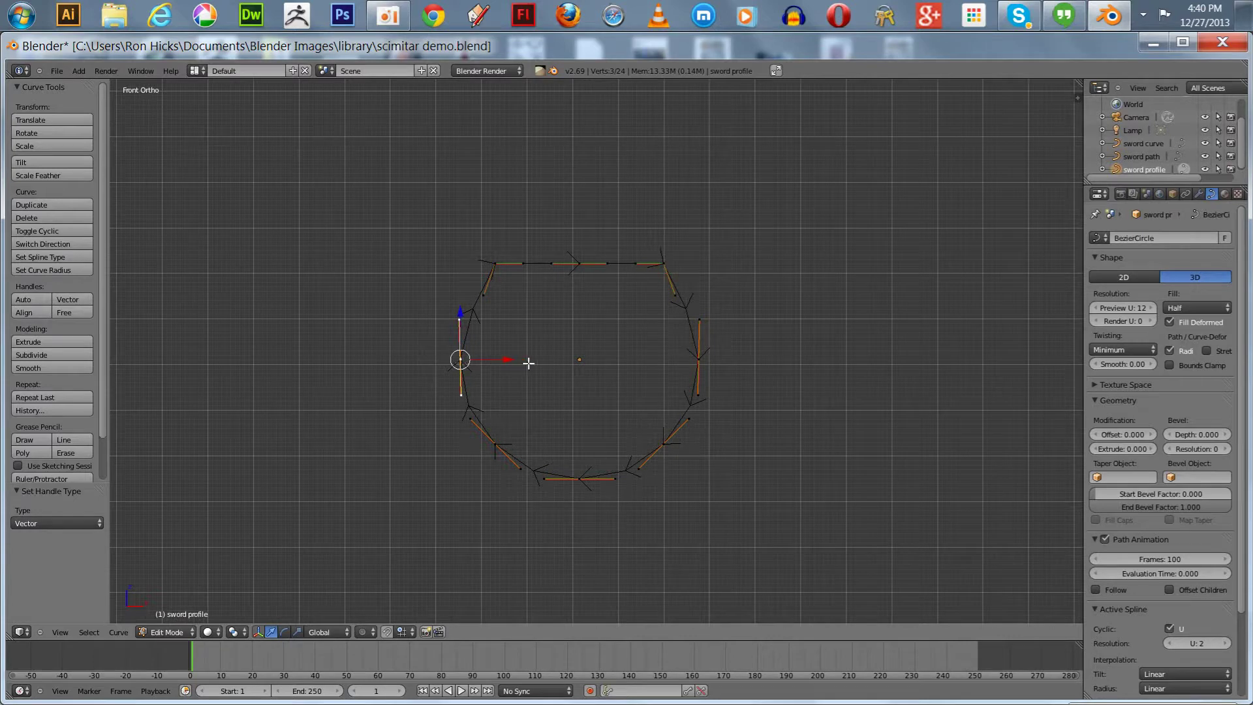
Scale the two control points at the profile's mid-height to about 0.478 along X
shift+right_click(693, 359)
key(s)
key(x)
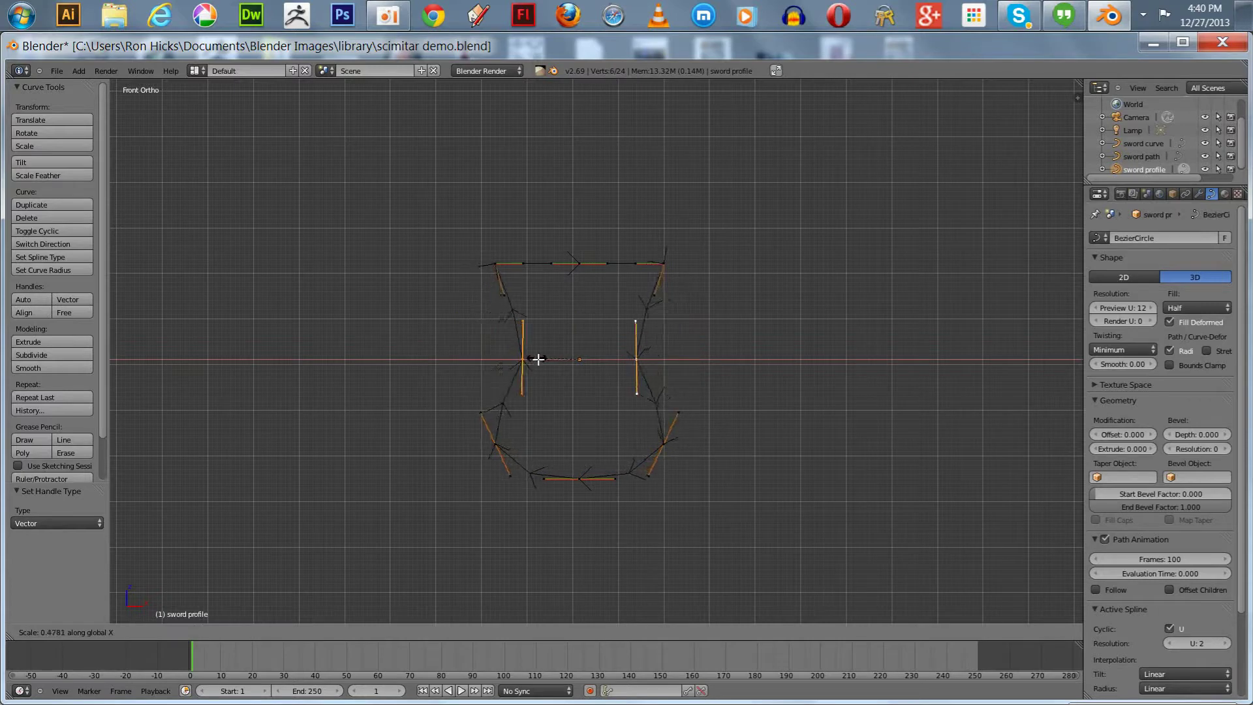
click(536, 359)
Give the lowest control point Vector handles and move it about 0.18 units down along Z to form a sharp tip
right_click(584, 477)
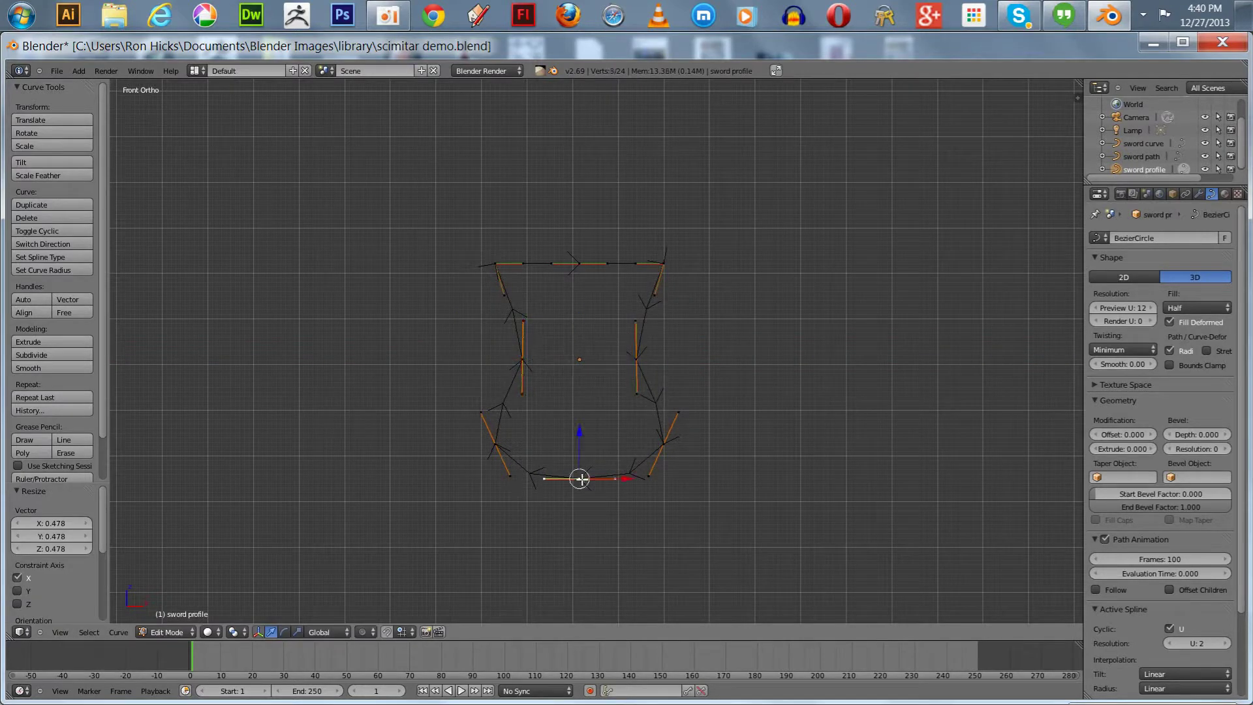
key(v)
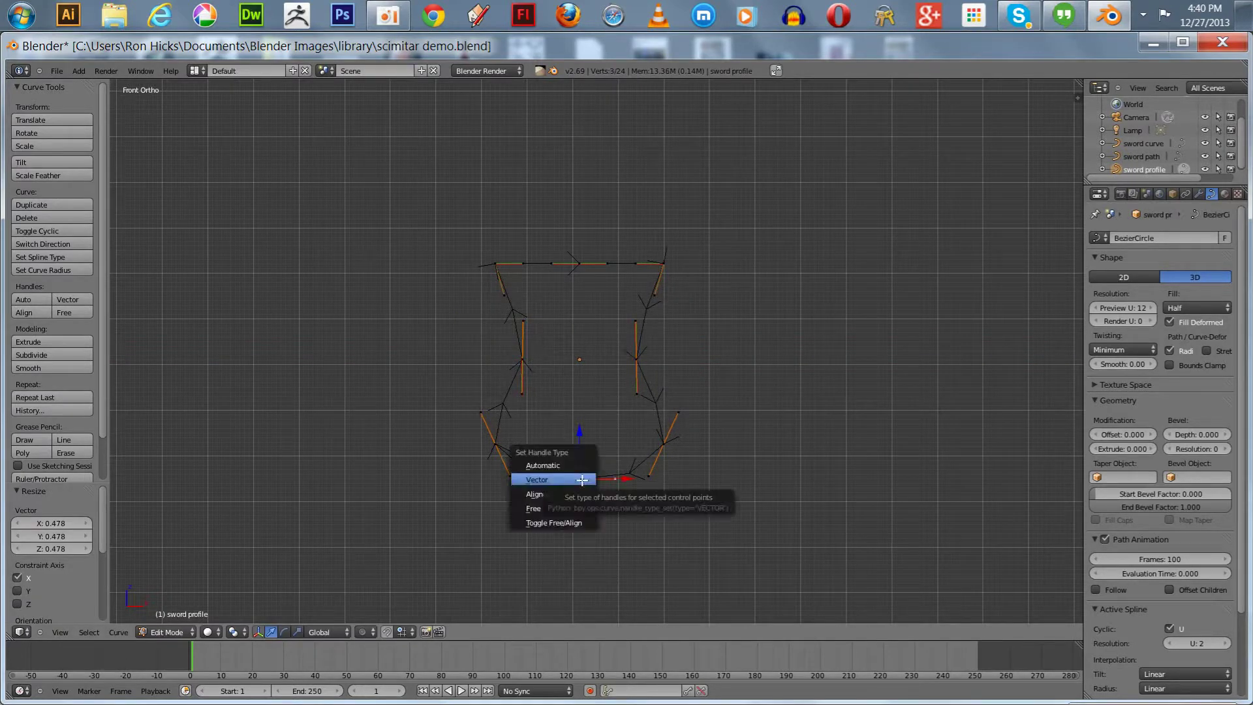
click(581, 480)
drag(579, 434, 576, 515)
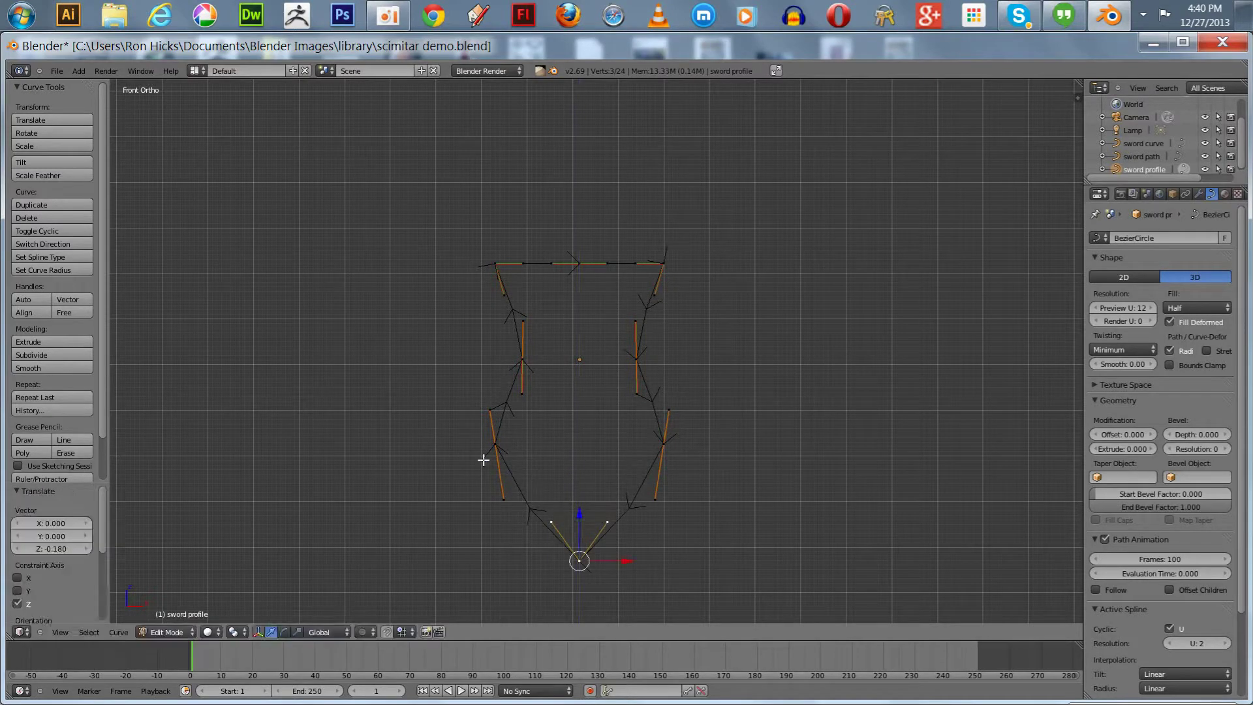
Scale the two lower side control points just above the tip to about 0.639 along X
right_click(494, 445)
shift+right_click(663, 443)
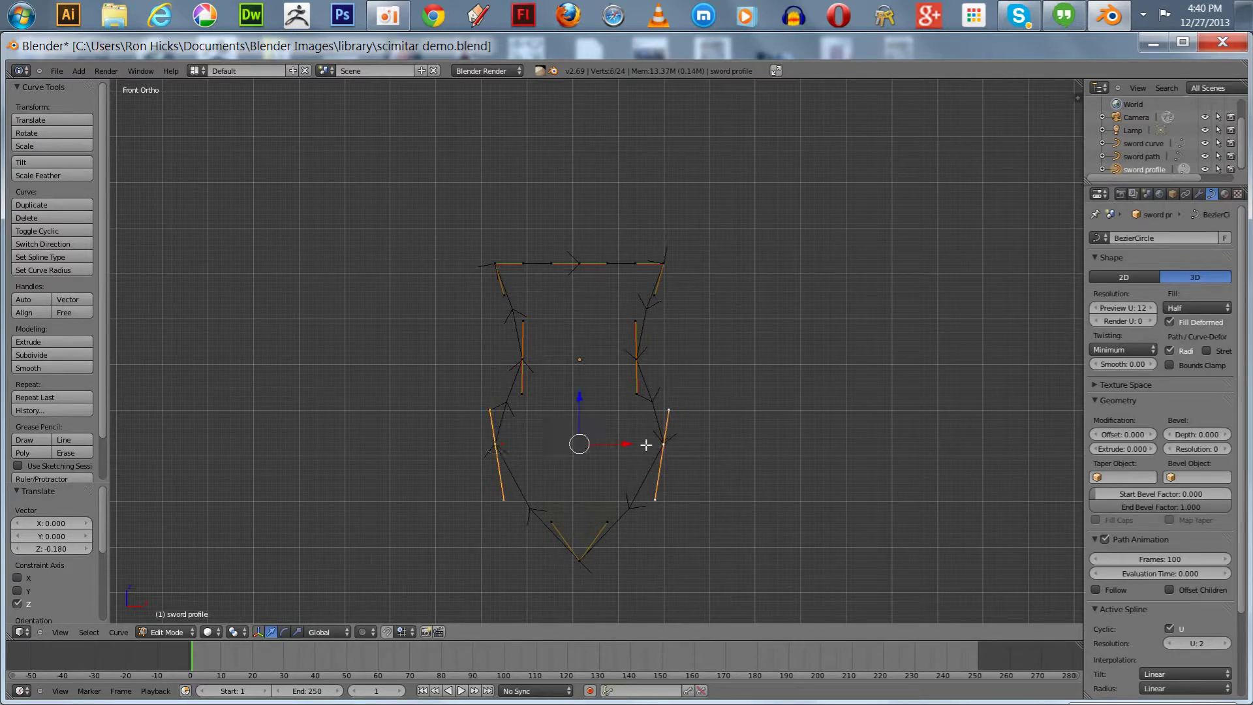
key(s)
key(x)
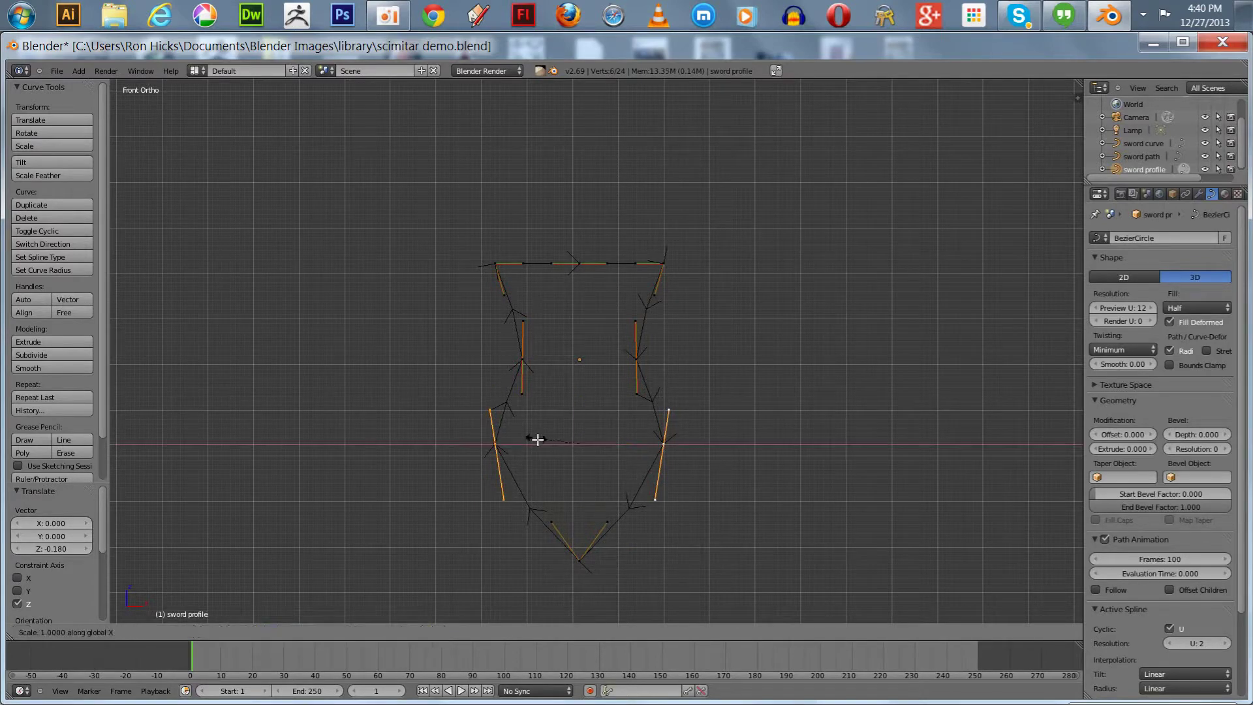
click(553, 441)
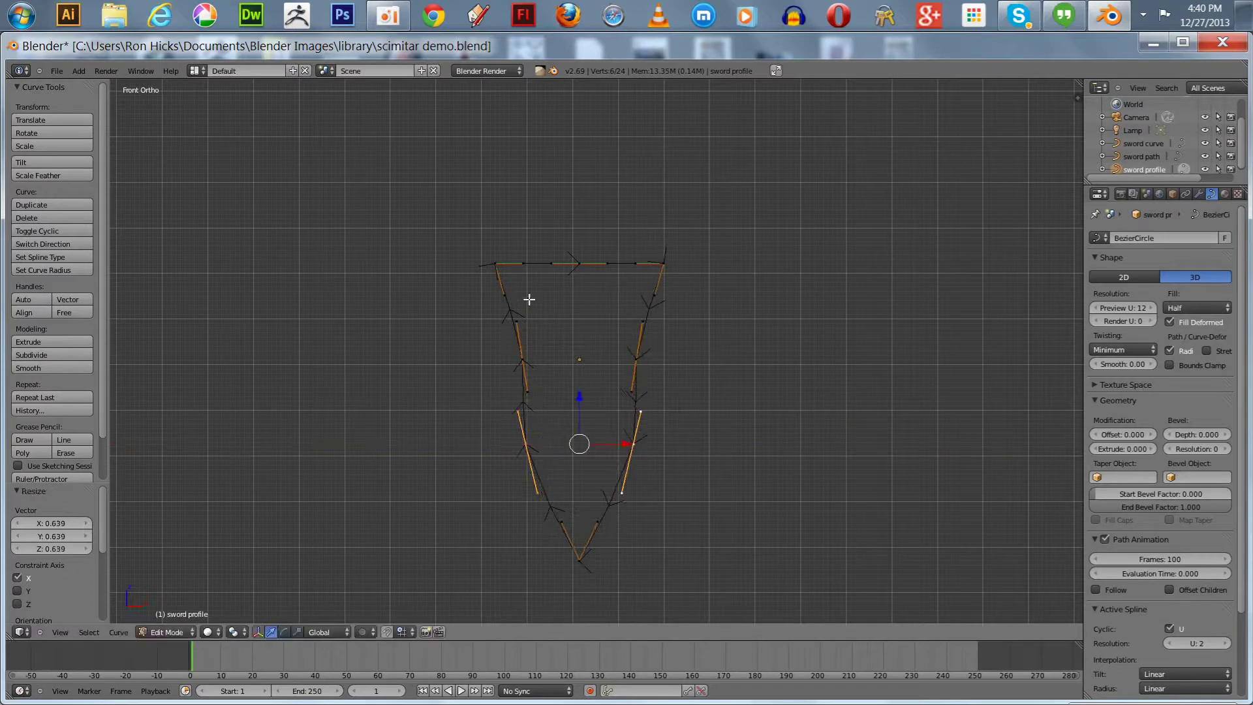
Scale the two upper corner control points of the sword profile to about 0.724 along X
right_click(498, 263)
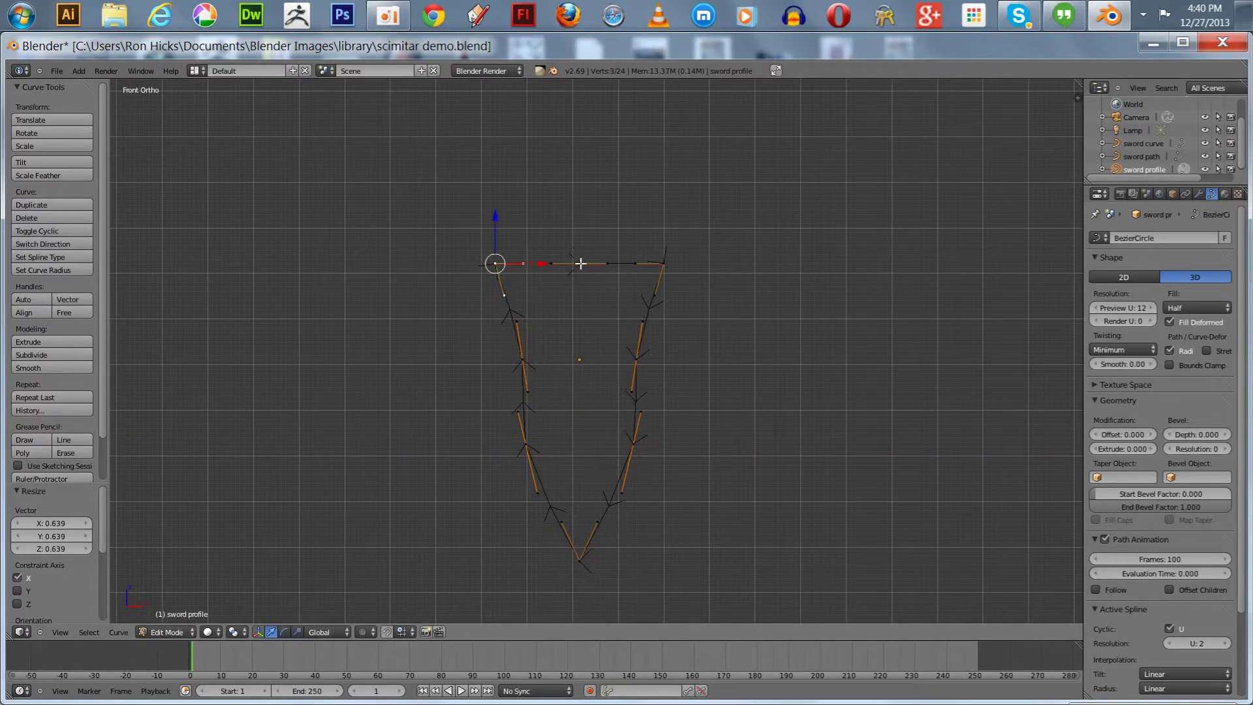
shift+right_click(664, 263)
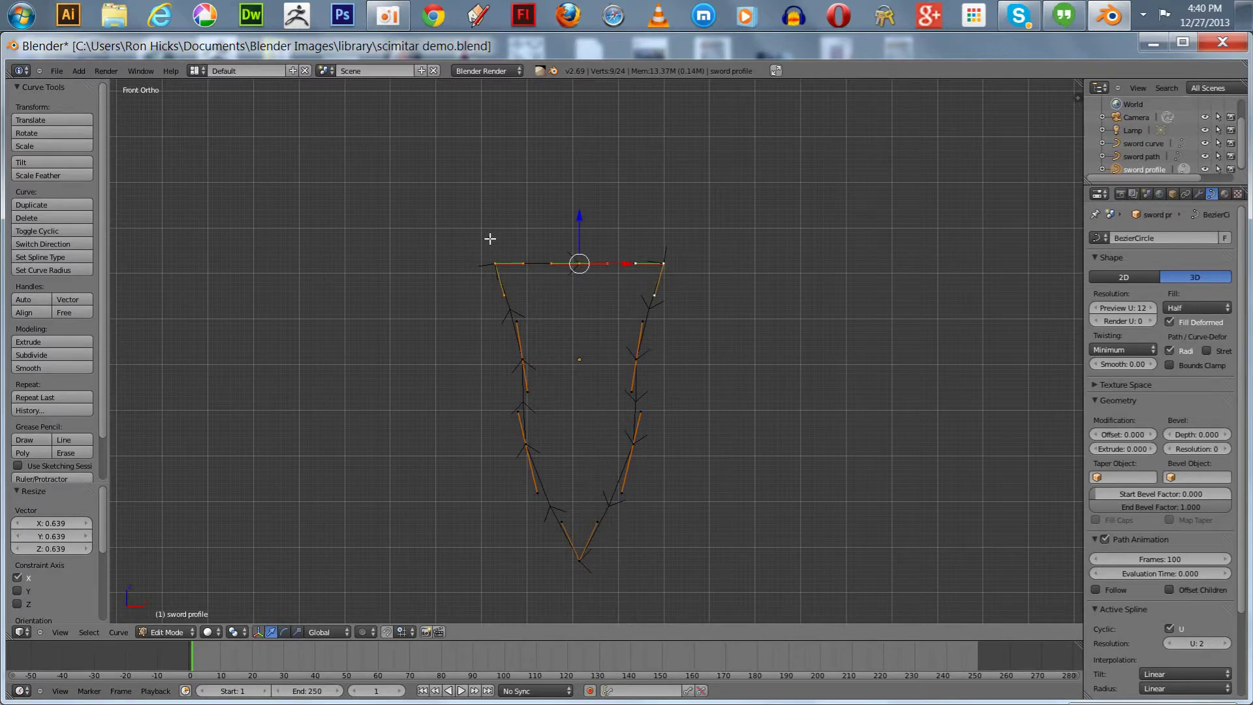
key(s)
key(x)
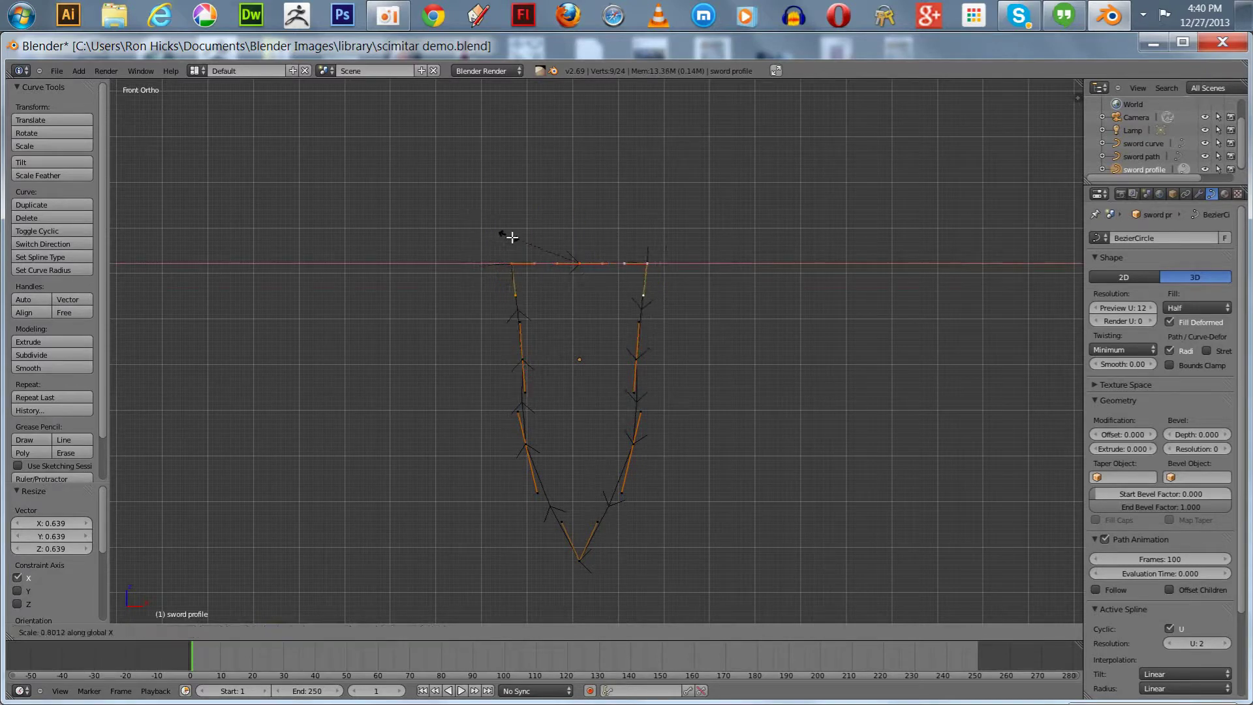
click(517, 237)
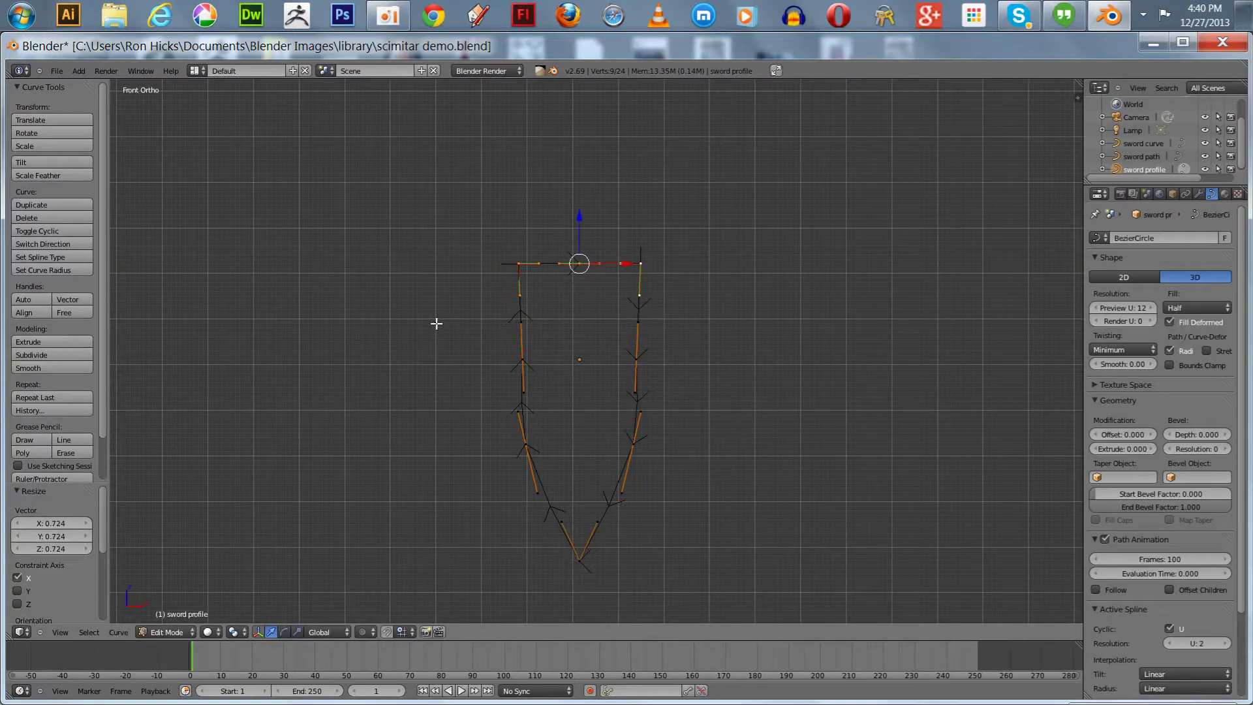
key(Tab)
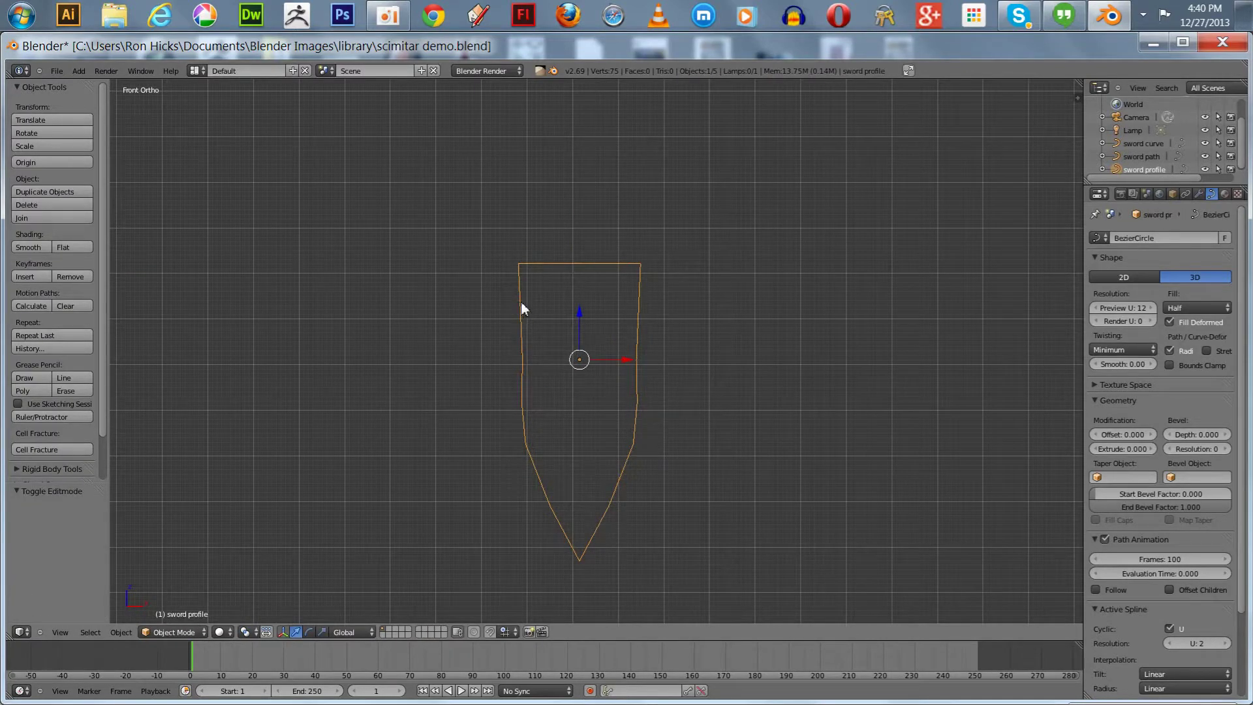
Set the handle type of the two lower side control points just above the profile's tip to Vector
scroll(615, 435, up, 2)
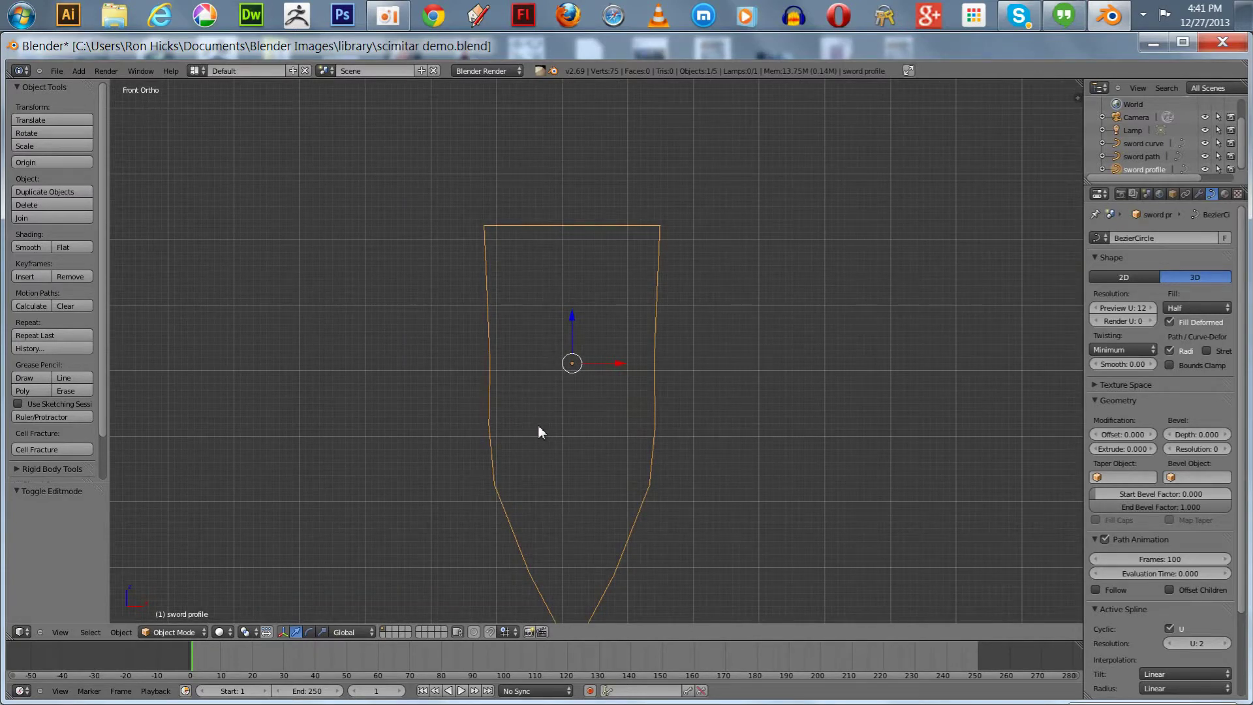
key(Tab)
right_click(495, 487)
key(v)
click(494, 490)
right_click(650, 484)
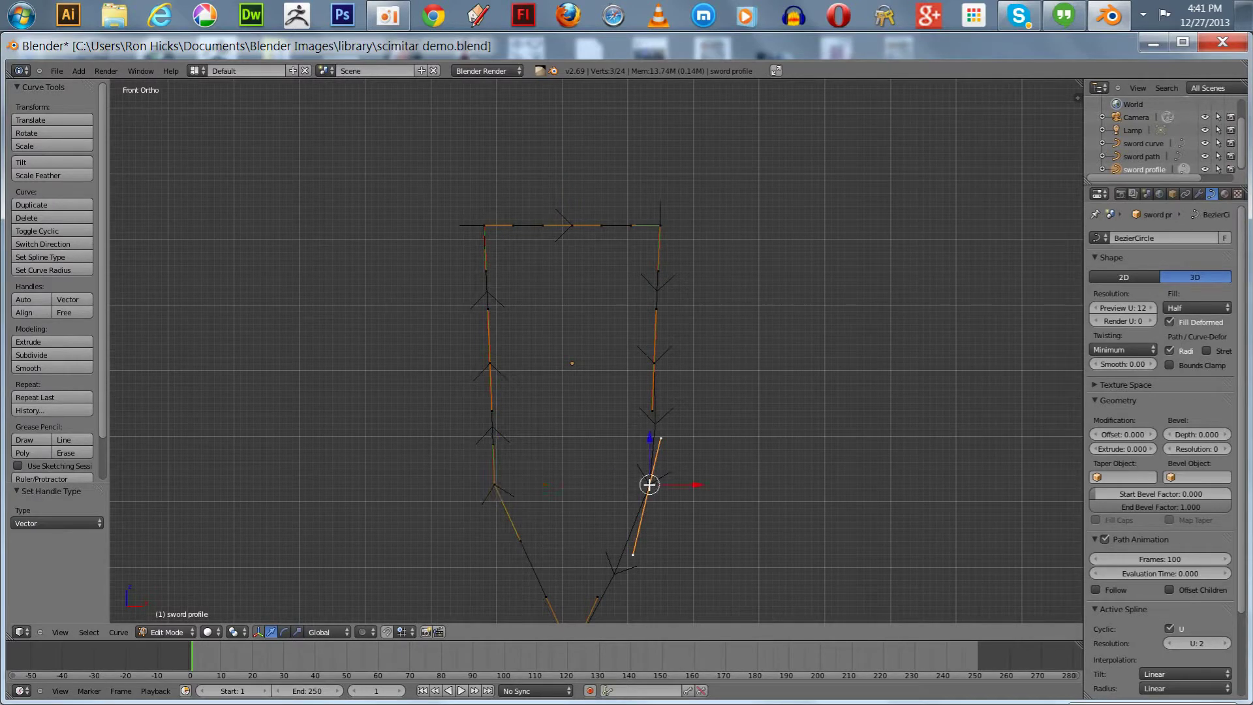
key(v)
click(649, 484)
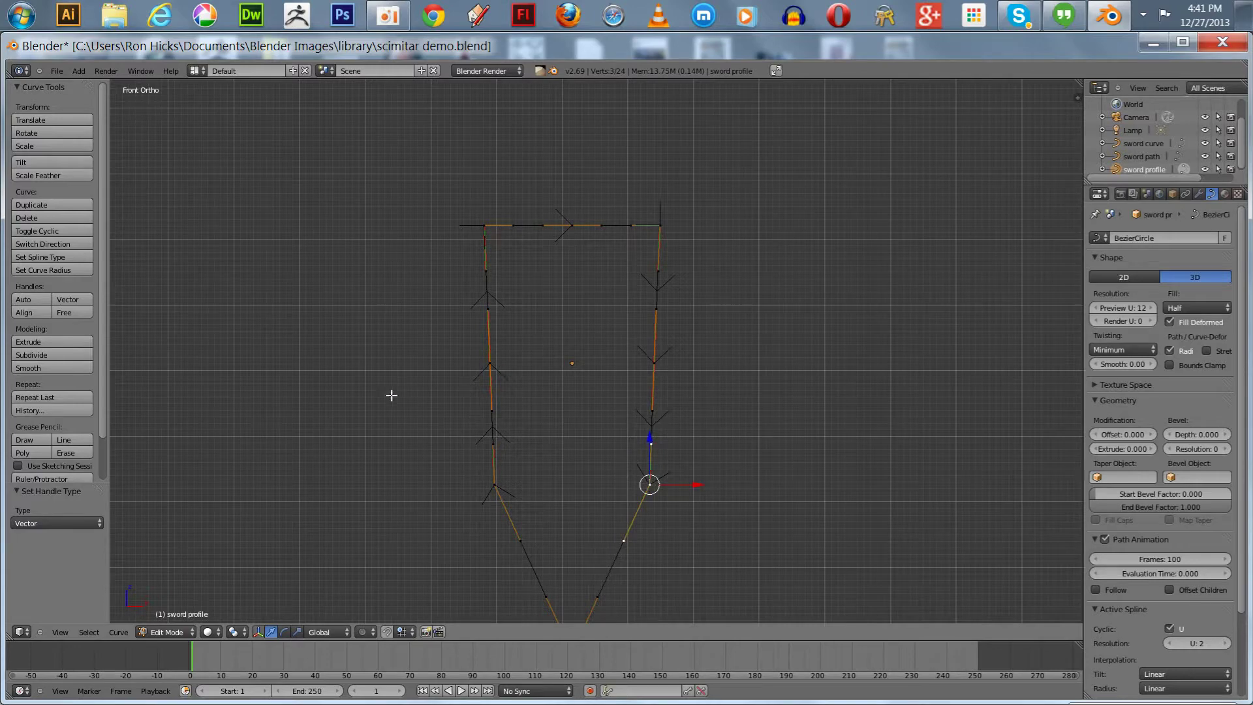
key(Tab)
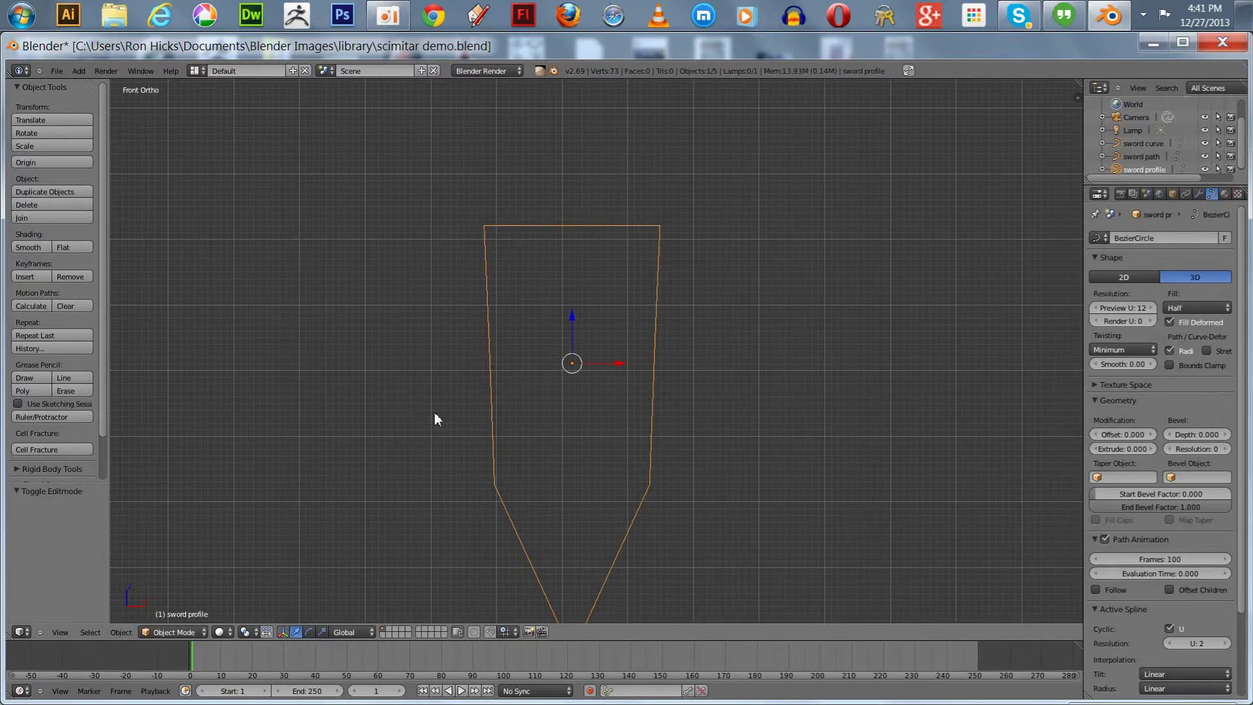
Assign the sword profile as the bevel object of the sword path
shift+middle_drag(443, 425, 427, 377)
scroll(428, 377, down, 2)
scroll(428, 379, down, 1)
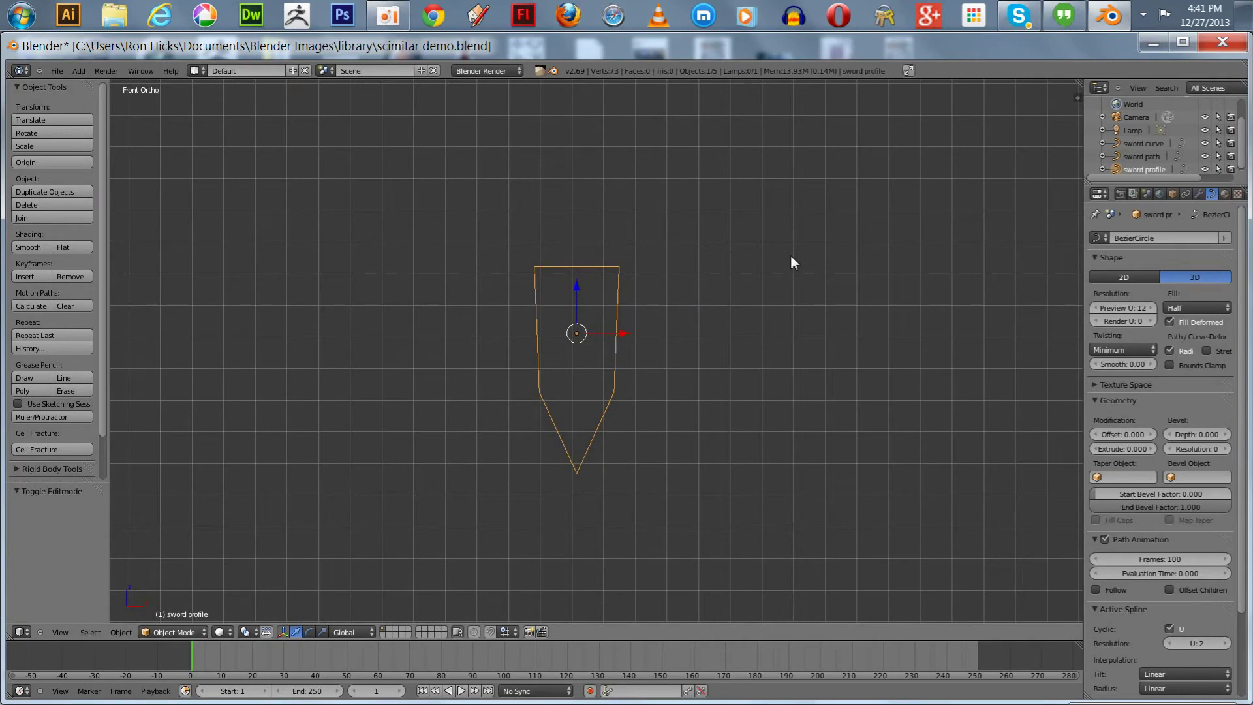
shift+middle_drag(732, 249, 603, 383)
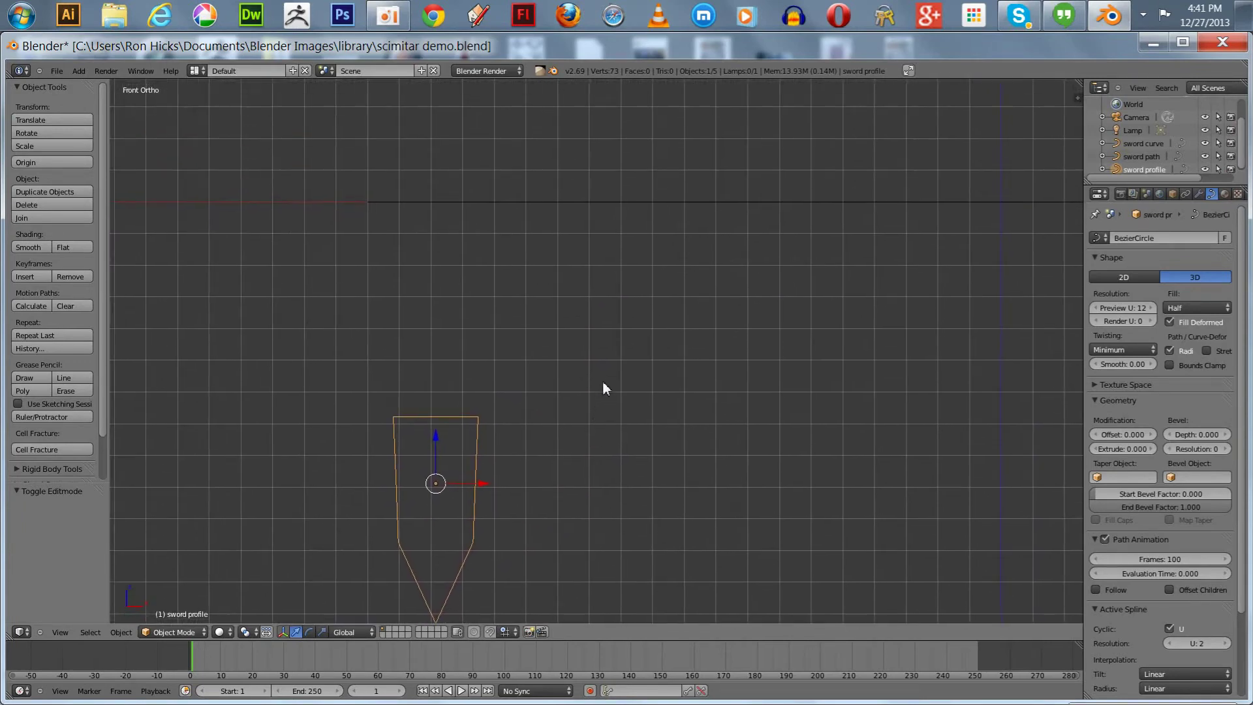
shift+middle_drag(596, 262, 630, 321)
right_click(593, 258)
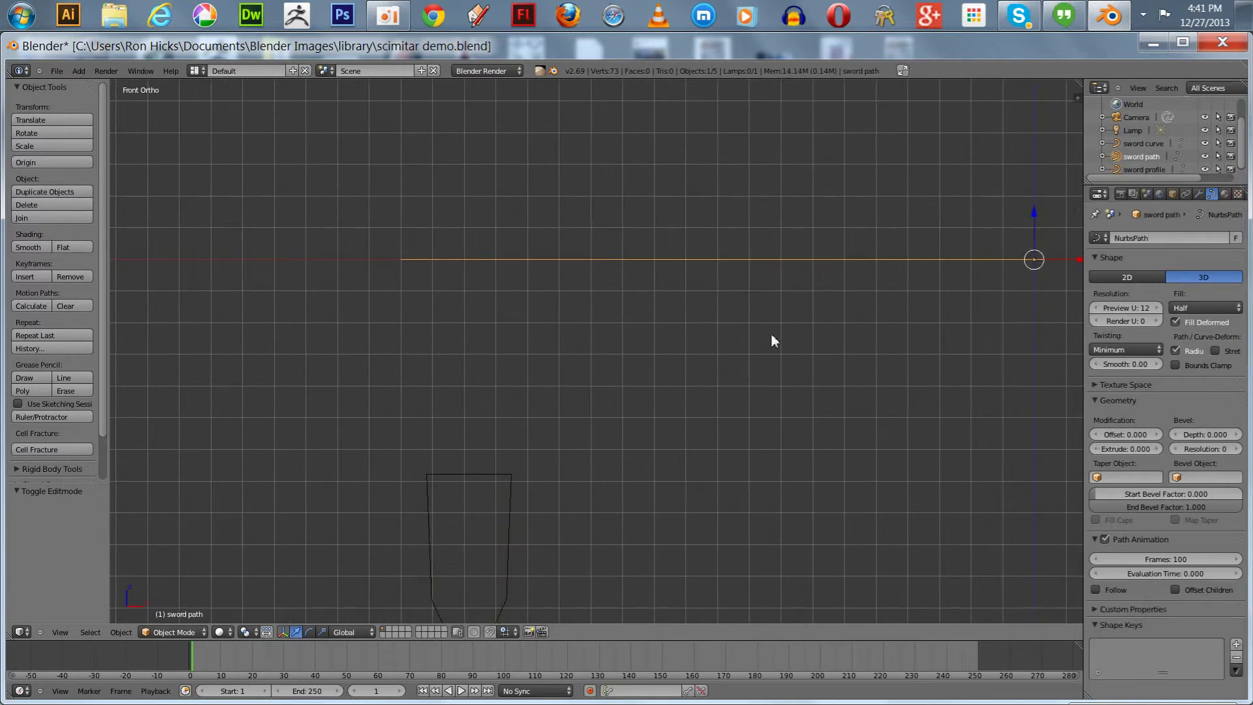
shift+middle_drag(735, 333, 615, 246)
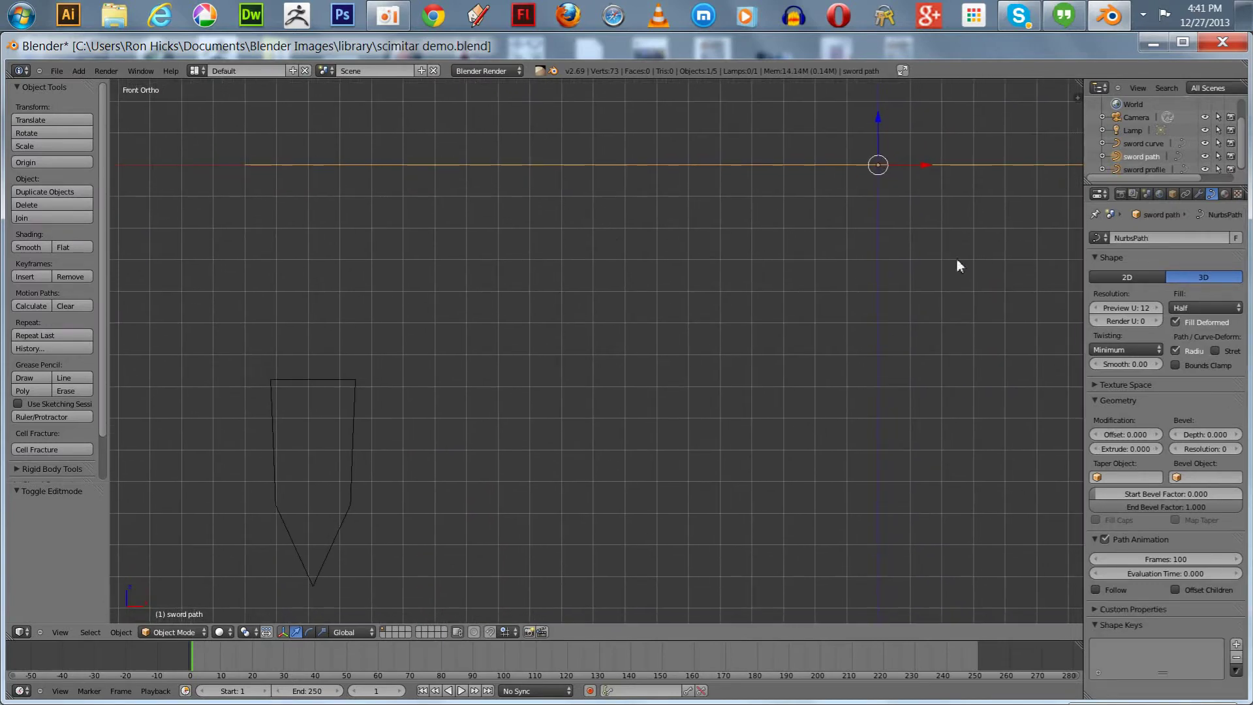
click(1177, 479)
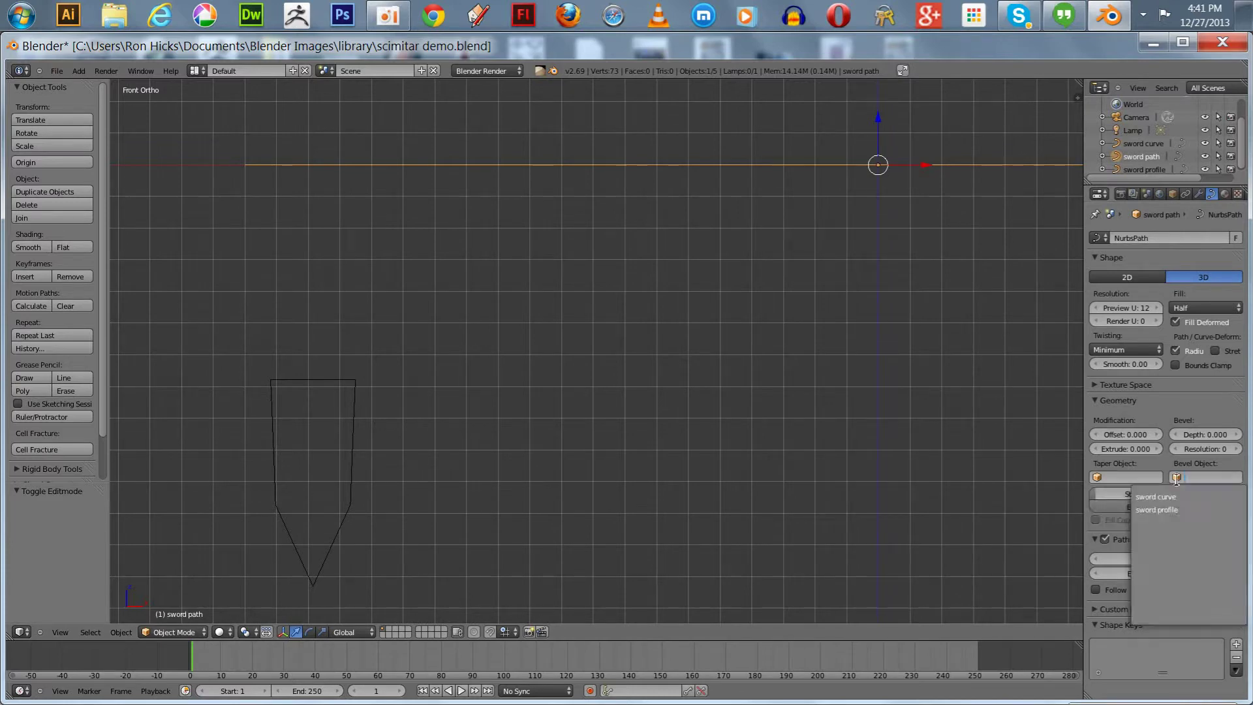
click(1175, 510)
Scale the beveled sword path to about 0.363 along Y to thin the blade
middle_drag(690, 431, 790, 459)
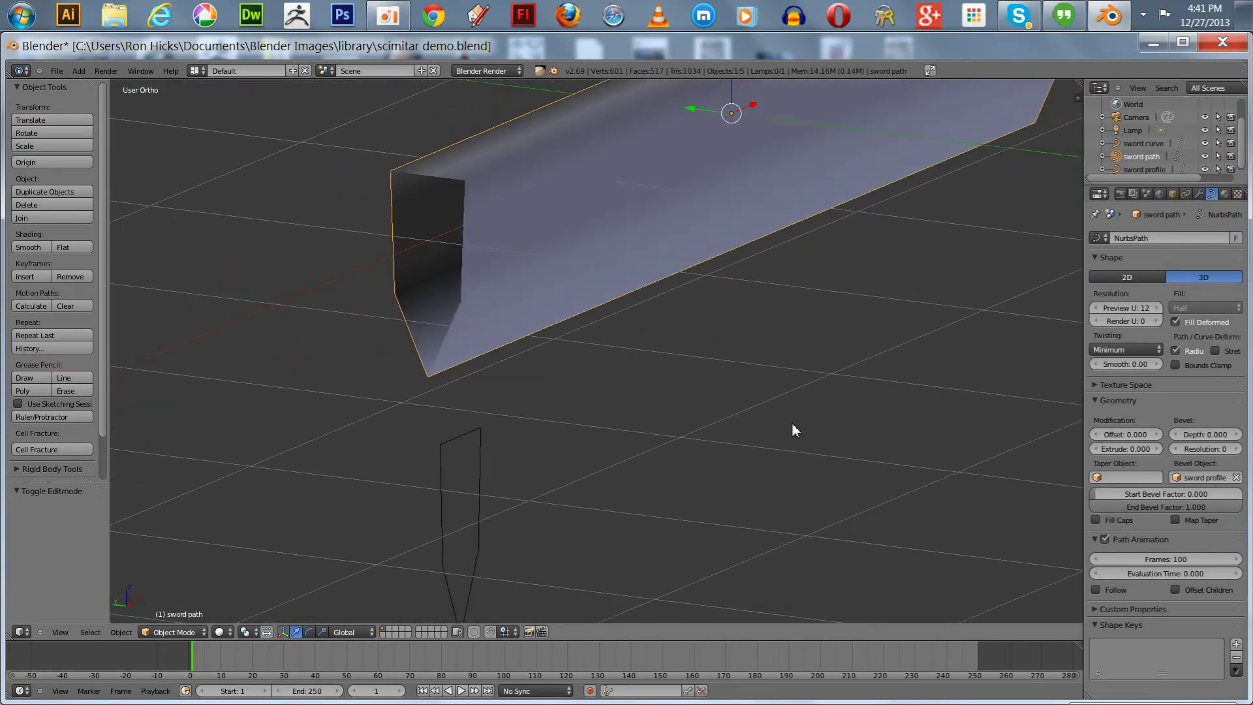
scroll(792, 430, down, 5)
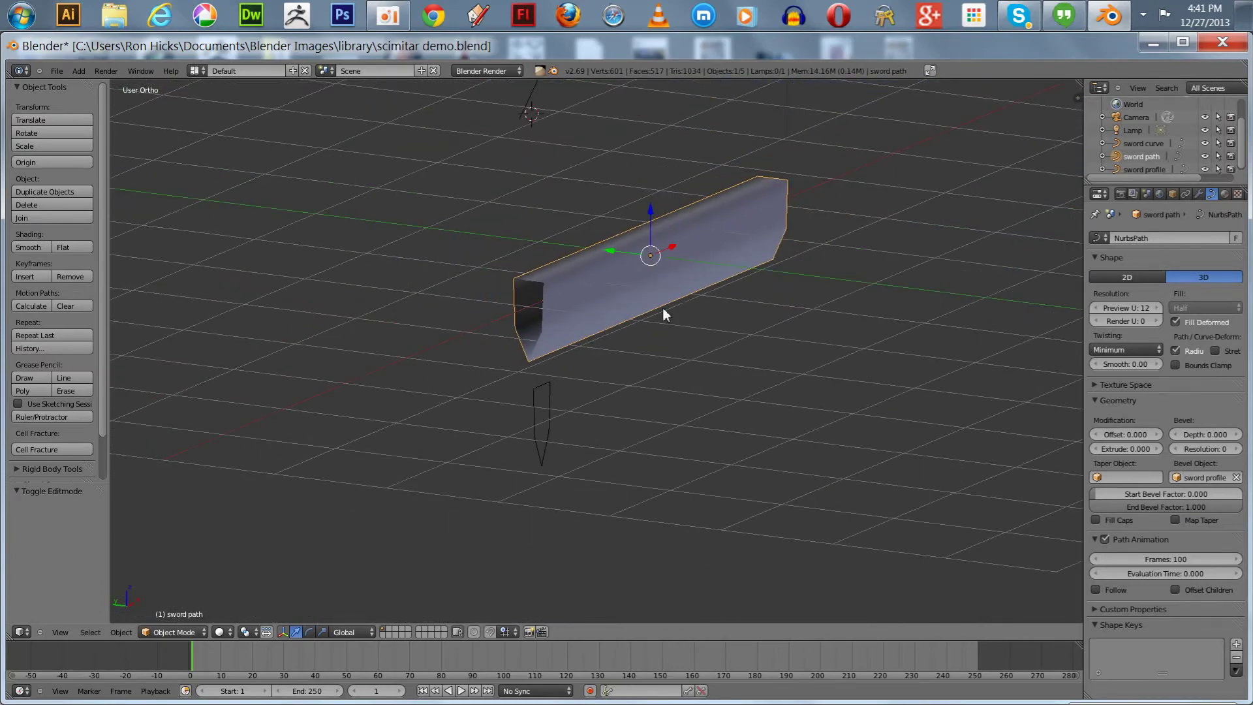
key(s)
key(y)
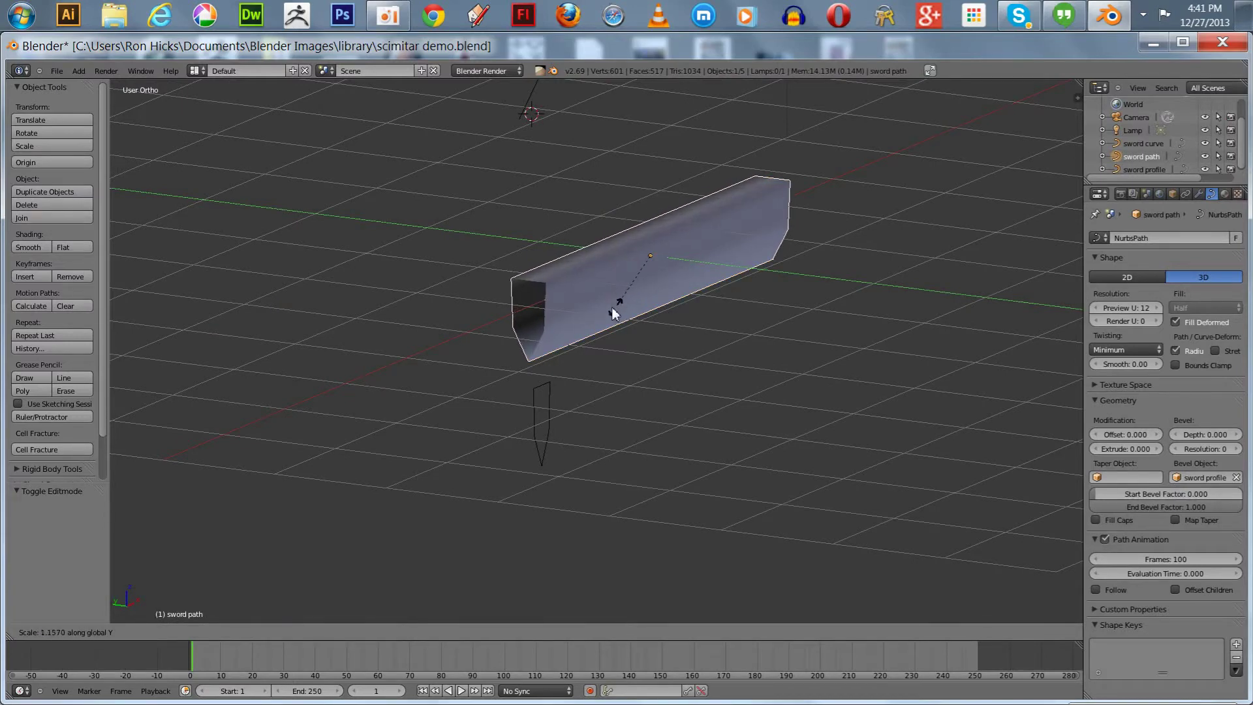
click(654, 278)
Scale the sword profile object to about 0.453 along X in front view
right_click(541, 420)
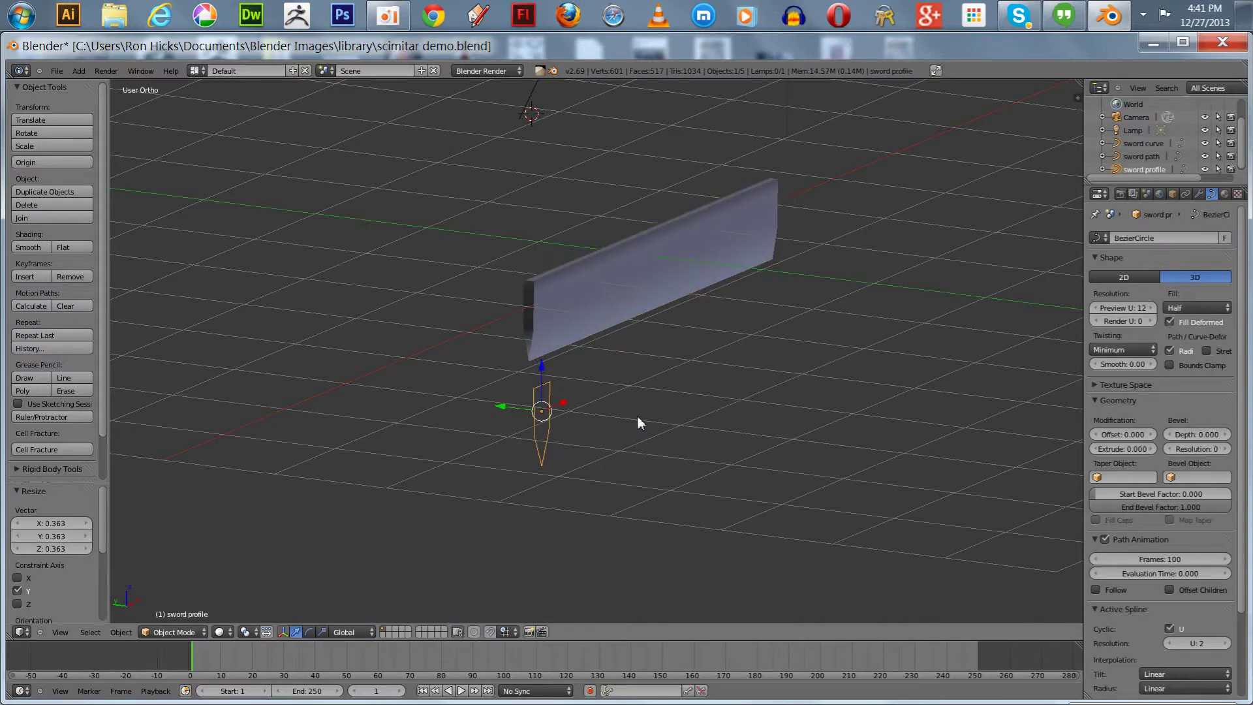
key(KP_1)
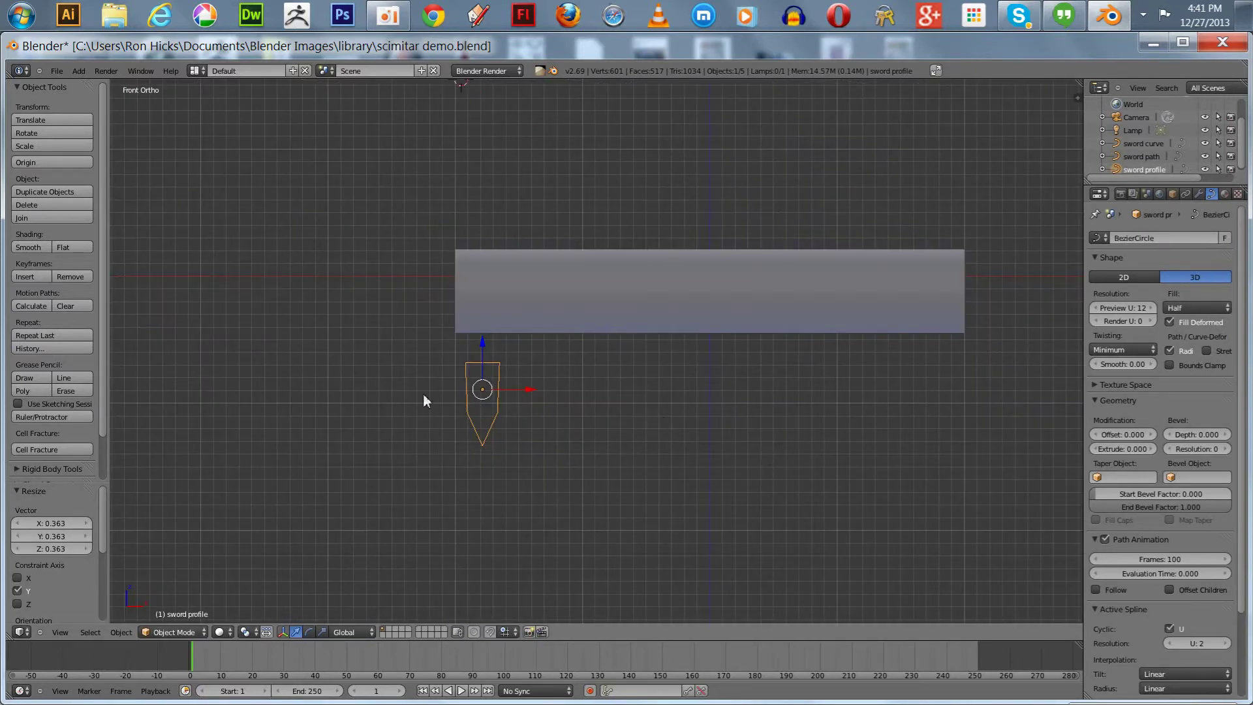
key(s)
key(x)
click(463, 403)
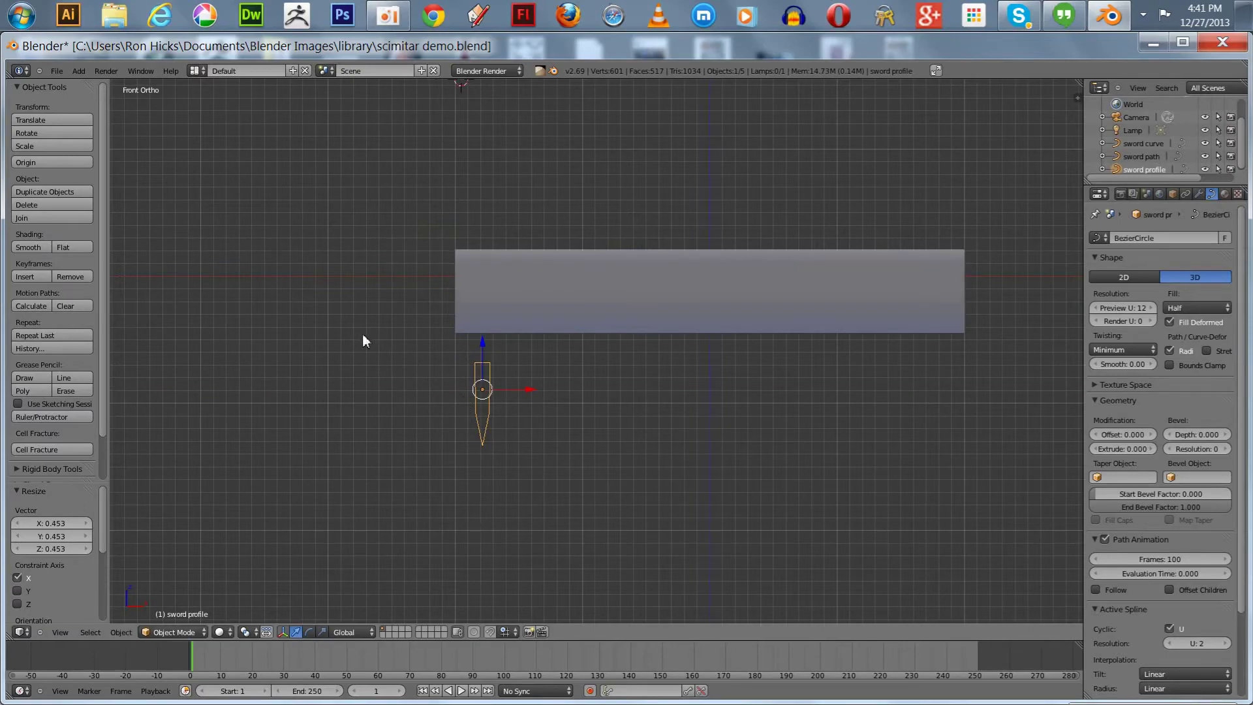
Assign the sword curve as the taper object of the sword path
middle_drag(322, 335, 433, 366)
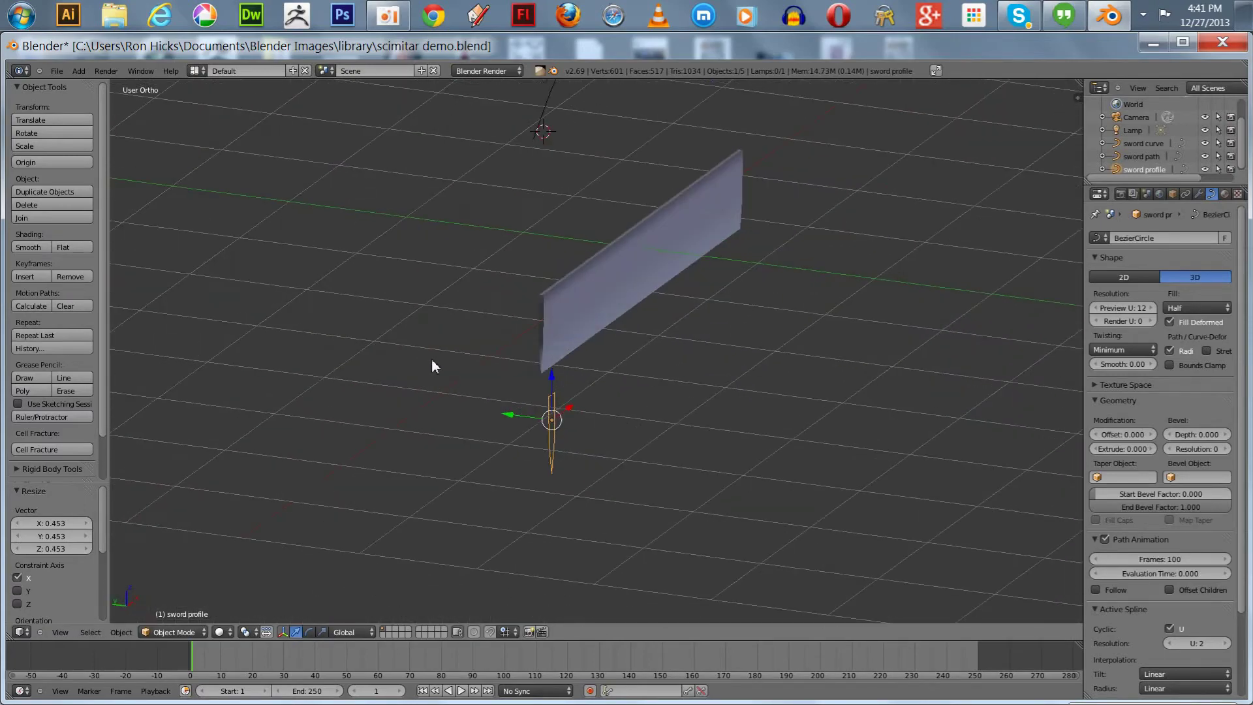
right_click(549, 295)
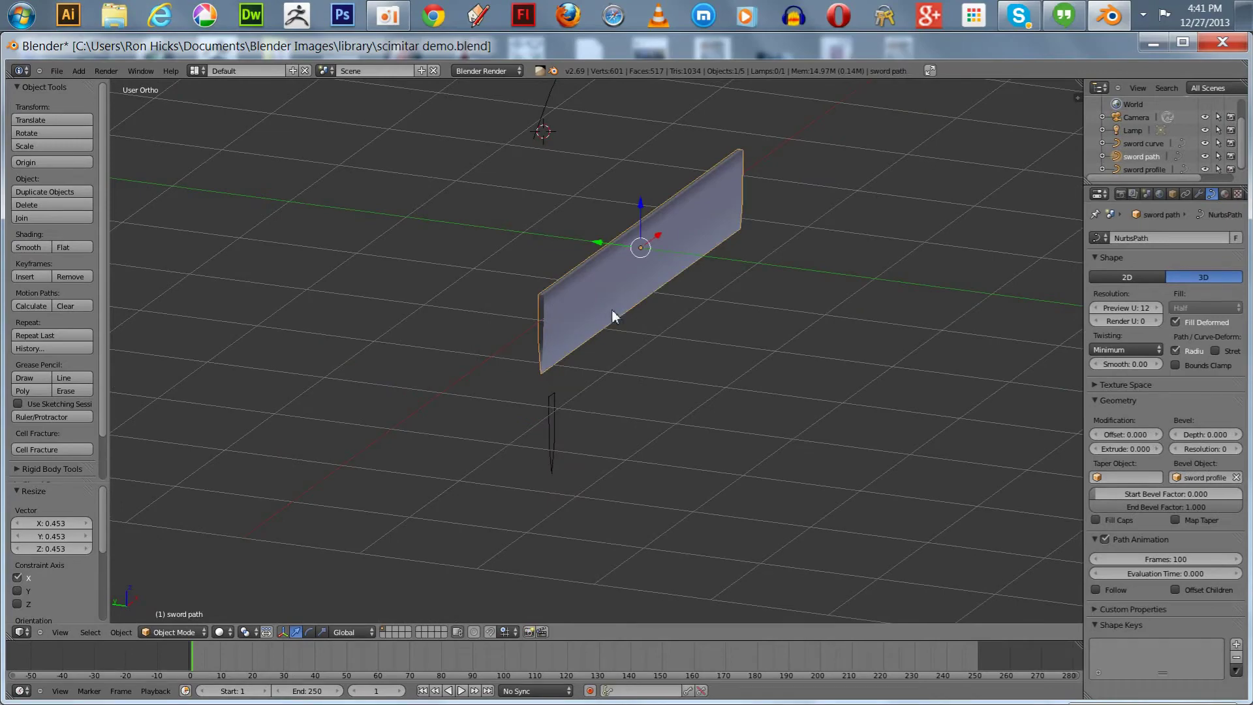
middle_drag(711, 337, 608, 299)
key(KP_1)
scroll(707, 347, down, 4)
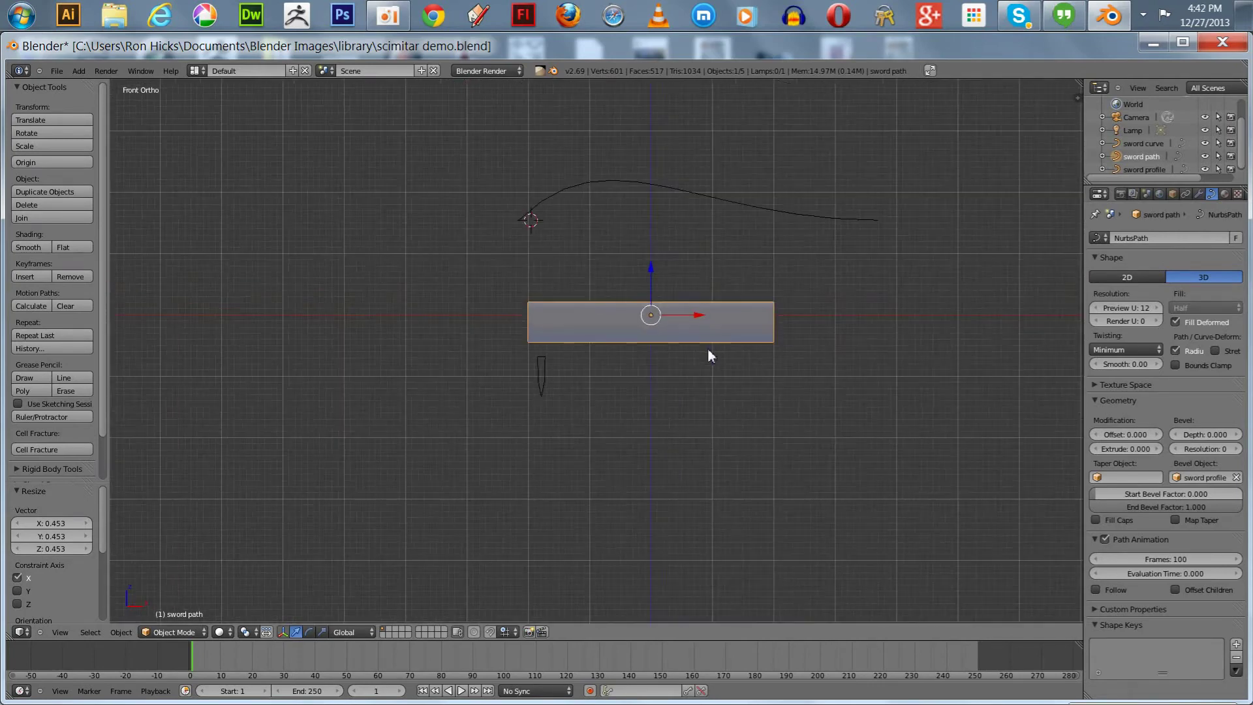
right_click(649, 184)
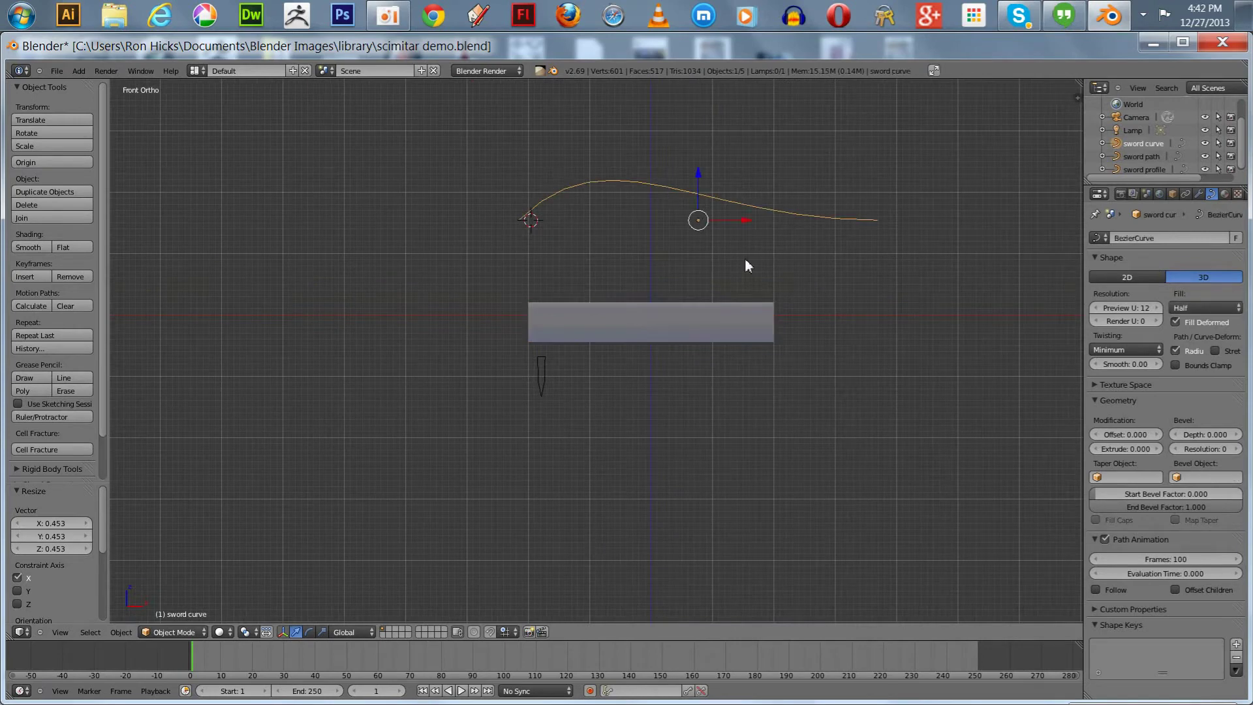
right_click(706, 338)
click(1100, 478)
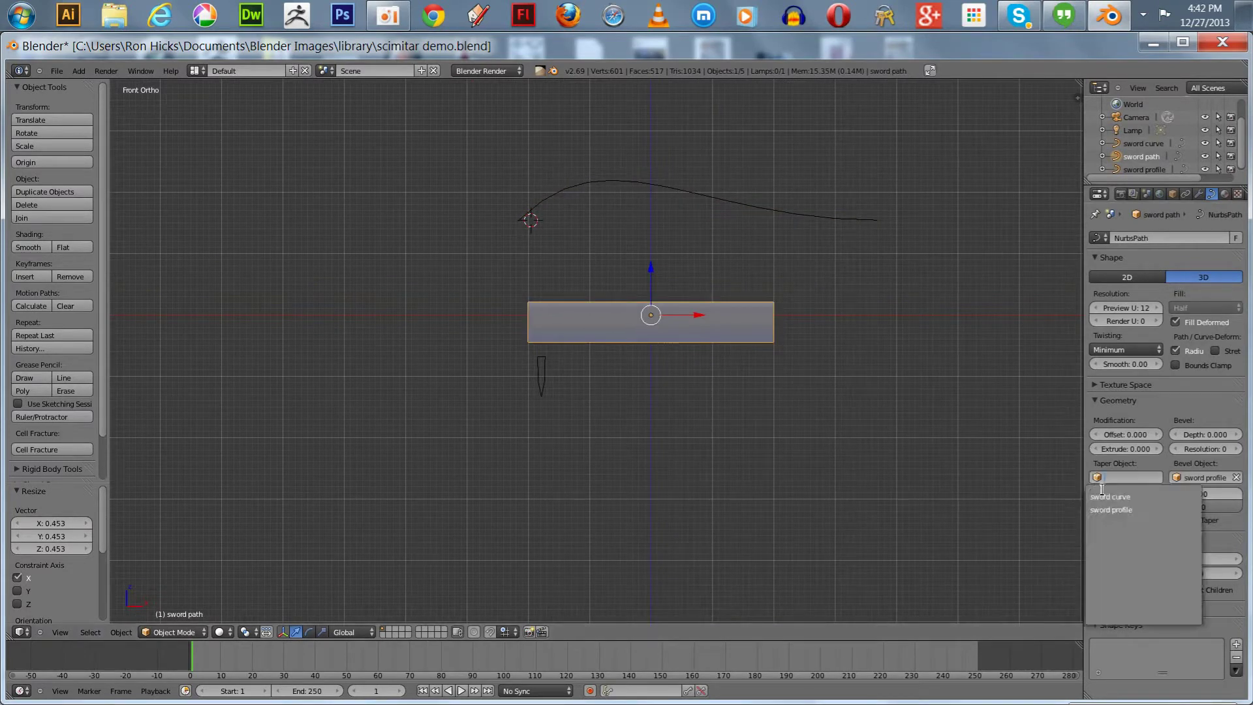
click(1110, 497)
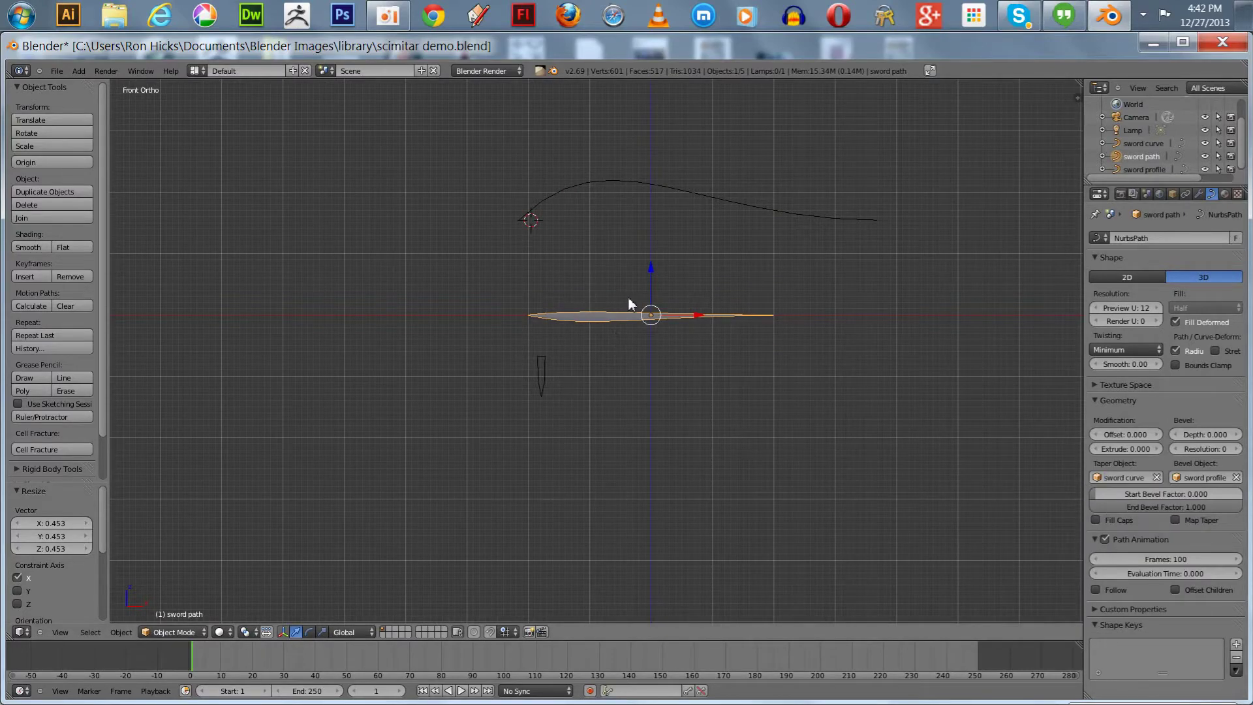
Raise the sword curve's end control point opposite the blade tip about 1.028 units along Z to widen the blade's base
scroll(628, 303, up, 3)
shift+middle_drag(595, 230, 523, 351)
right_click(699, 203)
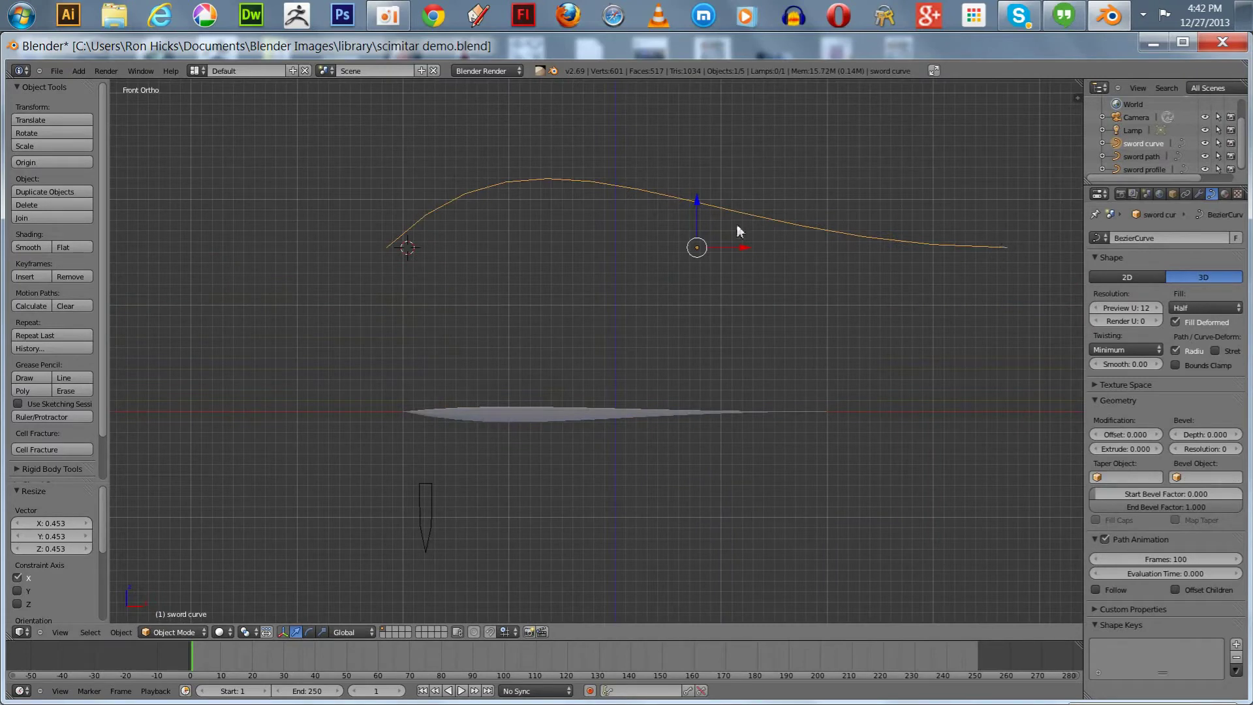
key(Tab)
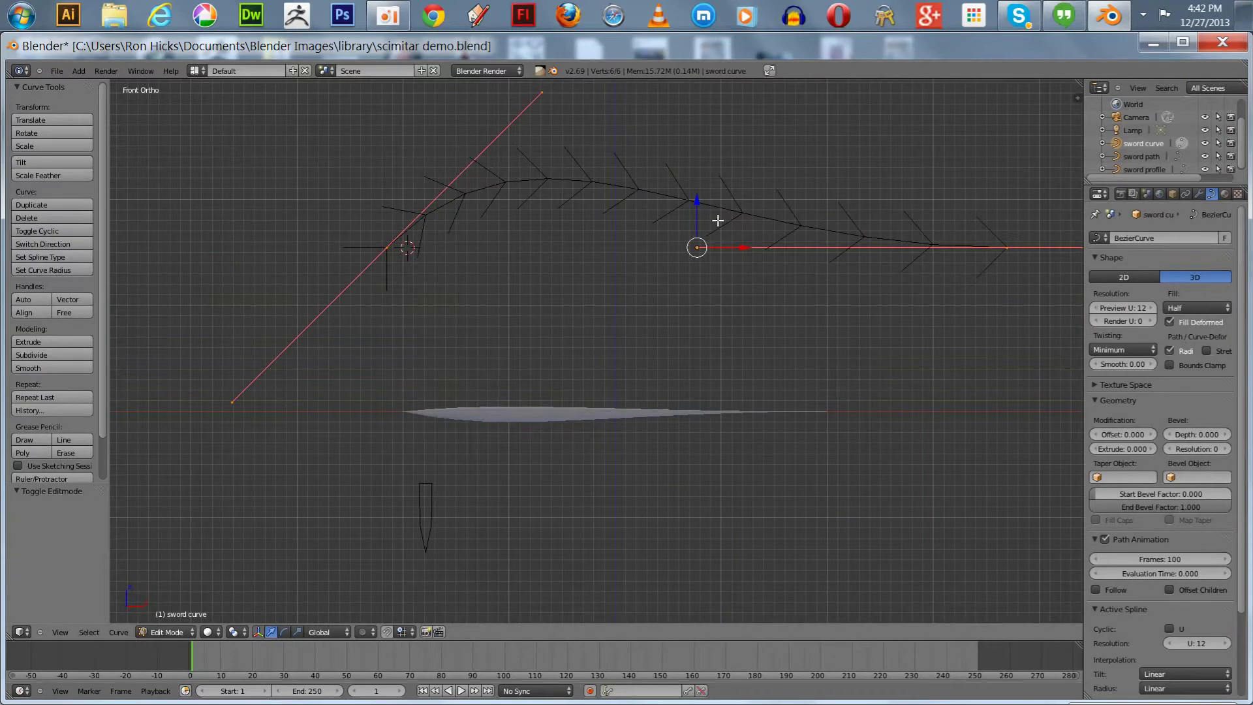
right_click(1006, 247)
key(g)
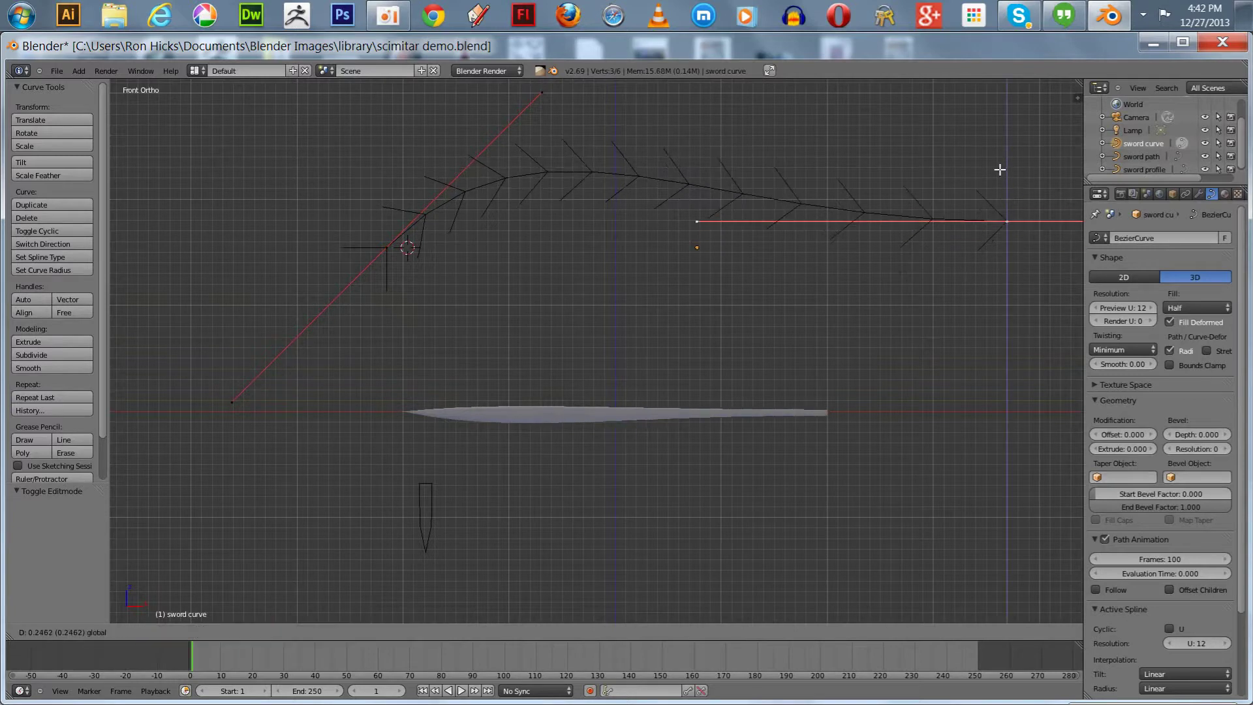
click(990, 91)
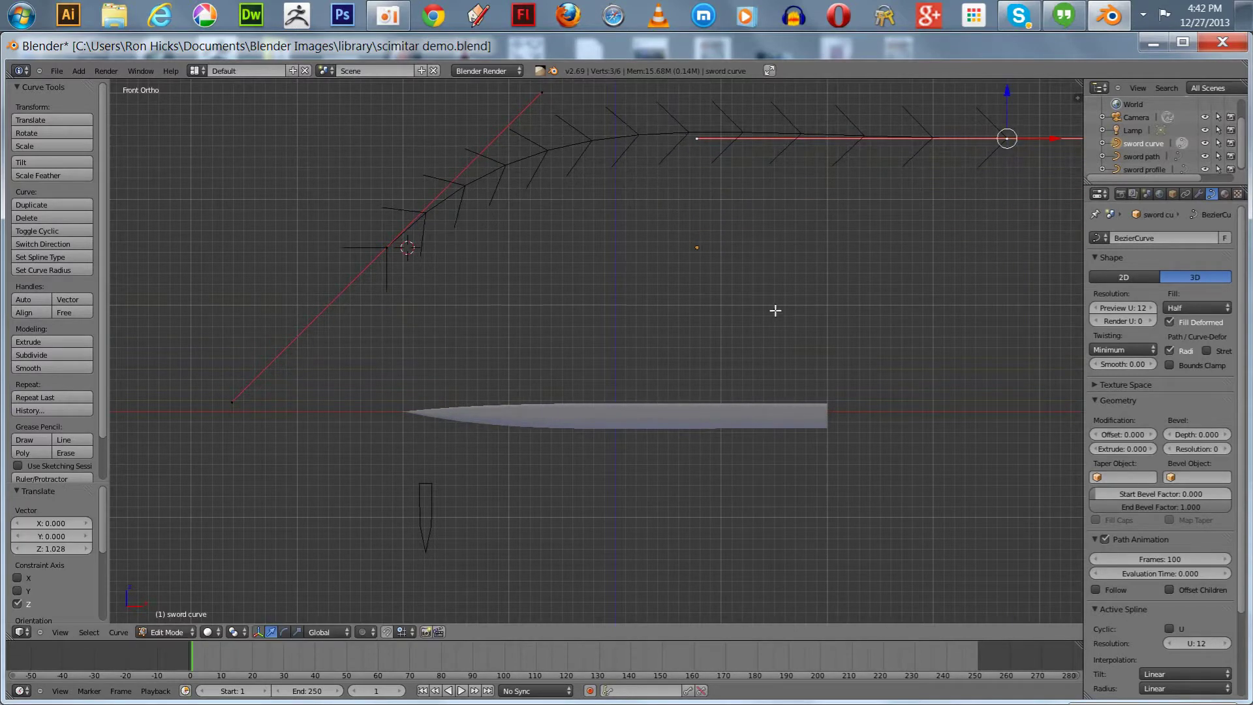
shift+middle_drag(783, 307, 760, 352)
scroll(760, 352, down, 4)
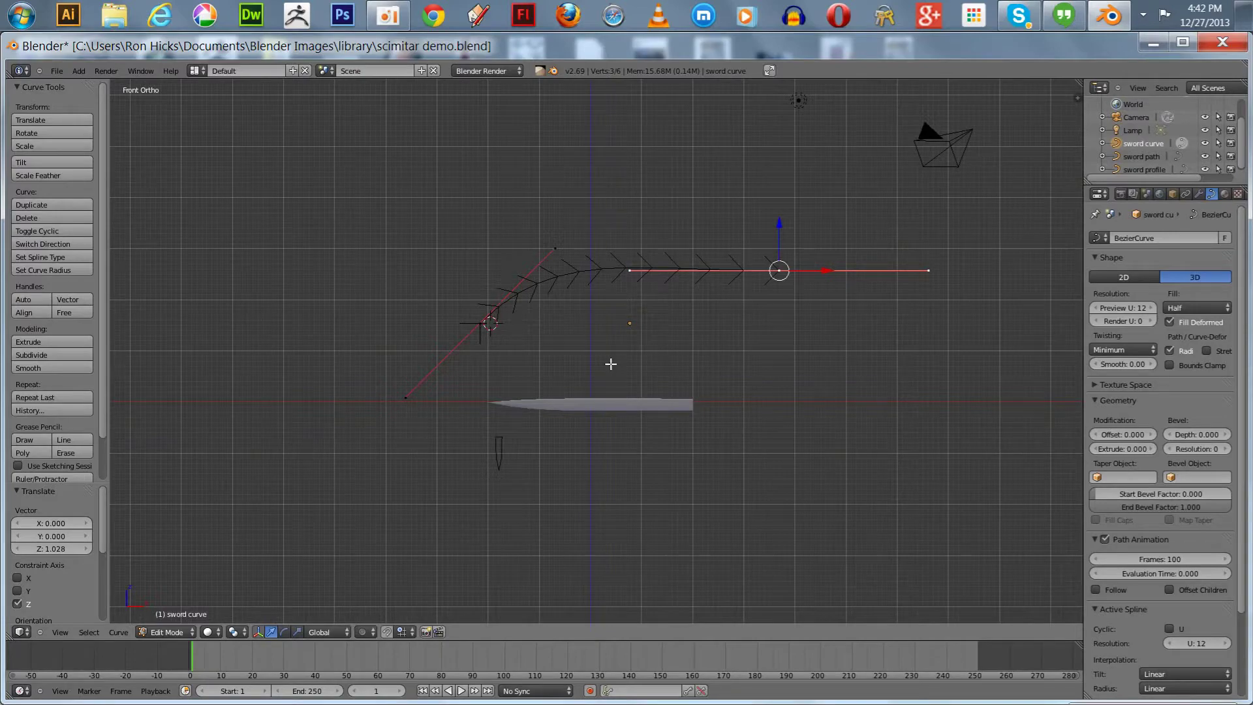
middle_drag(646, 352, 638, 378)
scroll(638, 378, up, 4)
key(KP_1)
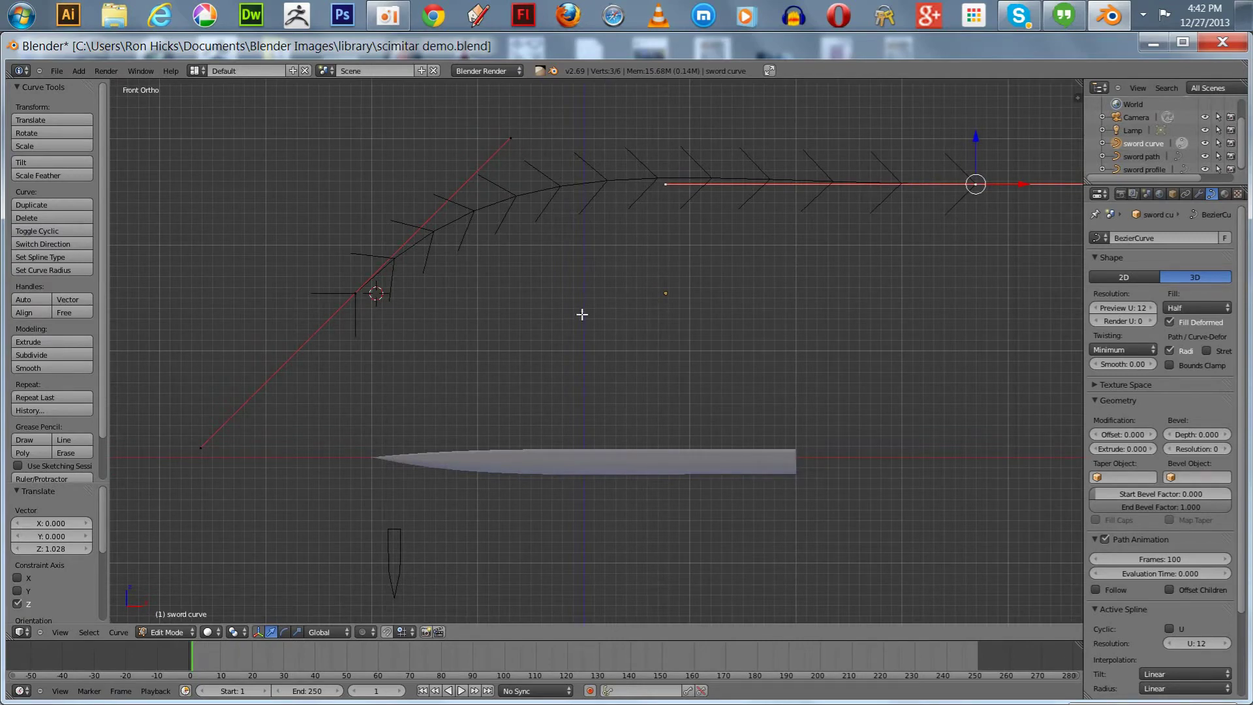
key(Tab)
Bend the sword path by moving its three middle control points about 0.271 units down along Z in front view
right_click(603, 451)
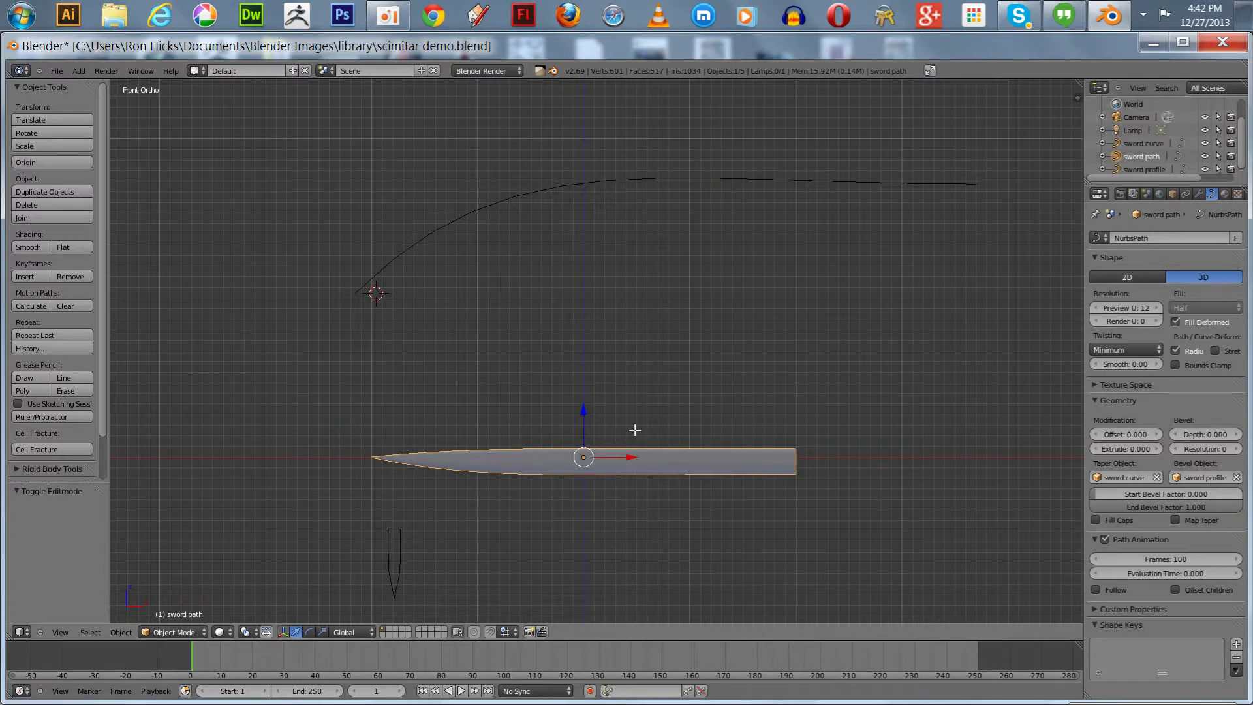
key(Tab)
right_click(477, 457)
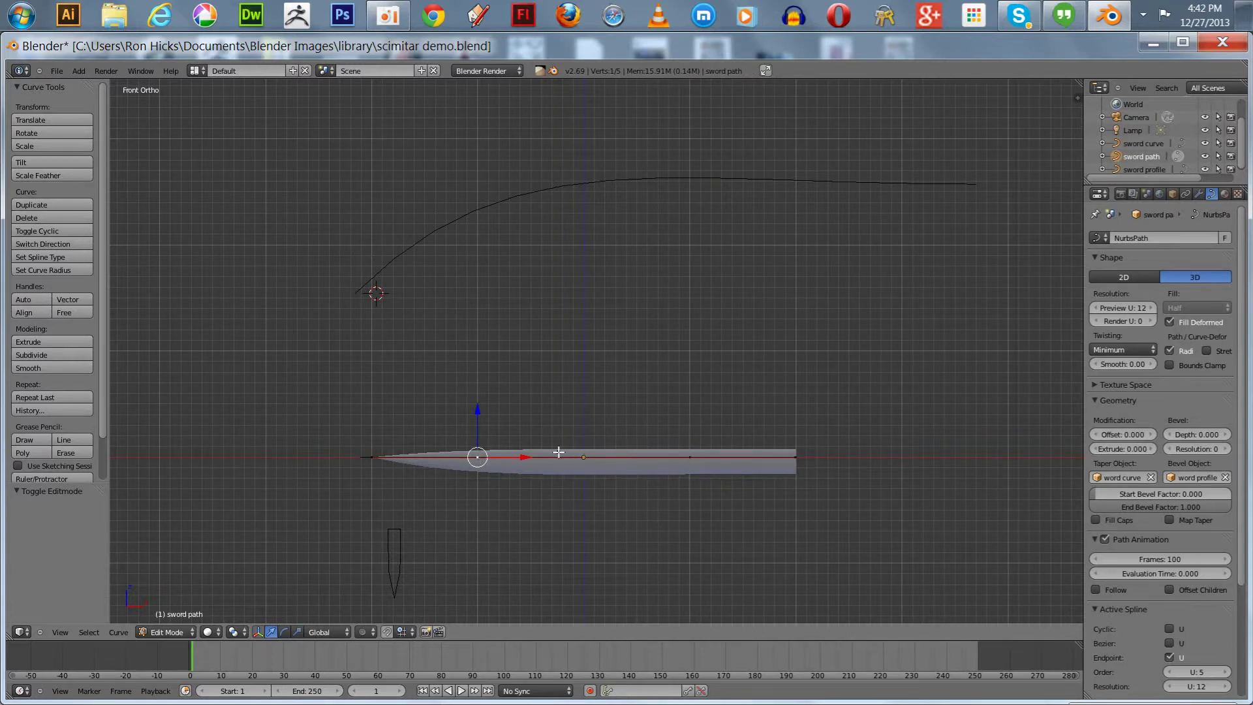
right_click(586, 459)
shift+right_click(477, 458)
shift+right_click(689, 457)
key(g)
key(z)
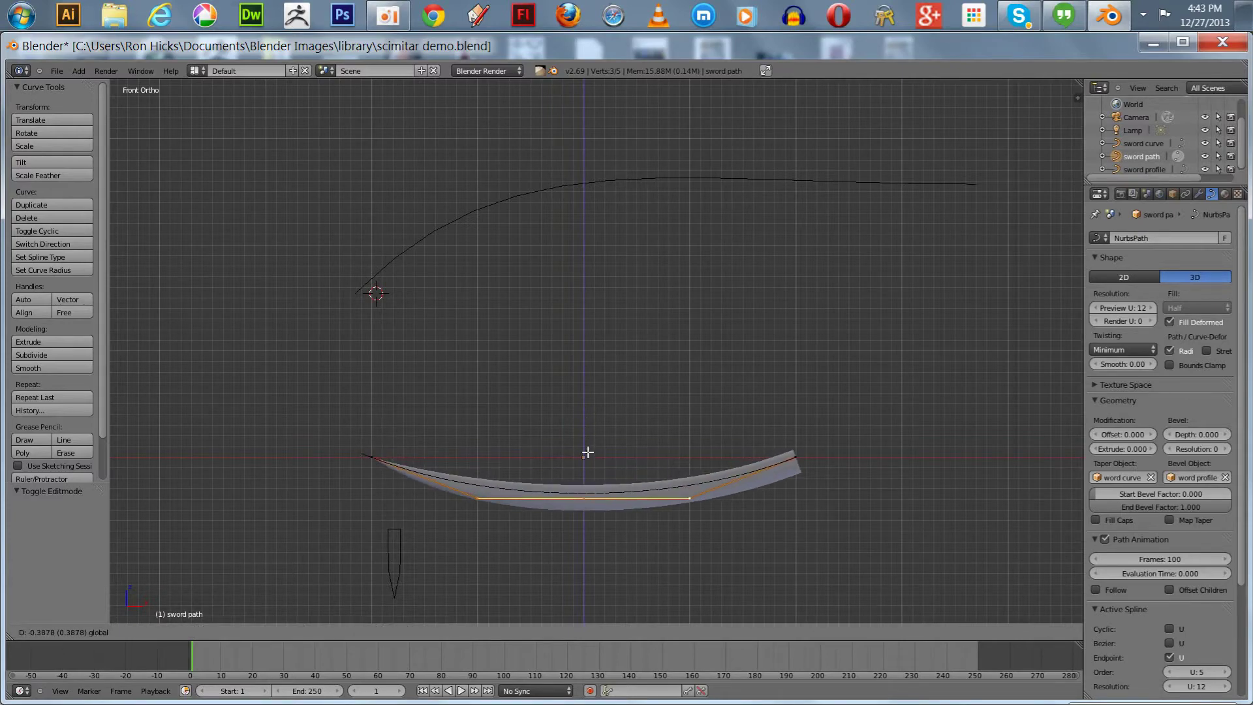
click(587, 439)
middle_drag(478, 375, 523, 375)
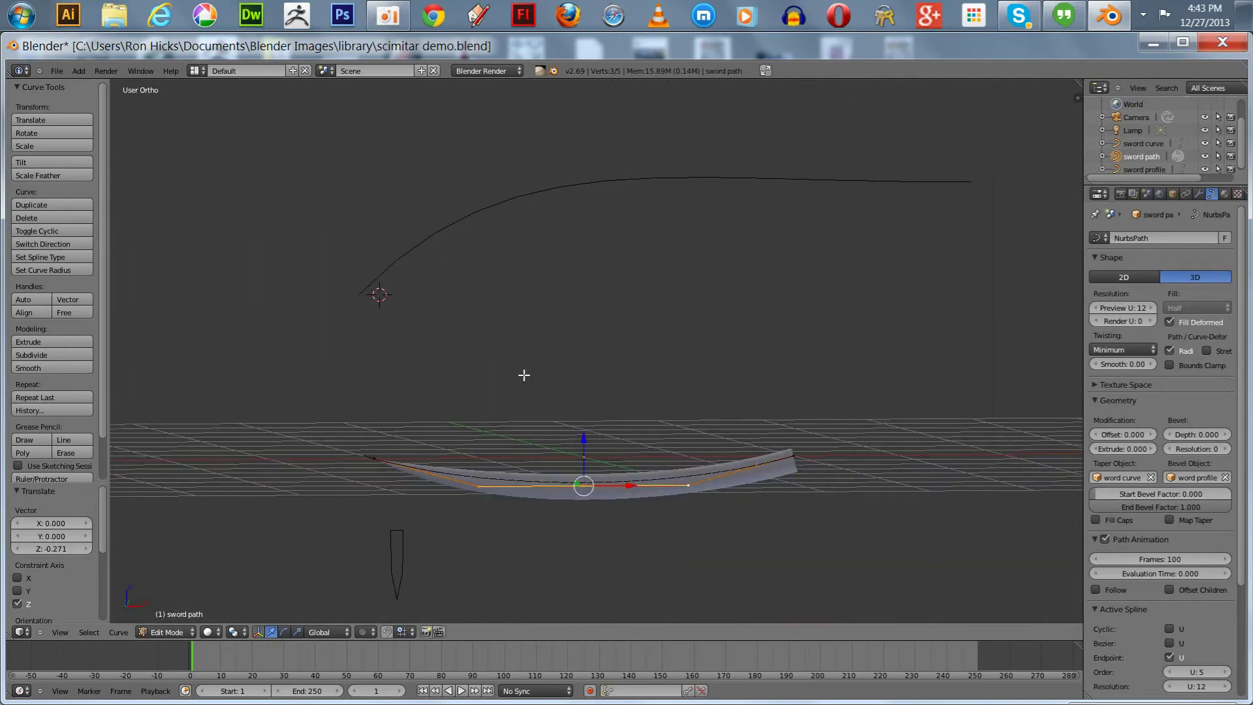
key(KP_1)
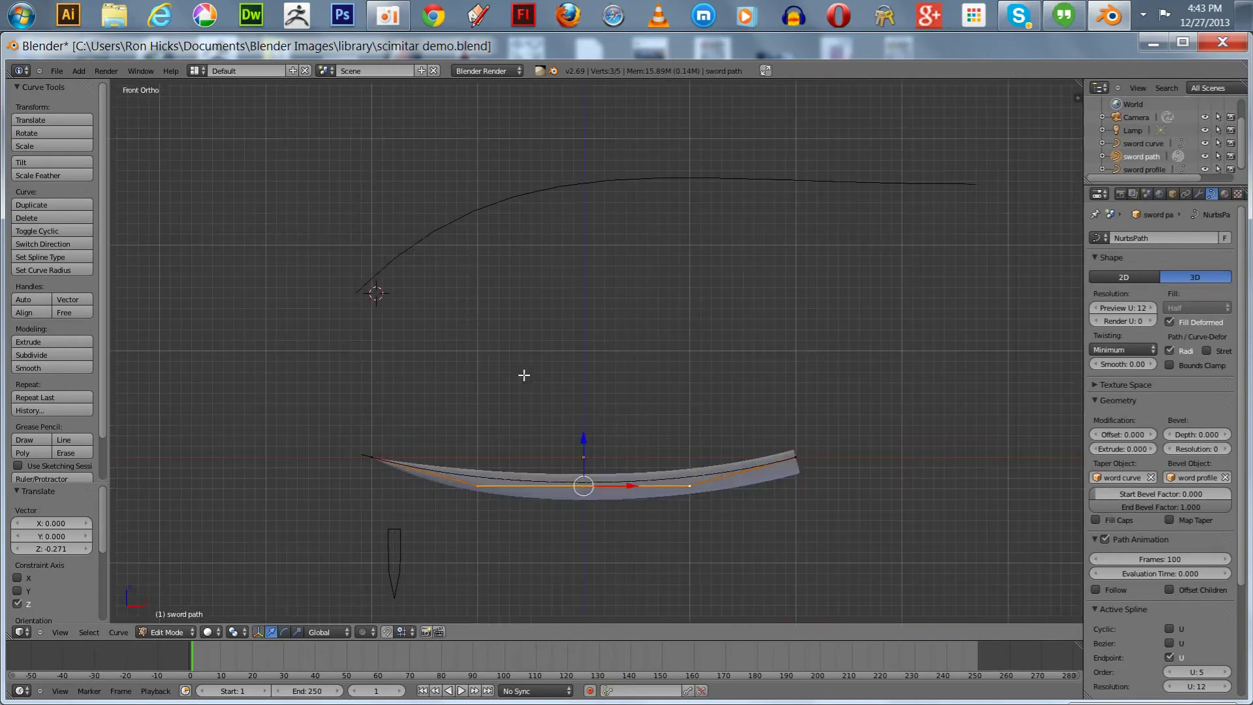
scroll(524, 374, down, 2)
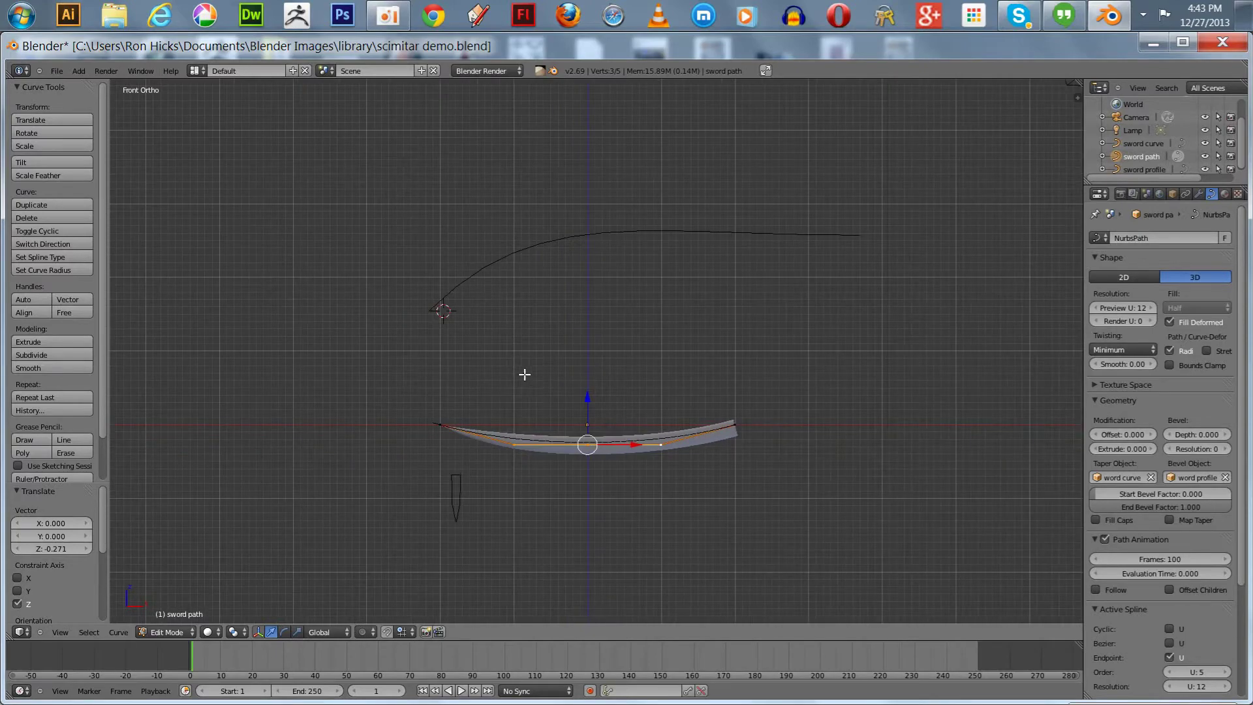
key(Tab)
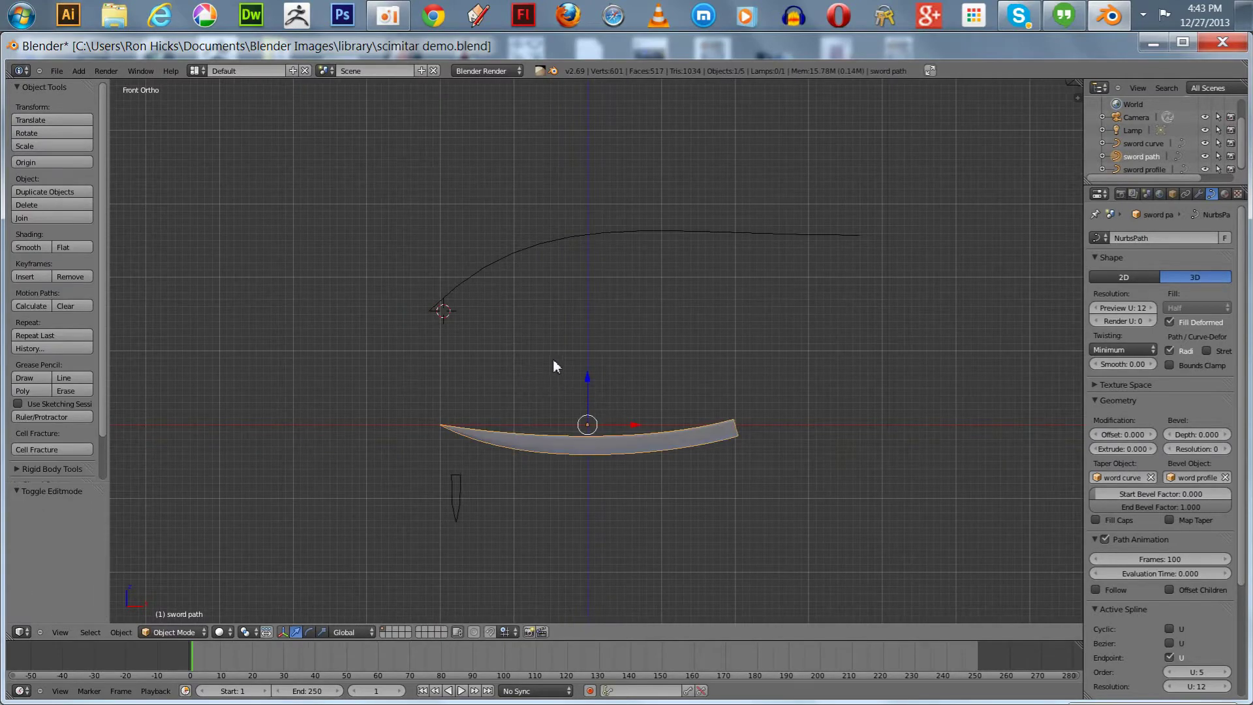
Move the whole sword path object about 0.585 units up along Z in front view
middle_drag(574, 375, 576, 364)
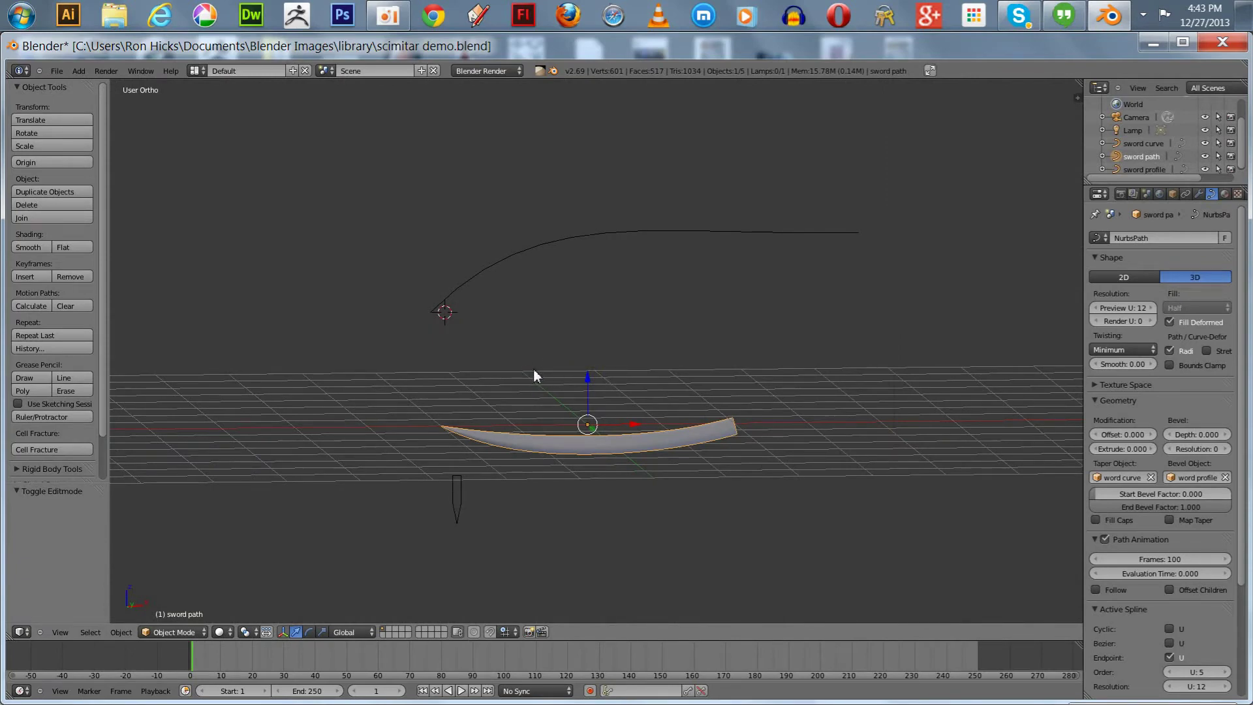
key(KP_1)
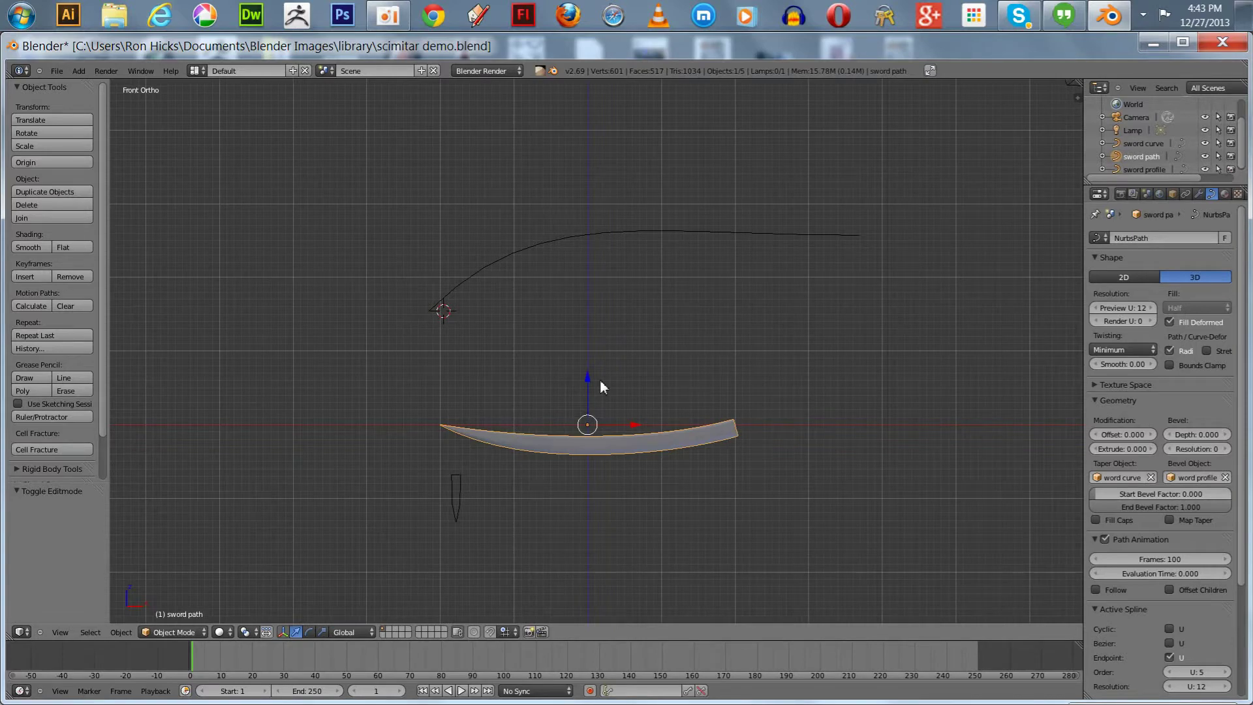
shift+middle_drag(612, 406, 576, 336)
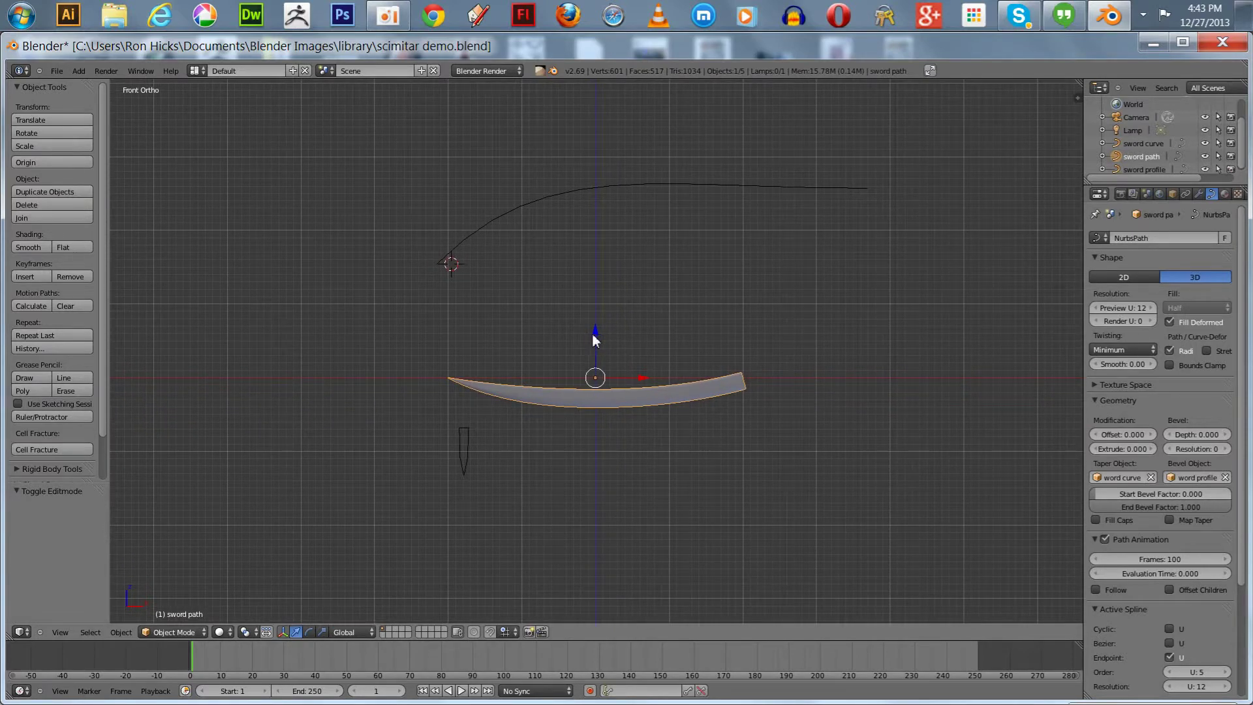
drag(594, 333, 593, 288)
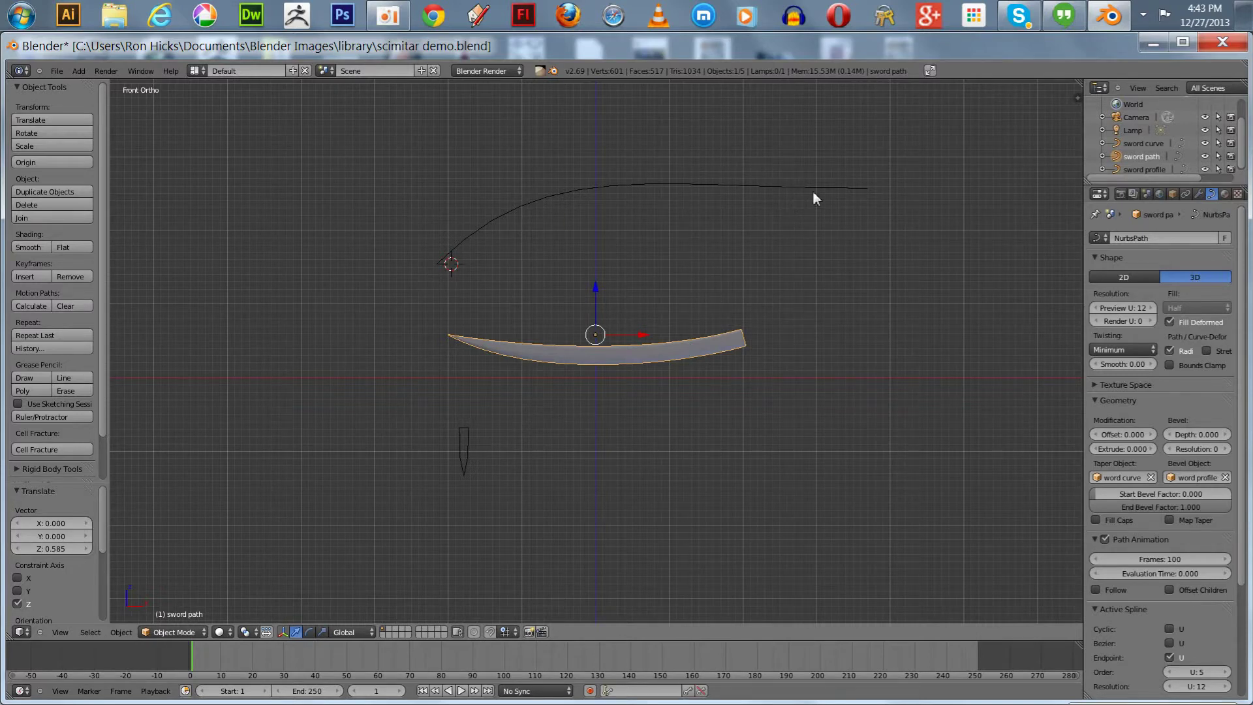
right_click(682, 190)
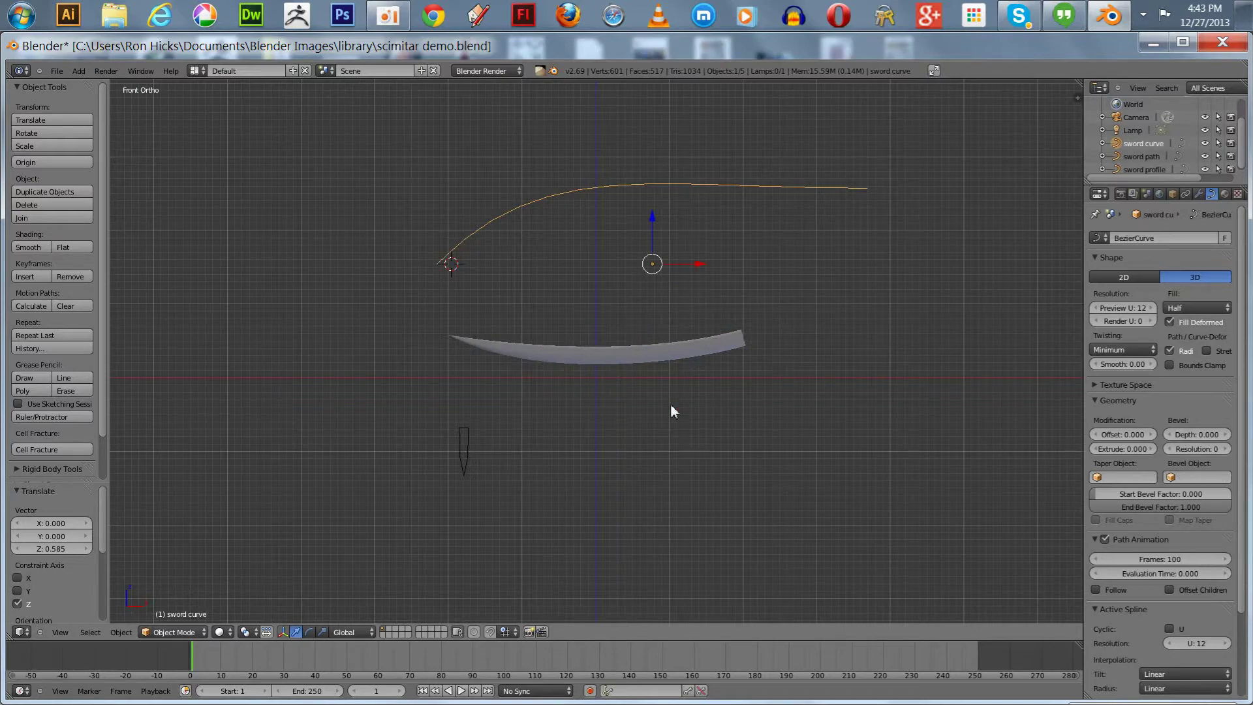
middle_drag(618, 423, 655, 440)
middle_drag(696, 449, 617, 430)
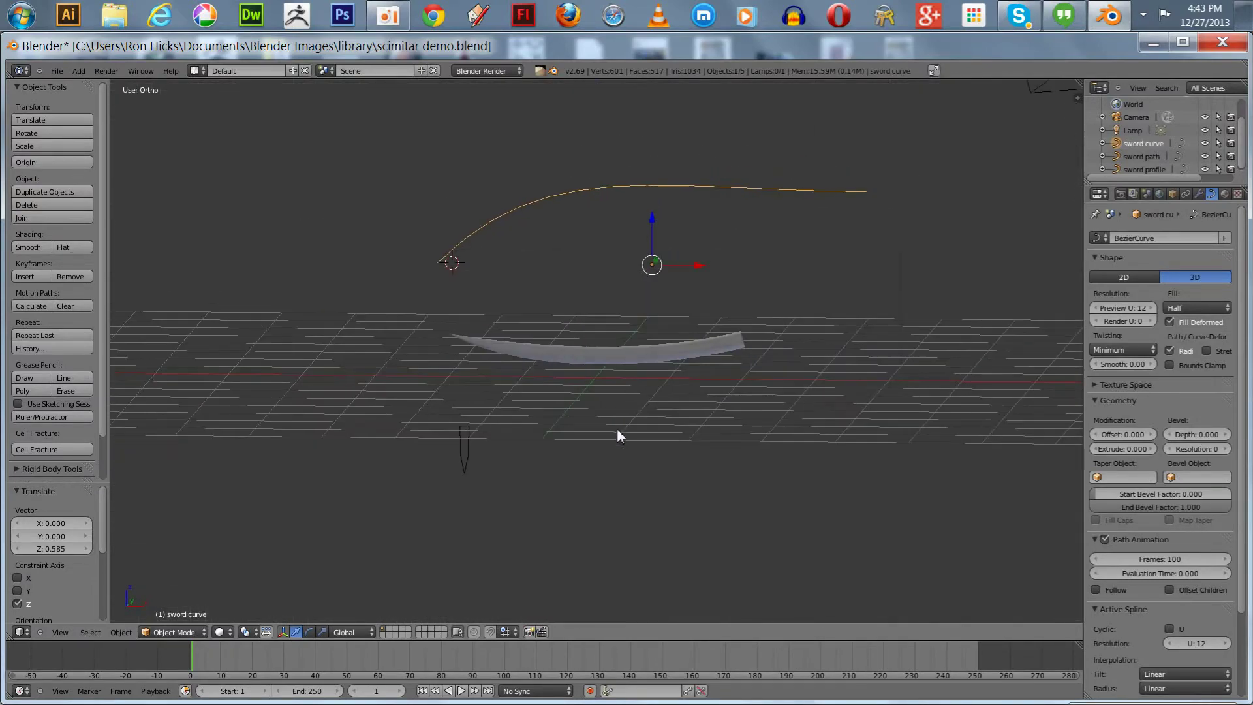
key(KP_1)
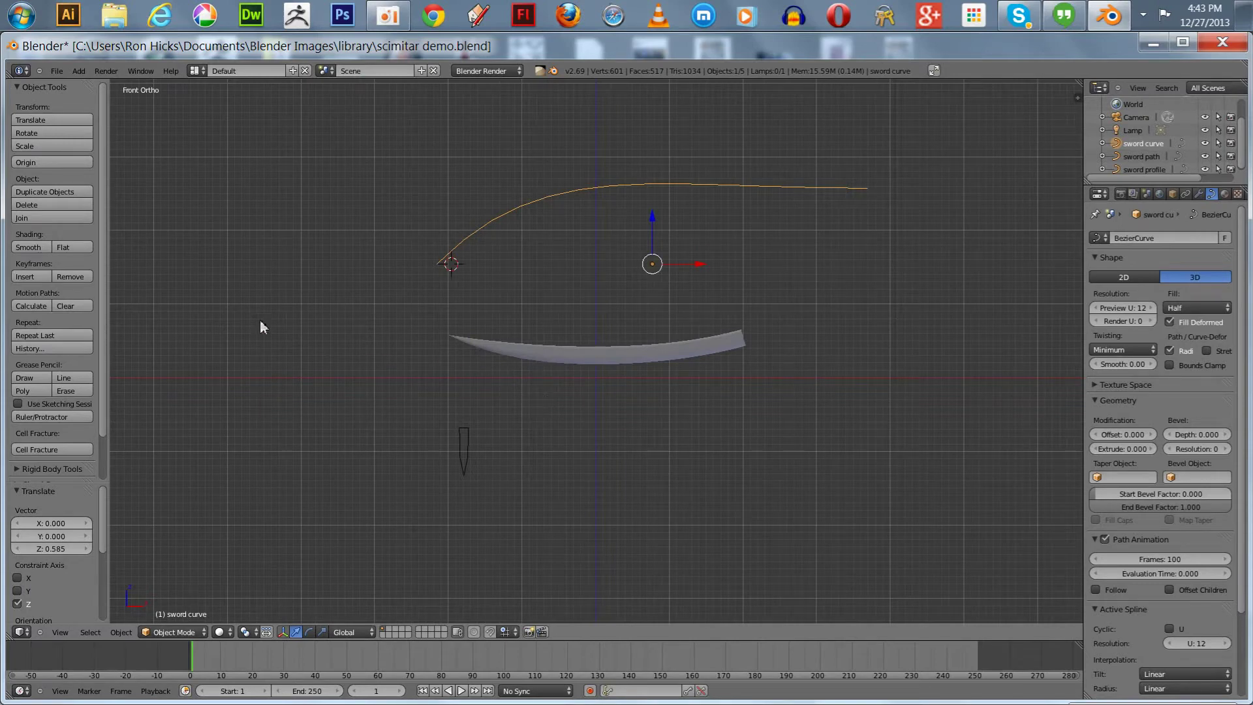
Add a path curve and move it beyond and below the blade's wide end, to about X 4.287 and Z -0.385
key(a)
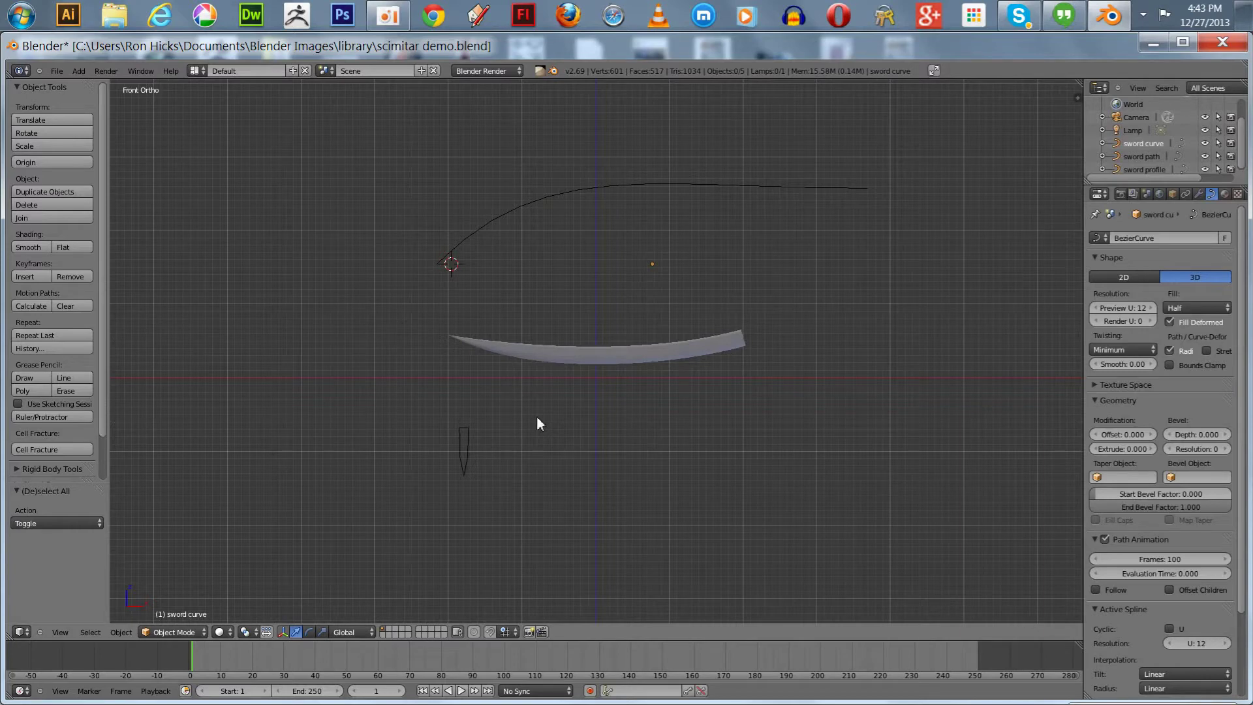
key(space)
mouse_move(601, 432)
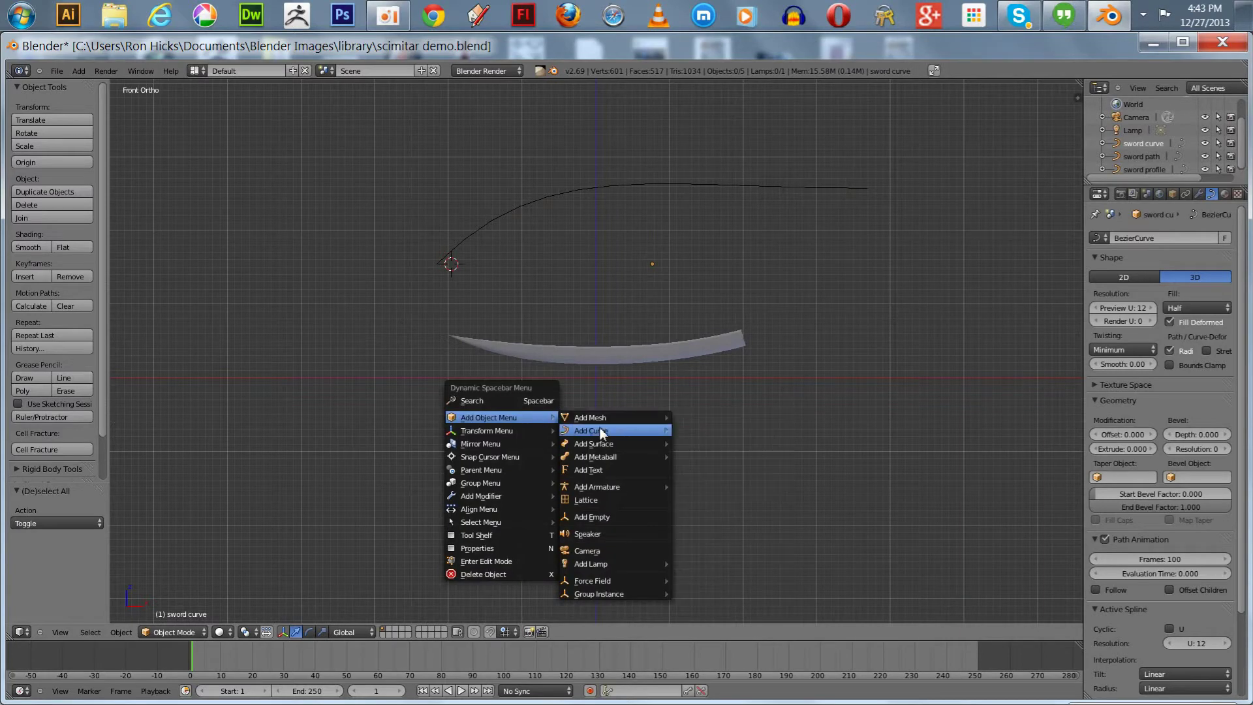
click(697, 483)
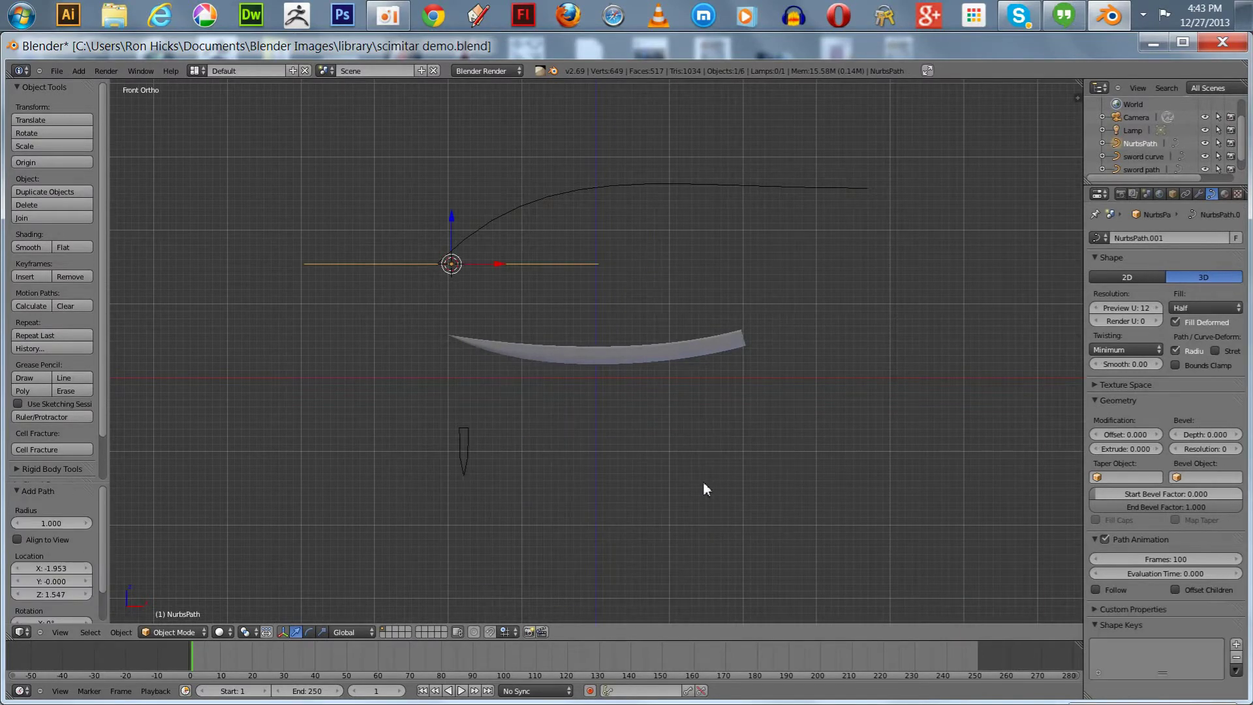
drag(446, 212, 805, 359)
drag(499, 405, 925, 408)
scroll(839, 432, down, 3)
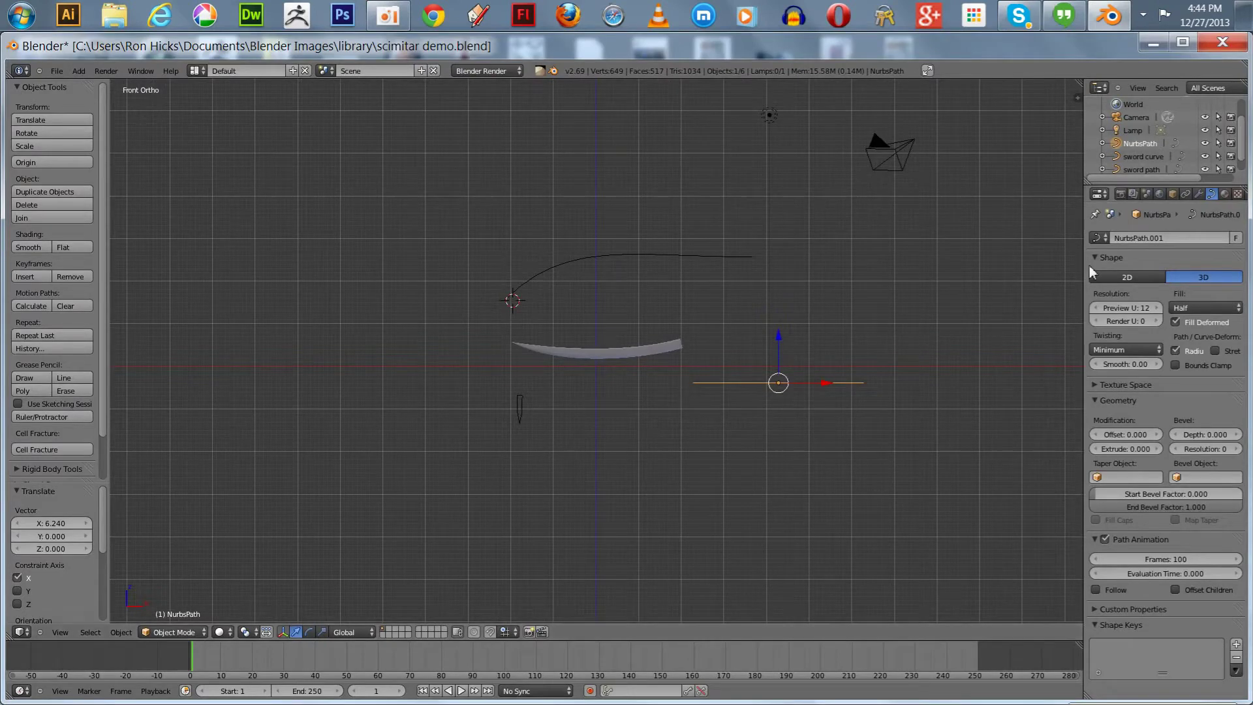
Rename the new path object as "handle path"
click(1173, 192)
click(1154, 237)
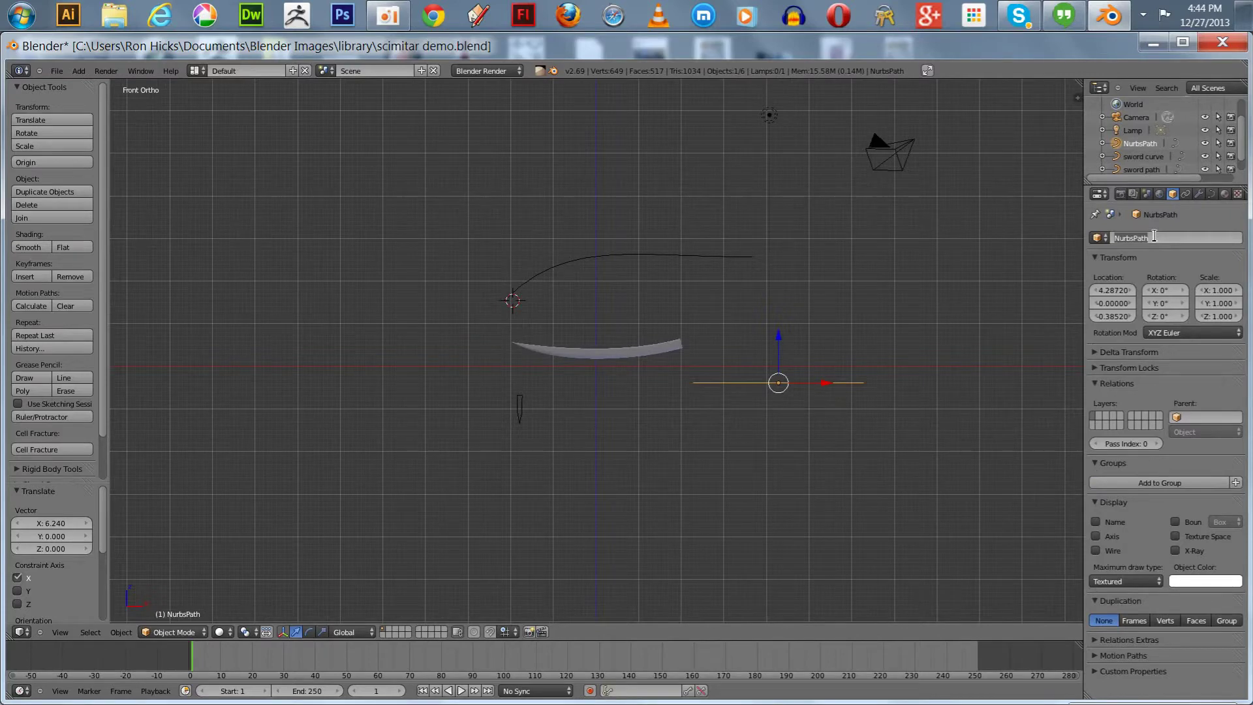
text(handle path)
key(Return)
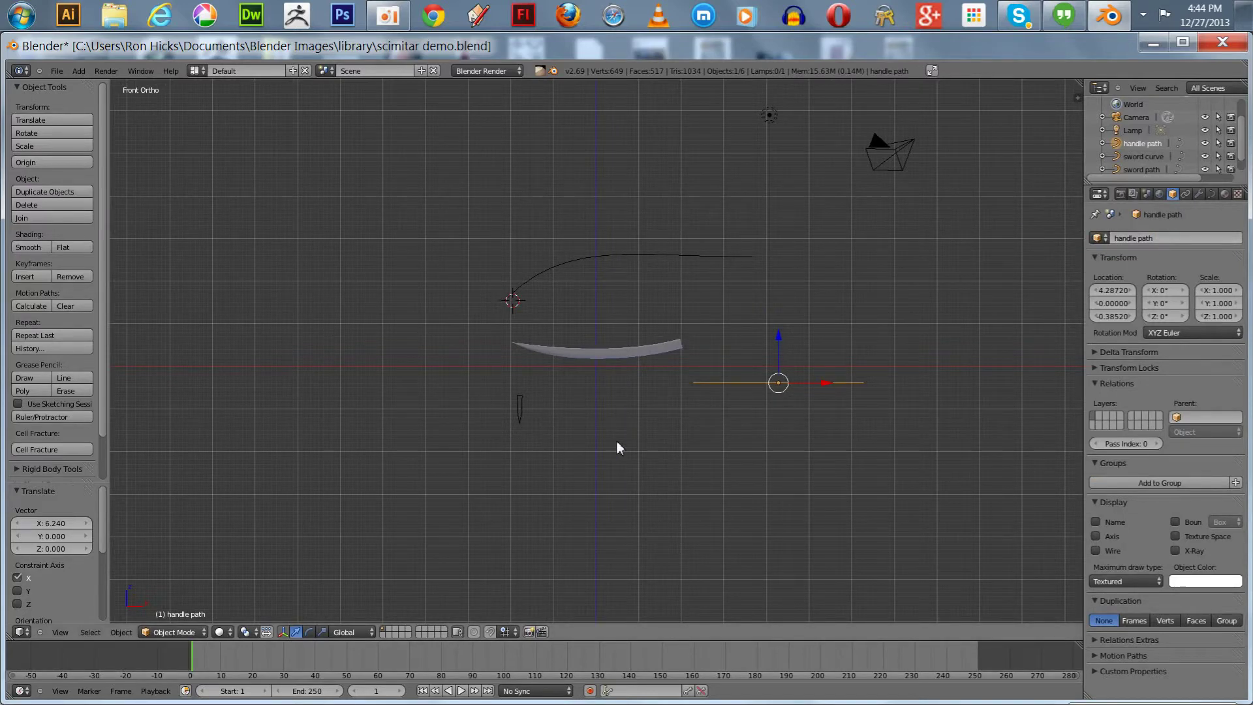
Add a Bezier circle below the blade at about X 0.894, Z -1.568
click(633, 432)
key(space)
mouse_move(634, 434)
mouse_move(688, 447)
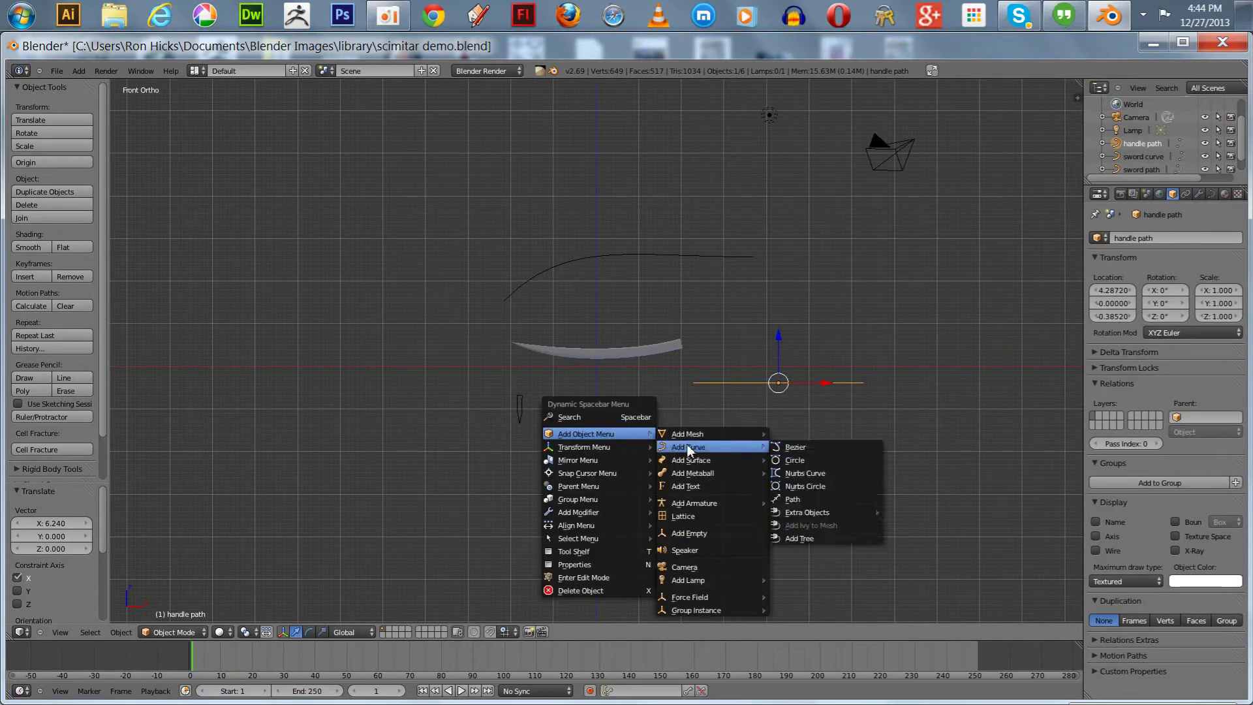
click(806, 459)
scroll(610, 441, up, 2)
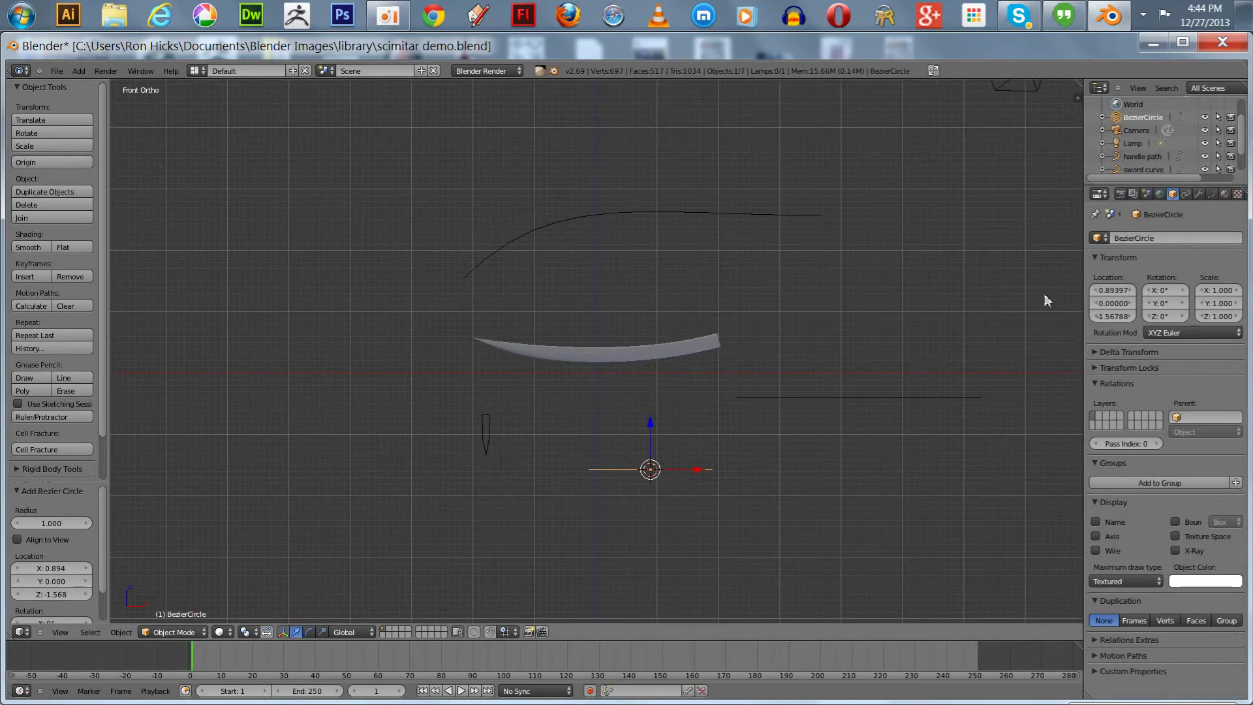
Set the Bezier circle's active spline resolution to 1 in edit mode, giving it straight segments
click(1208, 193)
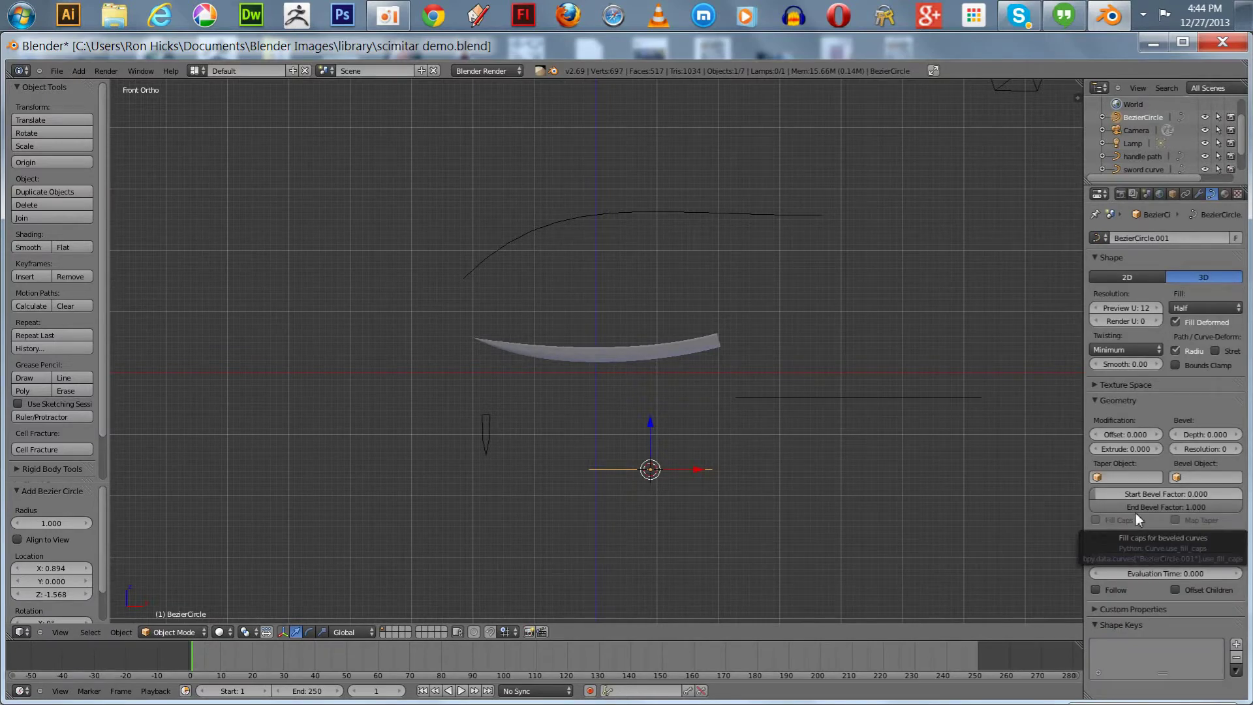
key(Tab)
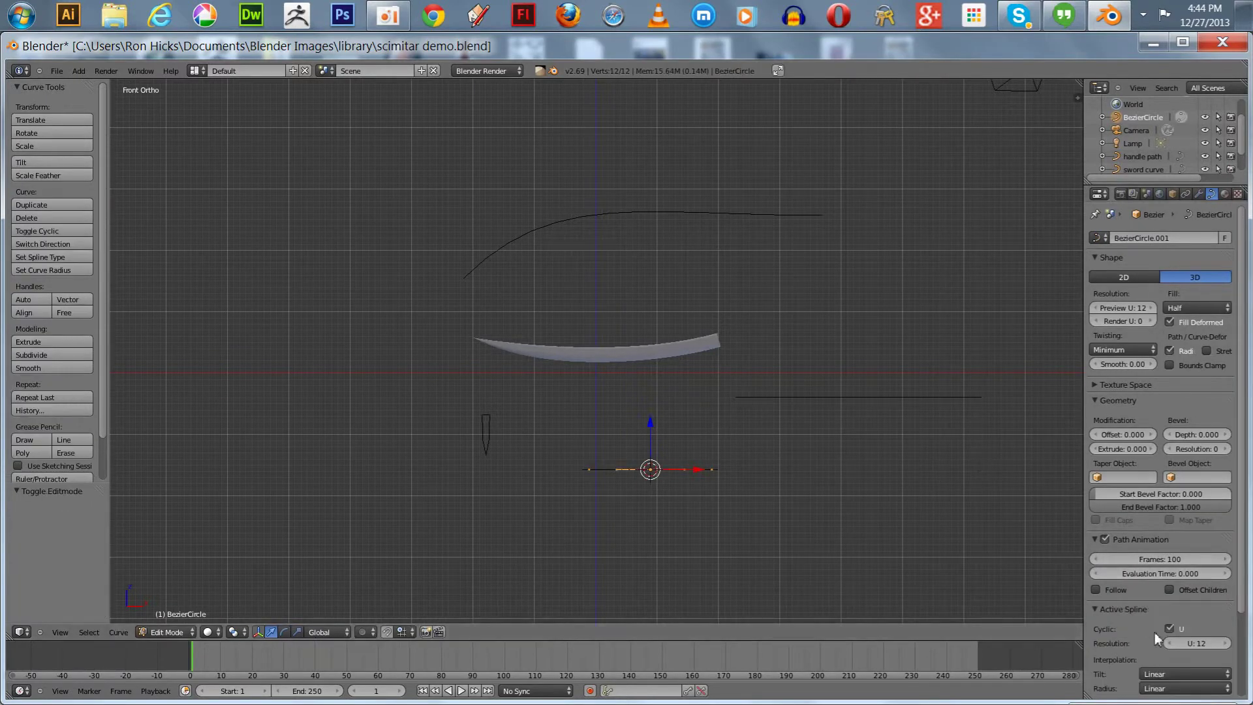
drag(1181, 644, 1166, 644)
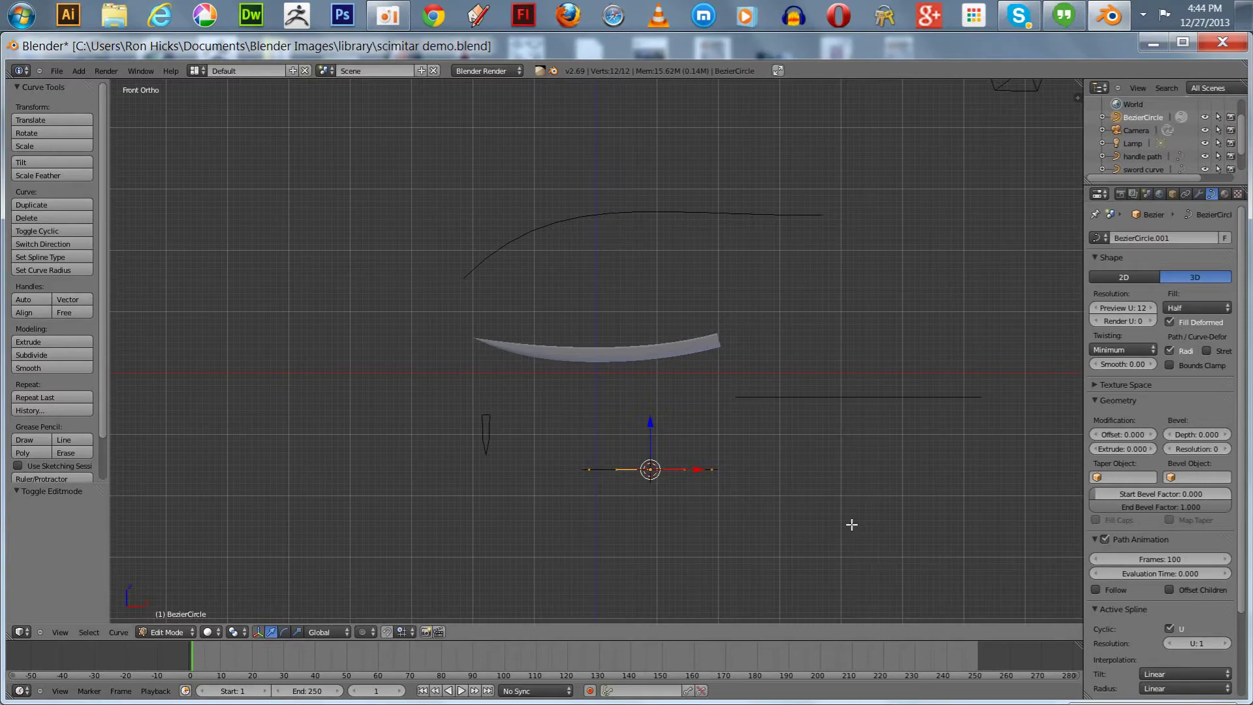
Rotate all of the Bezier circle's control points 90° about X so the shape faces the front view
scroll(852, 524, up, 6)
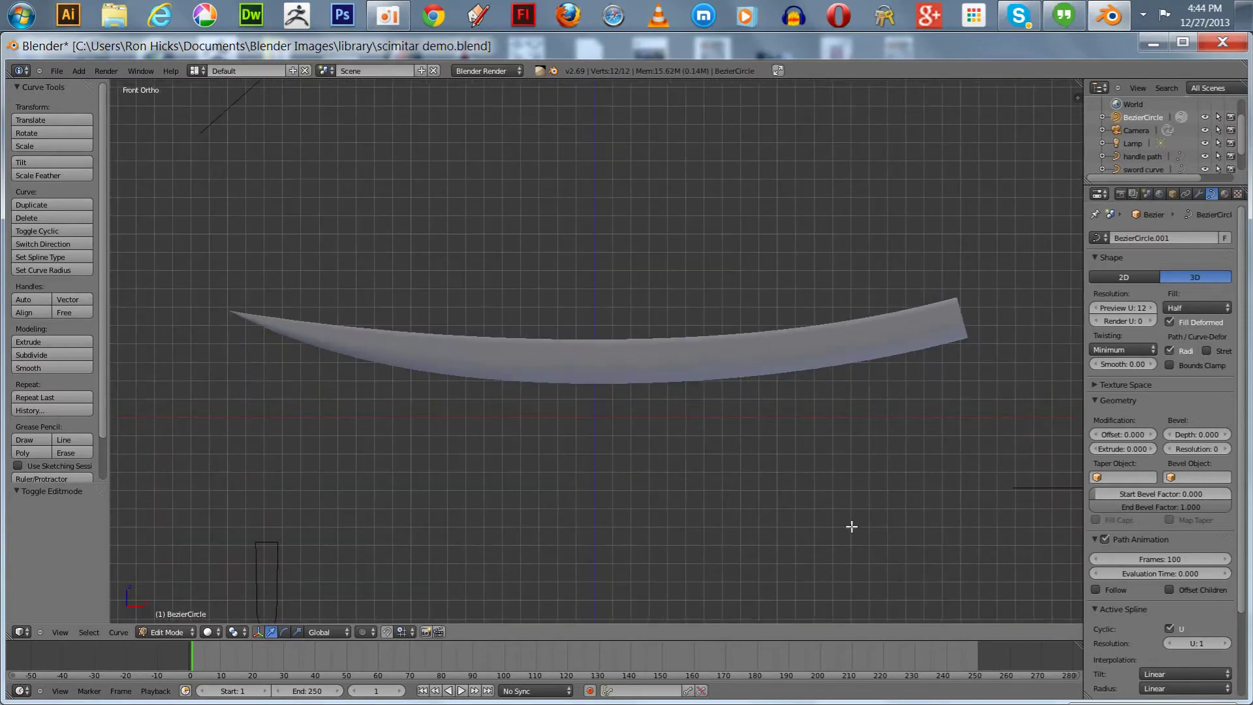
shift+middle_drag(825, 450, 744, 232)
scroll(745, 236, up, 2)
scroll(745, 236, up, 1)
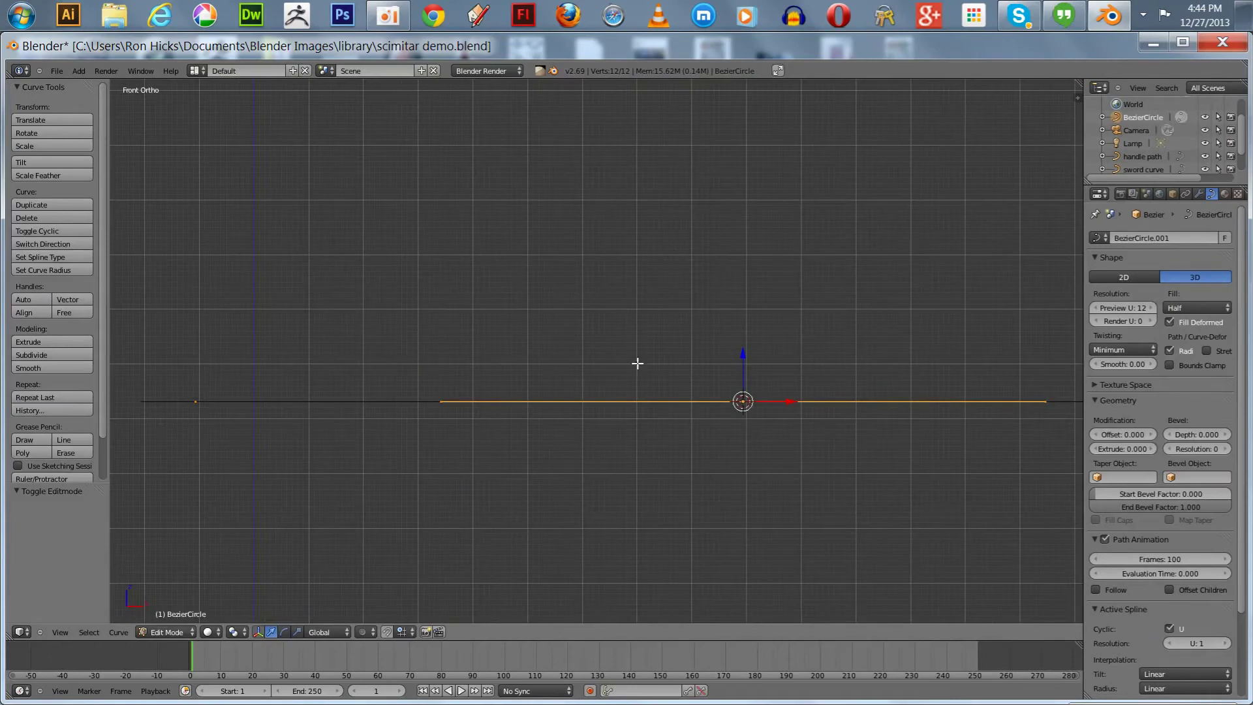
text(rx90)
key(Return)
key(KP_Decimal)
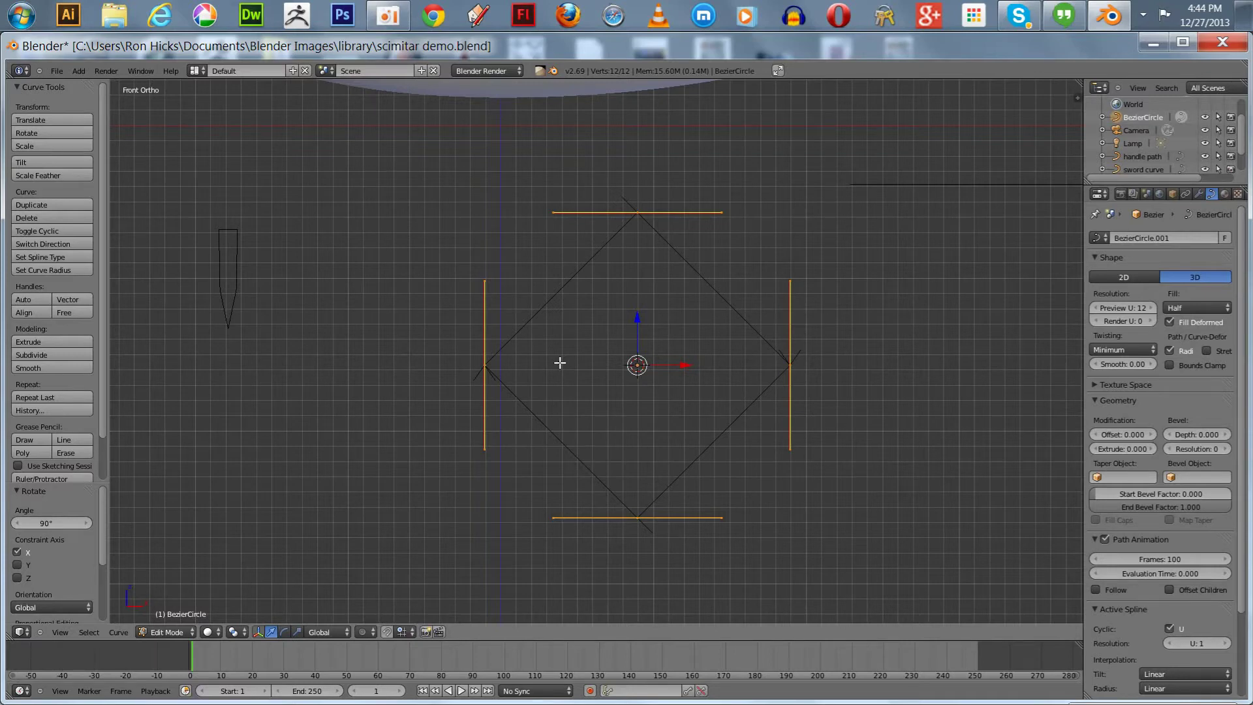
Rotate the diamond-shaped Bezier circle 45° about Y in object mode to square it up
key(Tab)
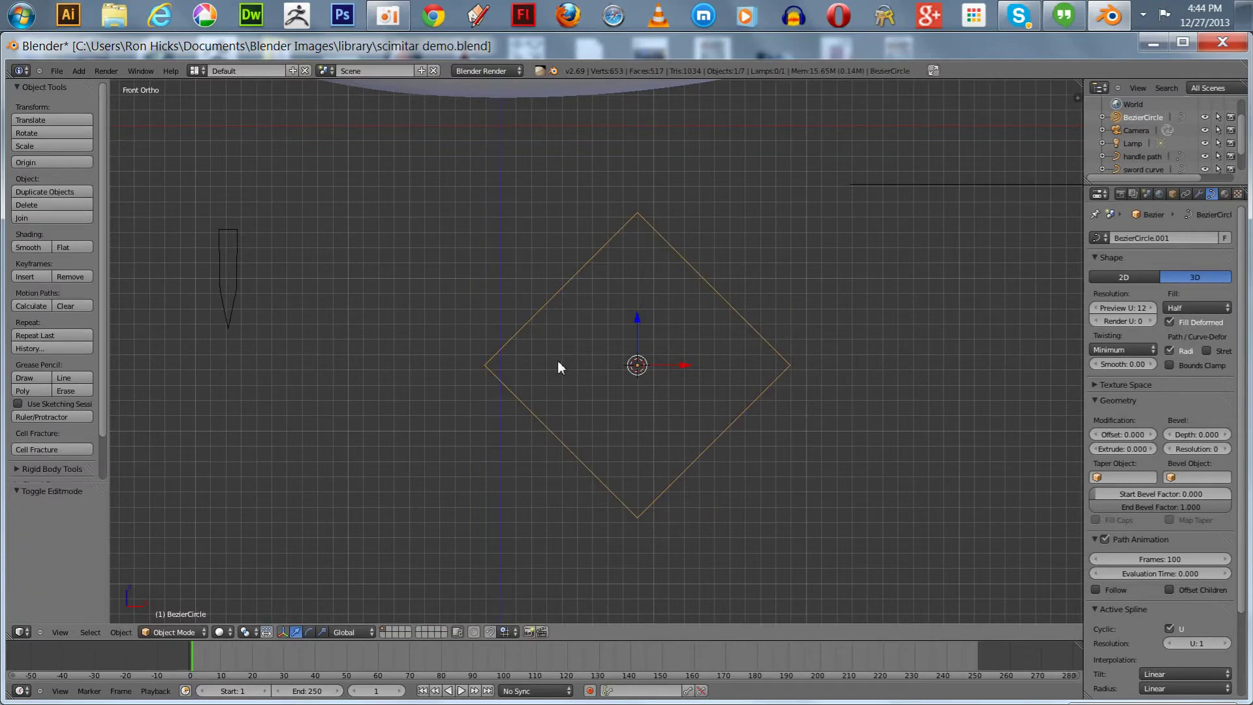
key(r)
key(y)
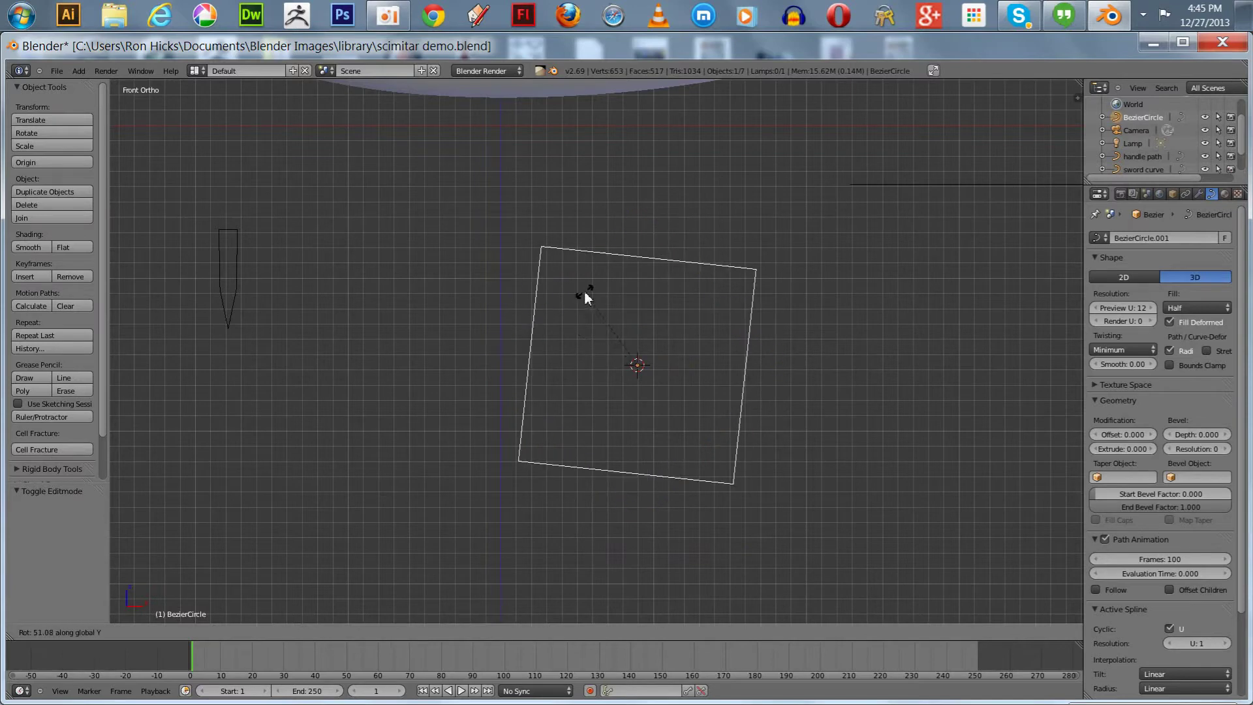
click(573, 300)
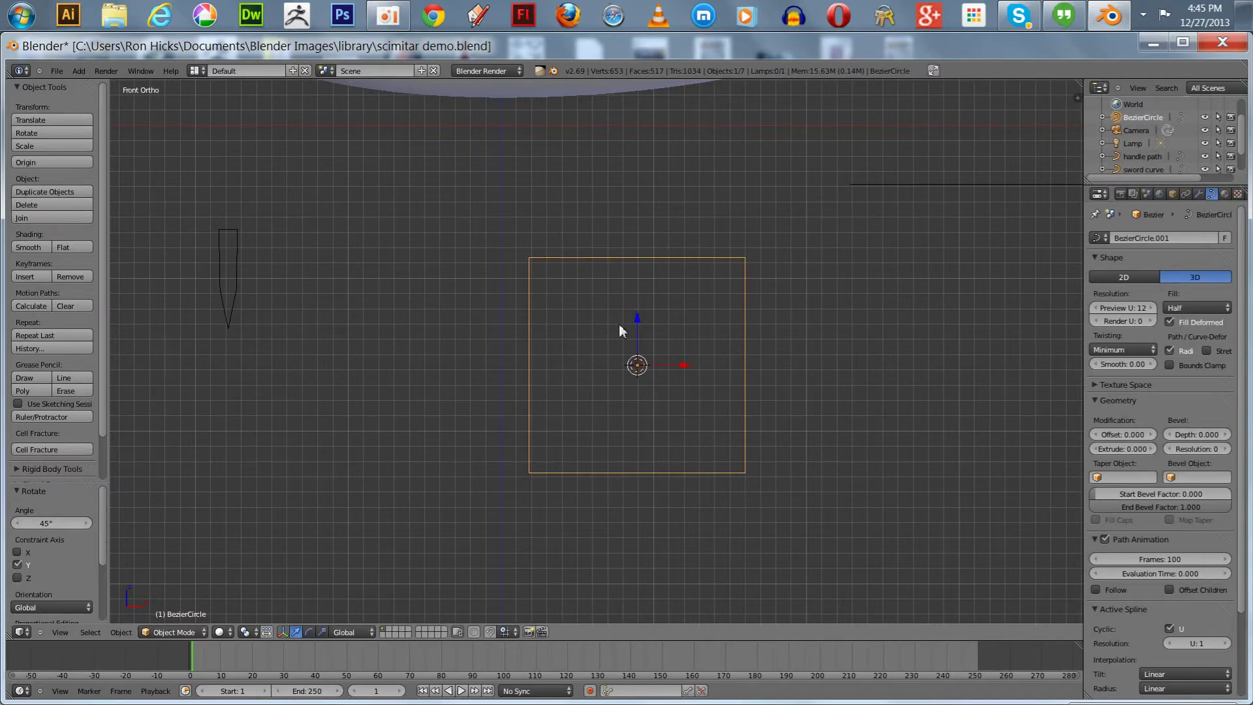
scroll(633, 336, down, 3)
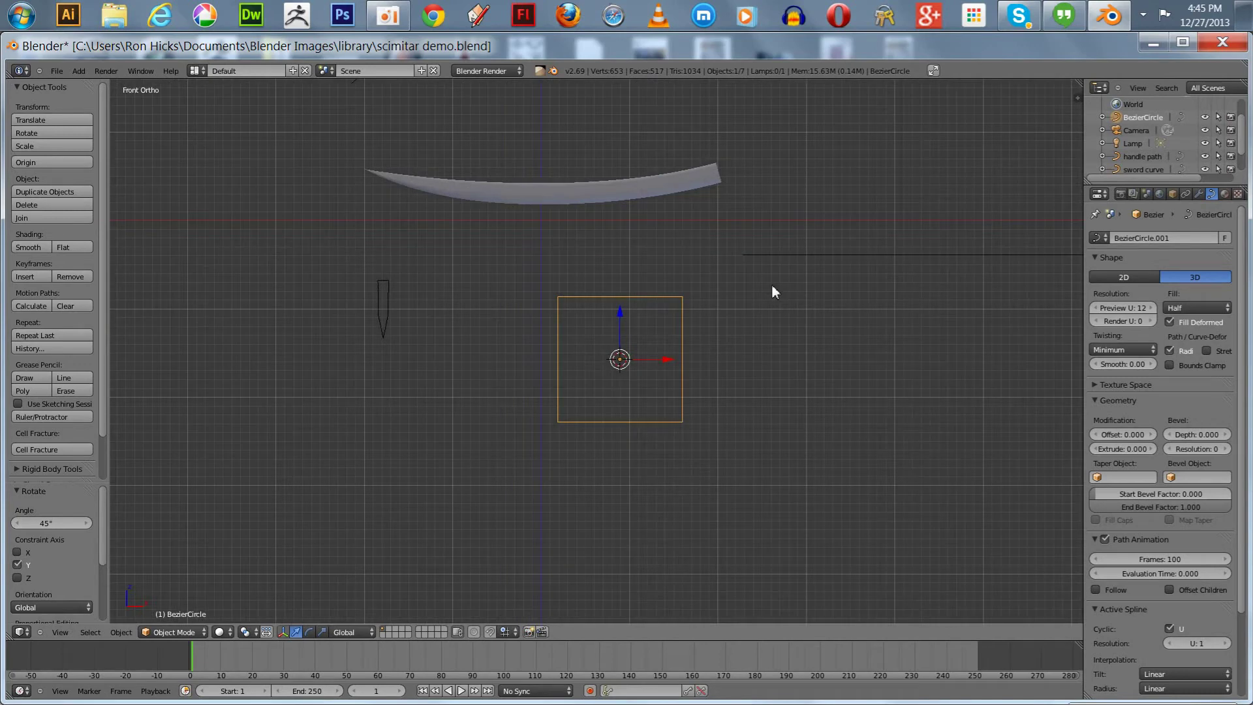
right_click(791, 262)
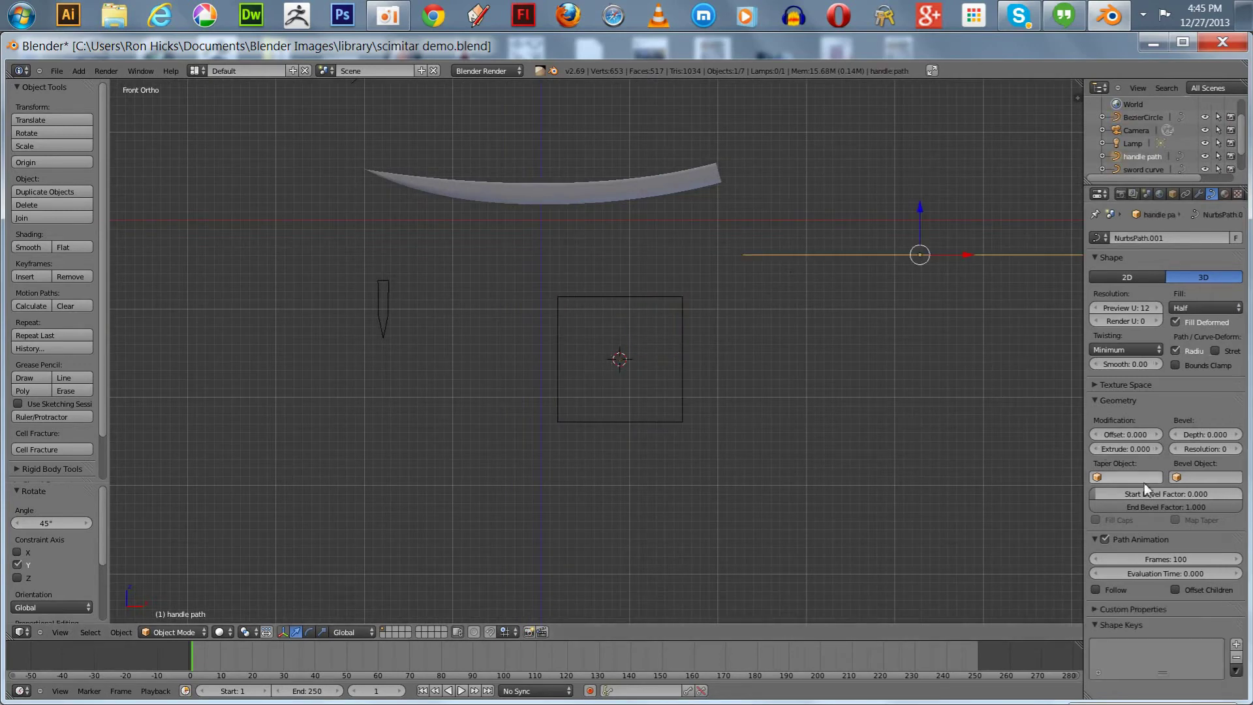
click(1175, 477)
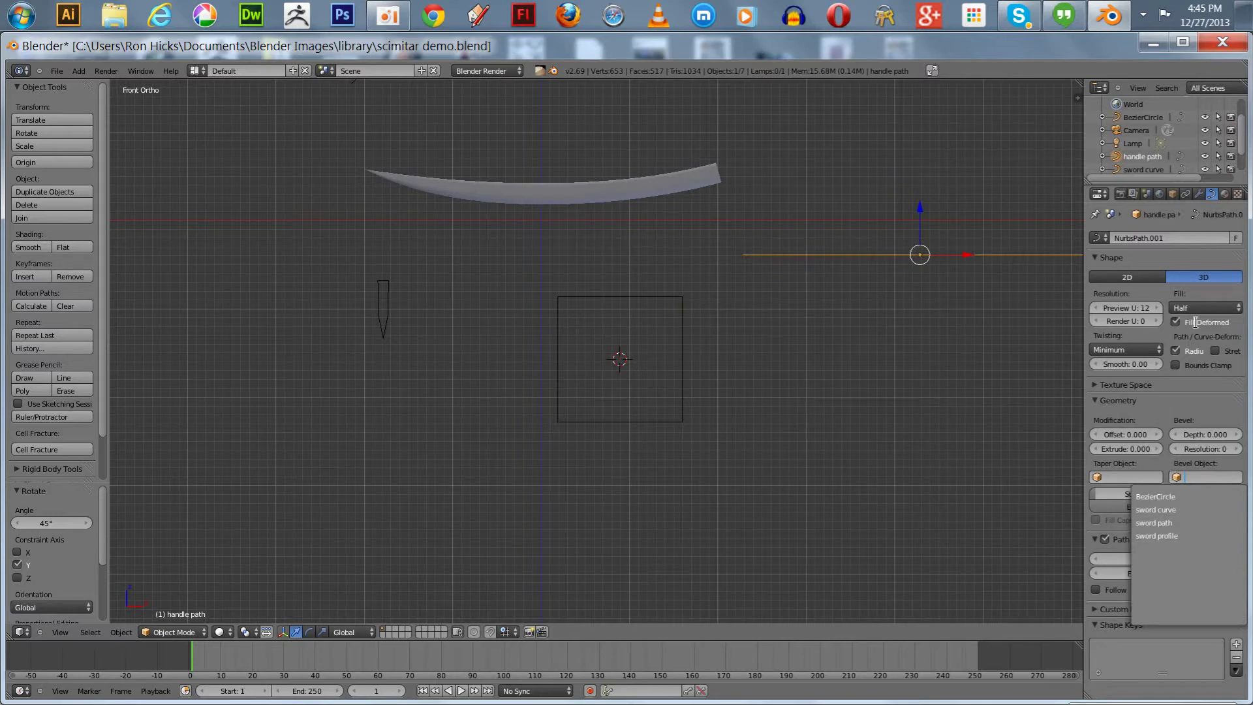
Switch the handle path's linked curve data to BezierCircle
right_click(681, 380)
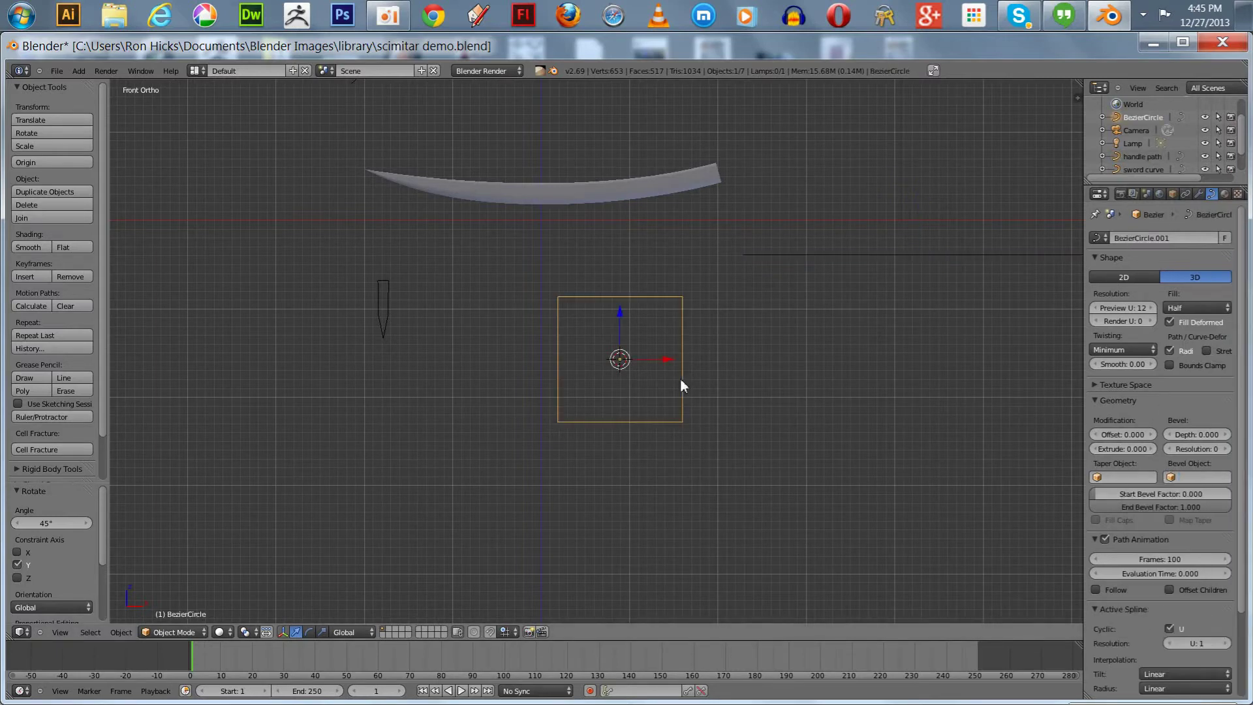
right_click(932, 255)
click(1179, 477)
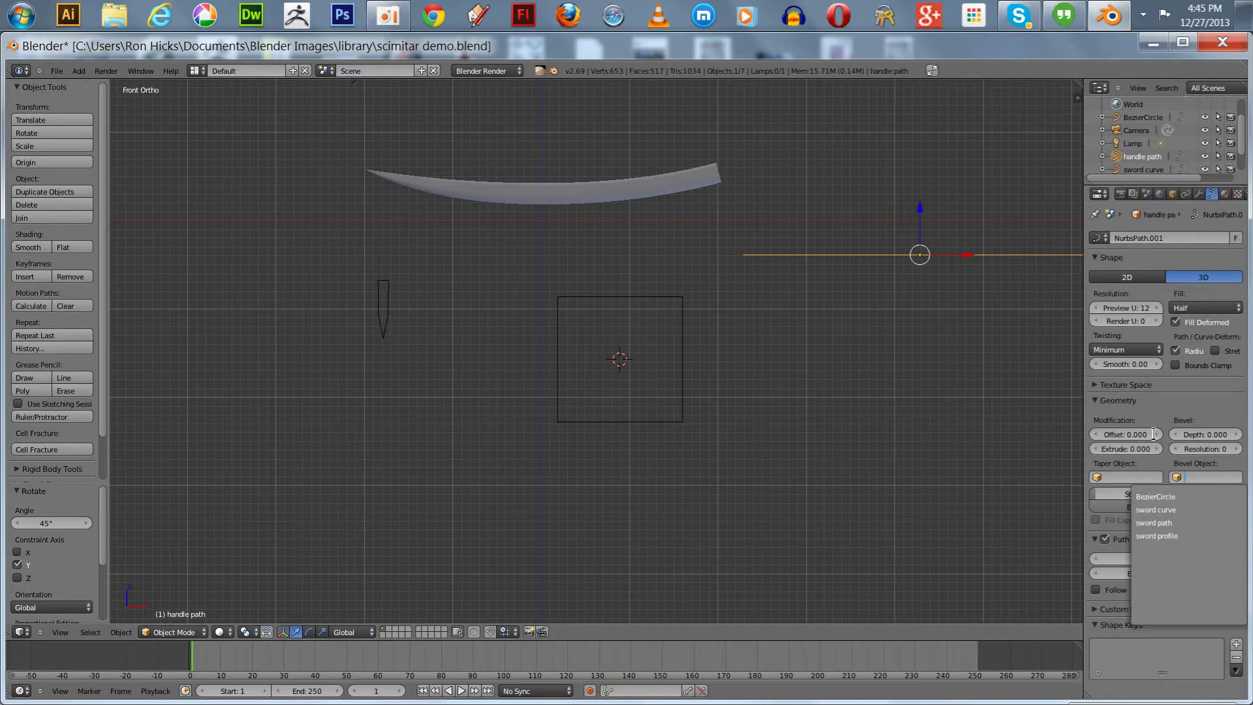
click(1098, 238)
click(1098, 239)
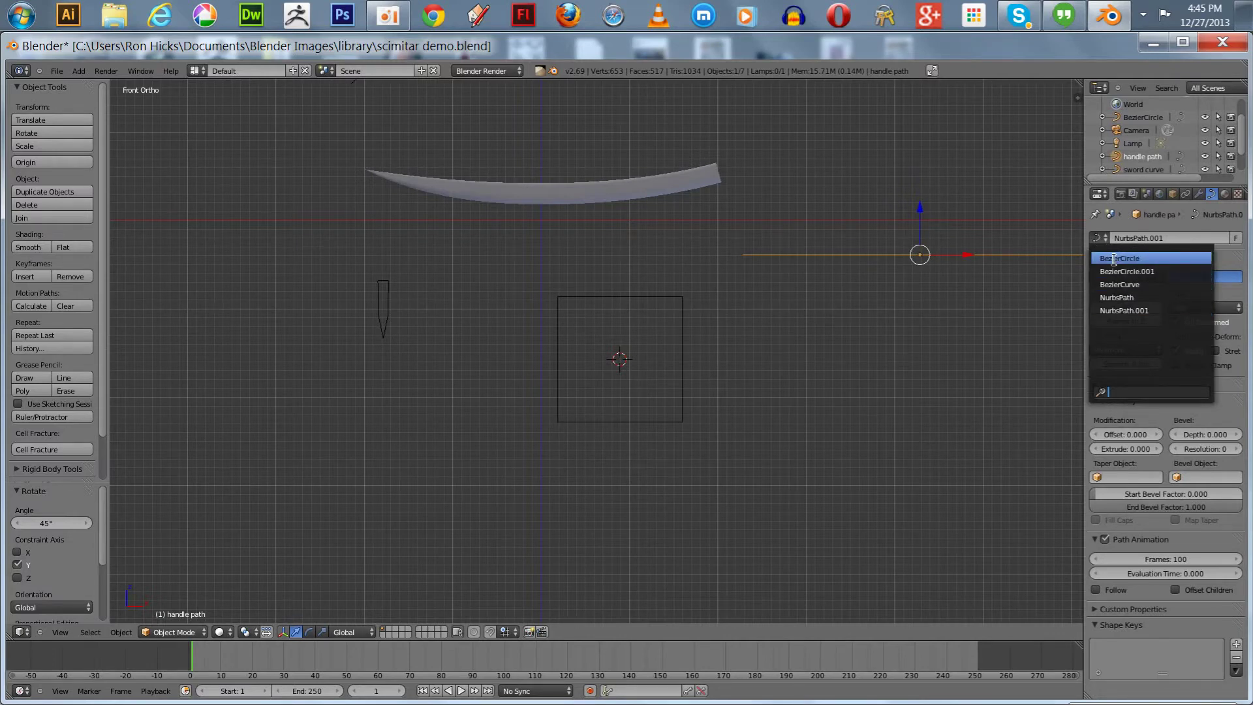
click(1114, 259)
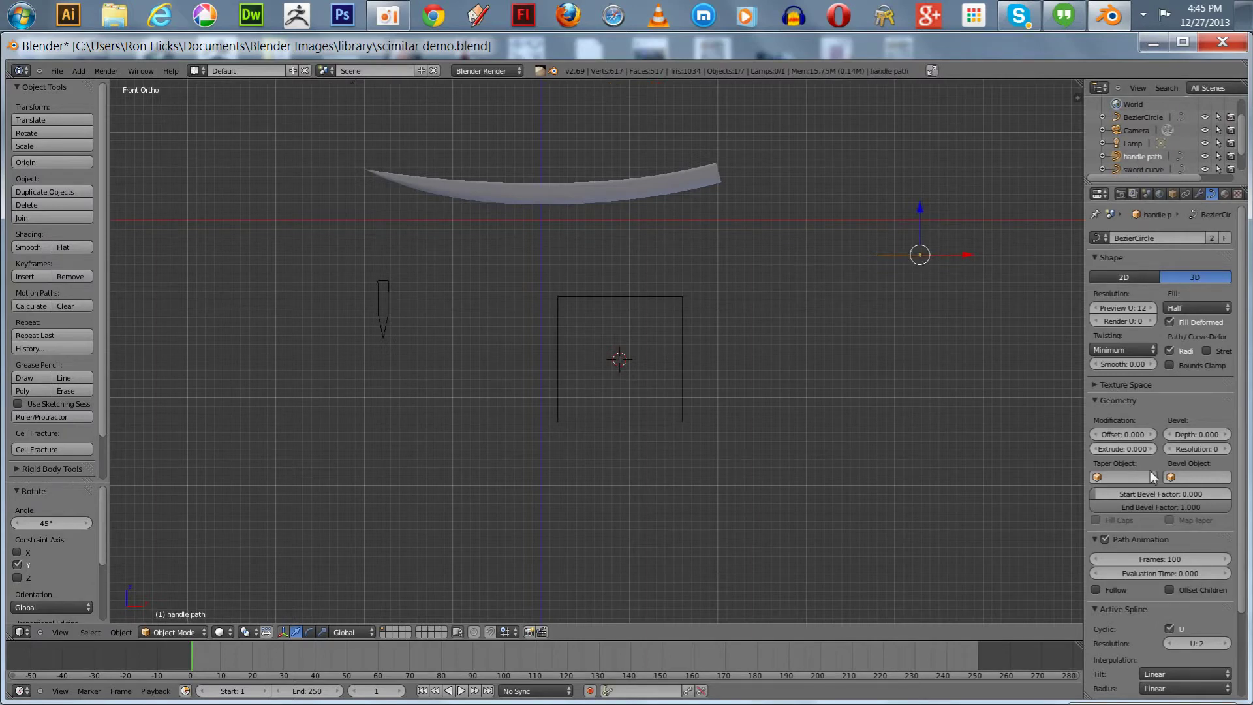
Rename the square Bezier circle's curve data to "handle profile"
click(1171, 477)
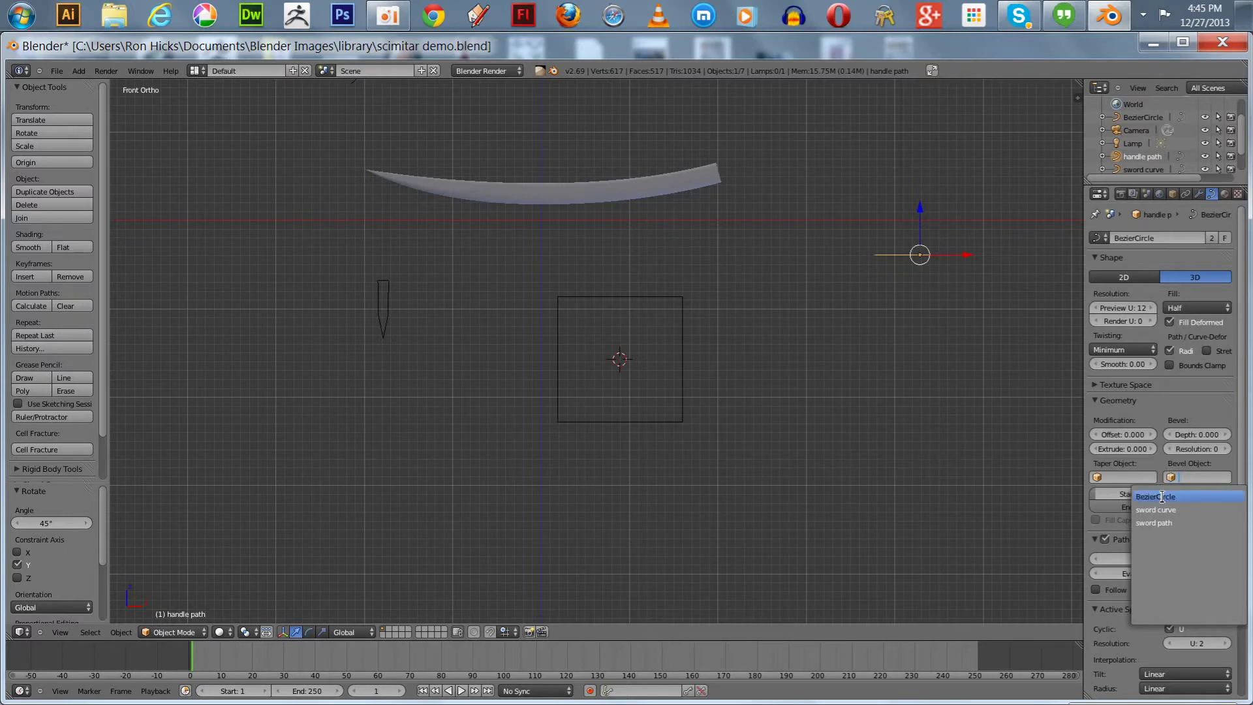
right_click(644, 421)
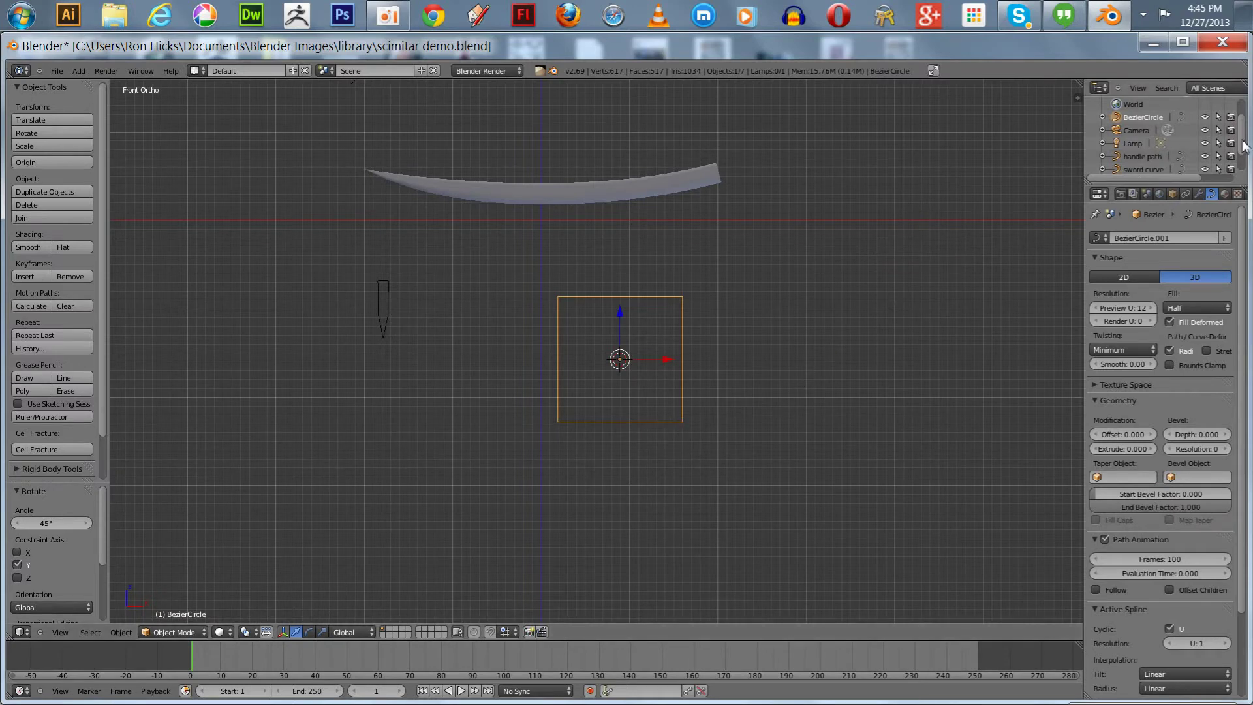
right_click(379, 318)
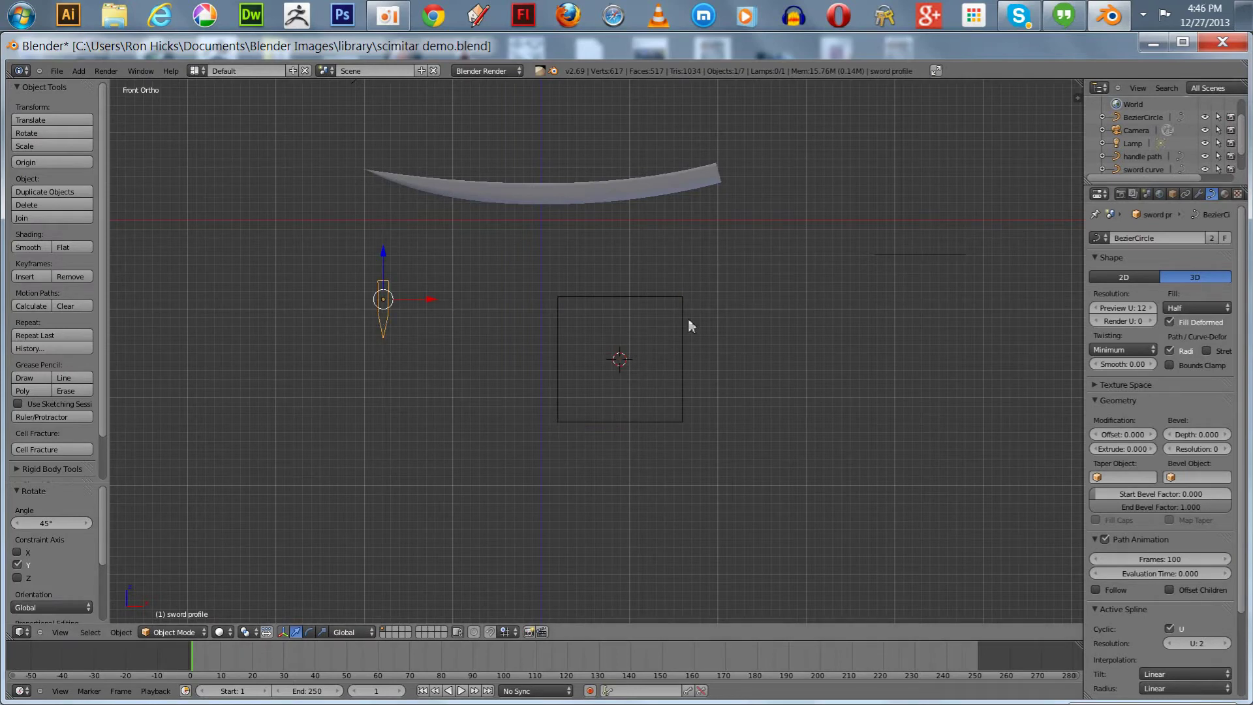
right_click(556, 331)
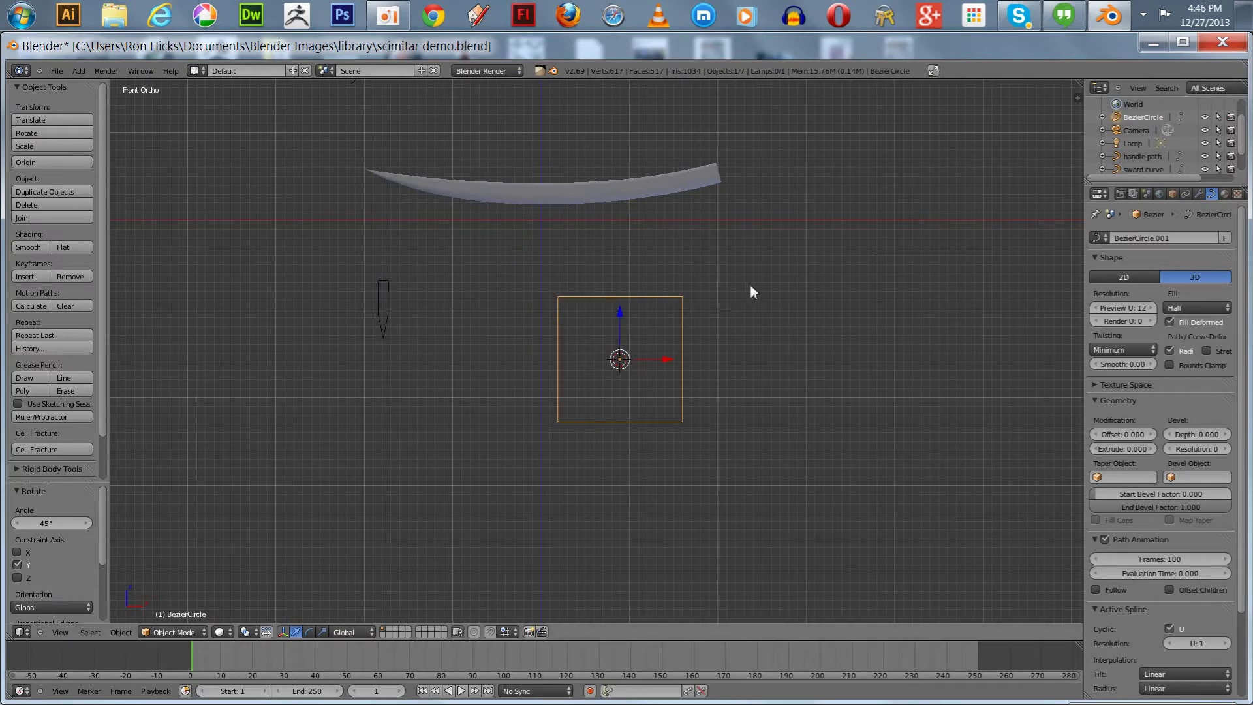
click(1151, 237)
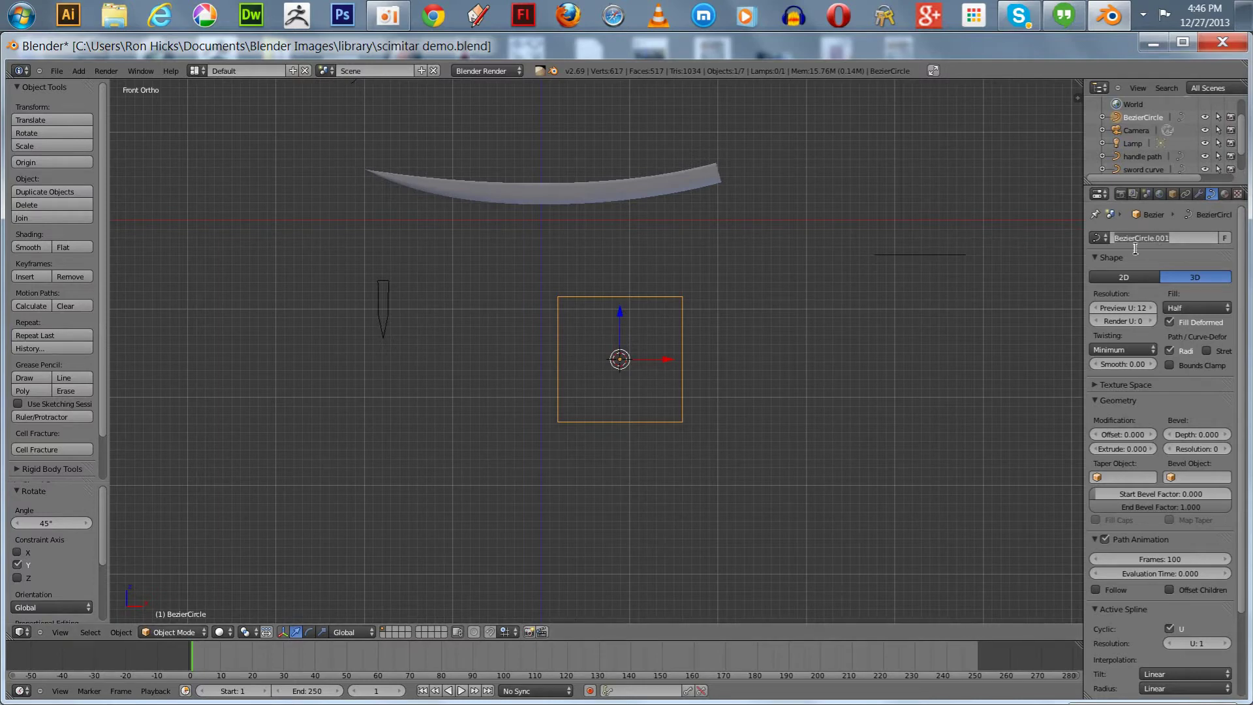
text(ho)
text(ndle profi)
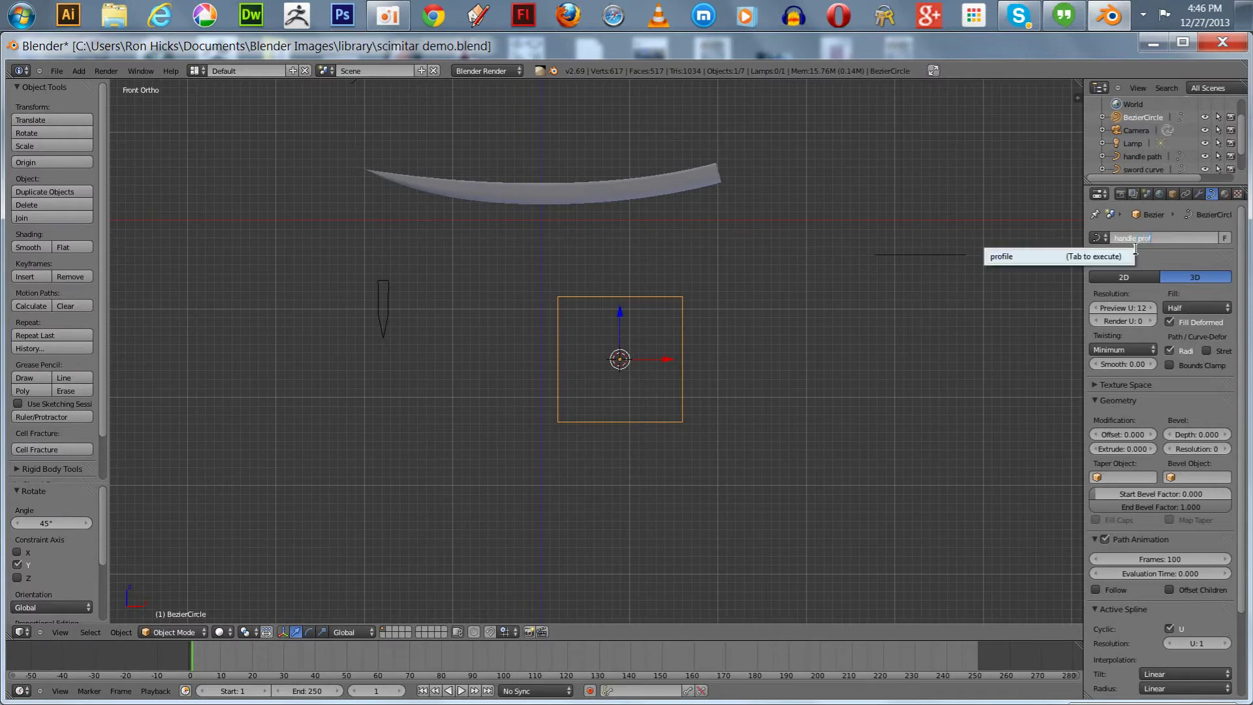
text(le)
key(Return)
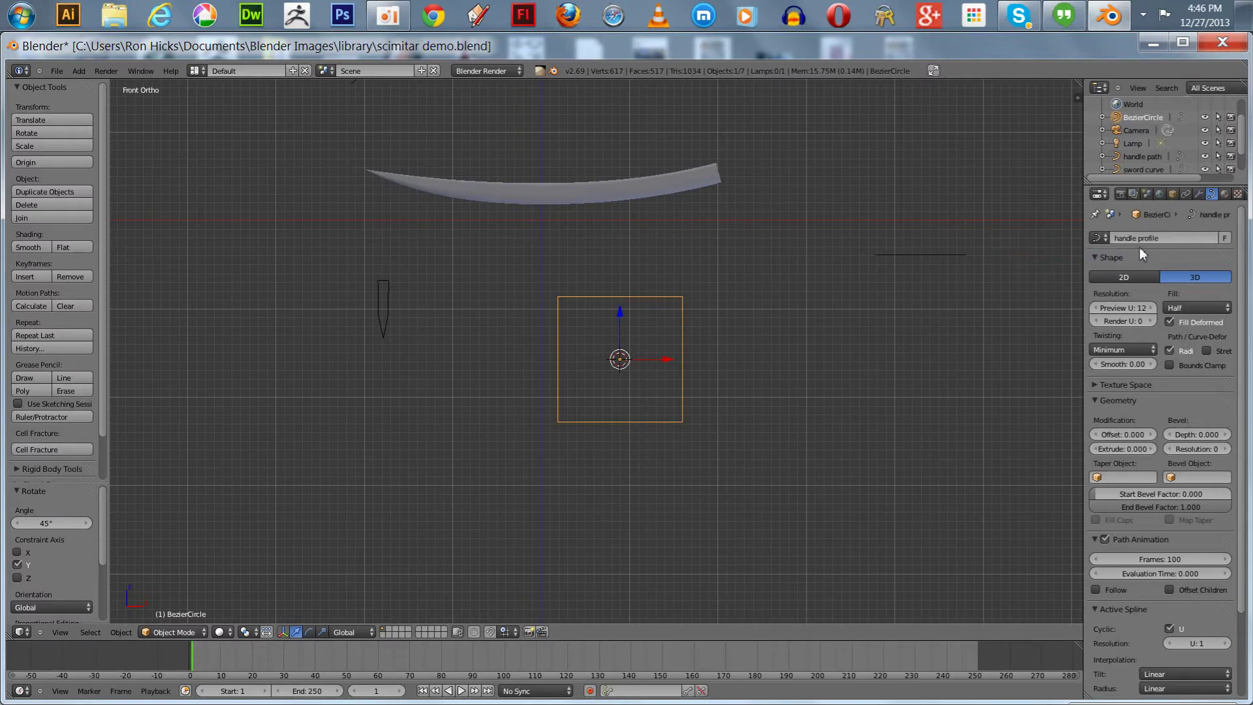
right_click(889, 253)
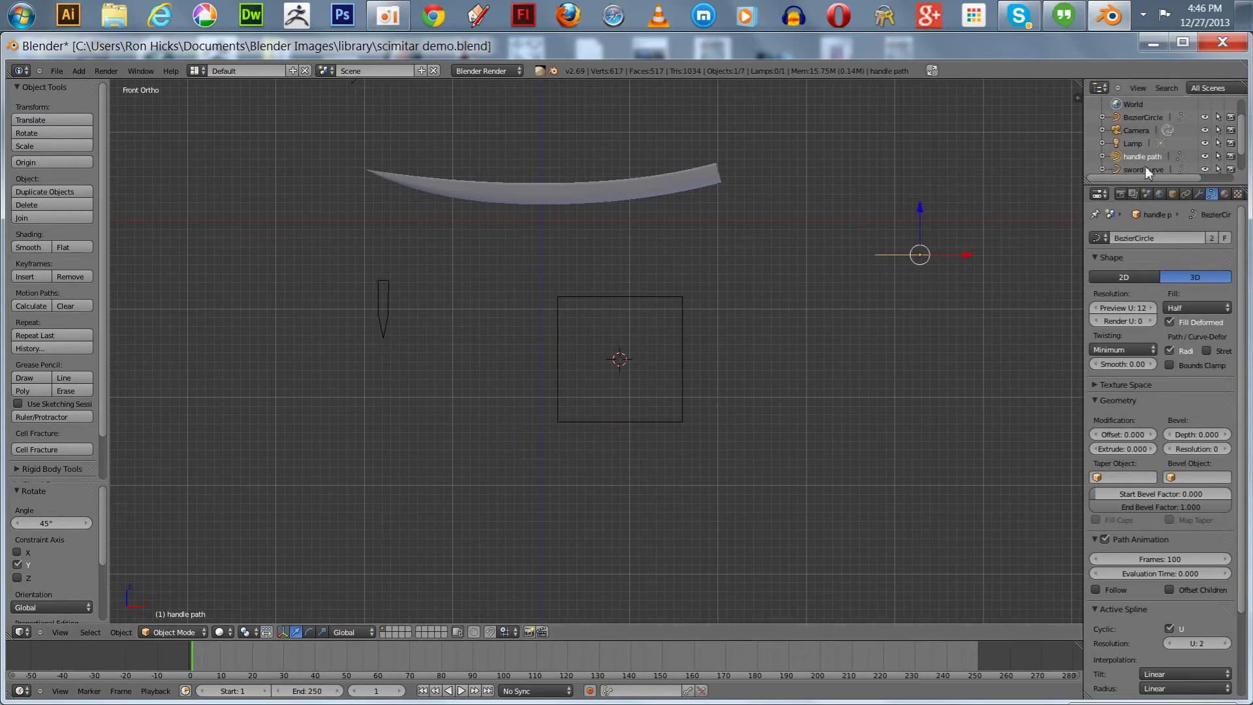
click(1169, 476)
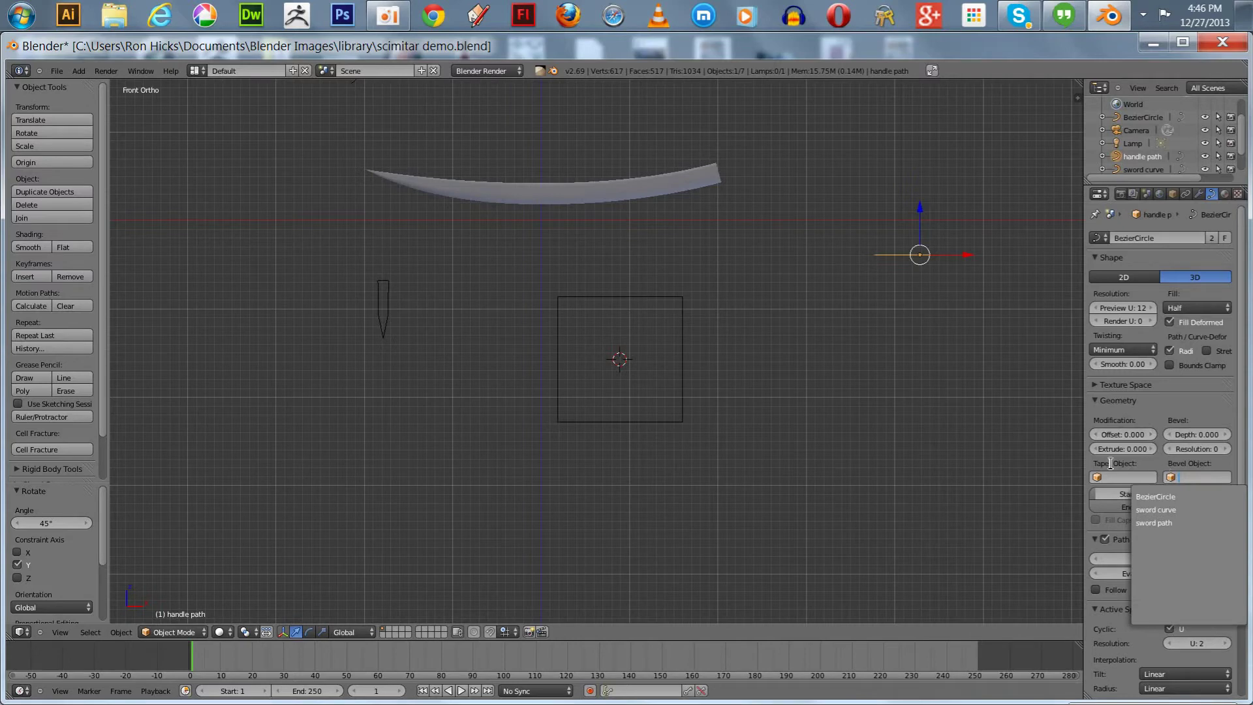
click(561, 381)
Enlarge the square handle profile slightly, and scale all its control points to about 0.240 along X in edit mode to form a narrow rectangle
right_click(558, 378)
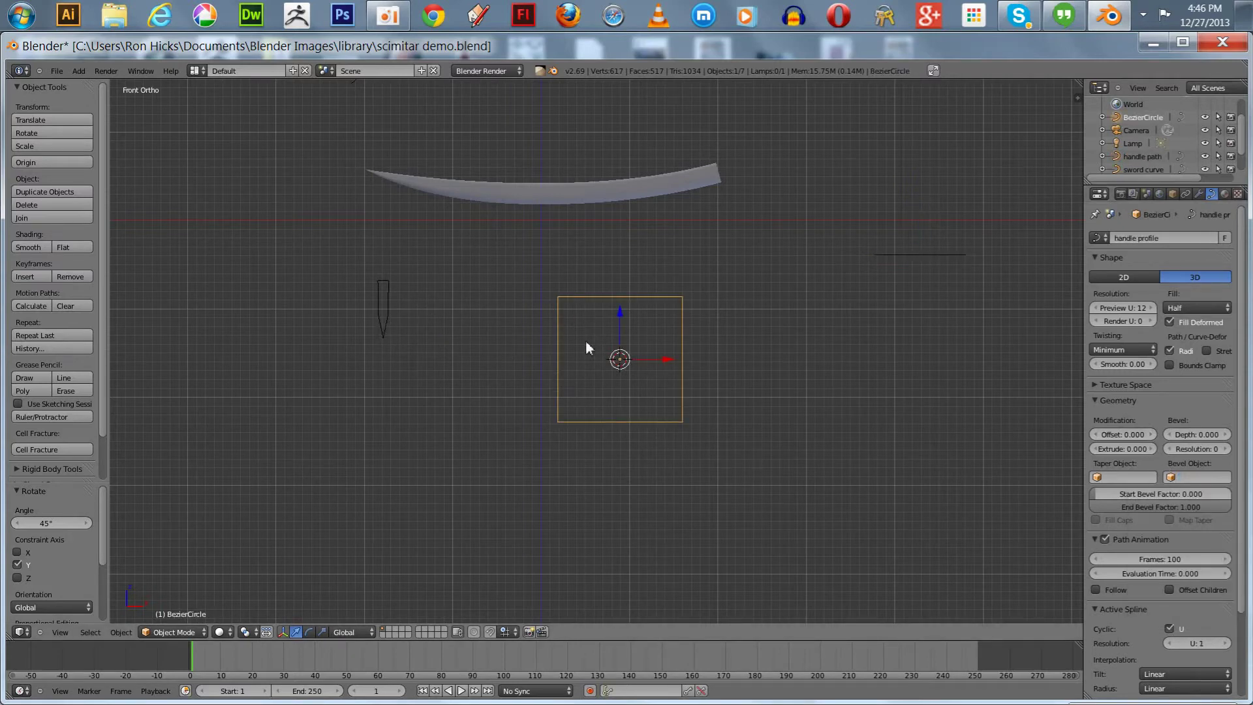
key(s)
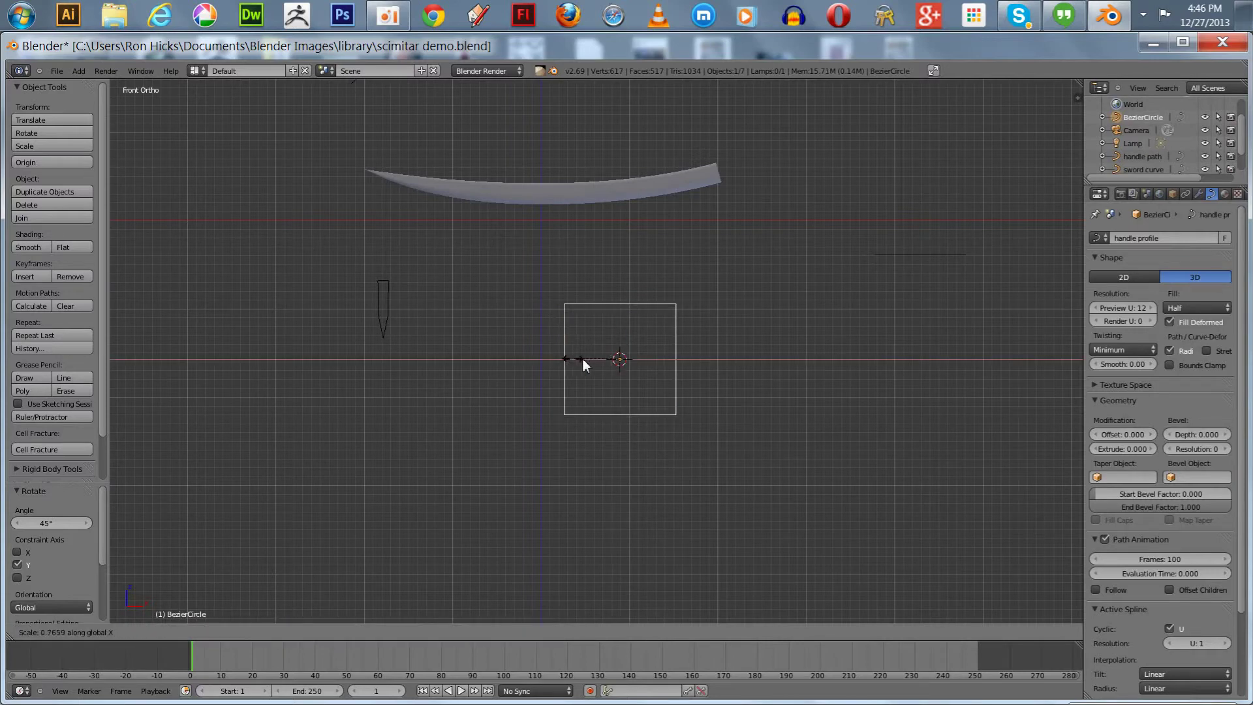
click(554, 350)
key(Tab)
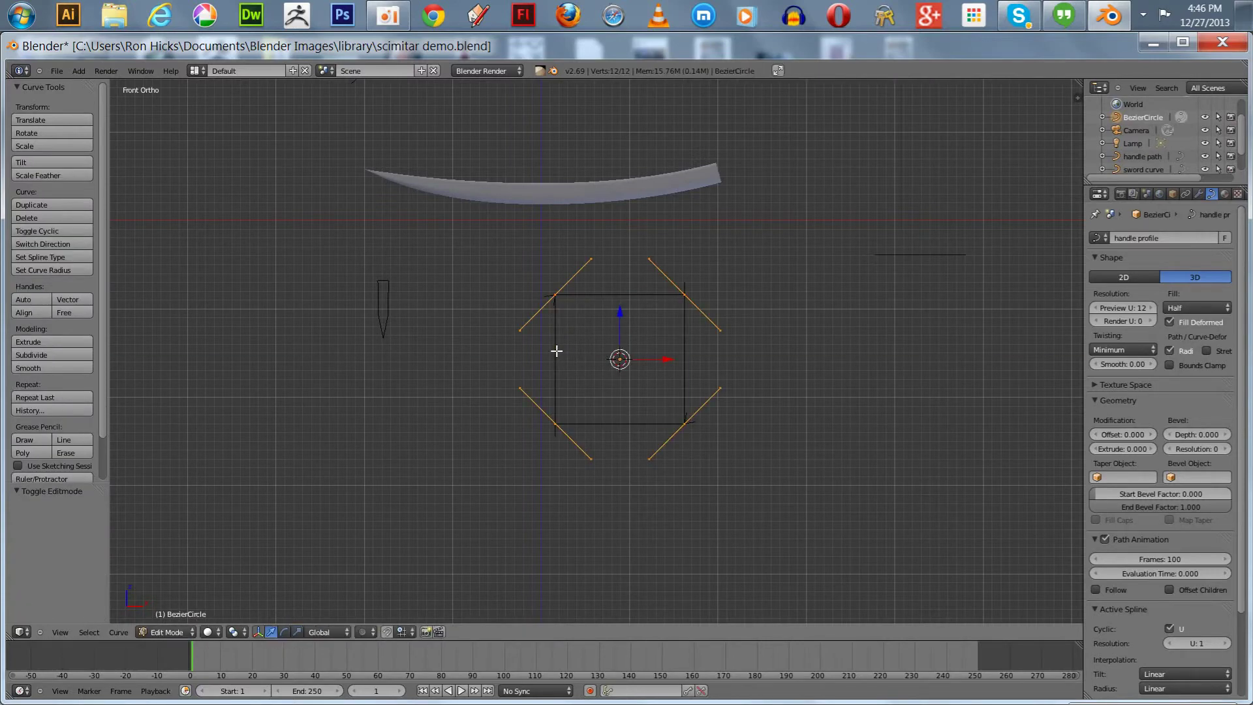
key(a)
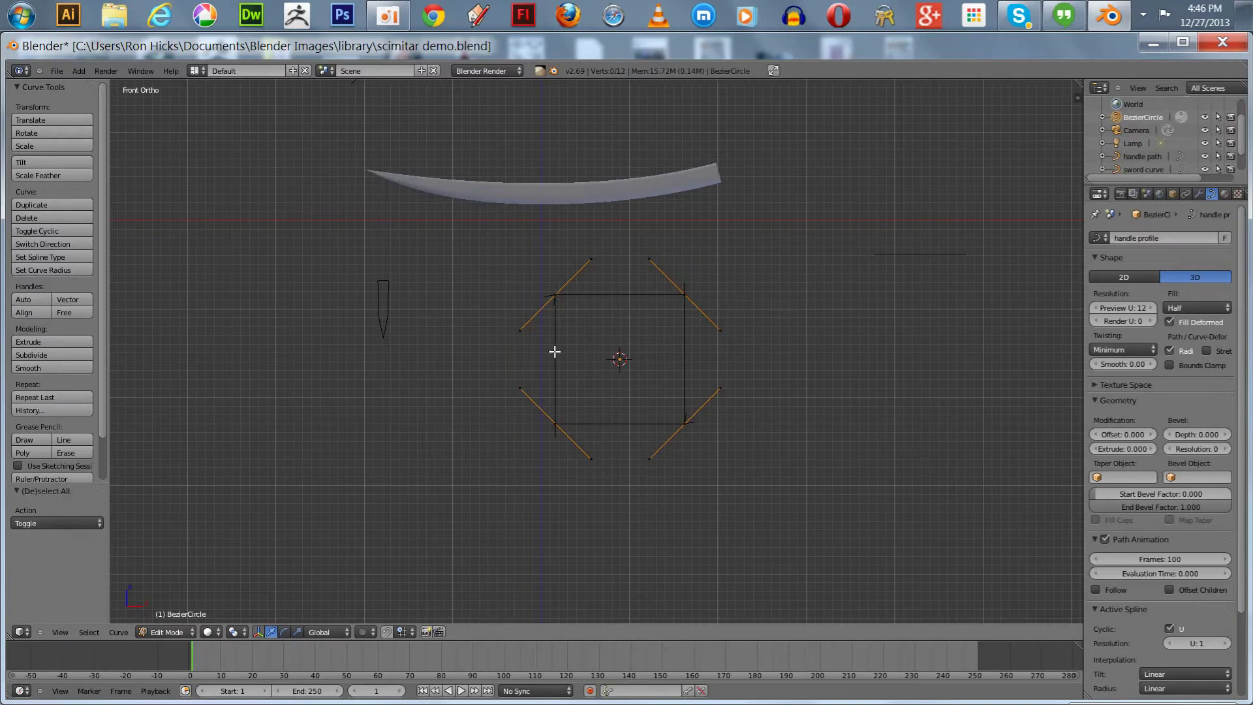
key(a)
key(s)
key(x)
click(607, 353)
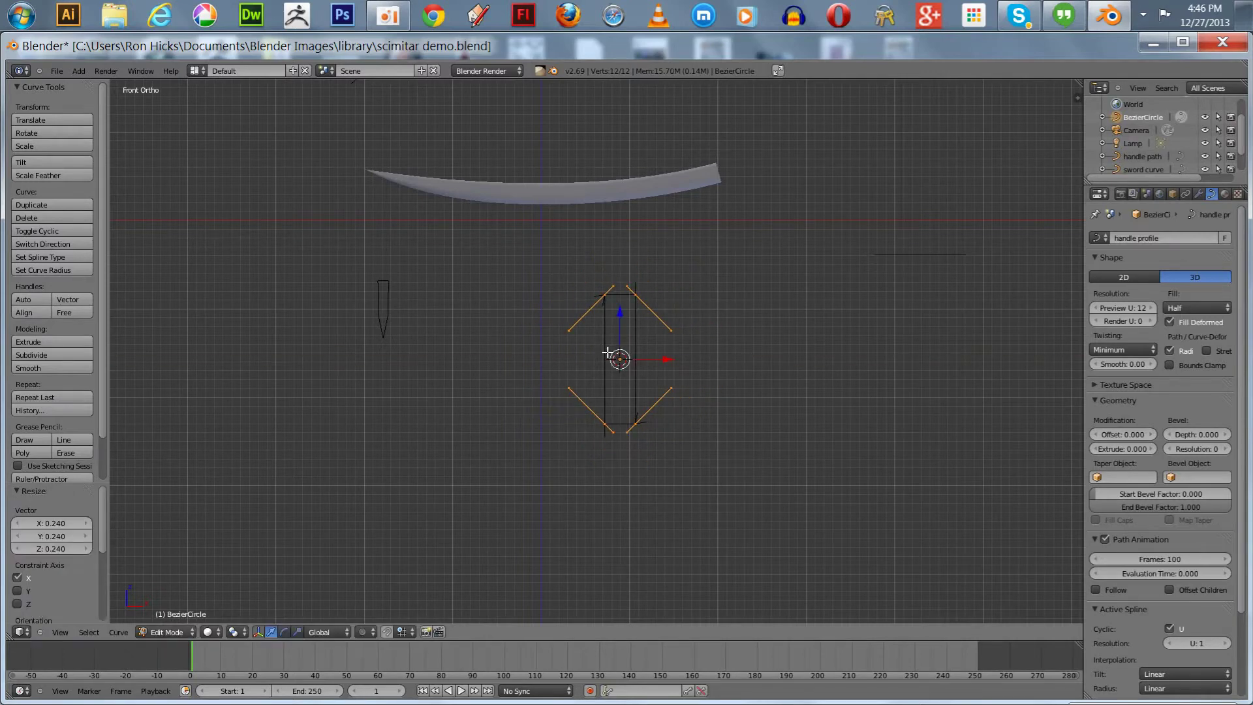
key(Tab)
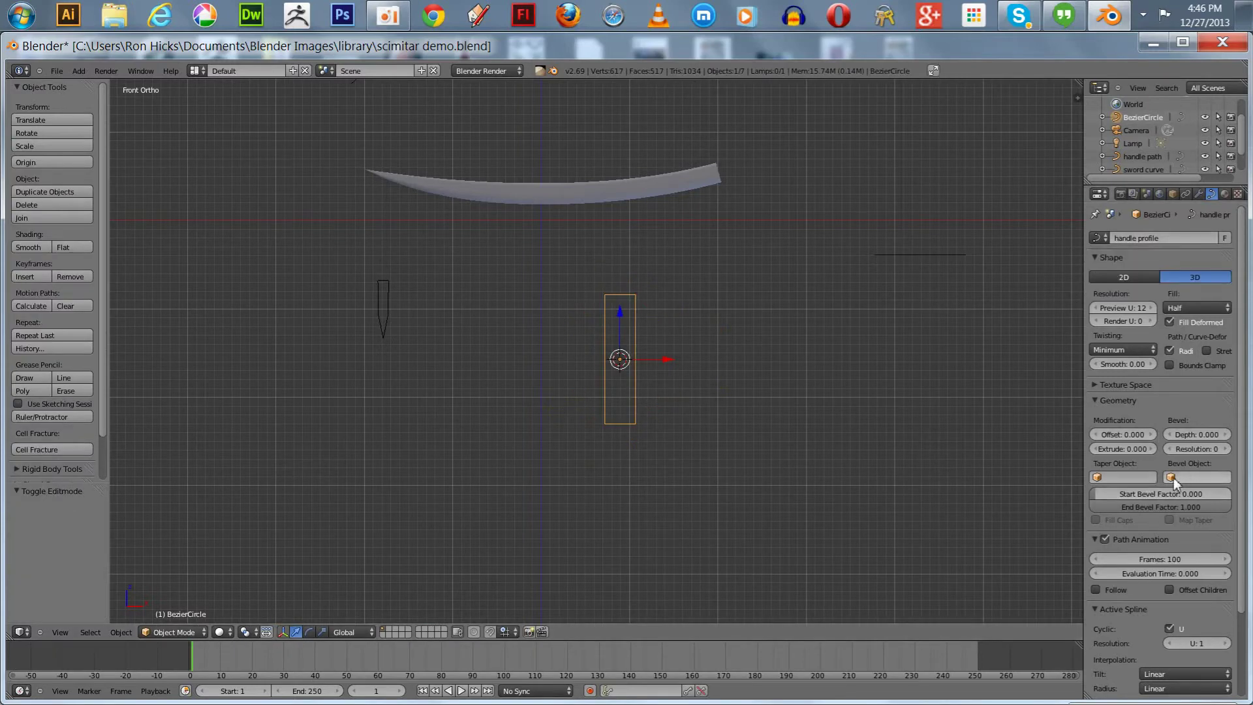
right_click(899, 258)
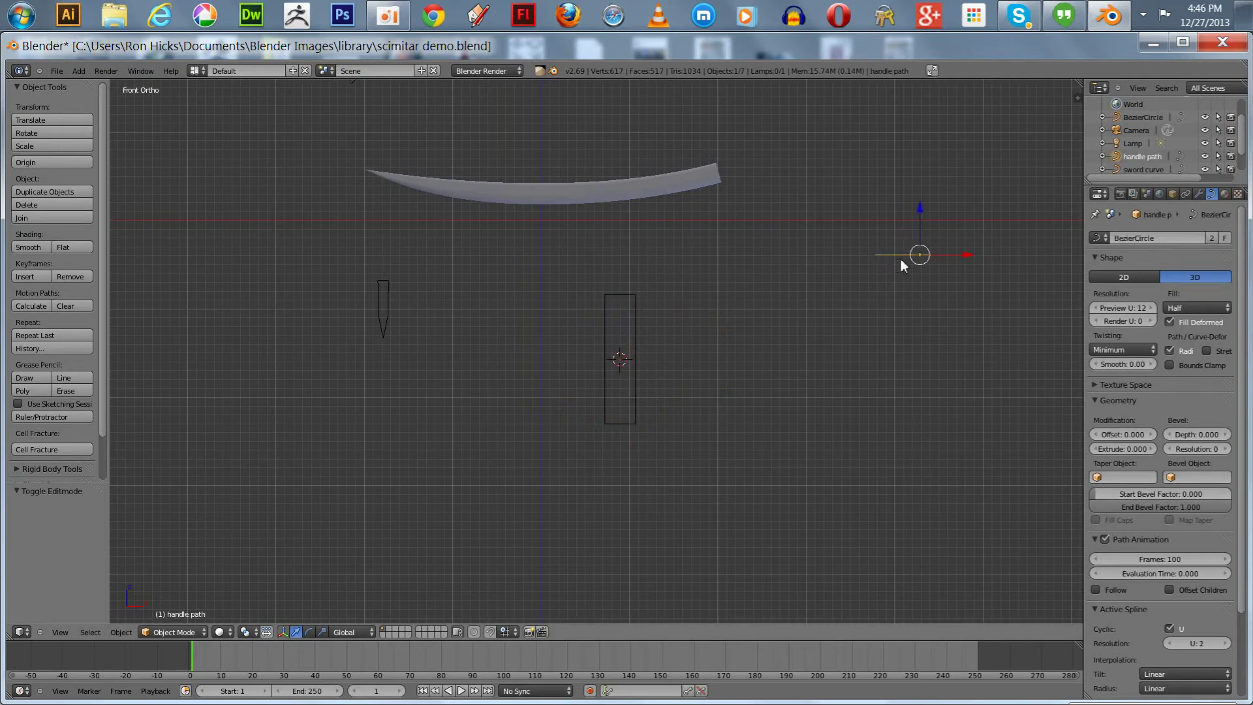
click(1164, 475)
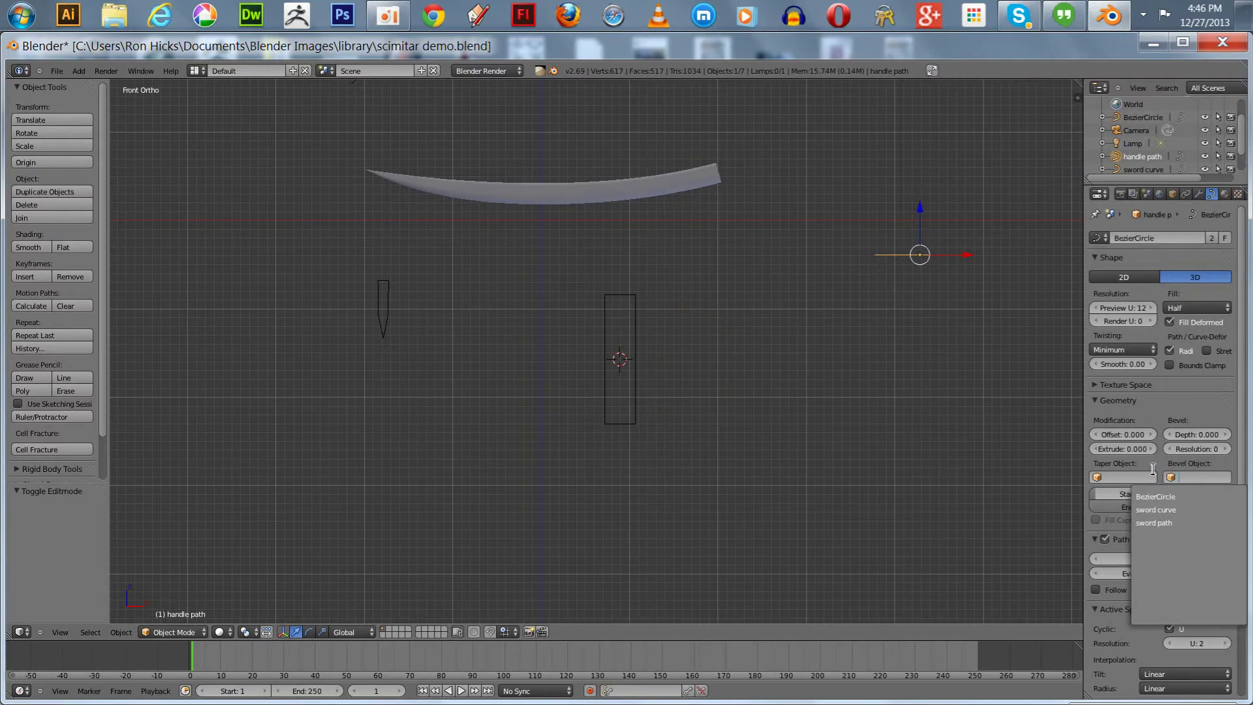
scroll(663, 398, down, 3)
scroll(664, 398, up, 2)
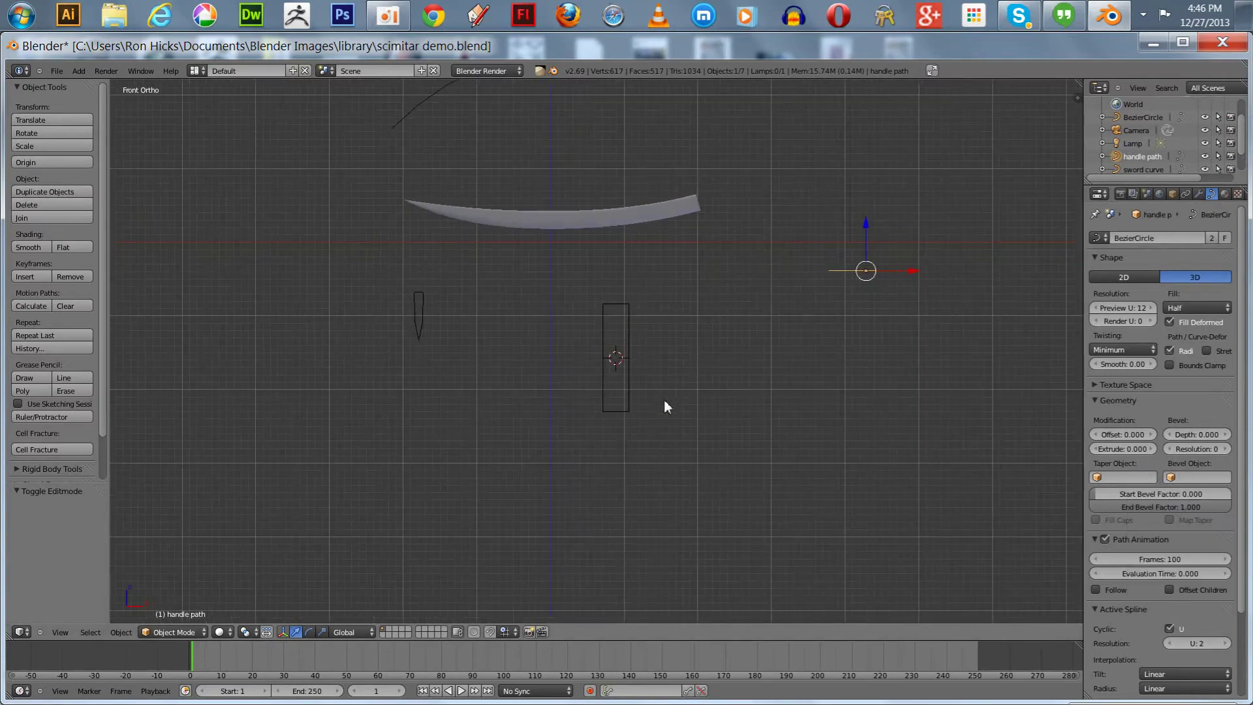
scroll(664, 398, down, 2)
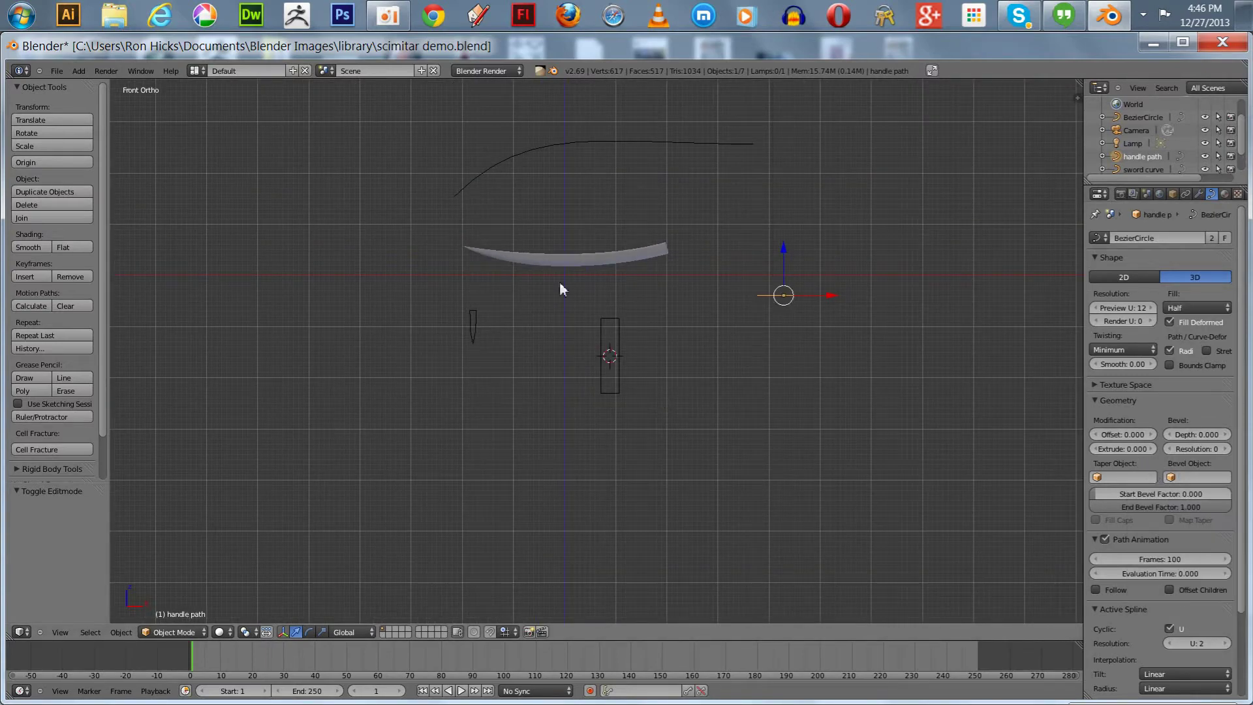
Convert the curved blade from a curve into a mesh without keeping the original
right_click(555, 261)
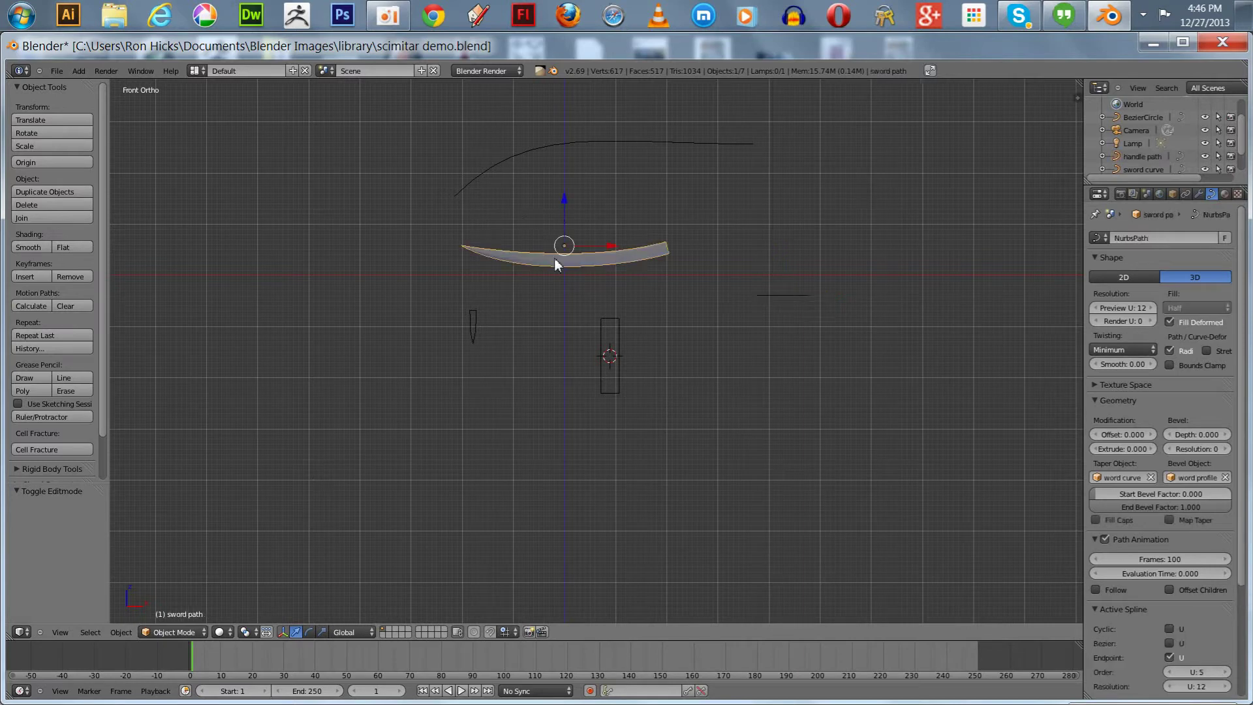
right_click(485, 173)
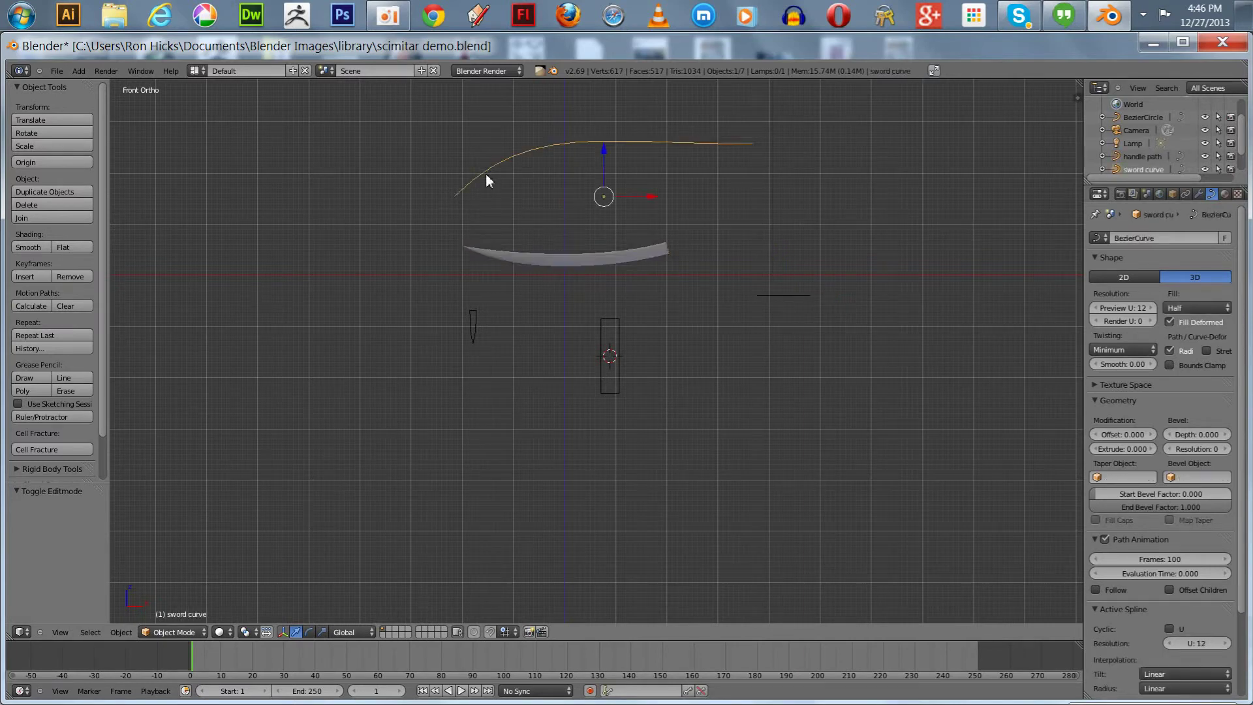
right_click(555, 259)
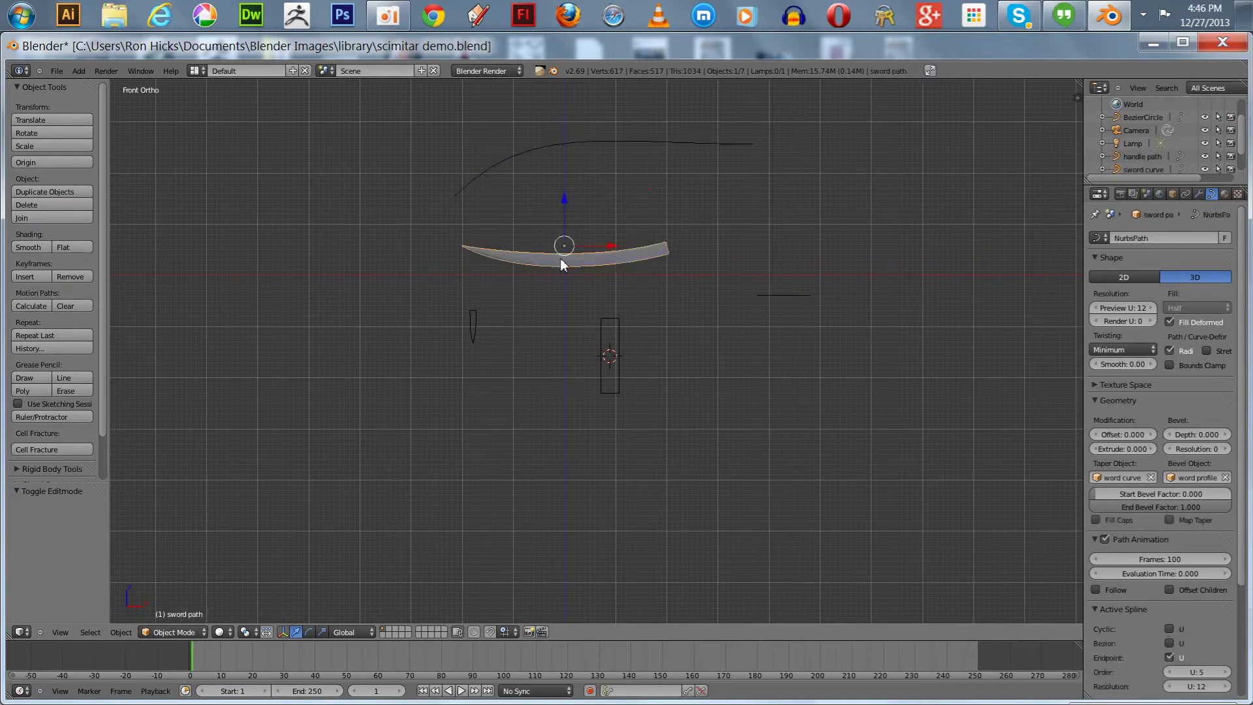
key(alt+c)
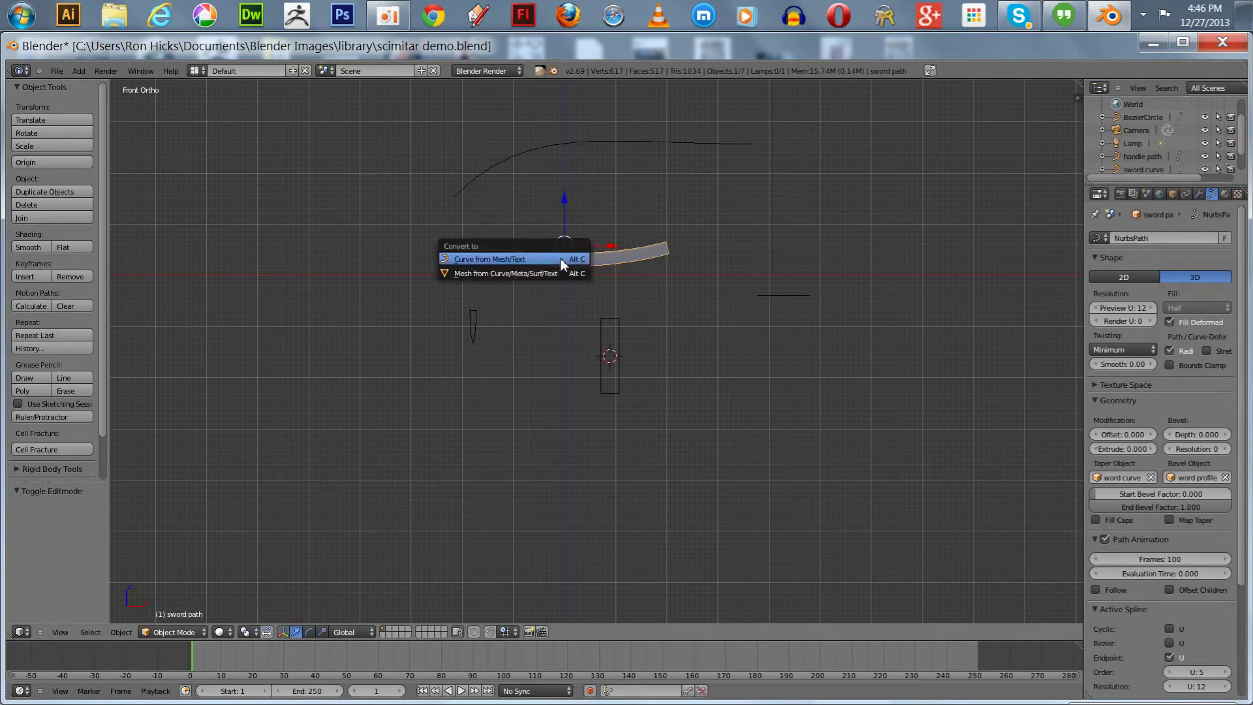
click(546, 272)
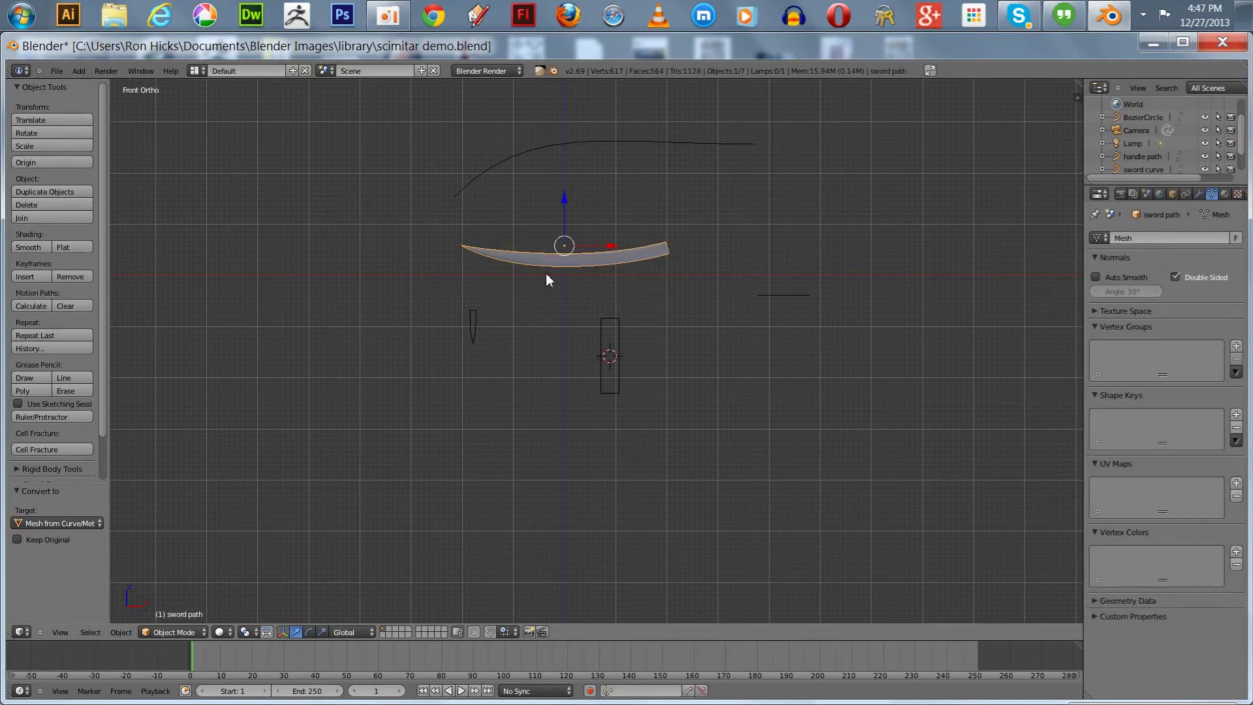
Try BezierCircle as the handle path's bevel object, and undo the assignment
right_click(779, 296)
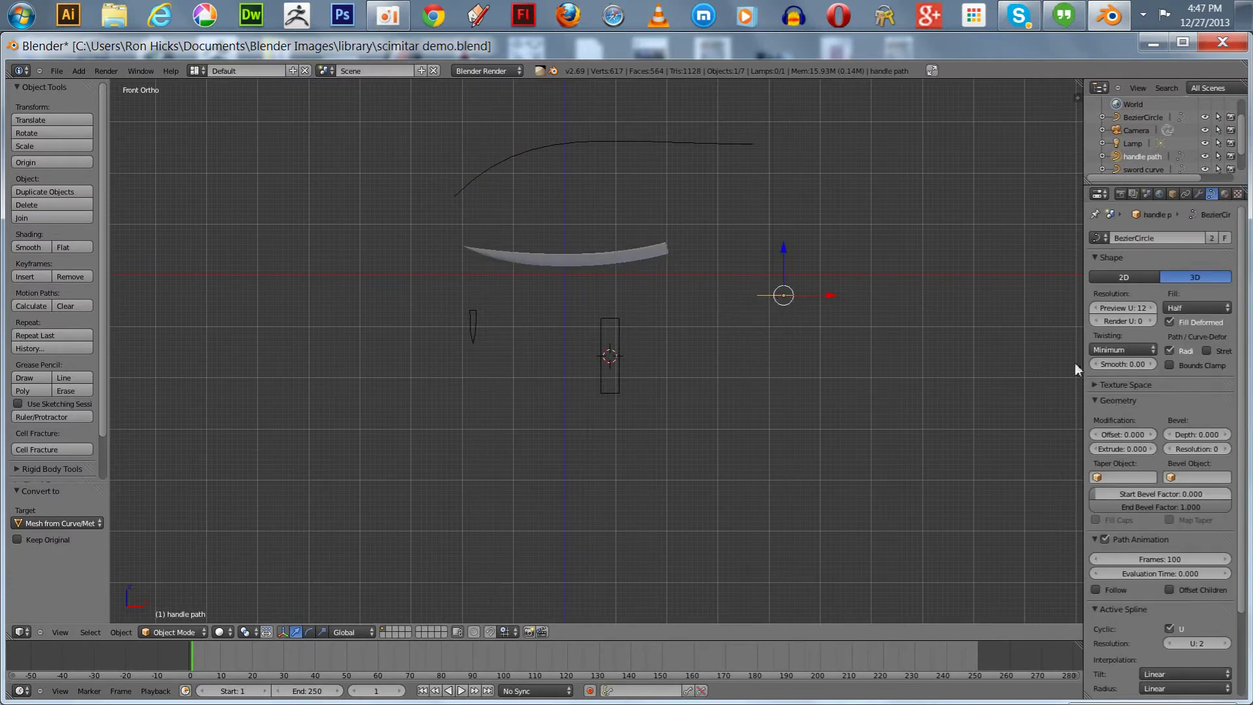
click(1169, 477)
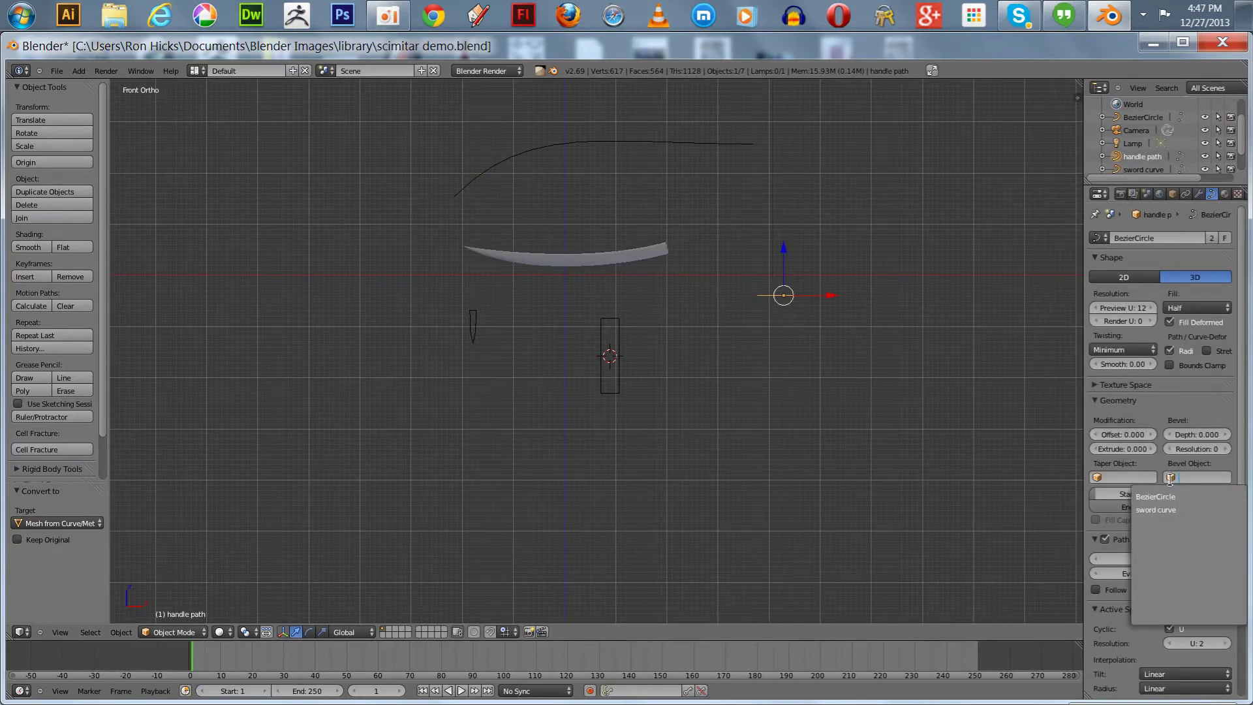
click(1156, 497)
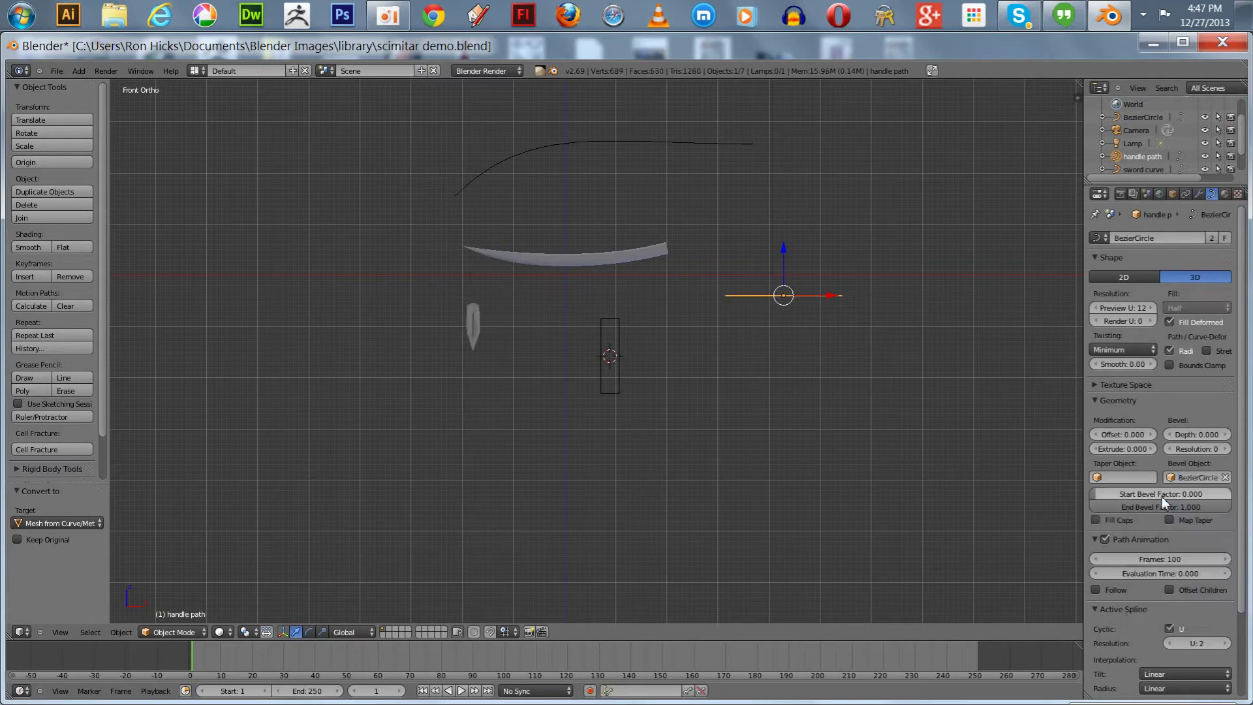
key(ctrl+z)
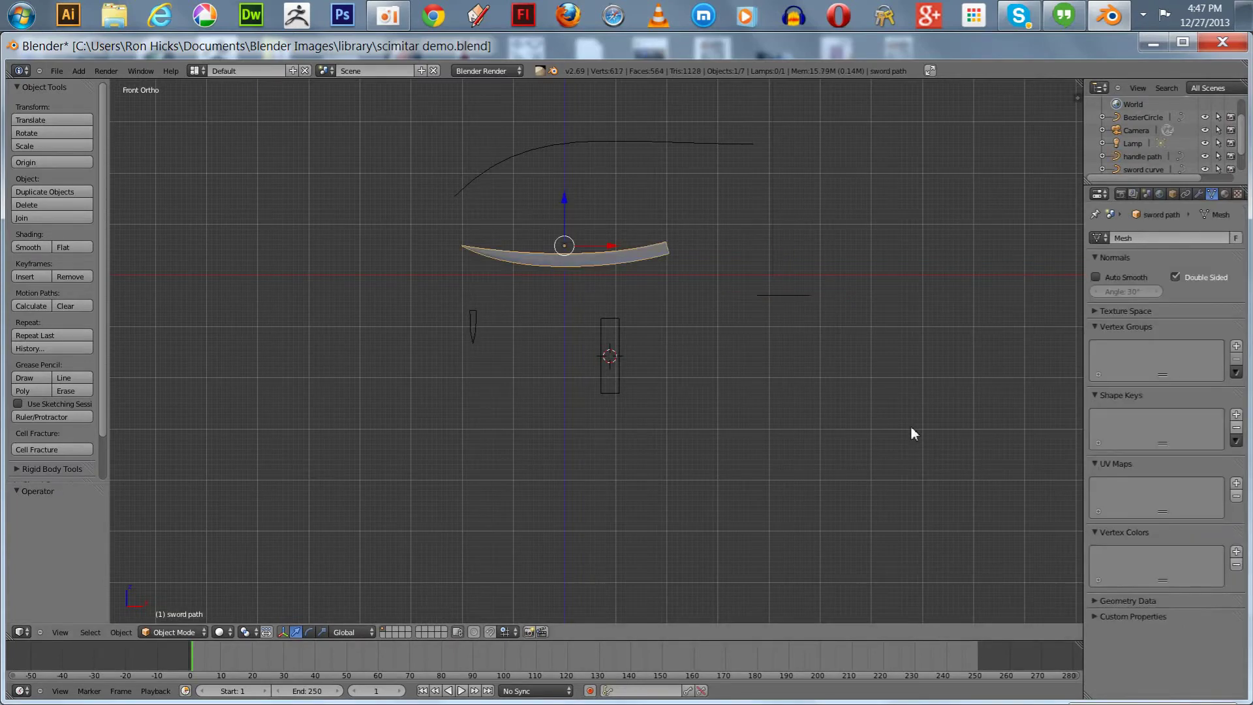
right_click(759, 294)
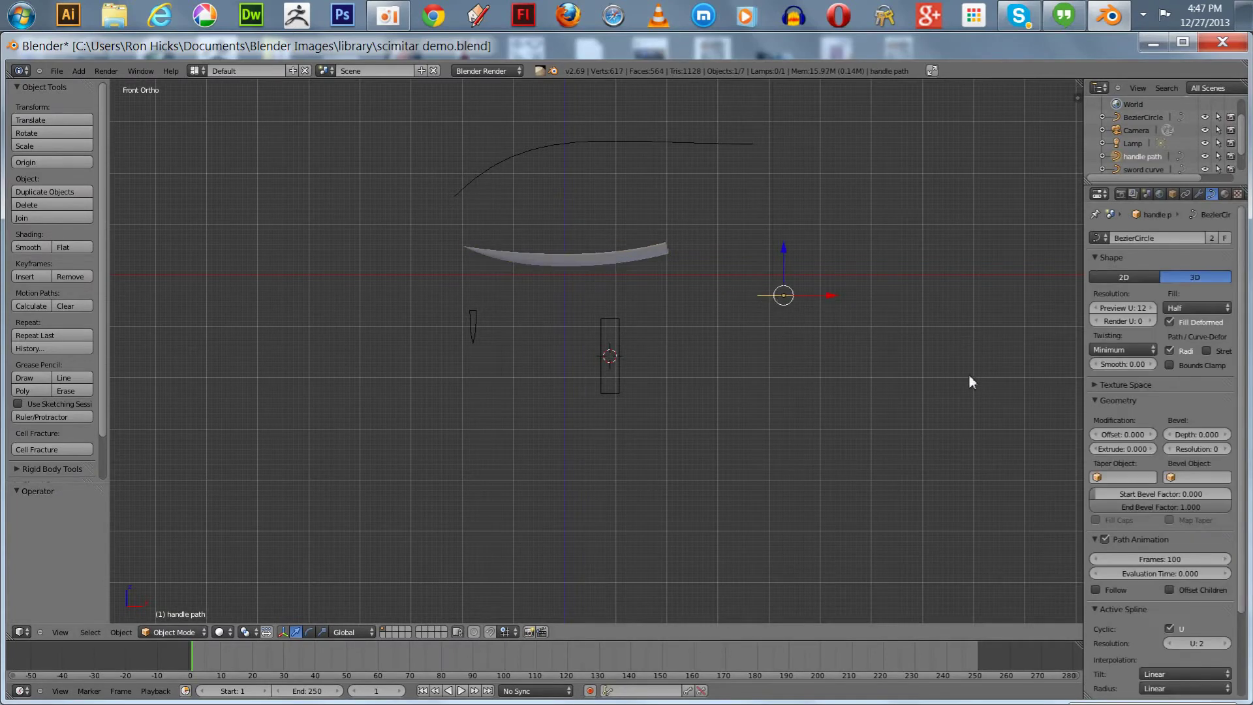
right_click(602, 388)
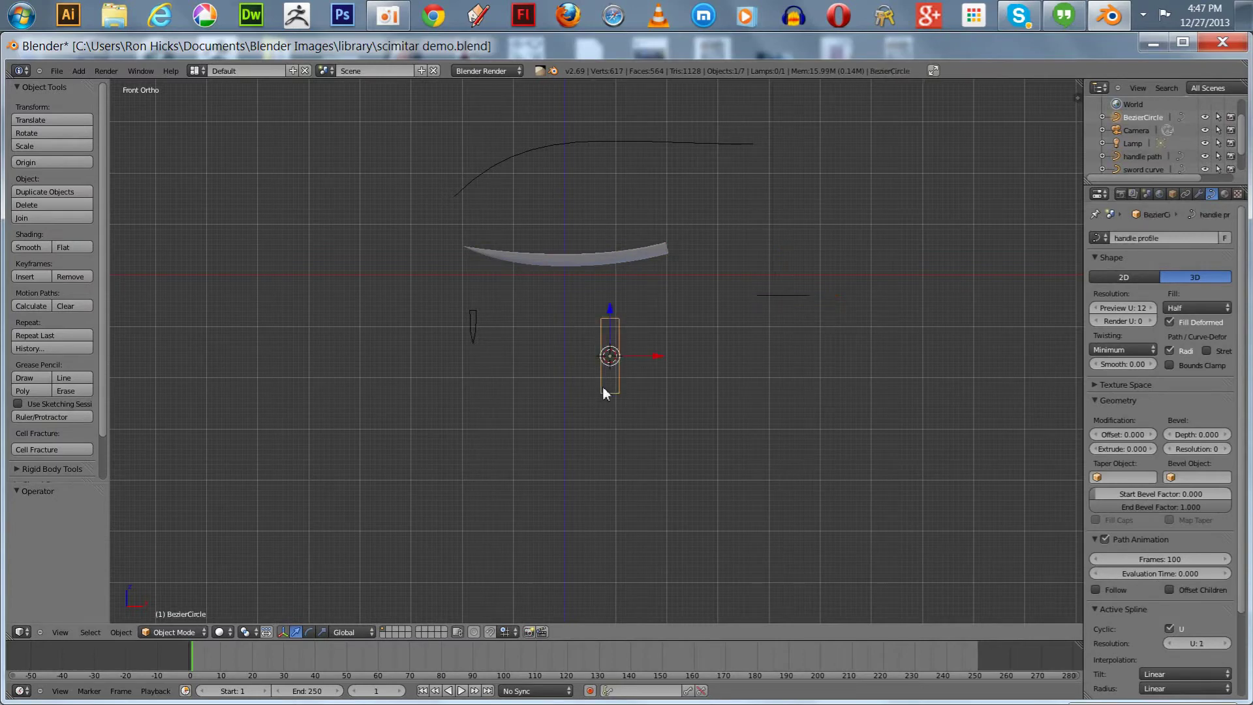
shift+right_click(770, 295)
click(1175, 478)
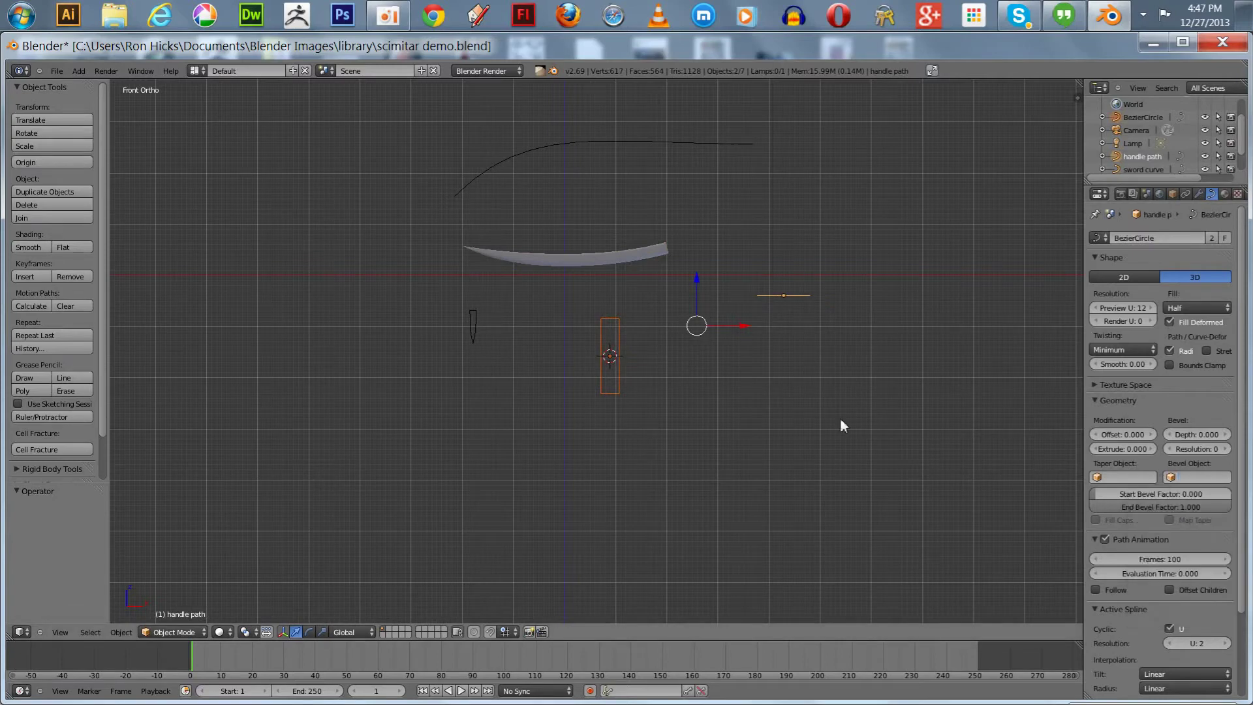
key(Tab)
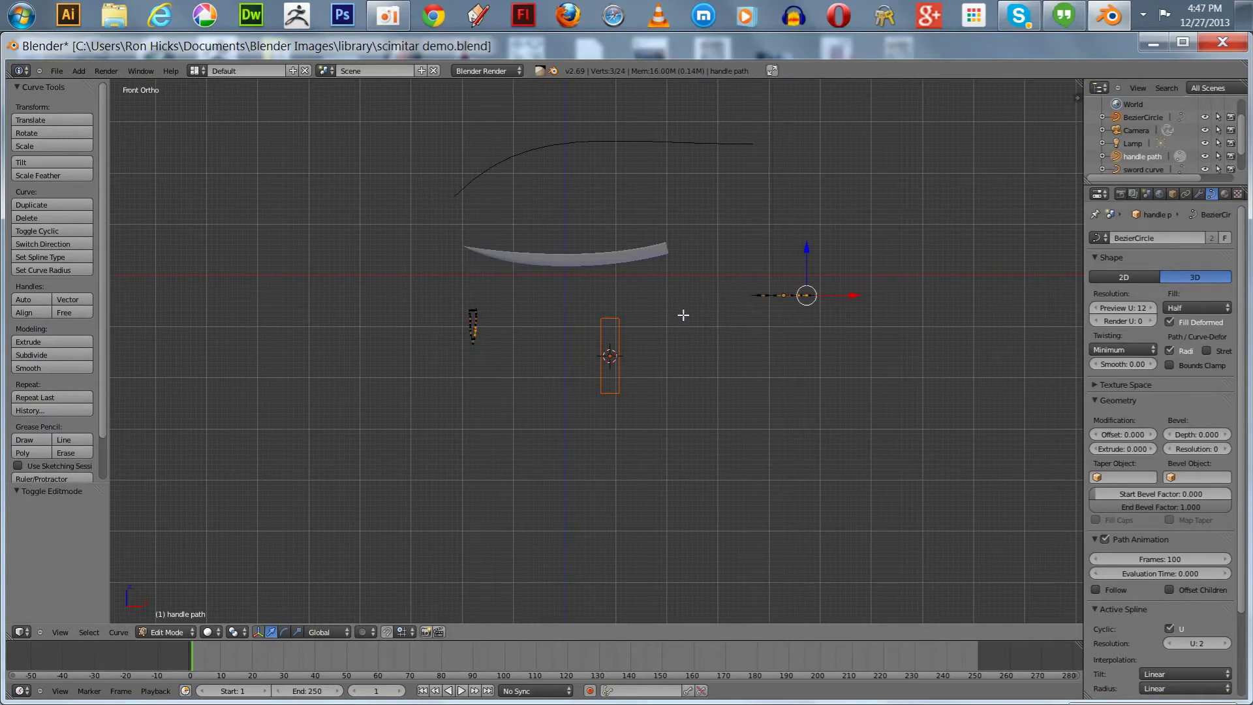
key(Tab)
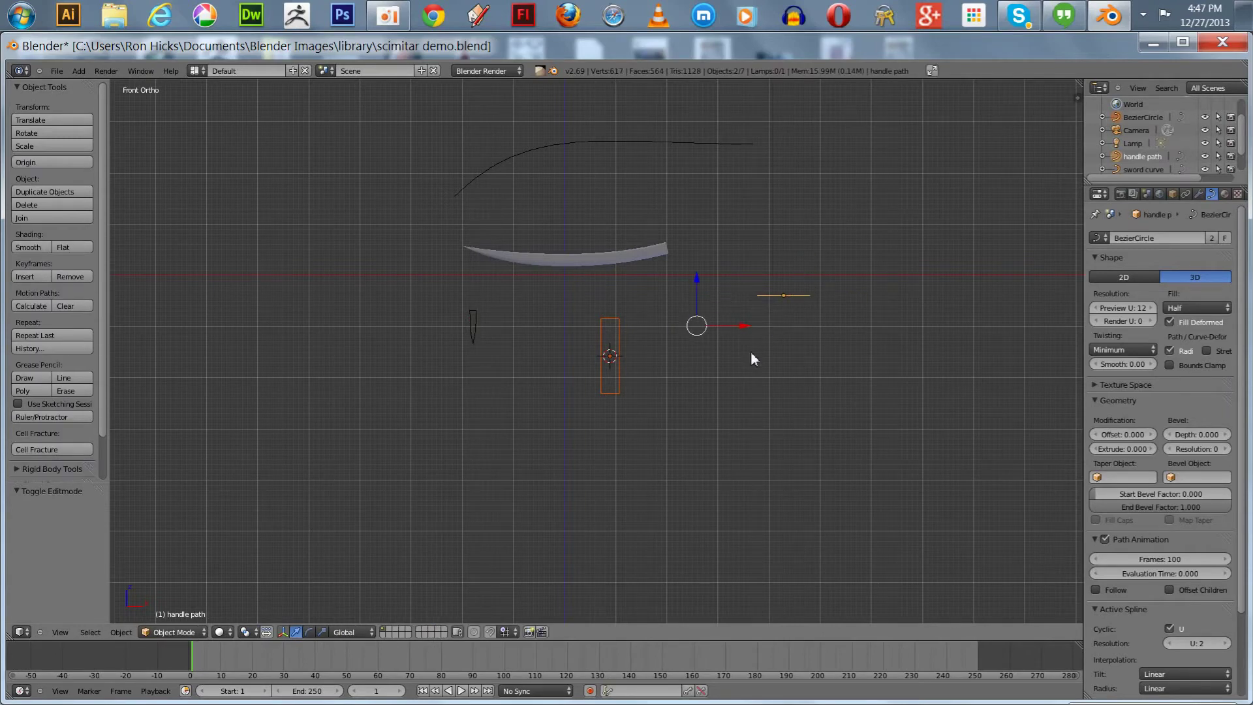
Assign BezierCircle once more as the bevel object of the handle path alone, and undo the assignment
key(a)
right_click(794, 292)
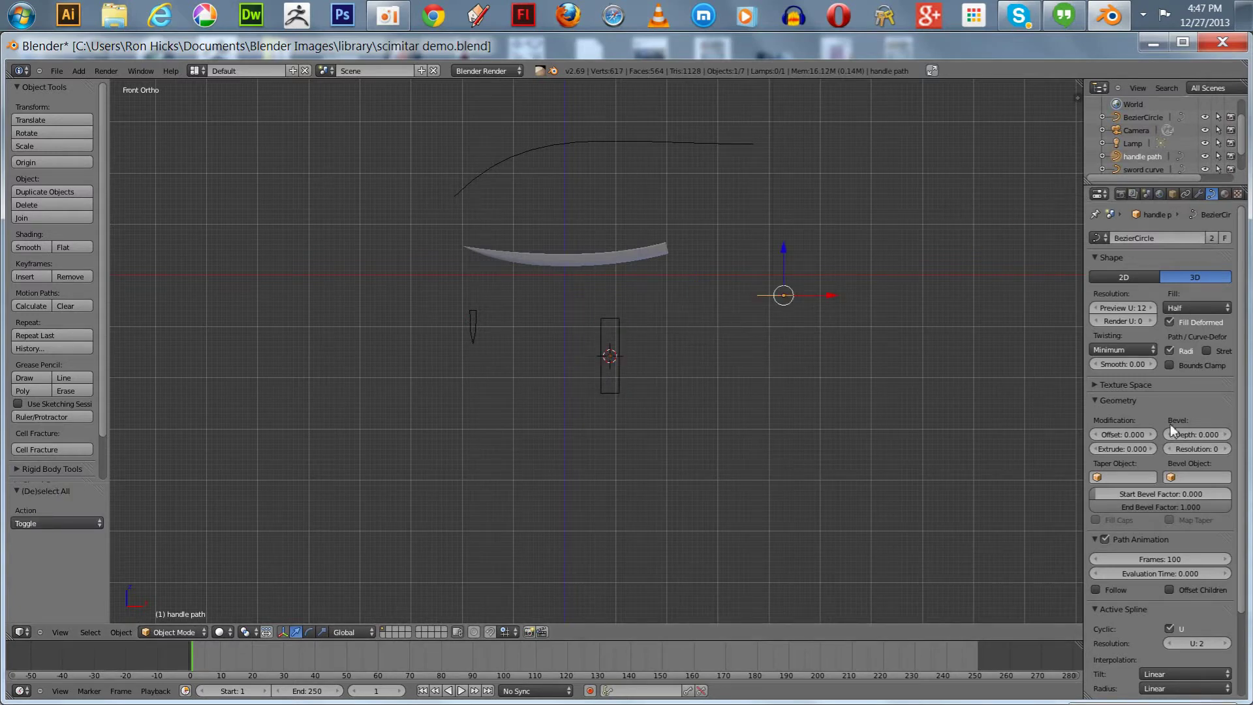
click(1197, 477)
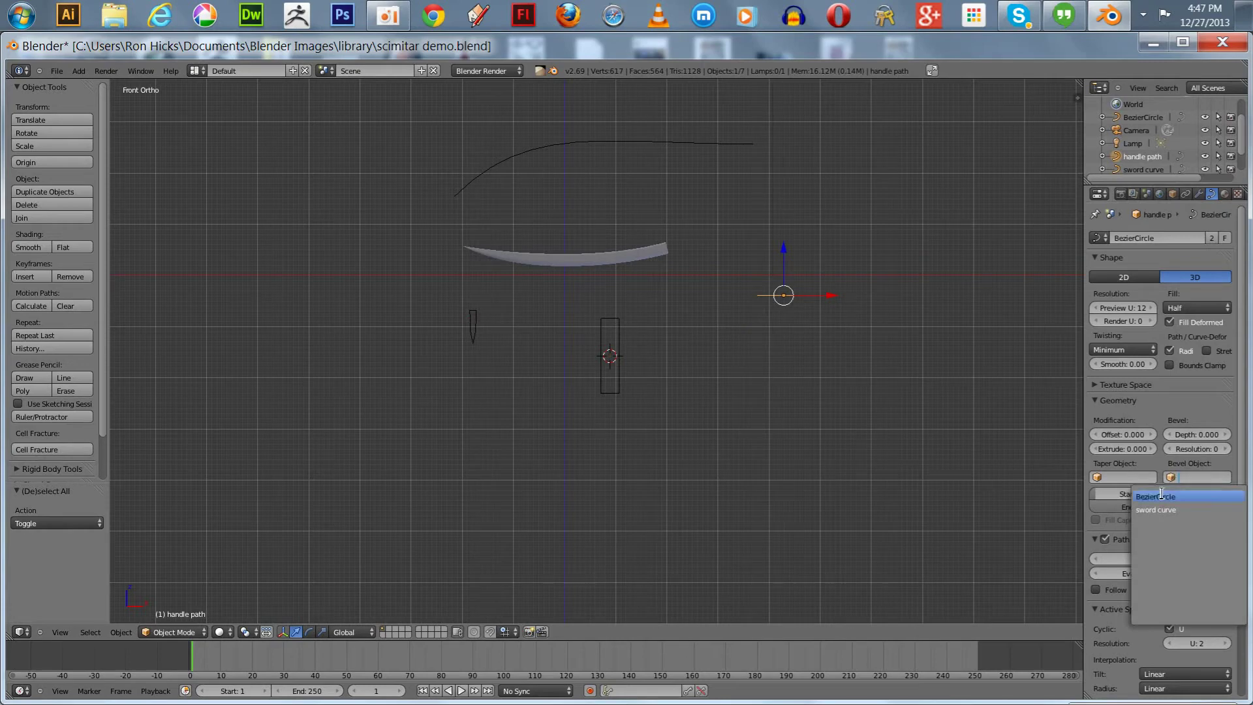
click(1160, 495)
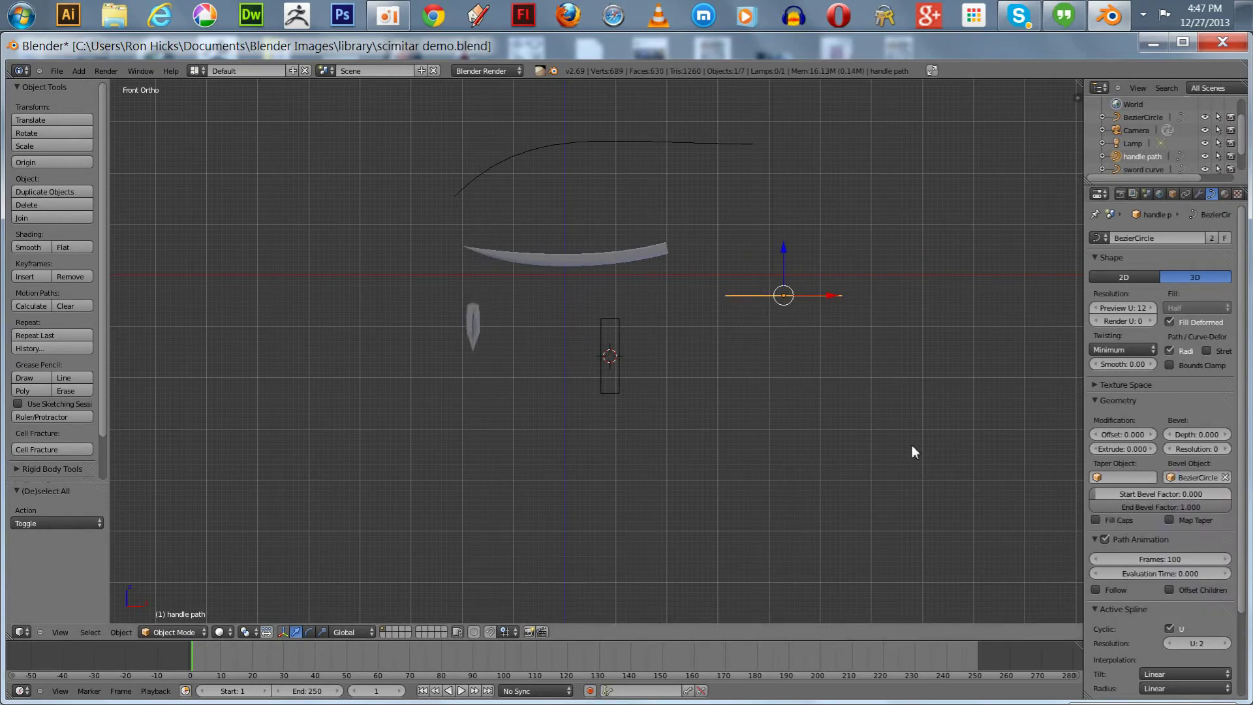
key(ctrl+z)
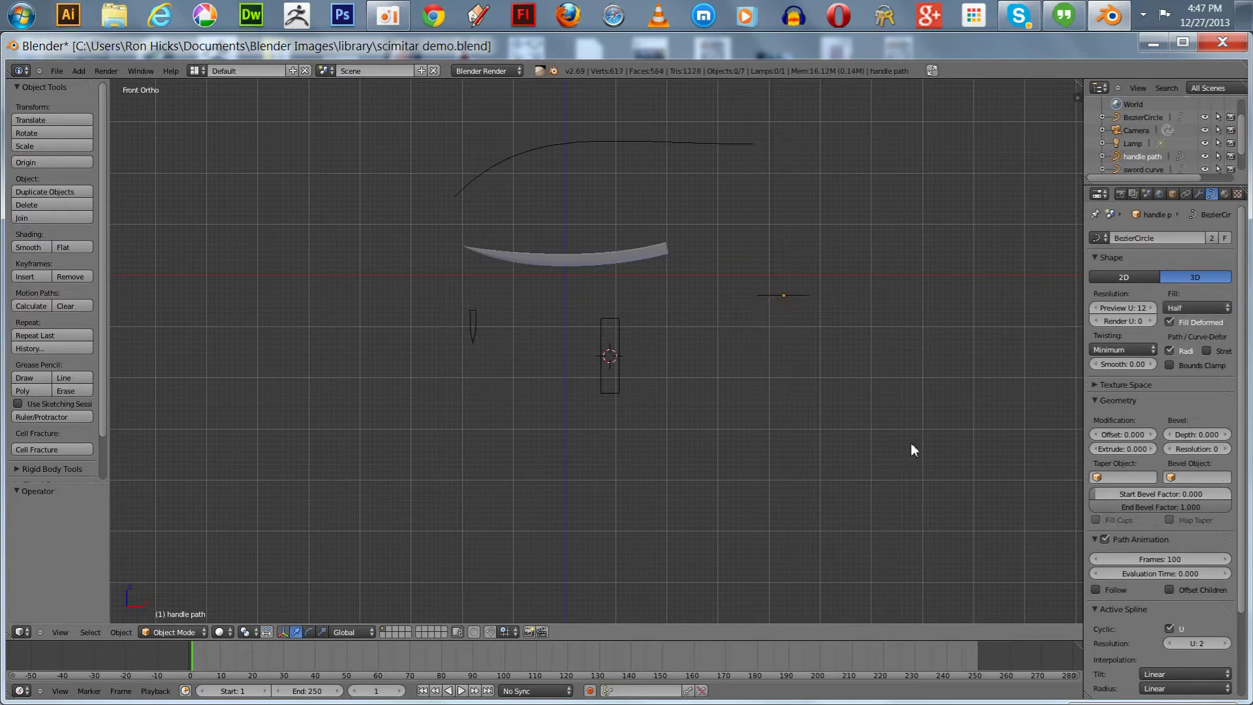
Delete the sword curve above the blade and the small pointed blade profile below it
right_click(565, 264)
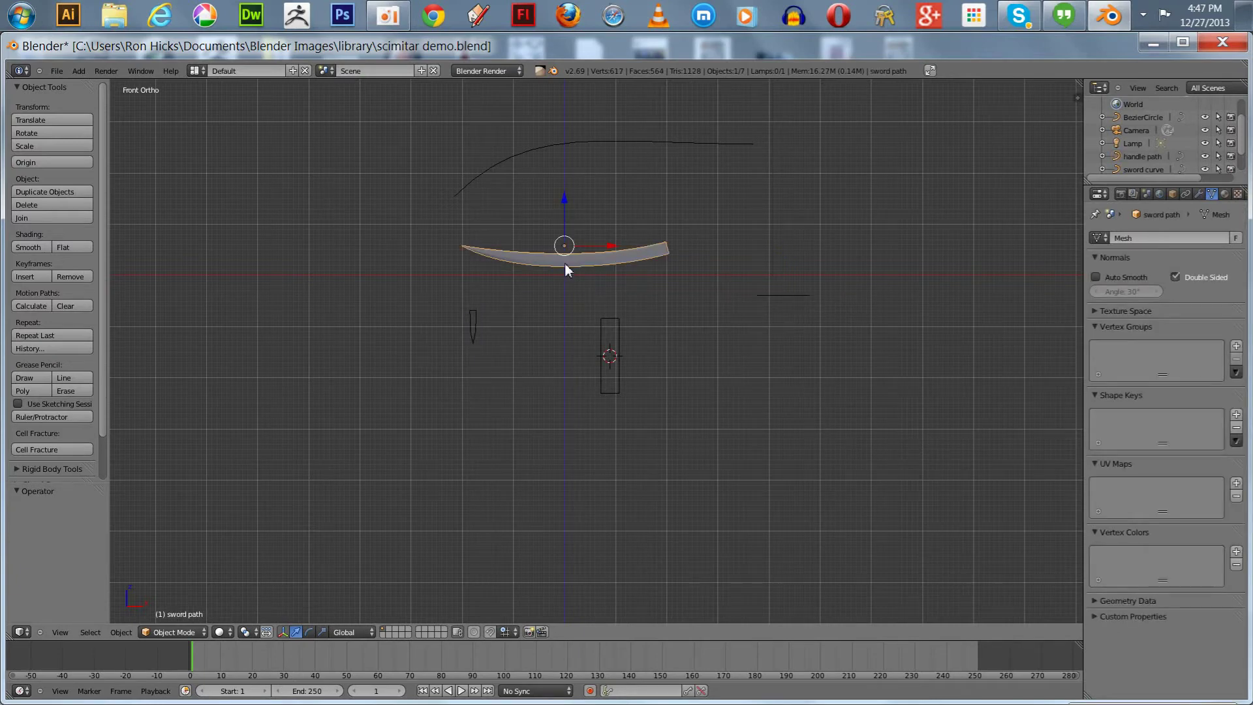
right_click(492, 169)
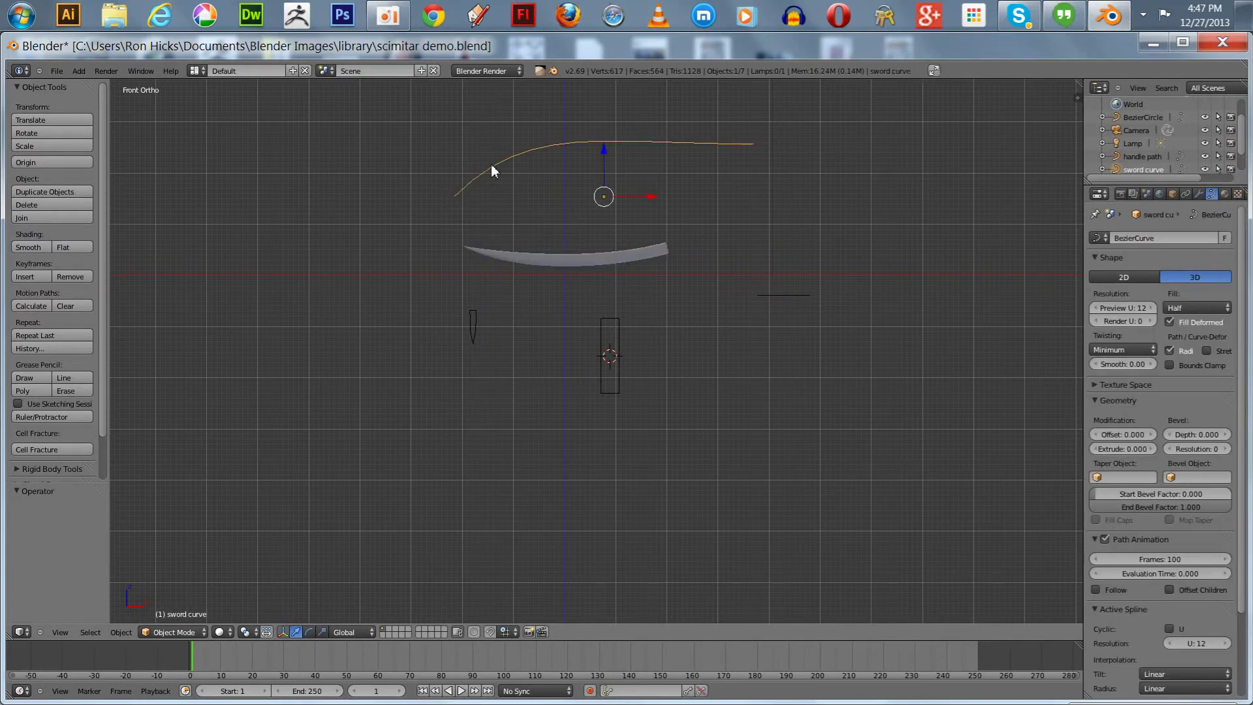
key(x)
click(490, 167)
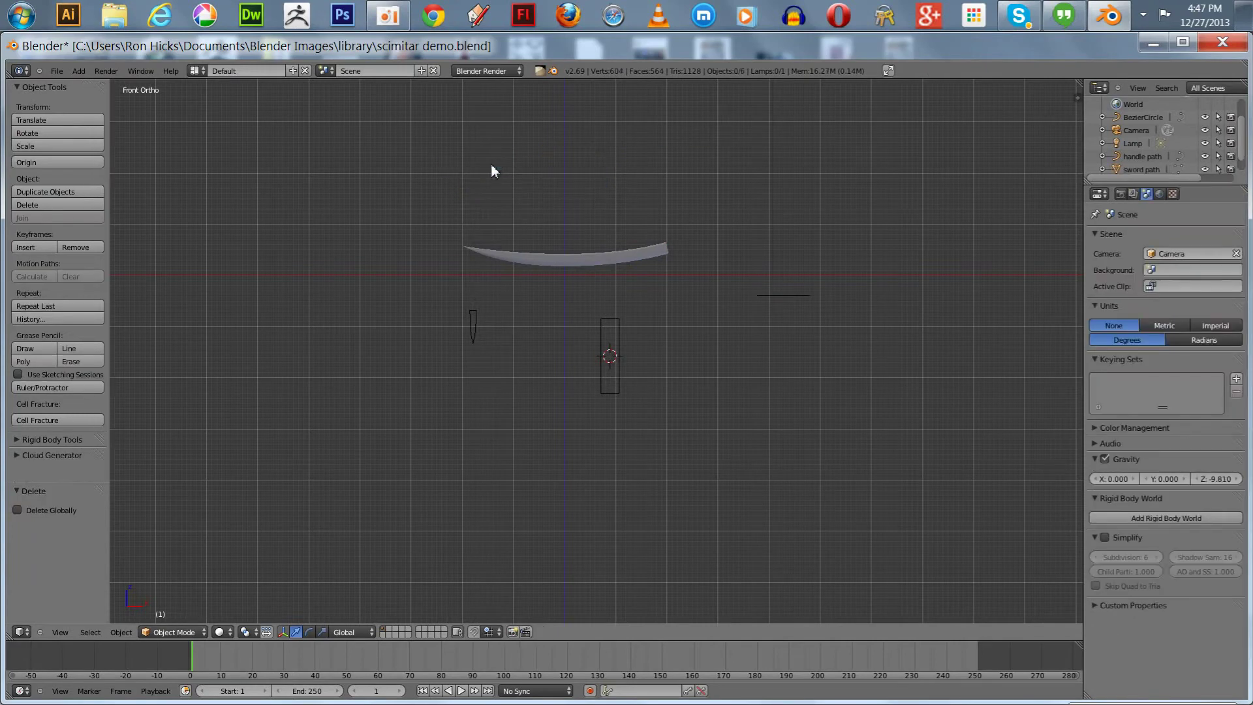
right_click(467, 330)
key(x)
click(443, 331)
Rename the narrow rectangular BezierCircle object as "handle profile"
right_click(764, 296)
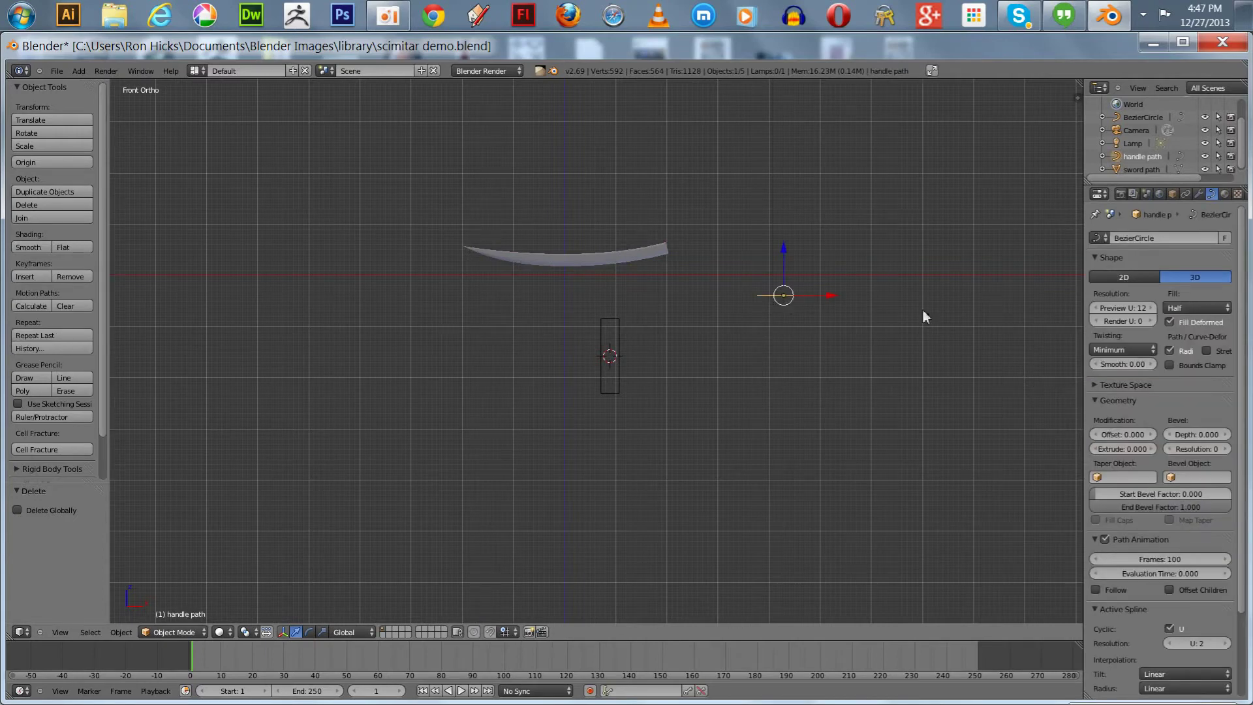
click(1165, 478)
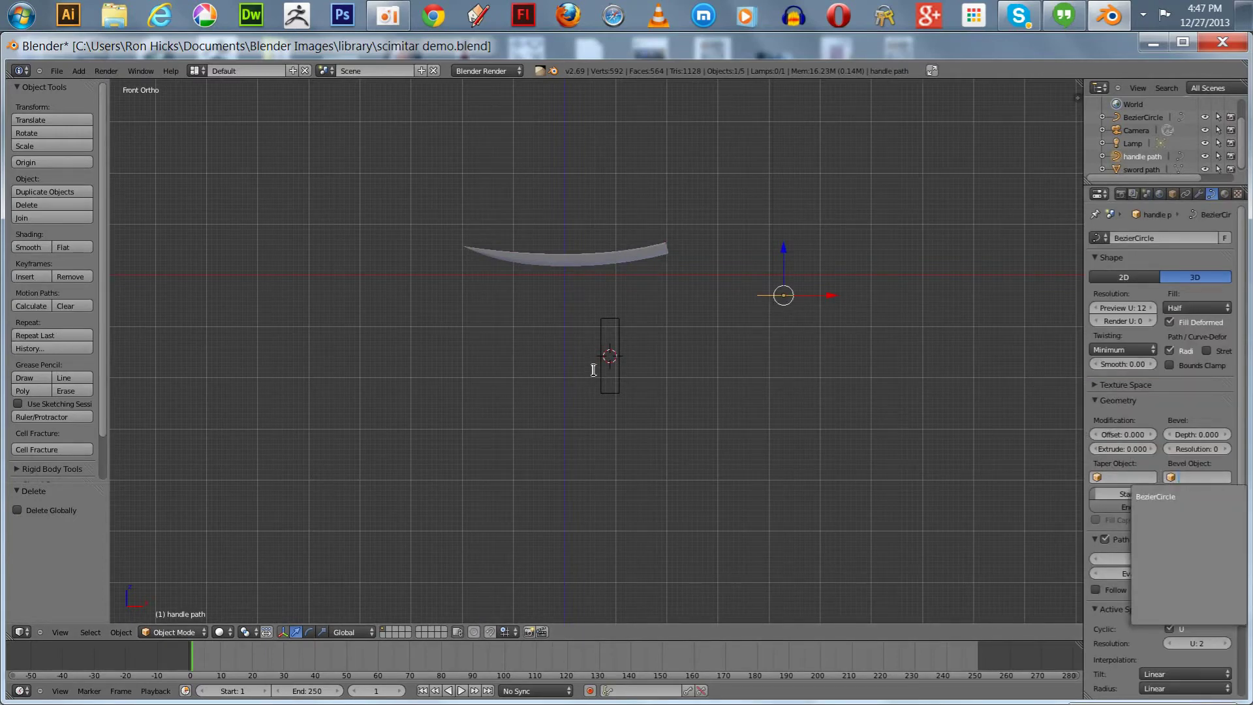
click(1141, 116)
click(1142, 116)
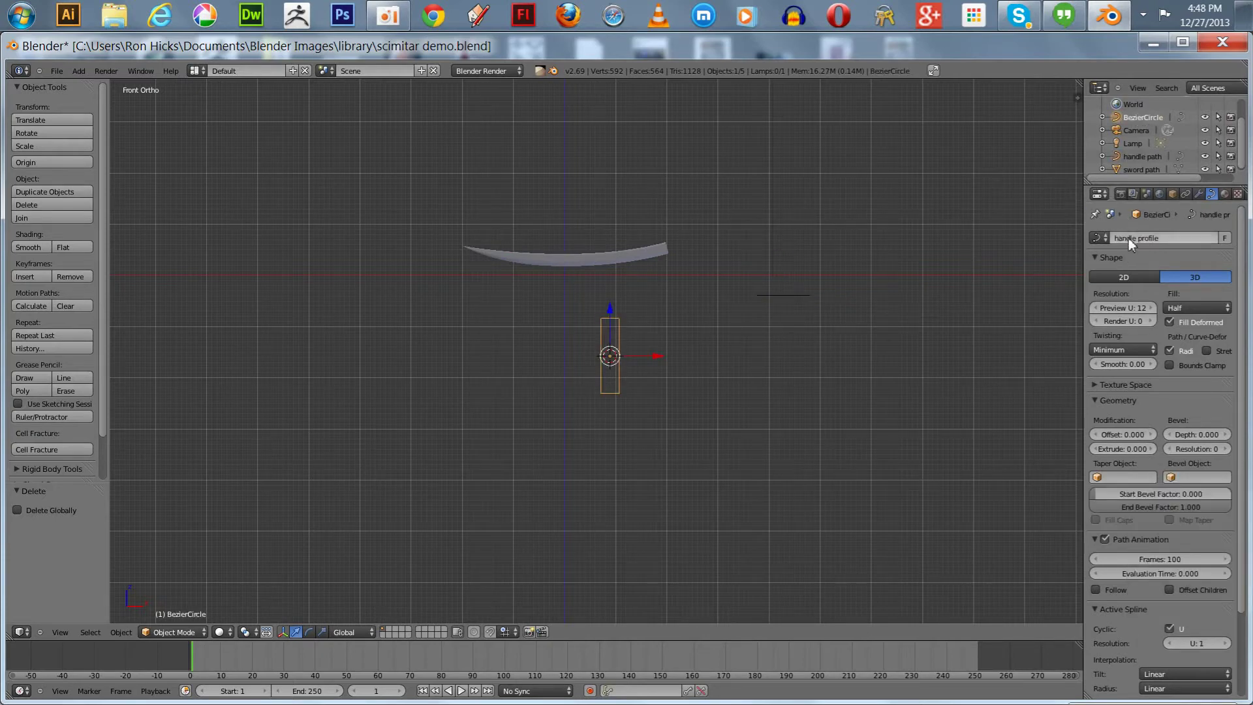
click(1172, 194)
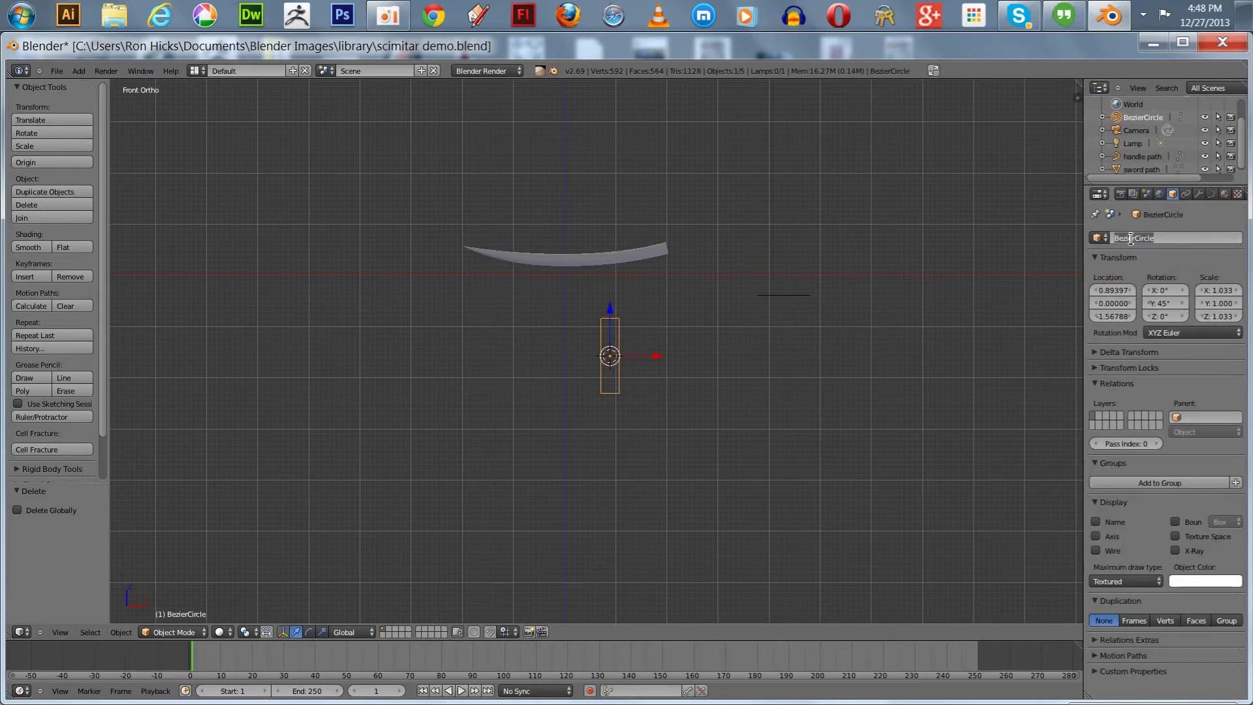
text(handle )
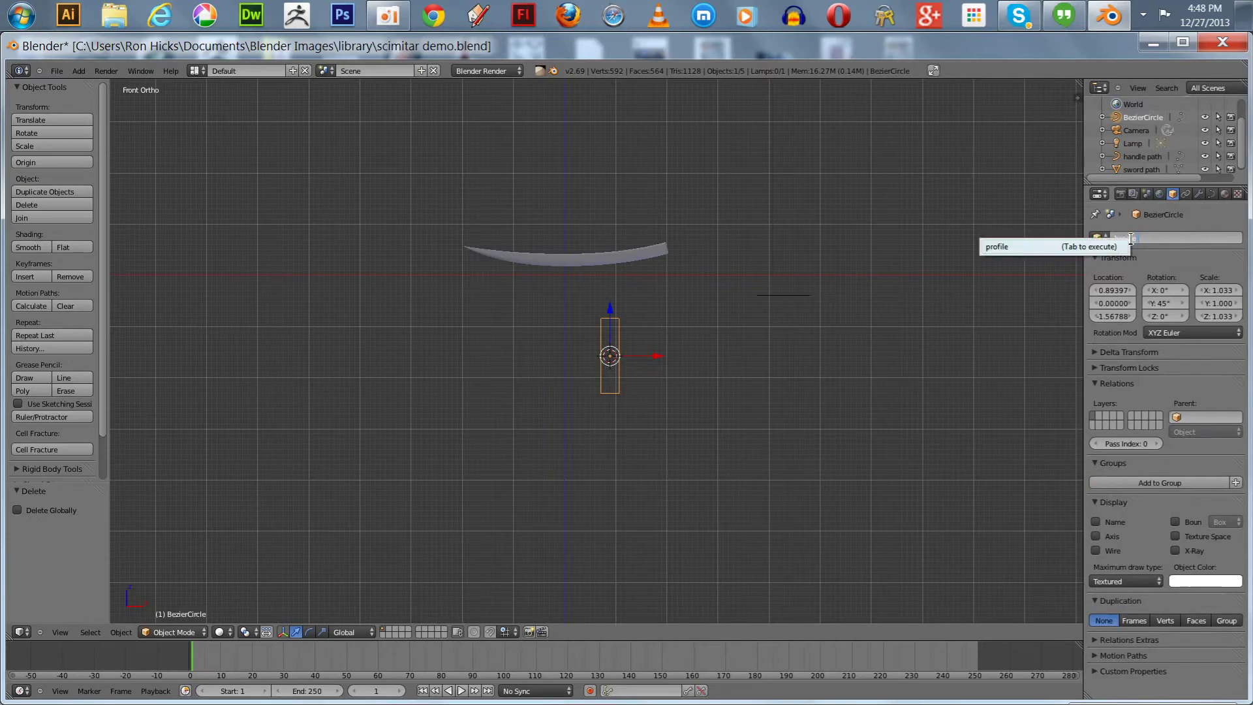
text(profile)
key(Return)
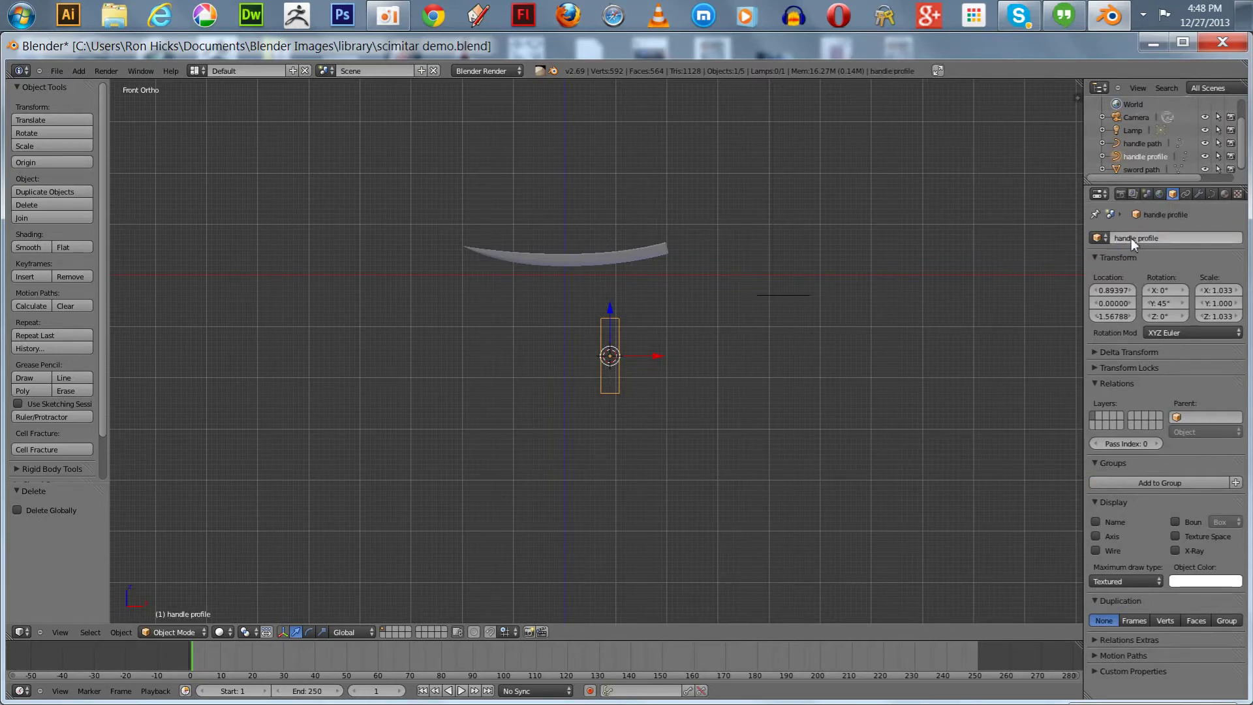
Try handle profile as the handle path's bevel object, inspect the shape at an angle, and undo the assignment
click(1131, 145)
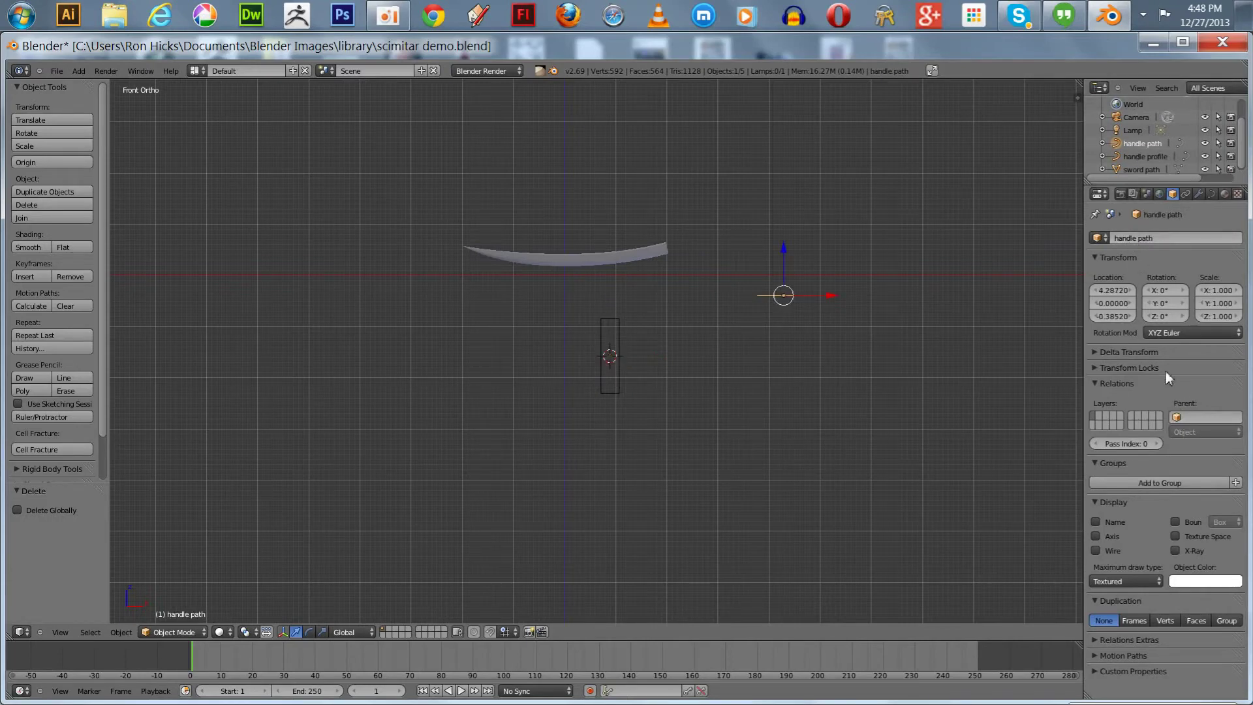
click(1212, 193)
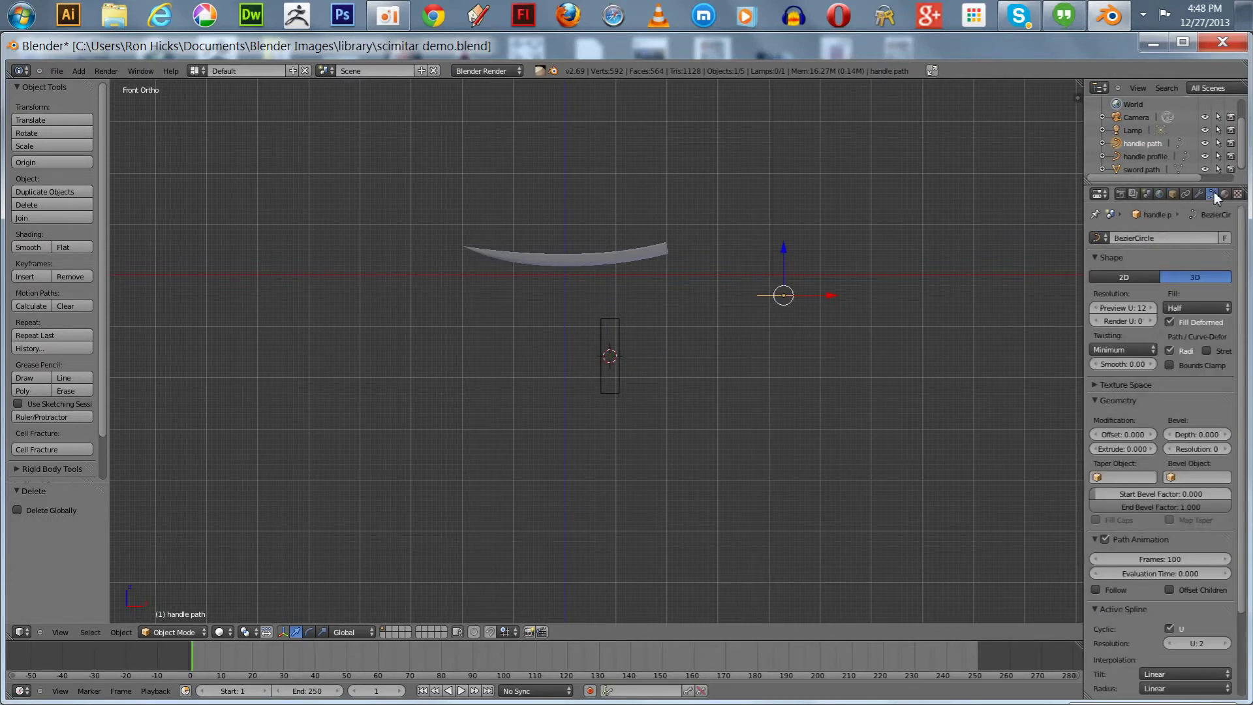
click(1175, 477)
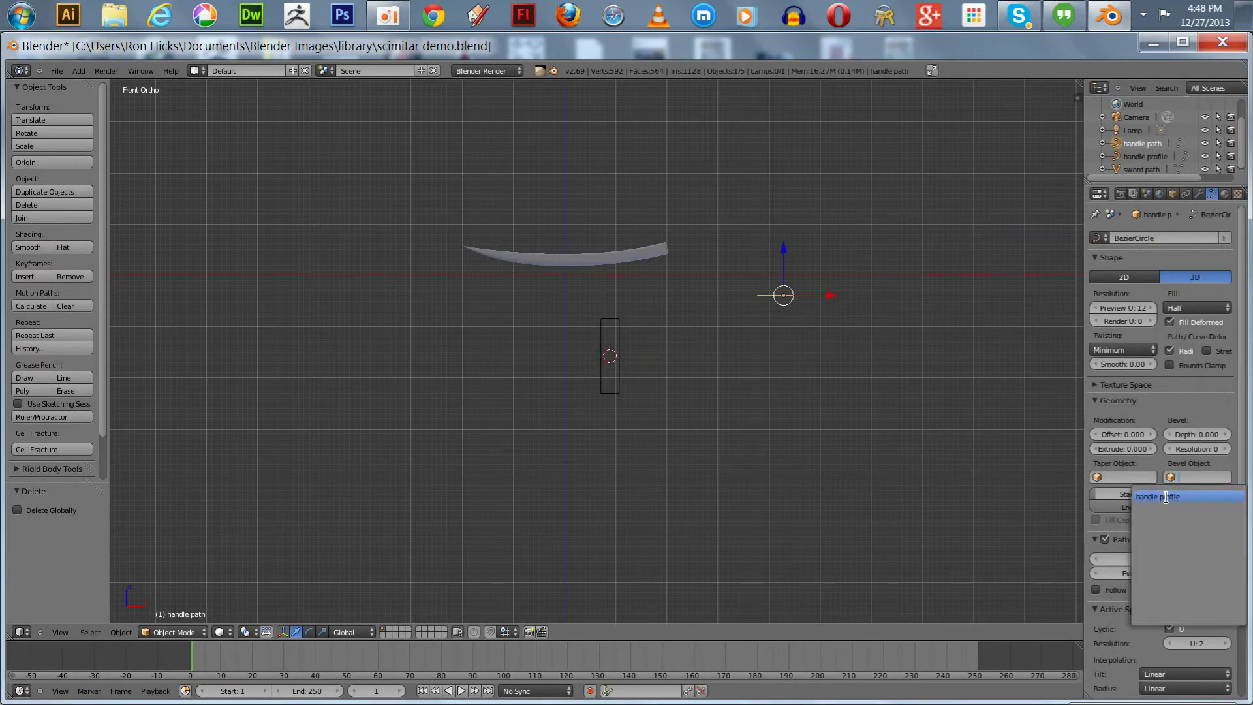
click(1165, 497)
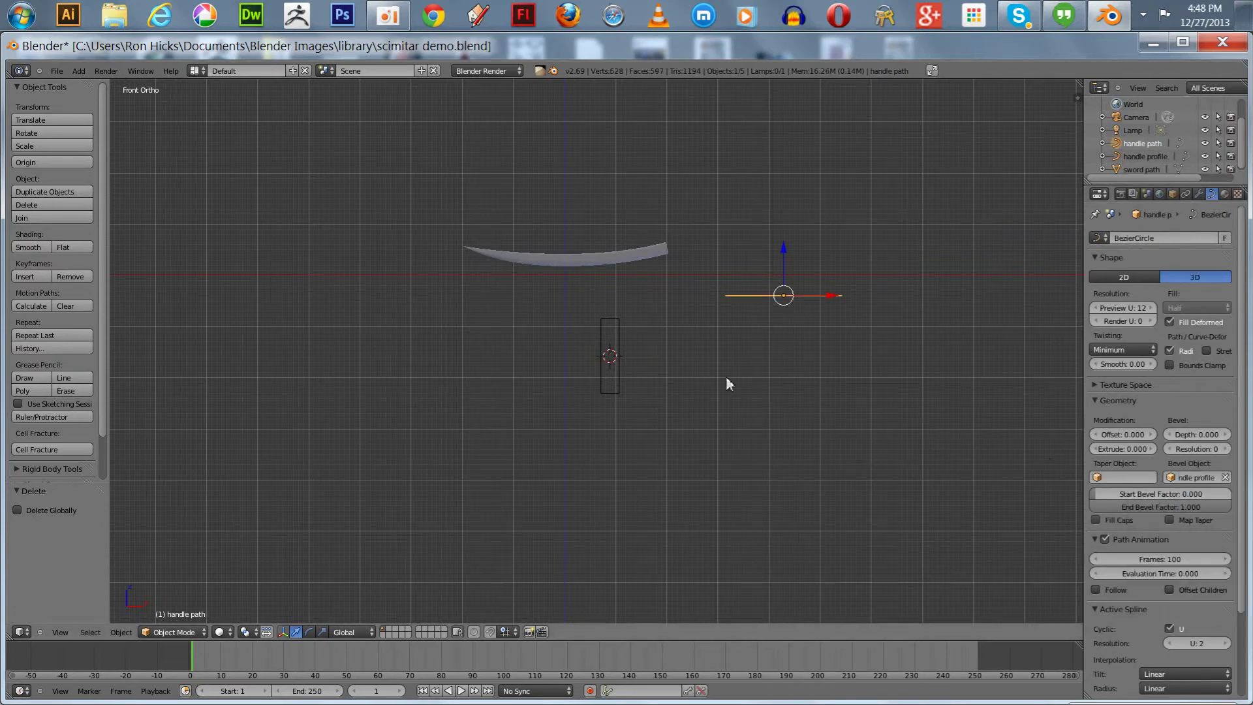
middle_drag(726, 377, 731, 405)
key(ctrl+z)
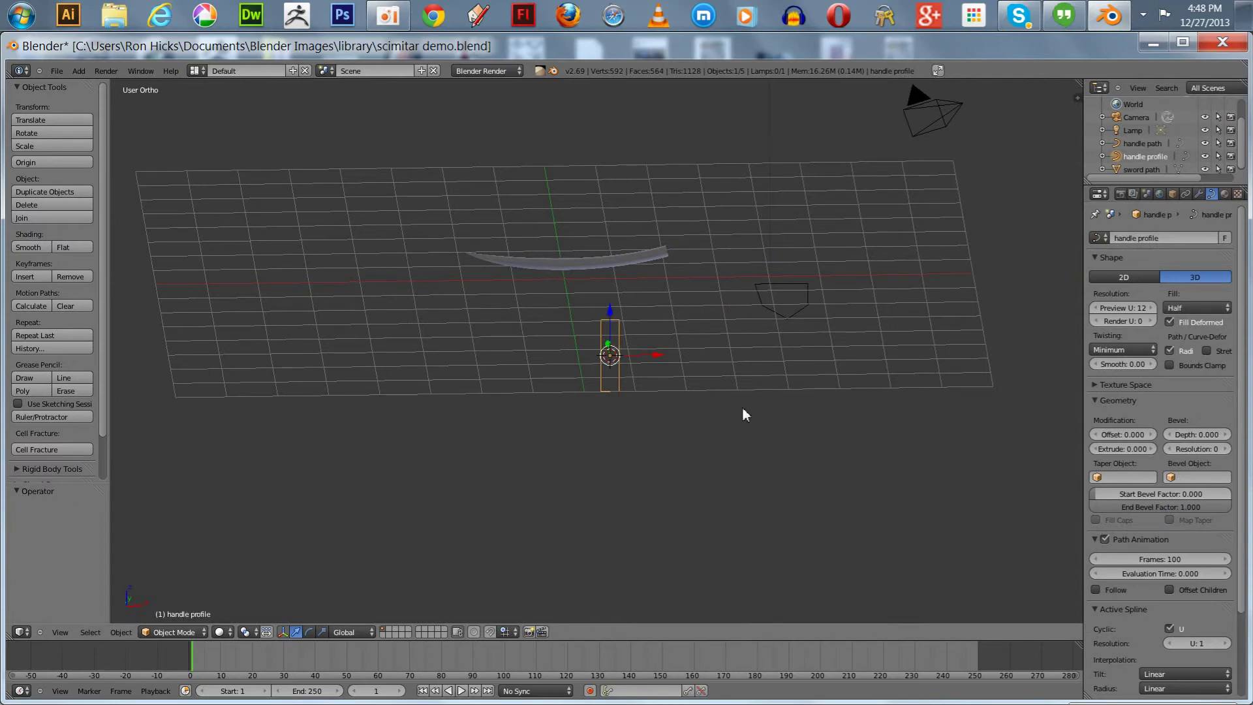
Rotate the existing handle path 90° about the X axis to reveal its shape in front view, and delete the object
key(KP_1)
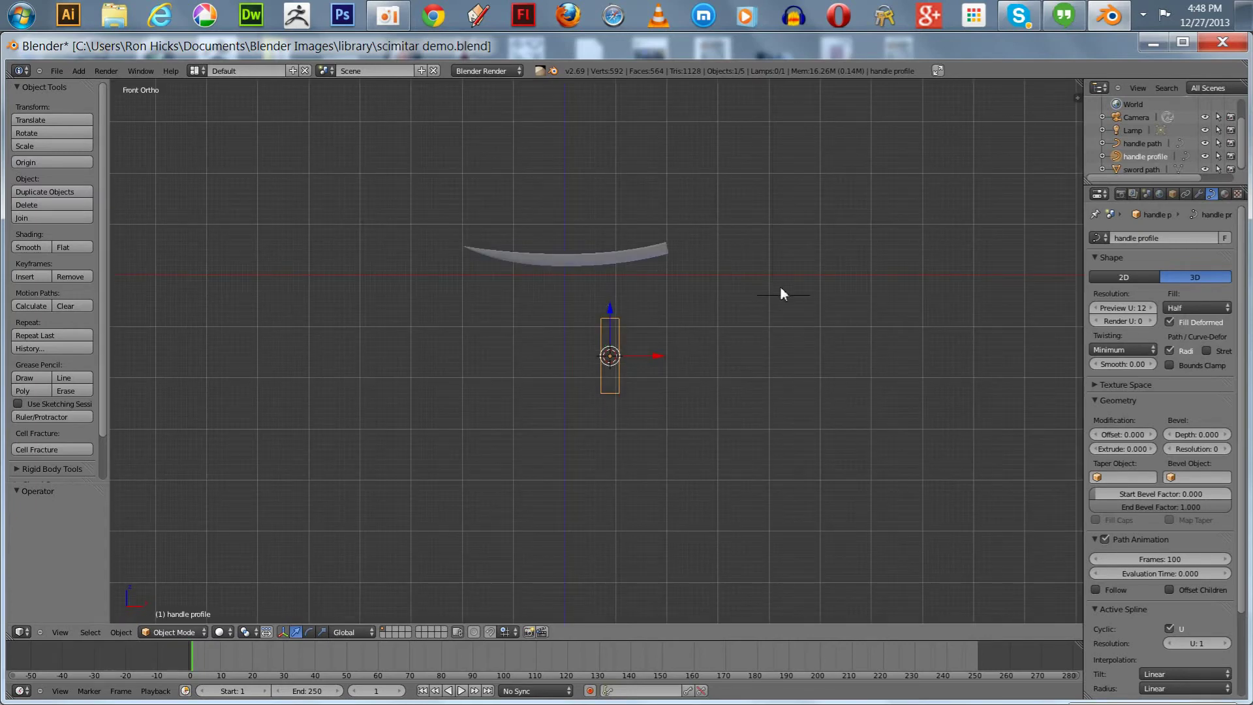
right_click(780, 291)
text(rx)
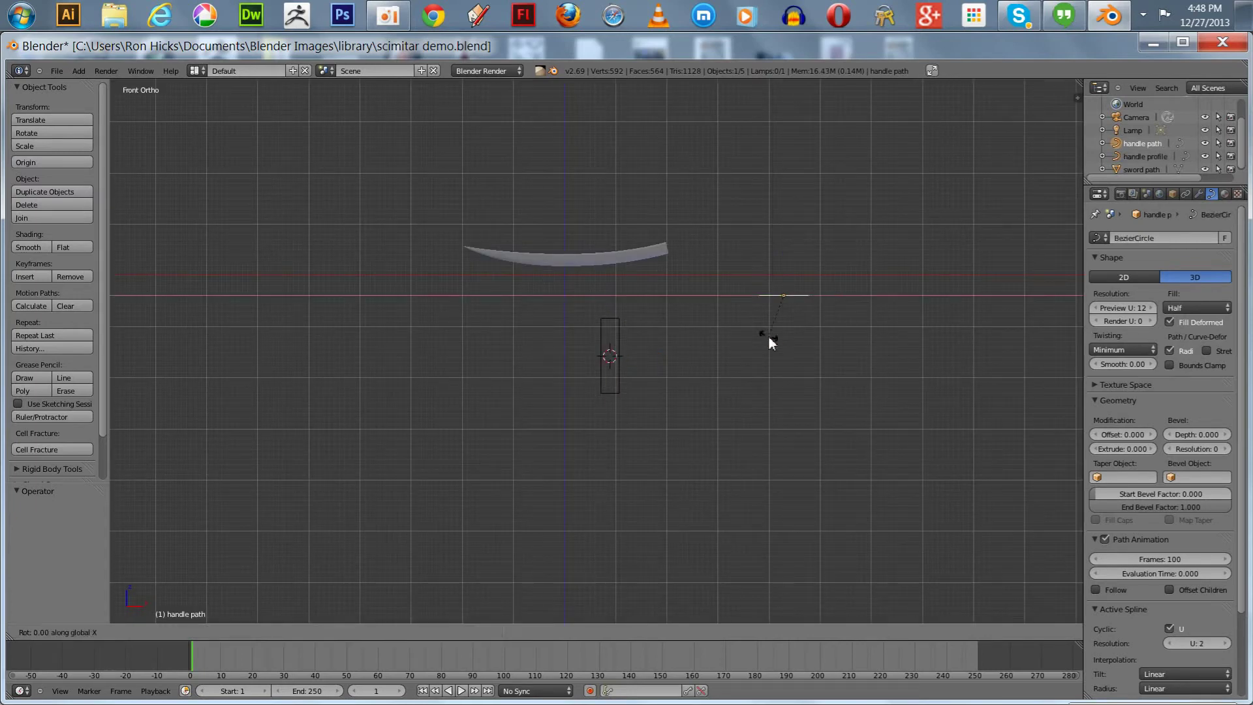
text(90)
key(Return)
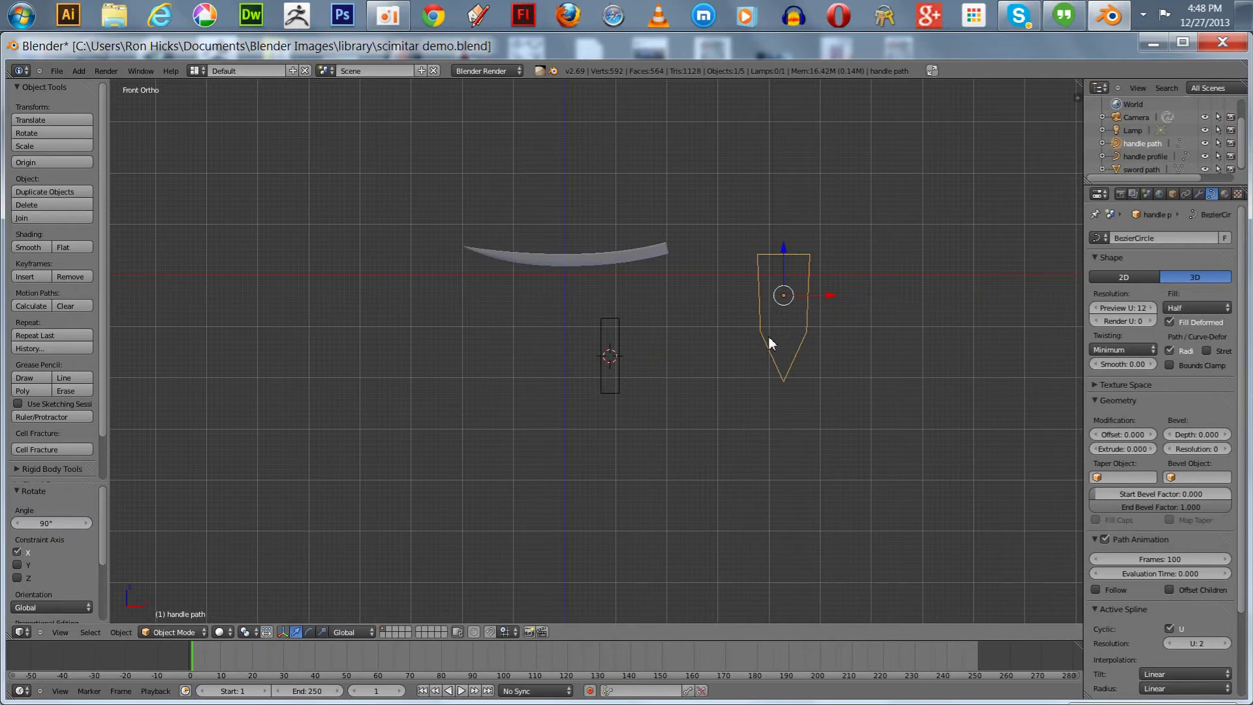
key(x)
click(769, 336)
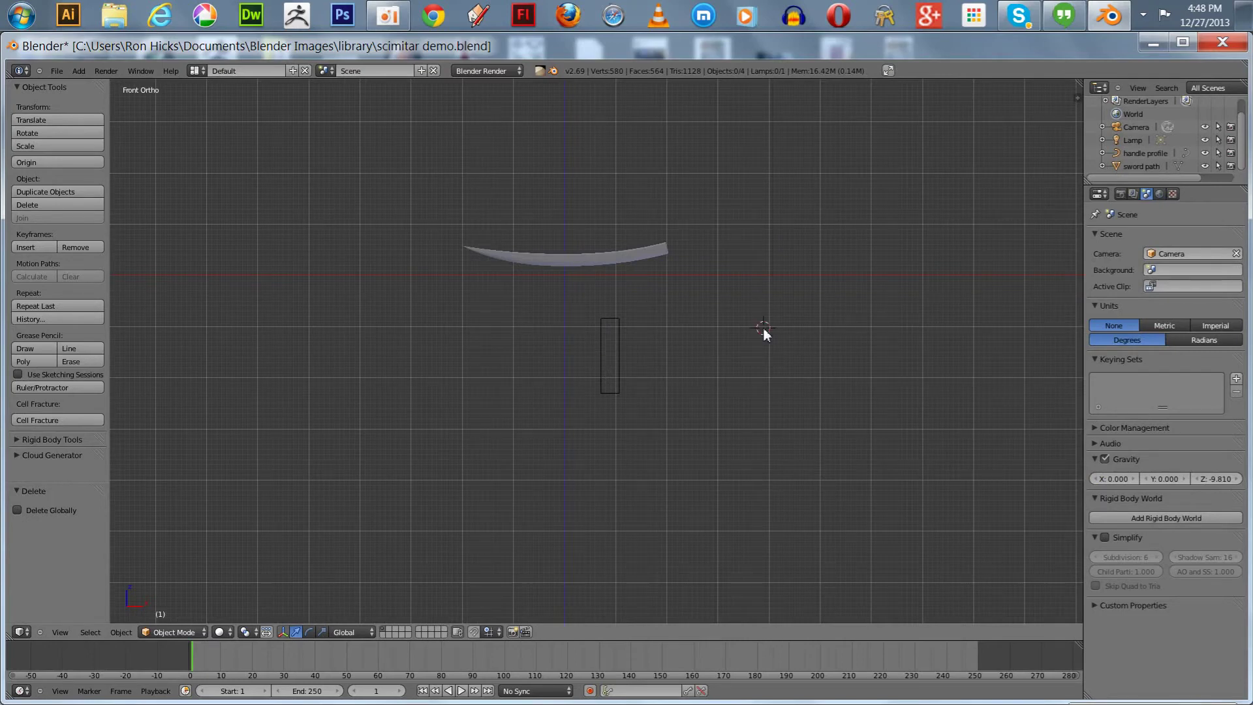
Add a new Path curve to the right of the rectangular profile and rename the object as "handle path"
key(space)
mouse_move(763, 329)
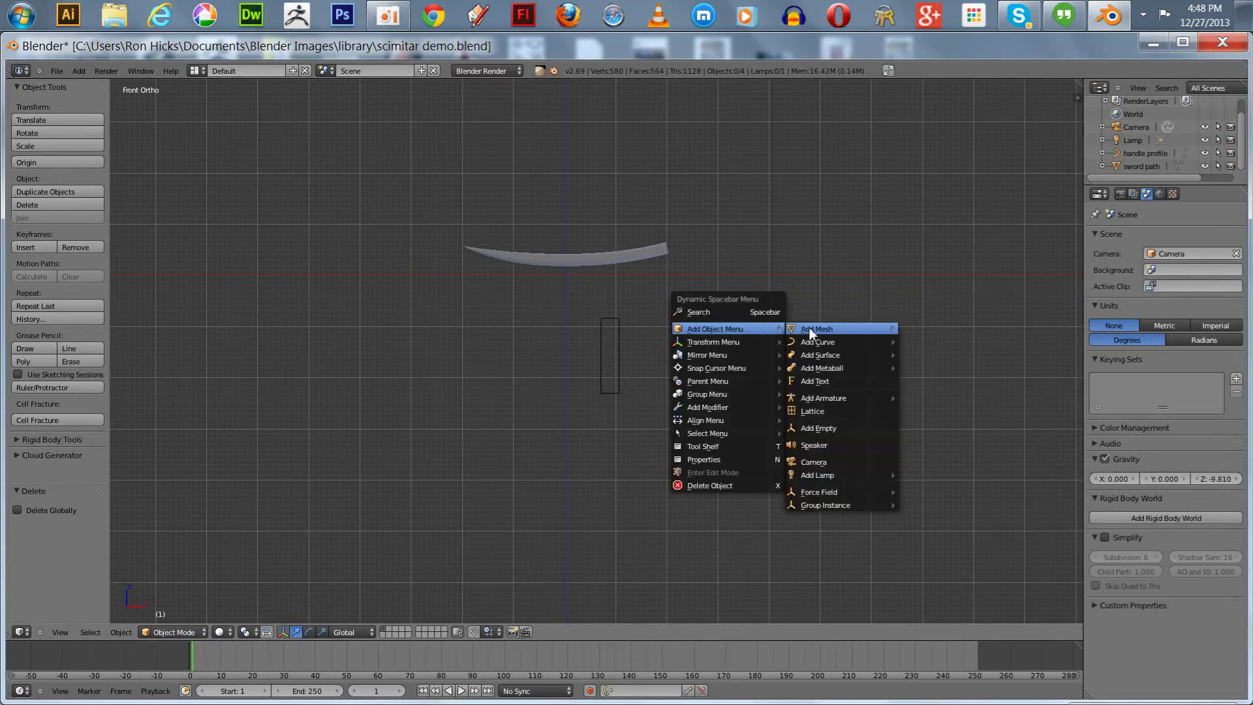
mouse_move(816, 342)
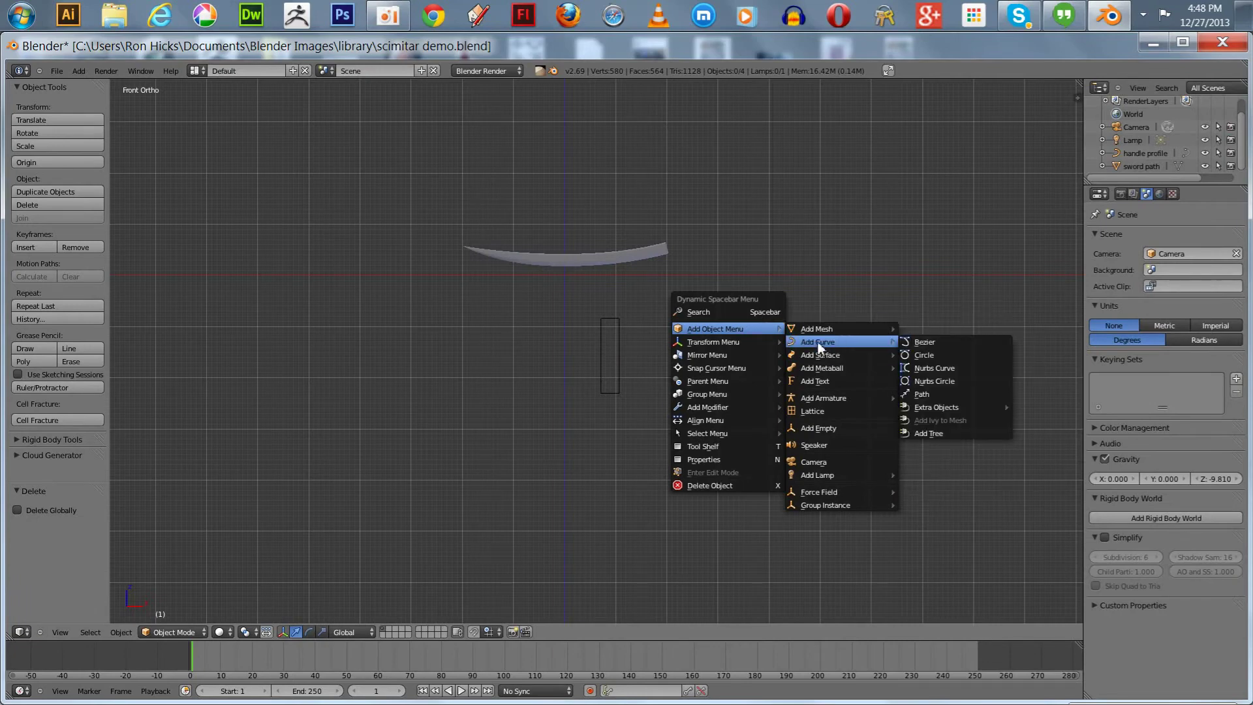
click(934, 394)
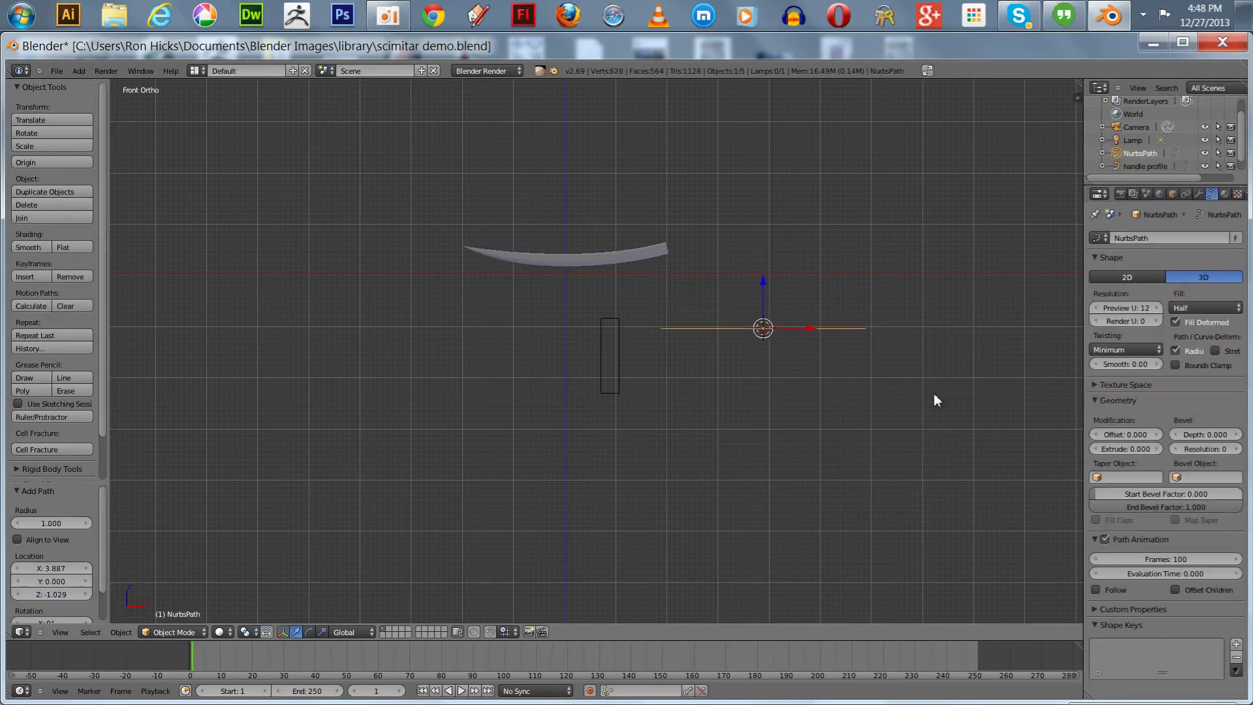
click(1175, 194)
click(1158, 242)
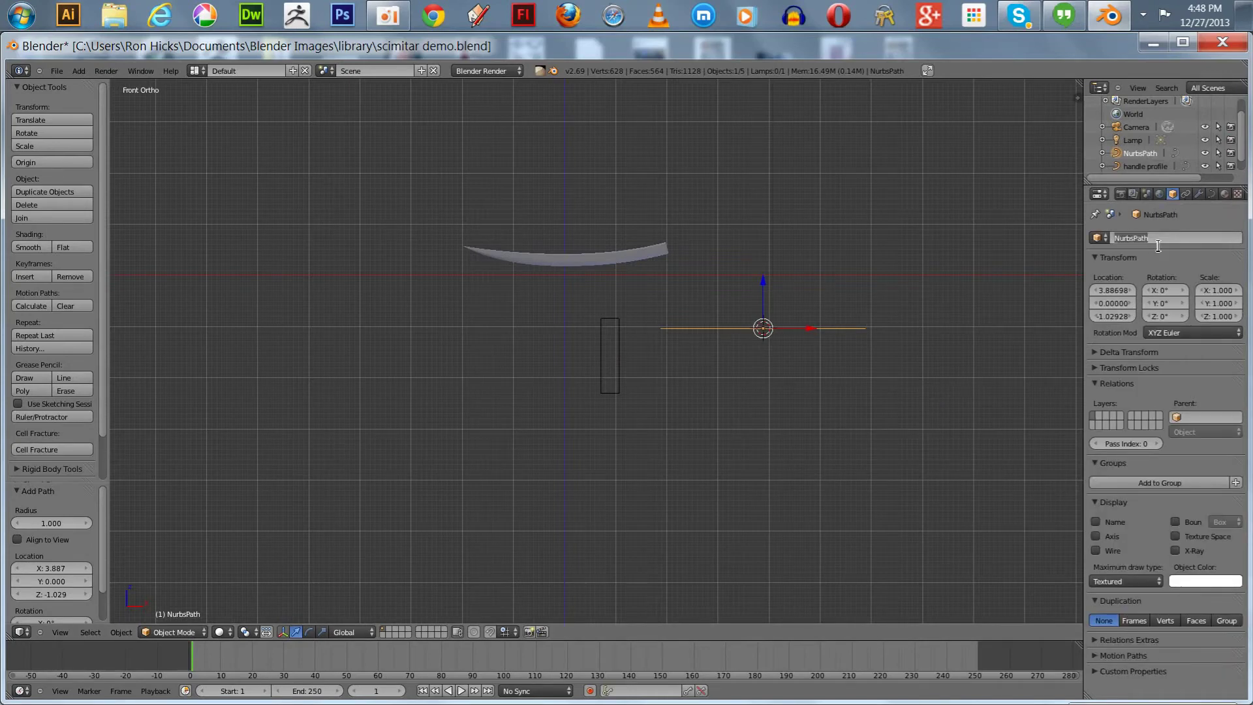
text(handle path)
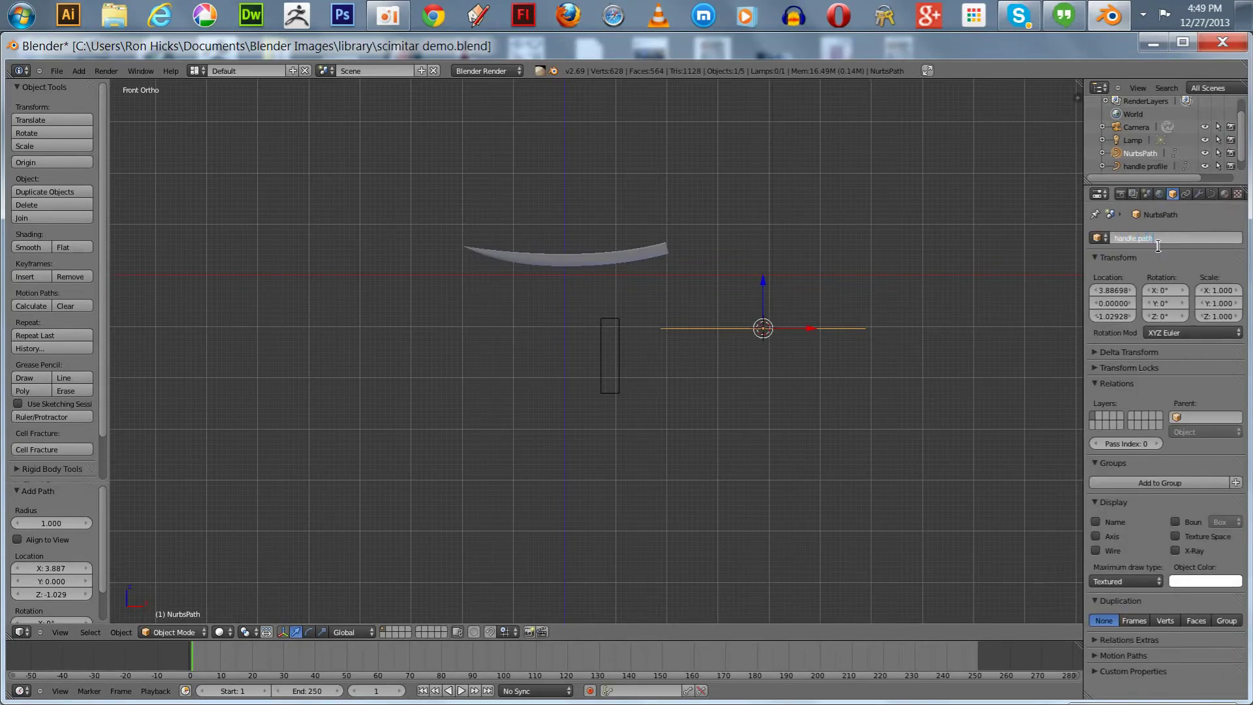
key(Return)
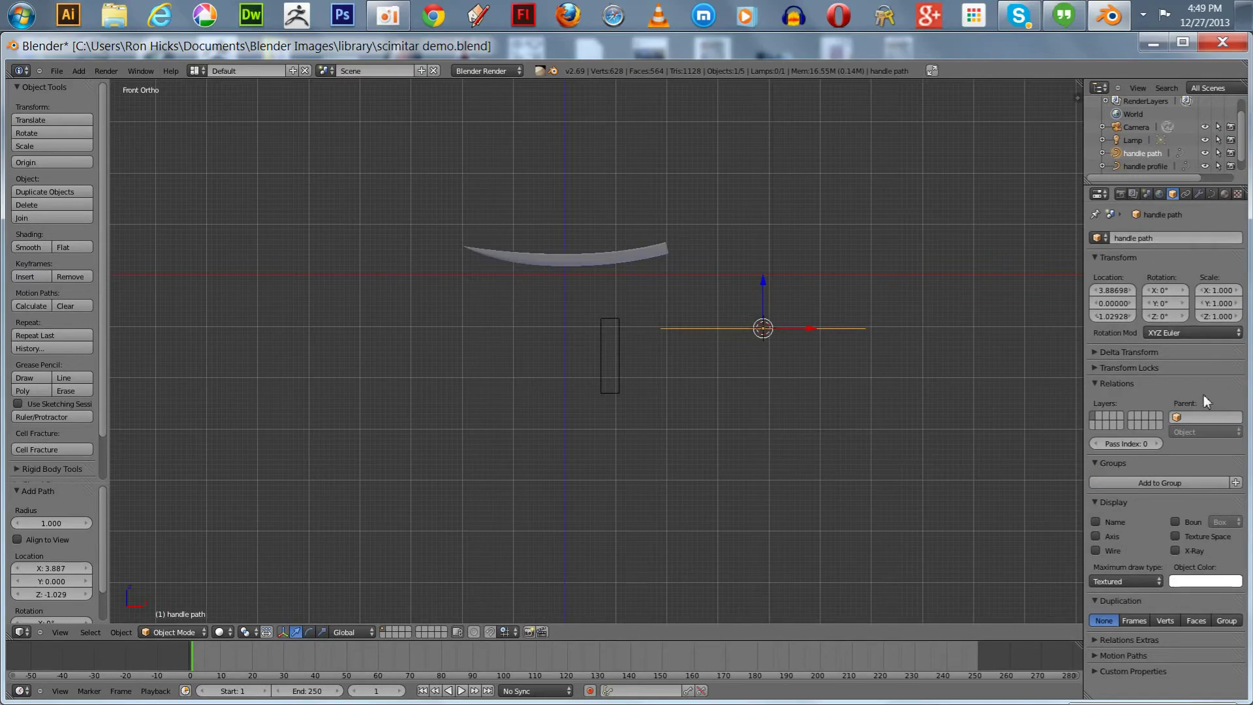
Set handle profile as the bevel object of the new handle path
click(1210, 194)
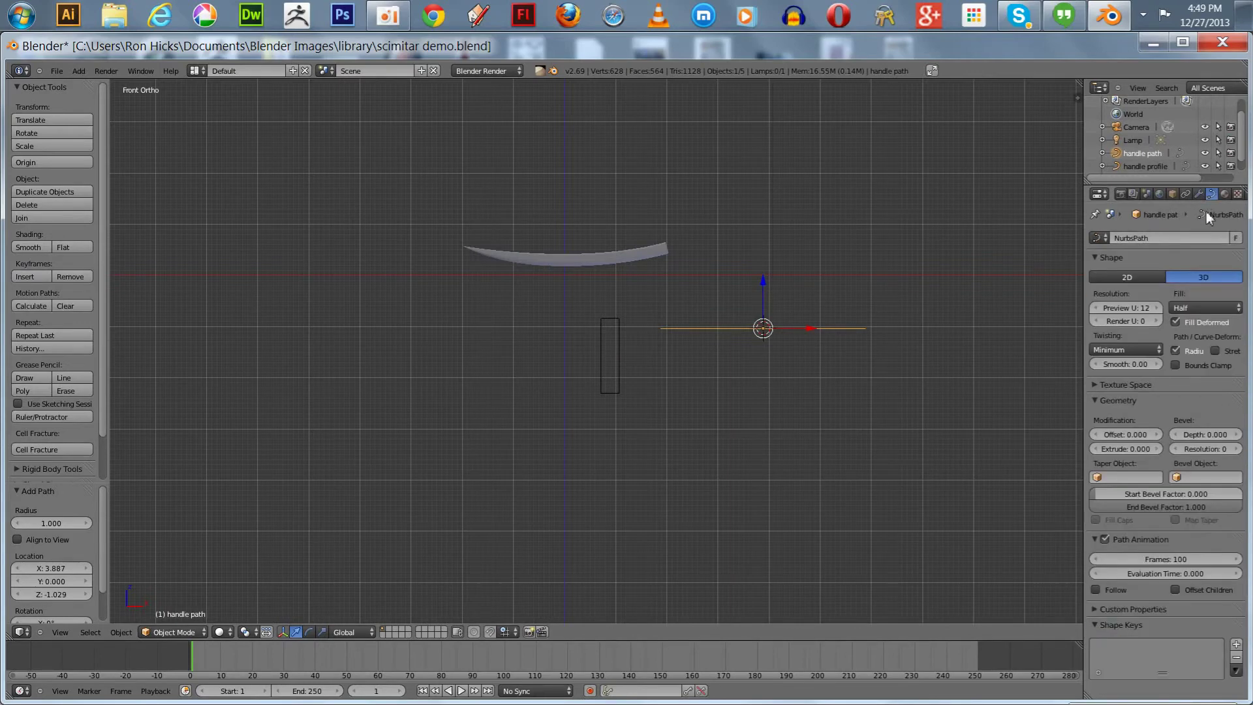
click(1176, 479)
click(1168, 495)
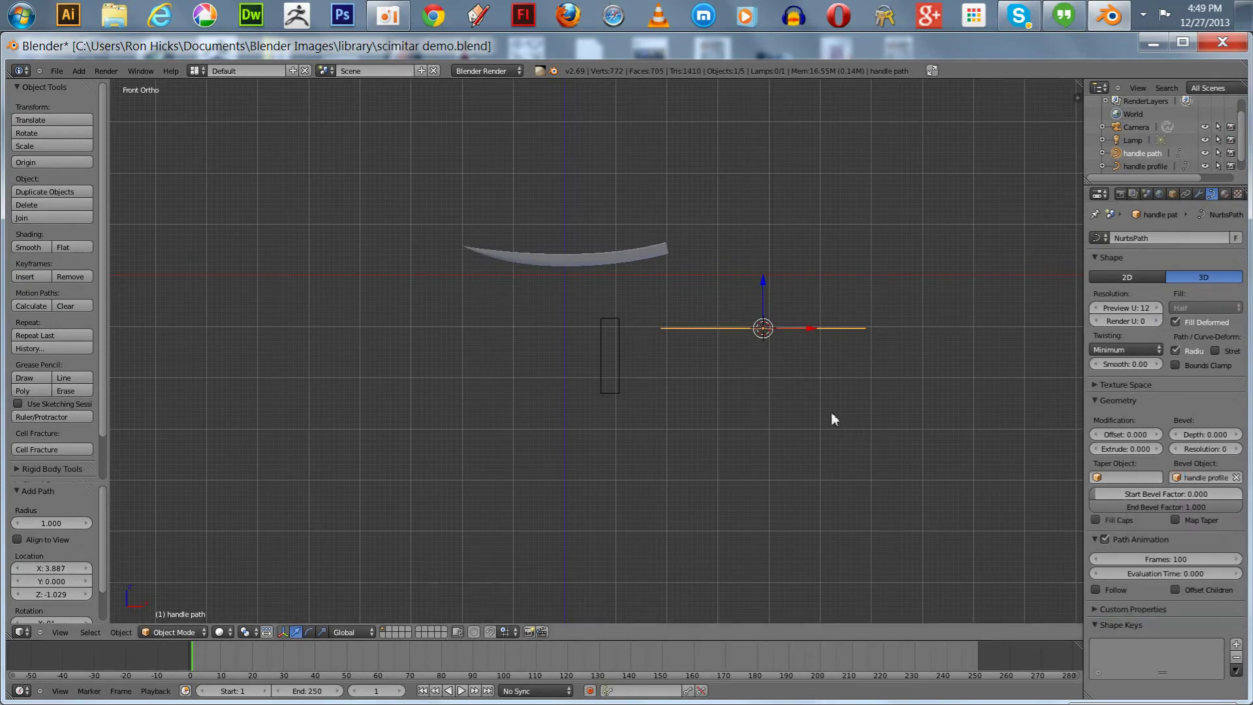
Inspect the beveled handle path at an angle, then undo its bevel assignment and renaming
mouse_move(805, 398)
middle_down()
mouse_move(815, 446)
mouse_move(806, 405)
middle_up()
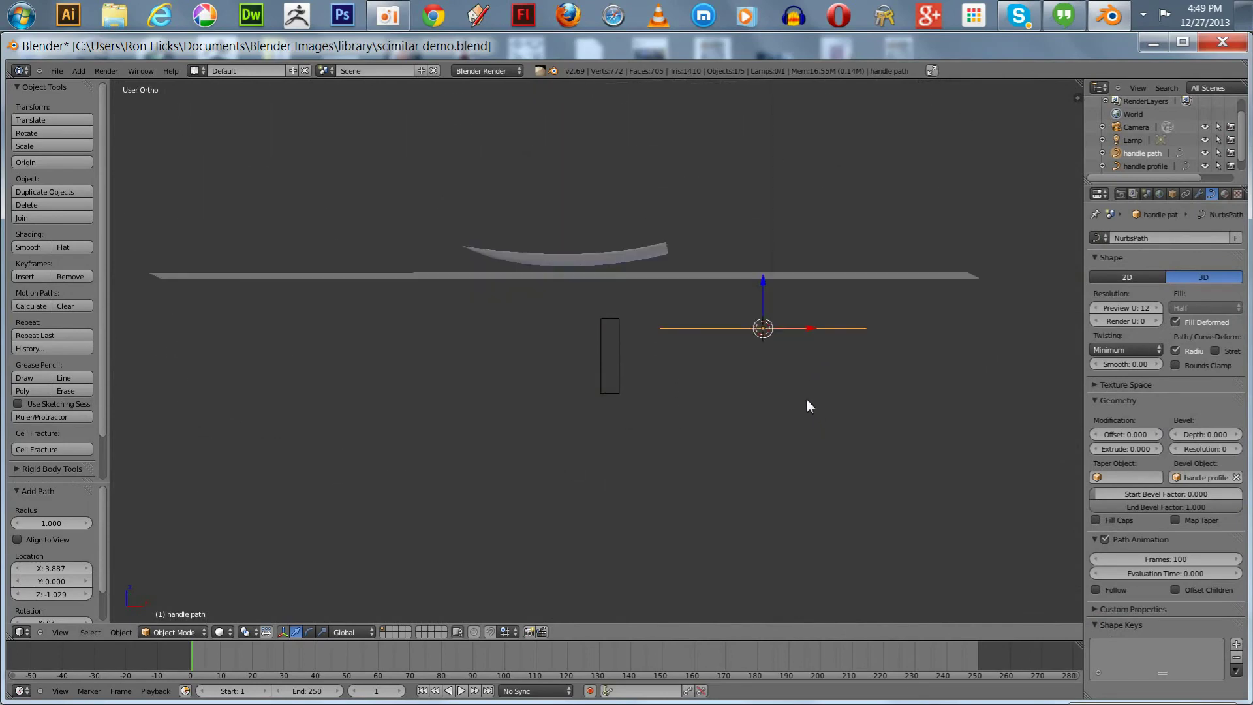
key(ctrl+z)
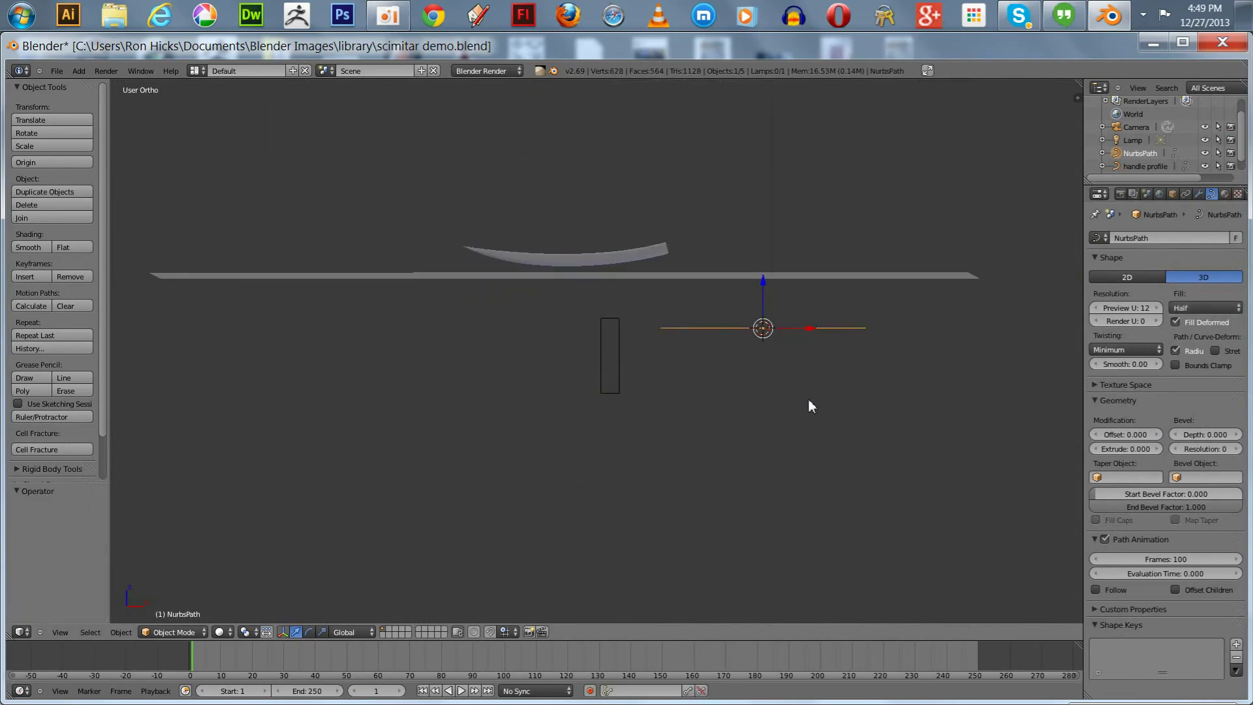
mouse_move(771, 417)
middle_down()
mouse_move(757, 430)
mouse_move(766, 461)
mouse_move(744, 387)
mouse_move(764, 408)
middle_up()
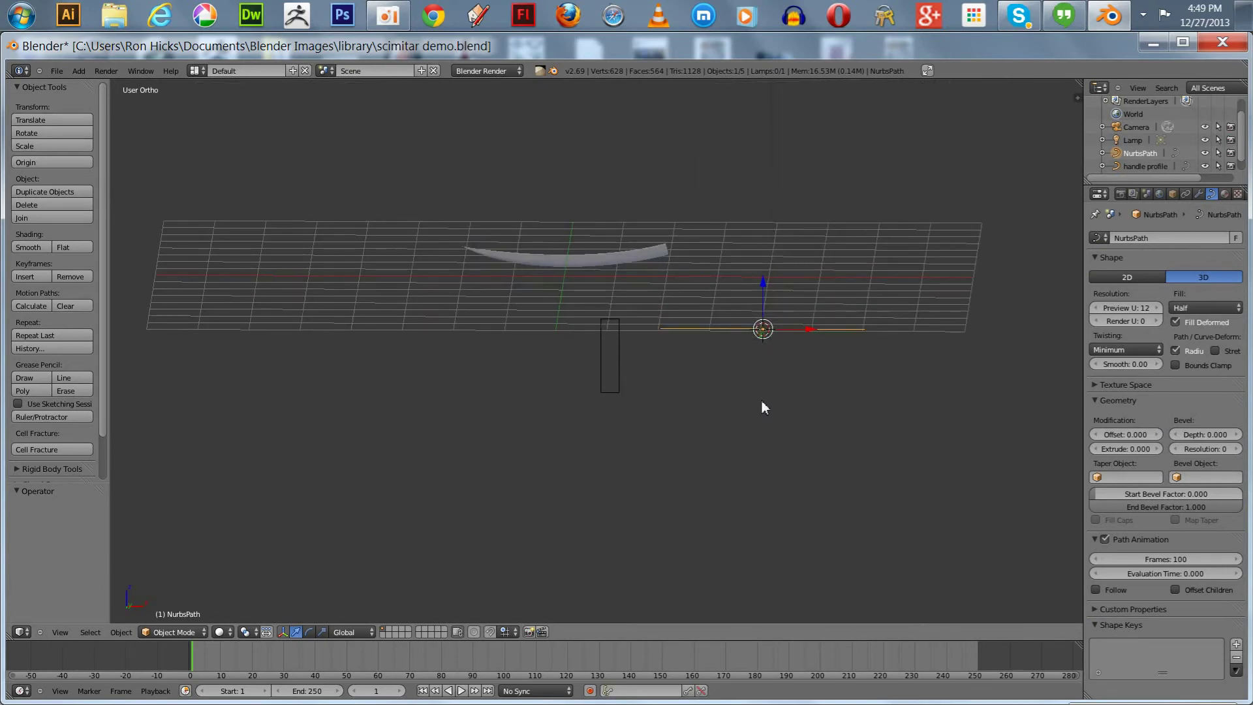
key(KP_1)
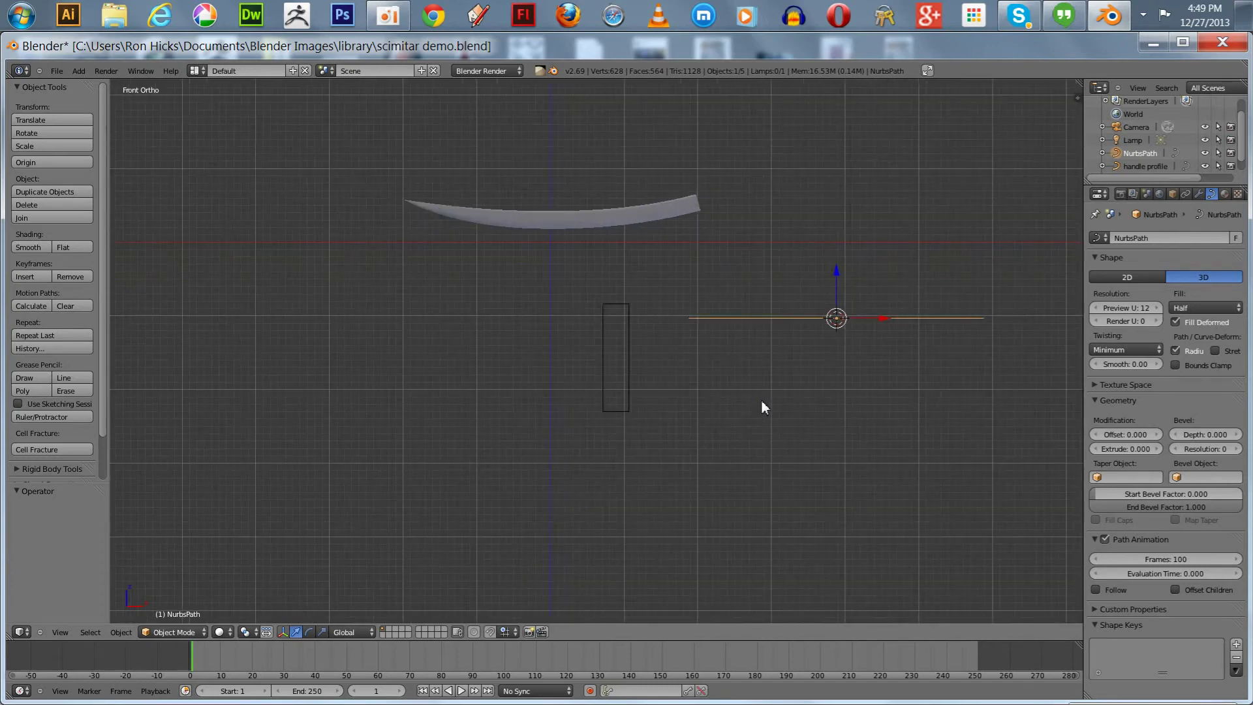
Rotate the straight path beside the rectangular profile 180° about the global X axis
right_click(637, 332)
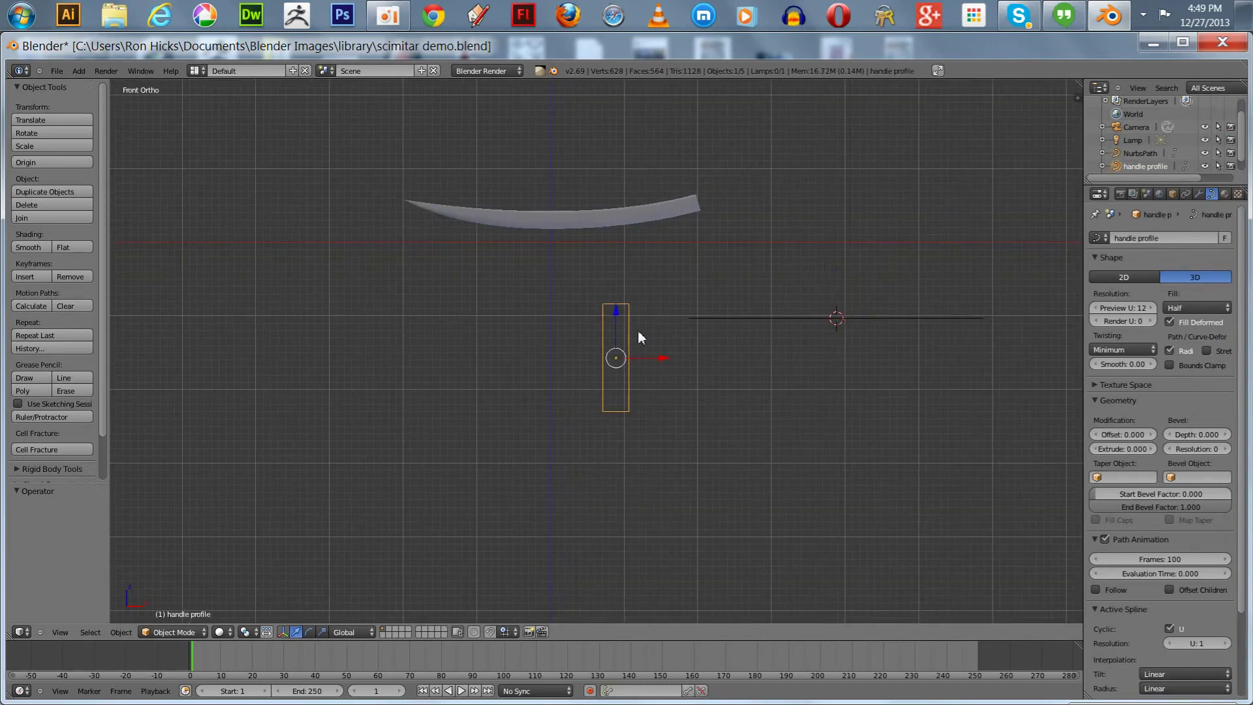
right_click(733, 319)
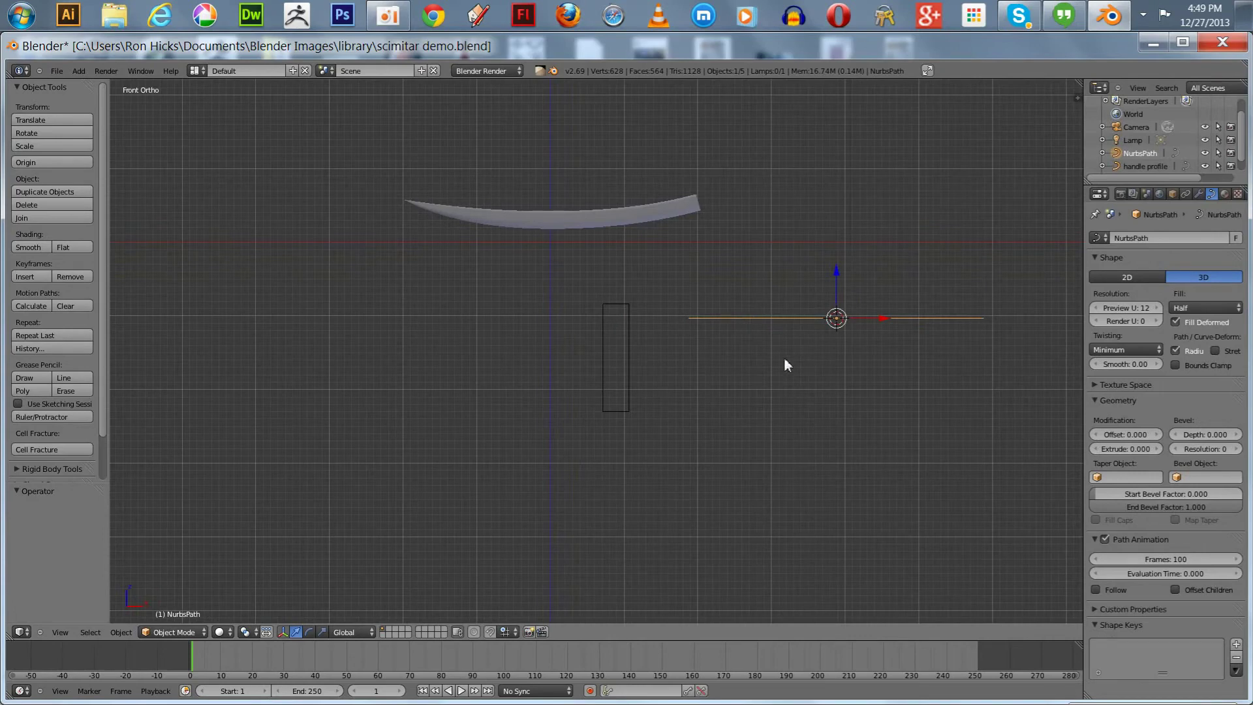
key(r)
key(x)
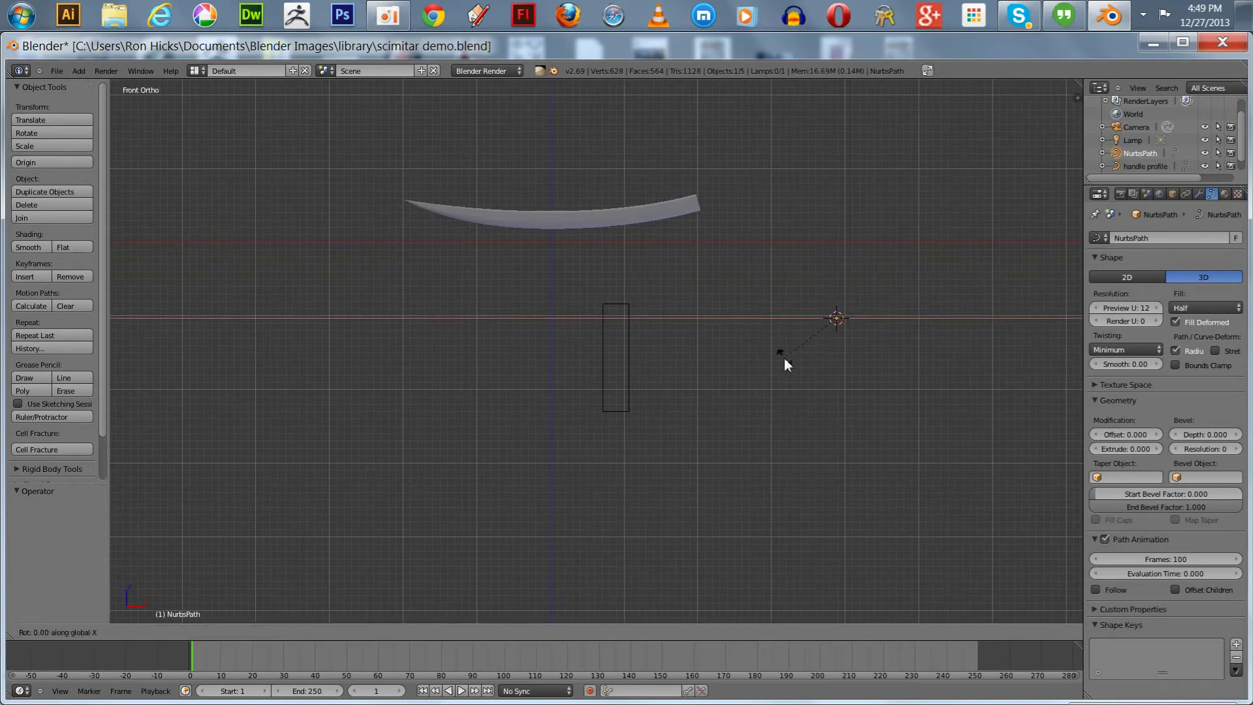
text(180)
key(Return)
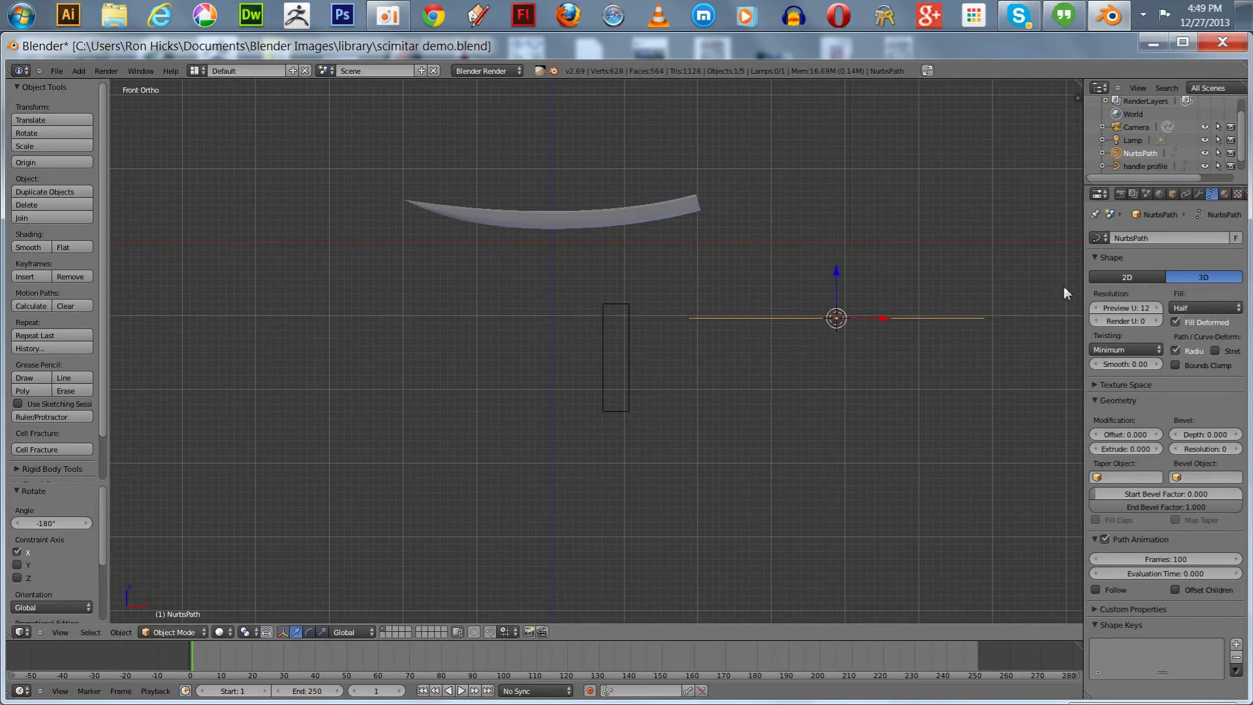
Rename the rotated path object as "handle path"
click(1134, 238)
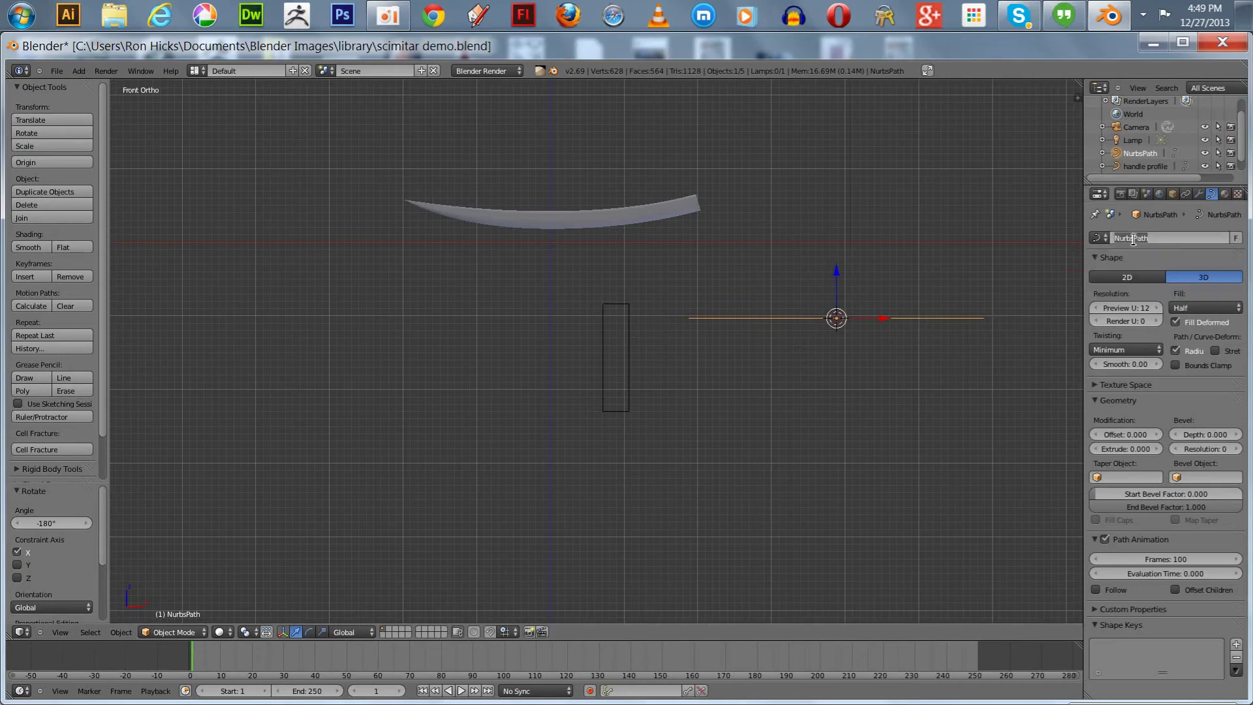
text(h)
click(1173, 195)
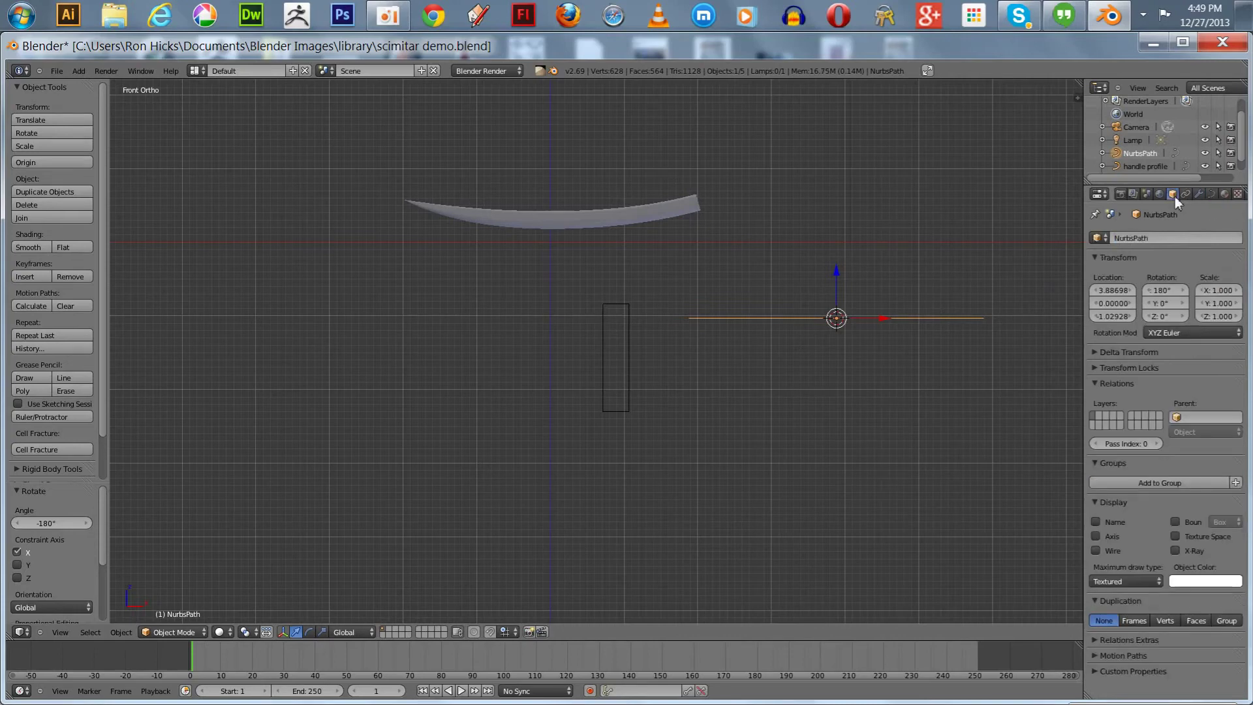
click(1149, 238)
text(handle path)
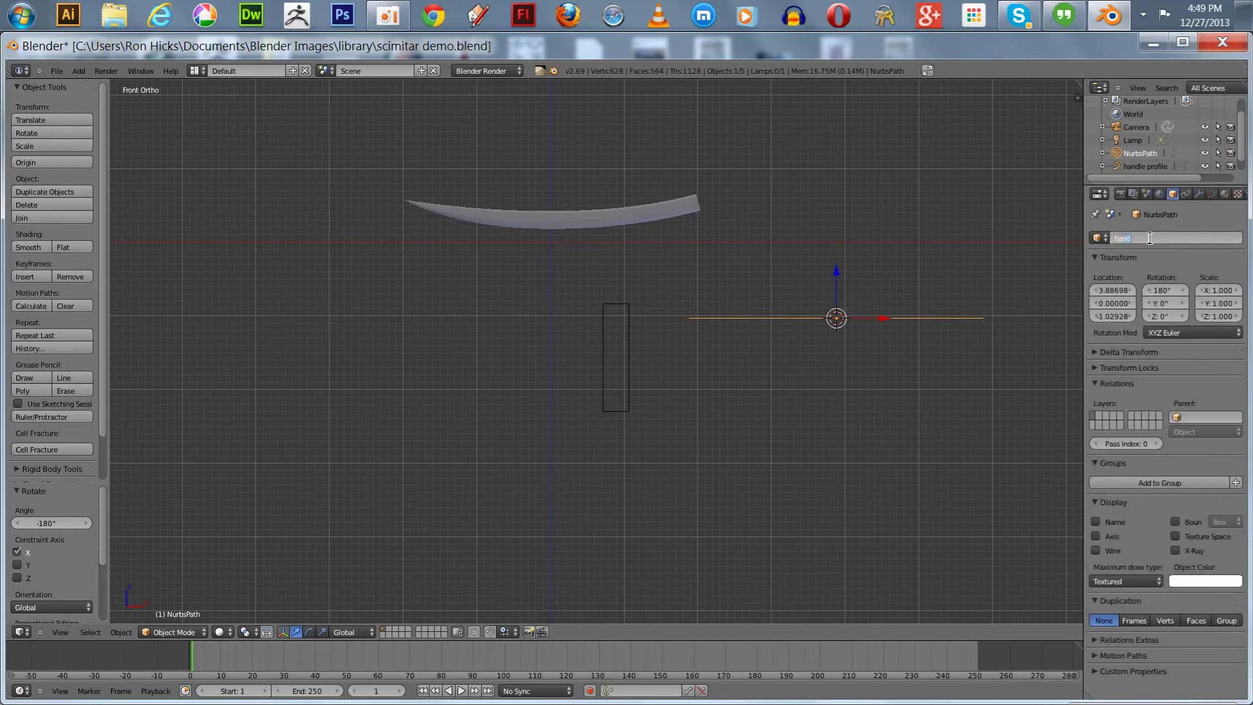
key(Return)
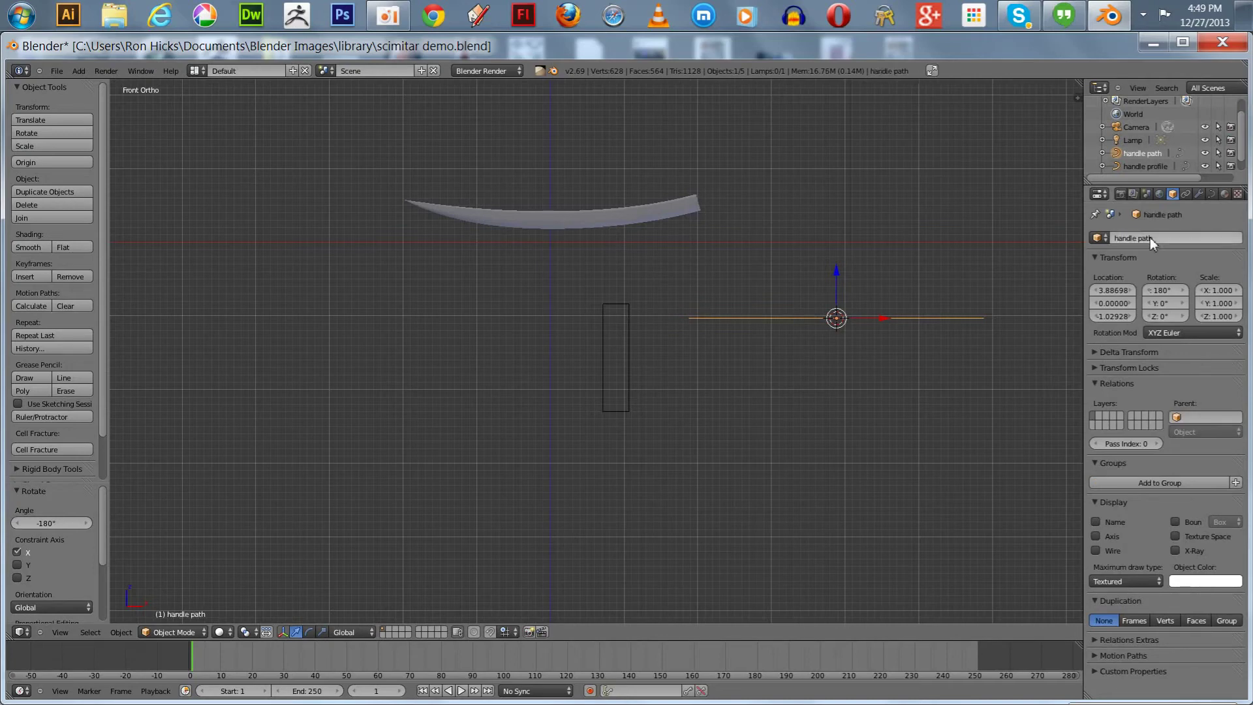
Try handle profile as the bevel object of the rotated path, then undo the assignment and the object's renaming
click(1207, 193)
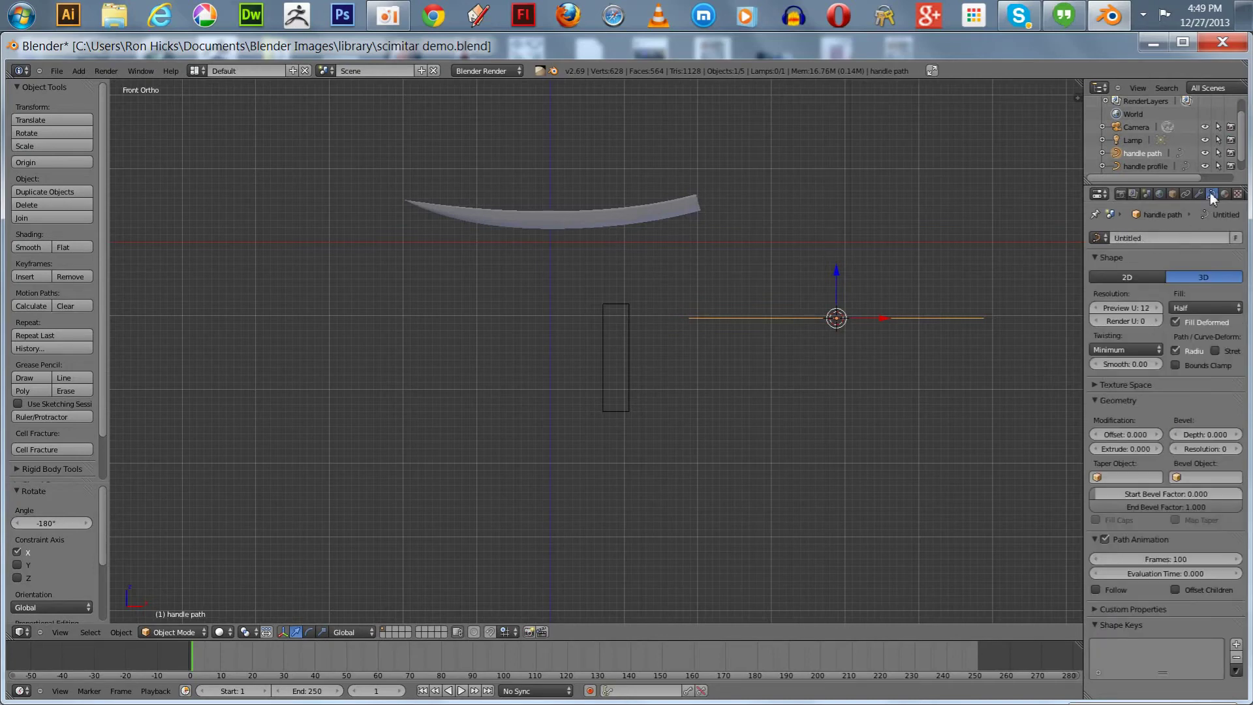
click(1169, 483)
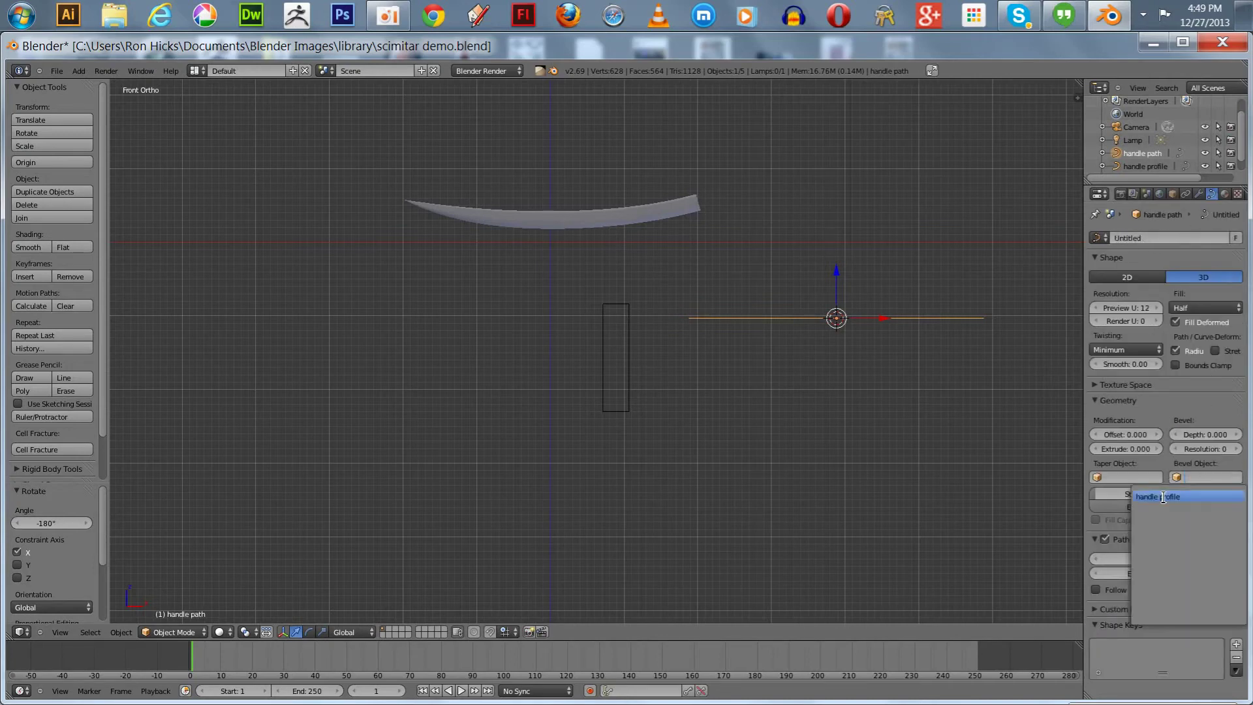
click(1163, 497)
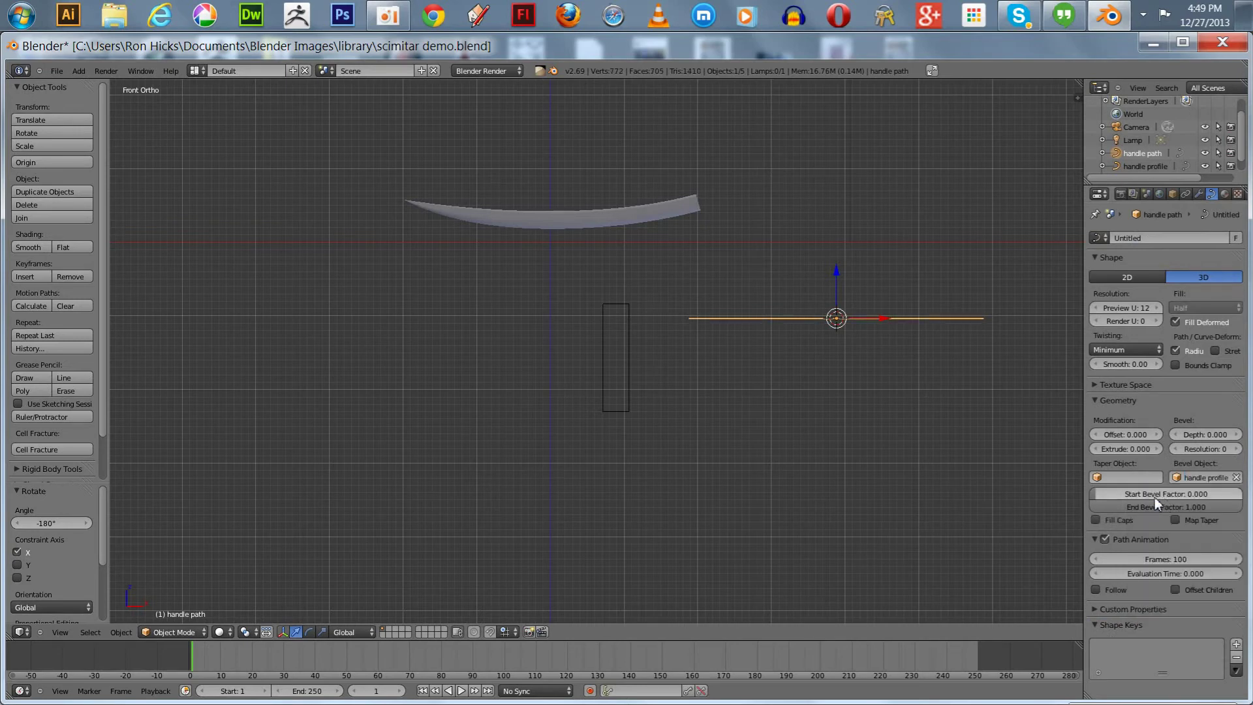
key(ctrl+z)
key(ctrl+z)
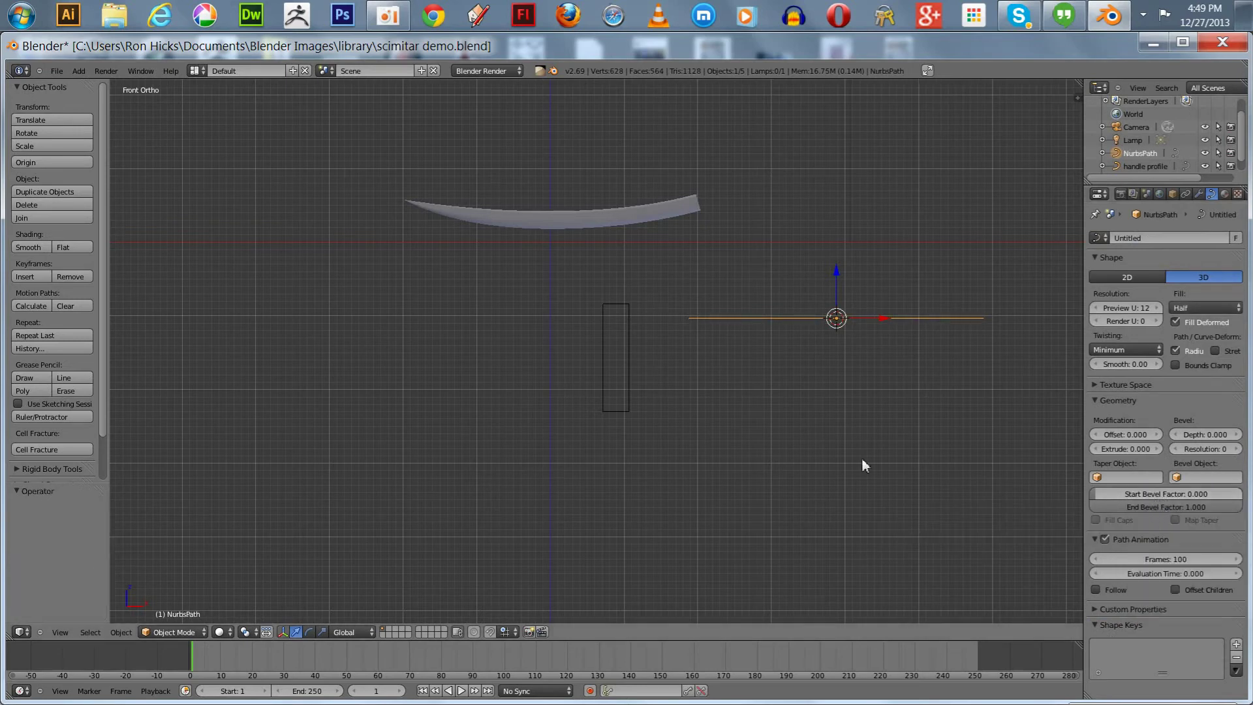
Check the rectangular handle profile at an angle, and delete the straight path beside it
right_click(604, 393)
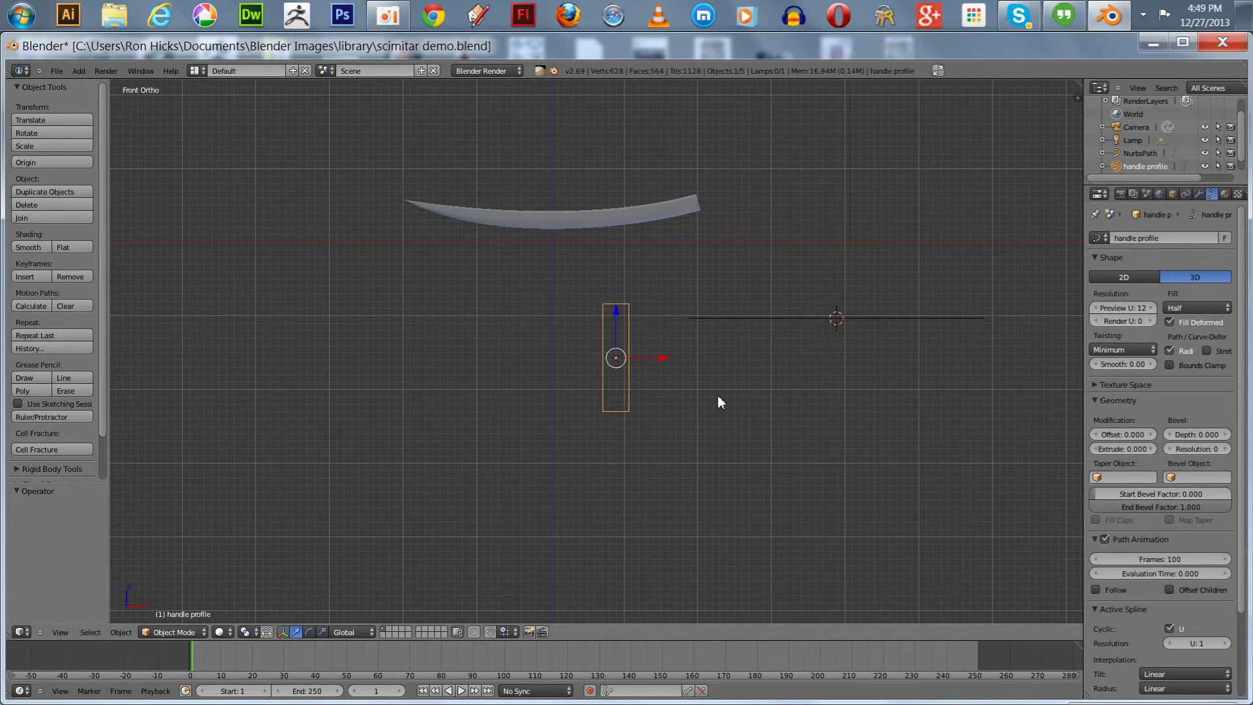
mouse_move(718, 394)
middle_down()
mouse_move(685, 431)
mouse_move(726, 396)
middle_up()
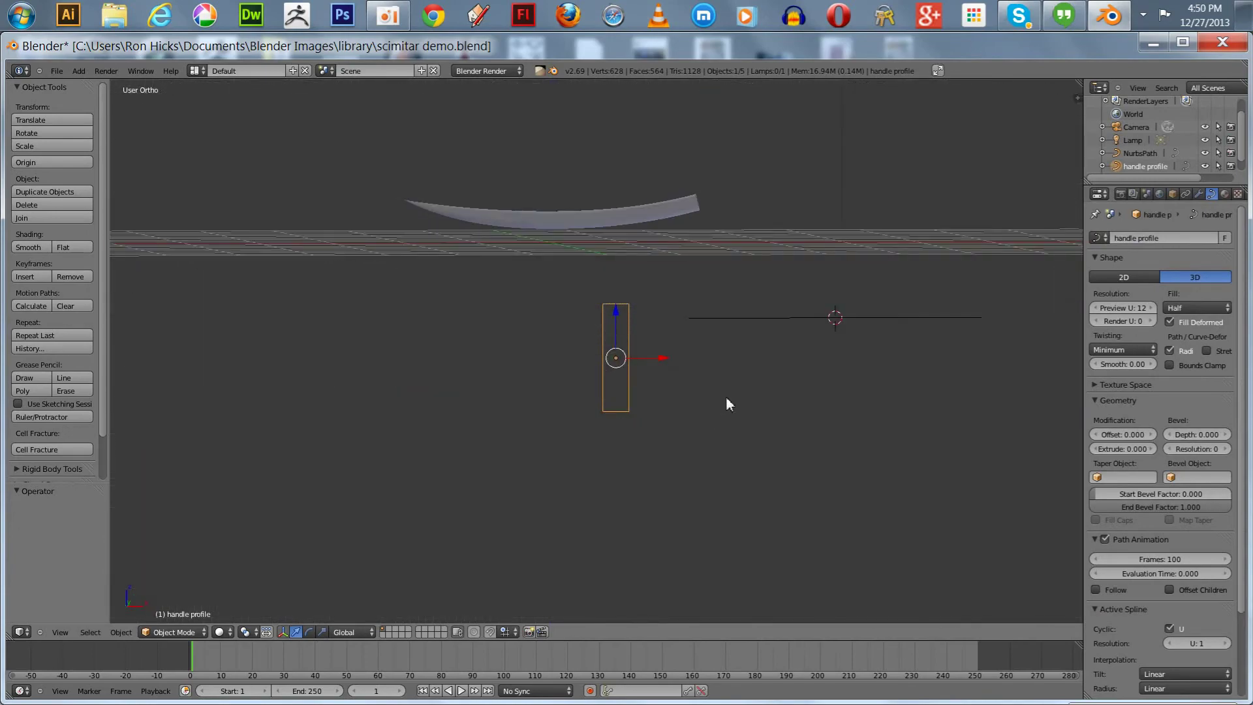
key(KP_1)
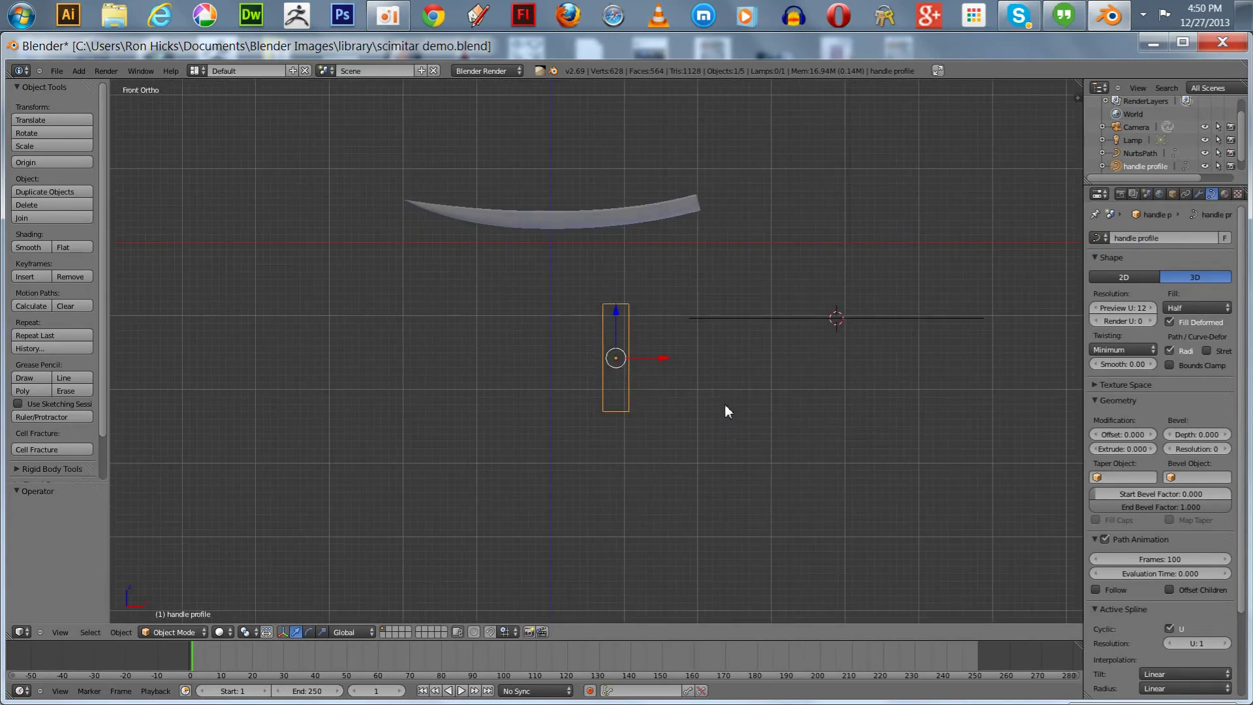
shift+middle_drag(724, 402, 668, 495)
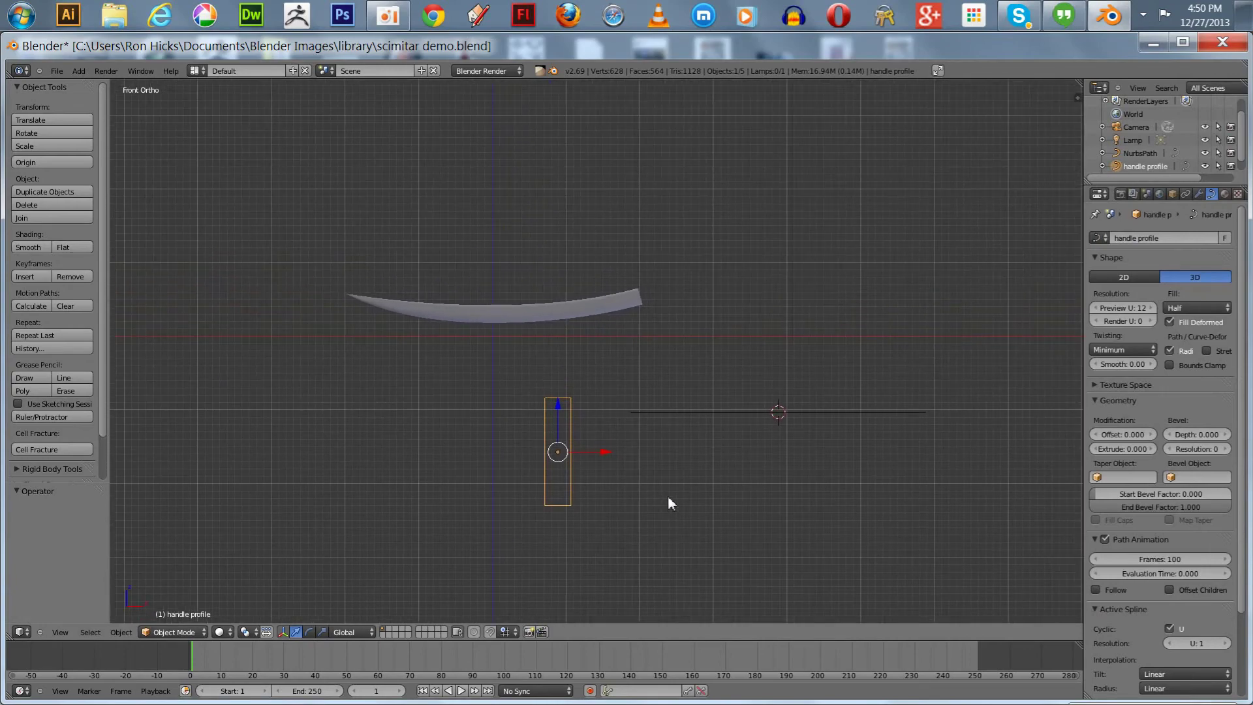
right_click(700, 412)
key(x)
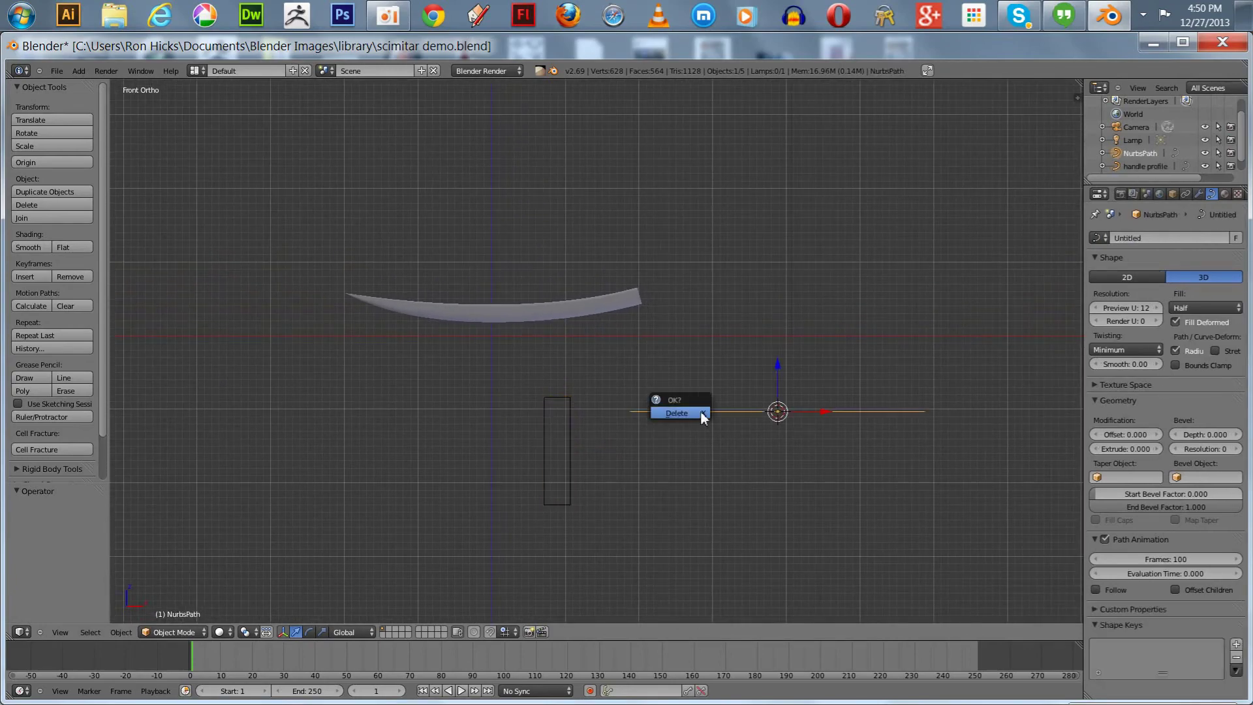
click(699, 411)
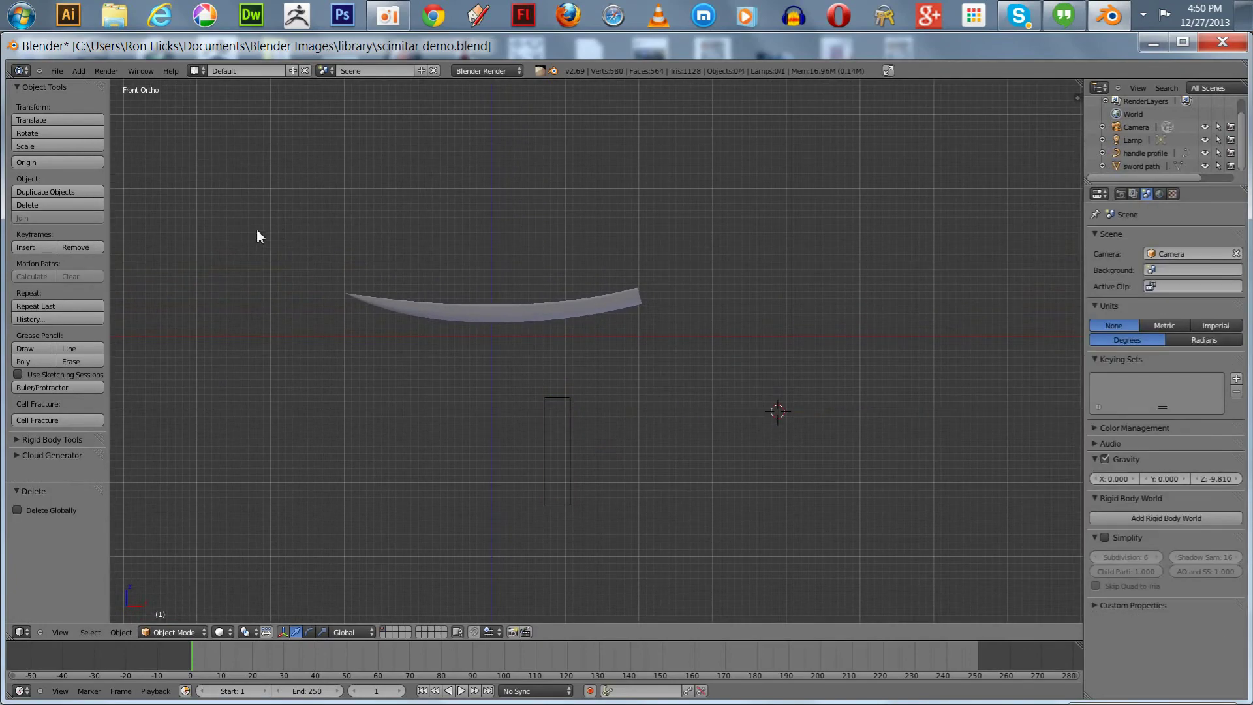
Add a Bezier curve at the 3D cursor and rotate it 90° about the X axis
key(space)
mouse_move(259, 230)
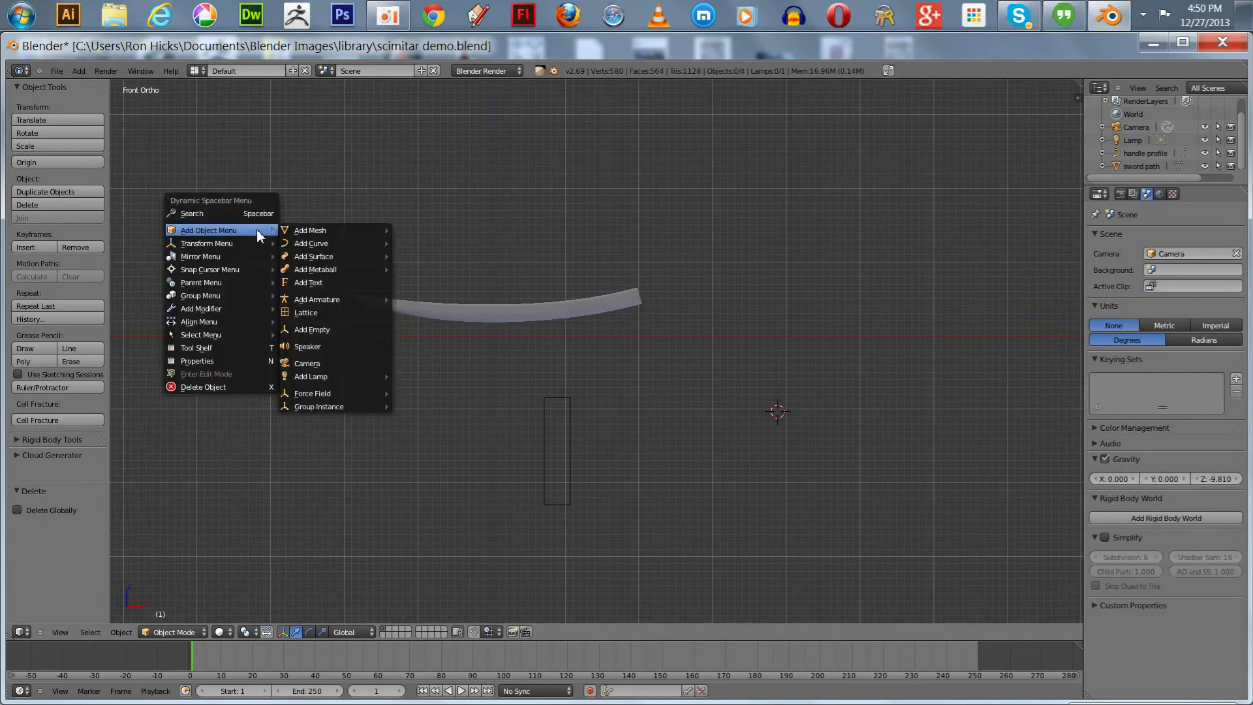
mouse_move(302, 240)
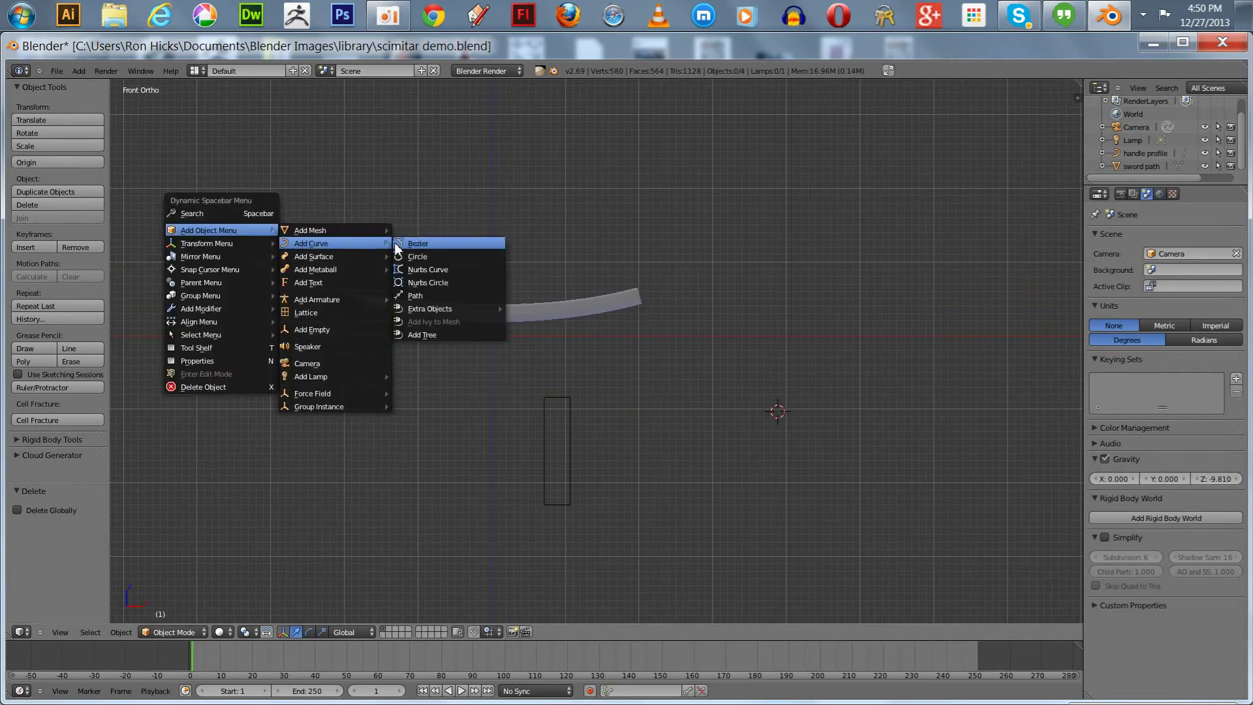
click(417, 242)
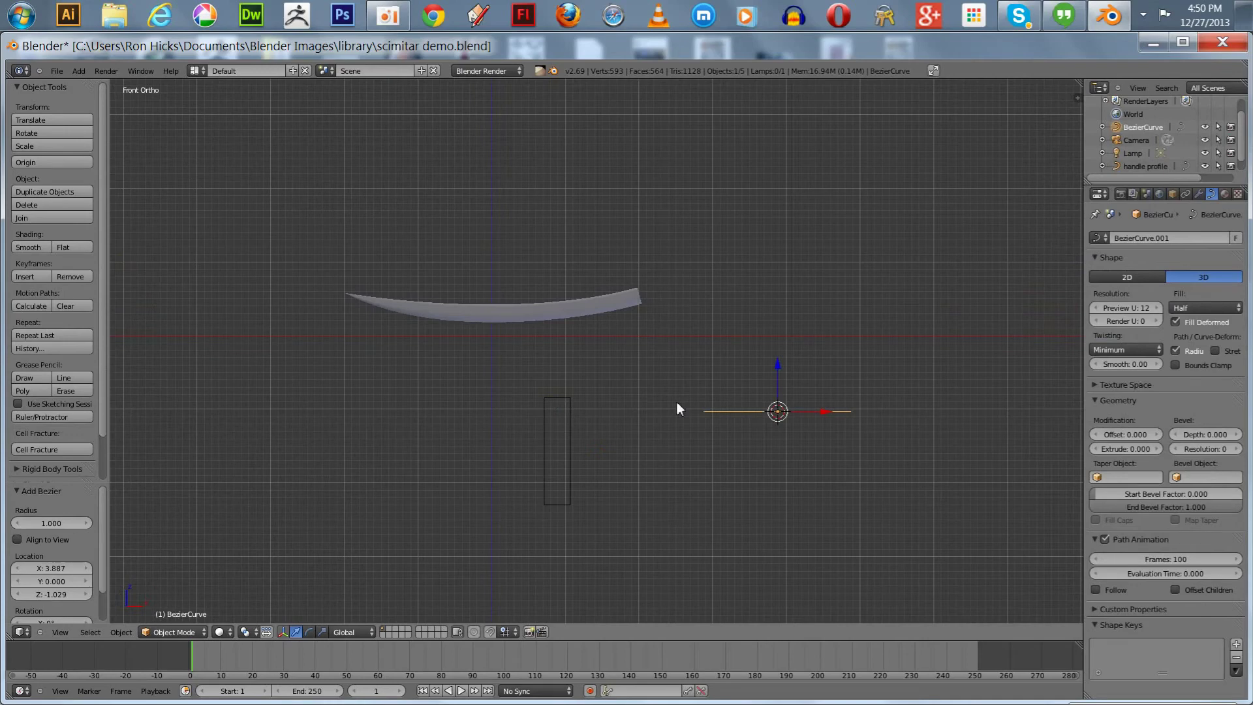
text(rx90)
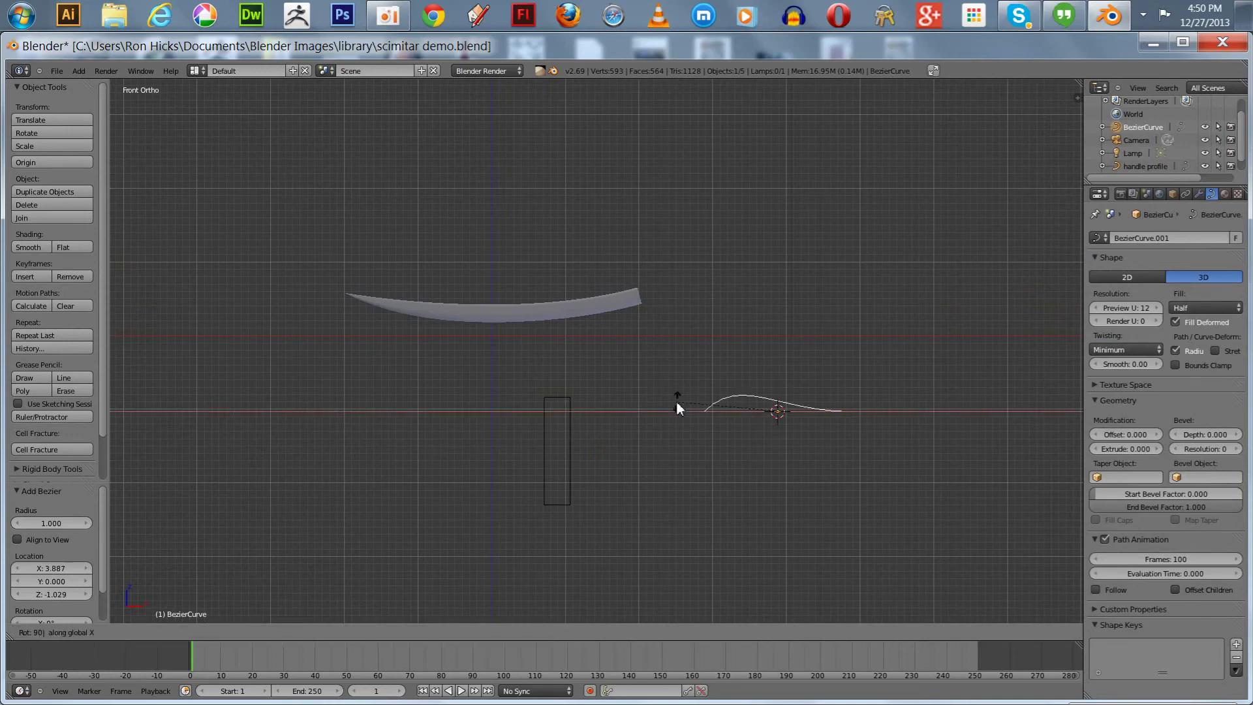
key(Return)
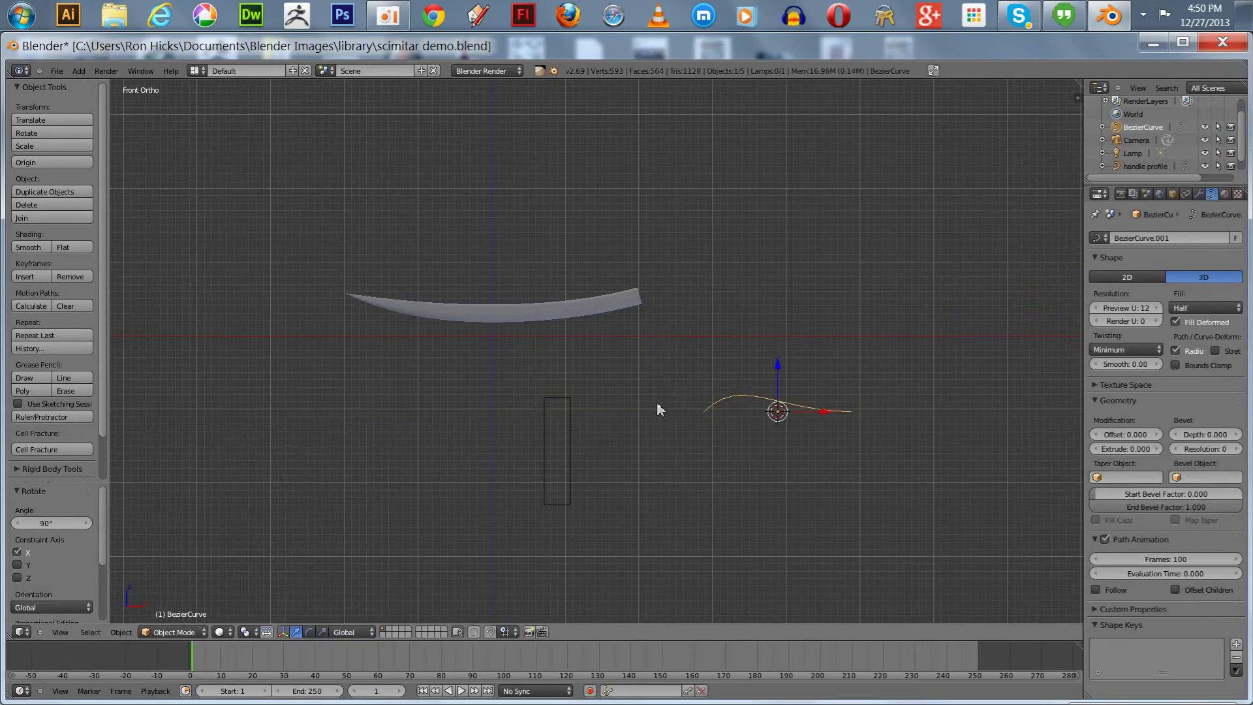
Rename the new Bezier curve object as "handle path"
click(1172, 194)
click(1149, 238)
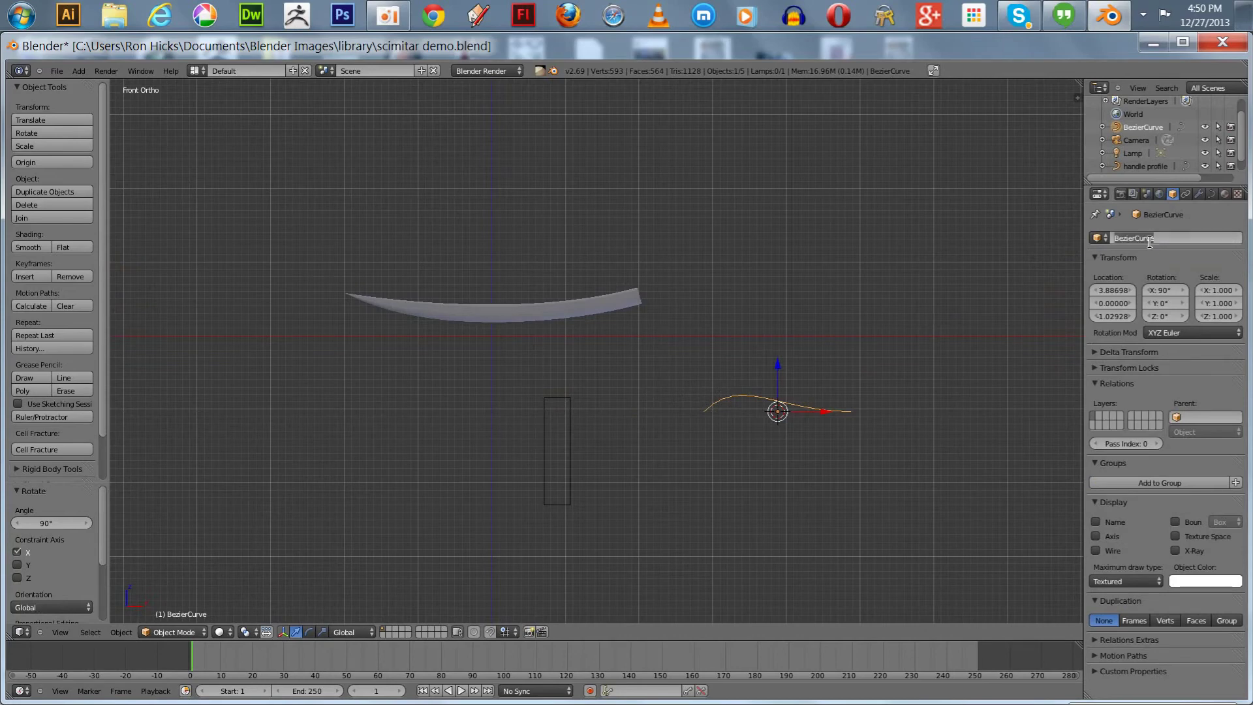
text(handle path)
key(Return)
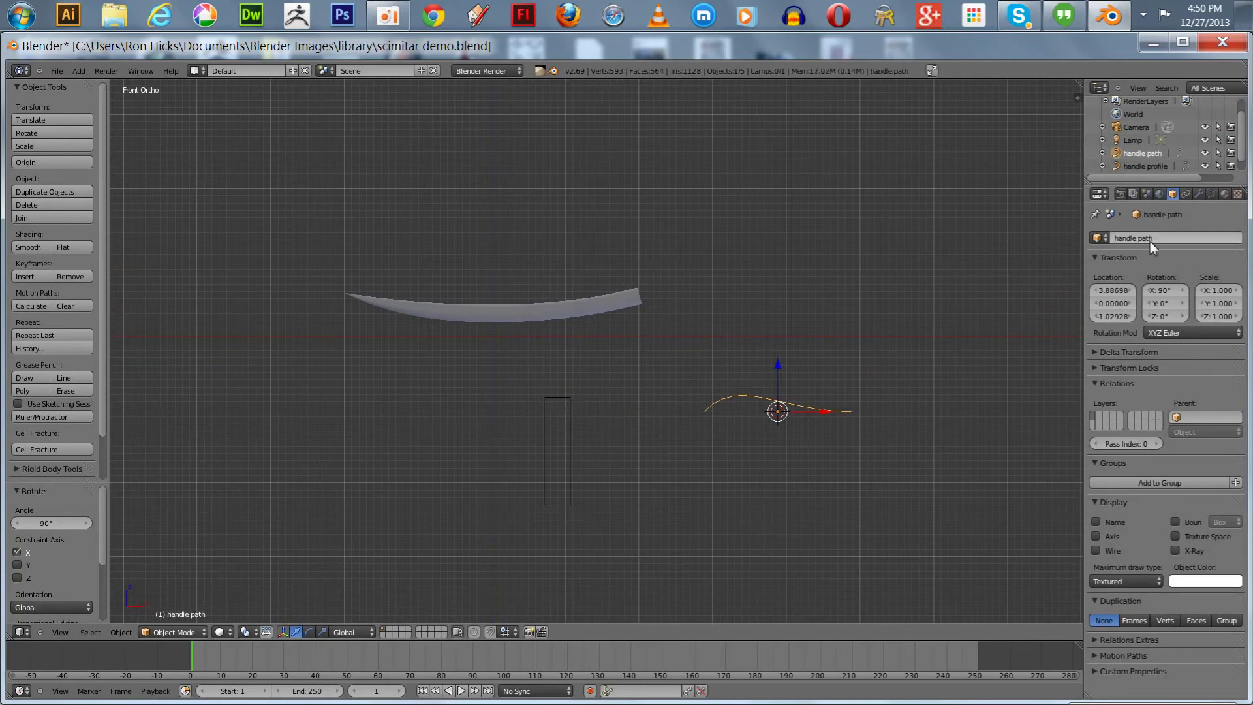
Try handle profile as the Bezier curve's bevel object, inspect the shape at an angle, and undo the assignment and renaming
click(1210, 194)
click(1177, 477)
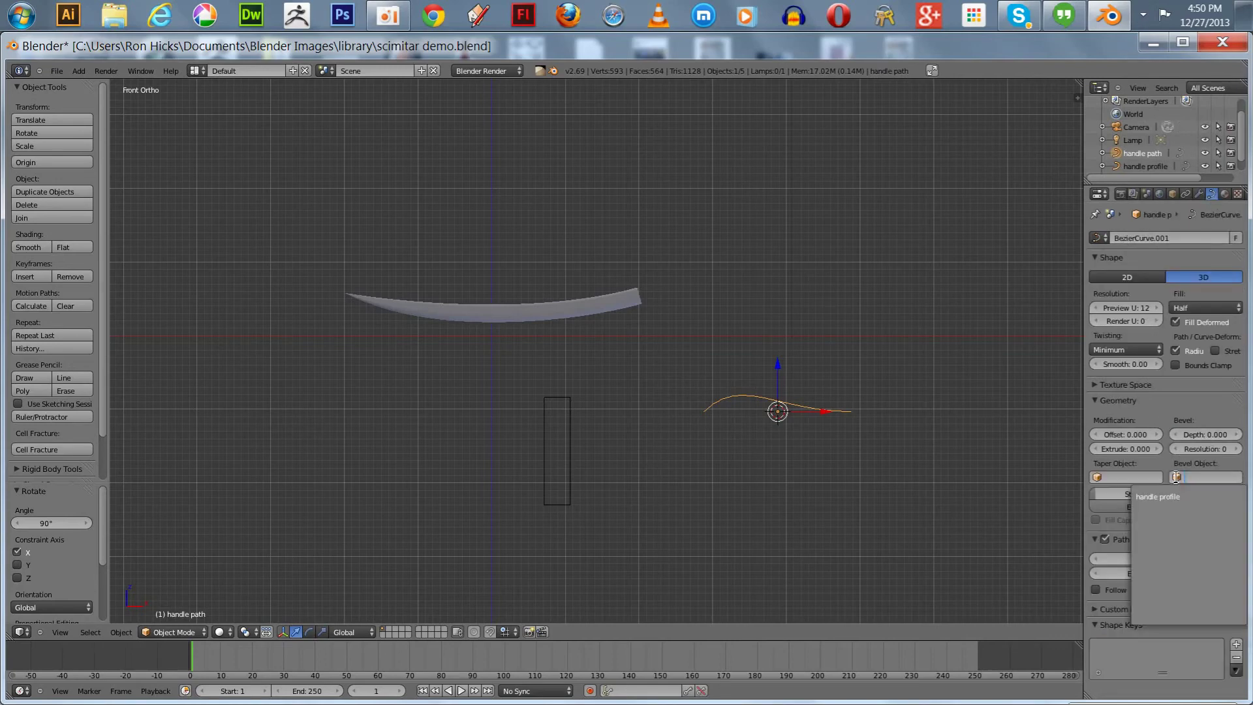
click(1171, 497)
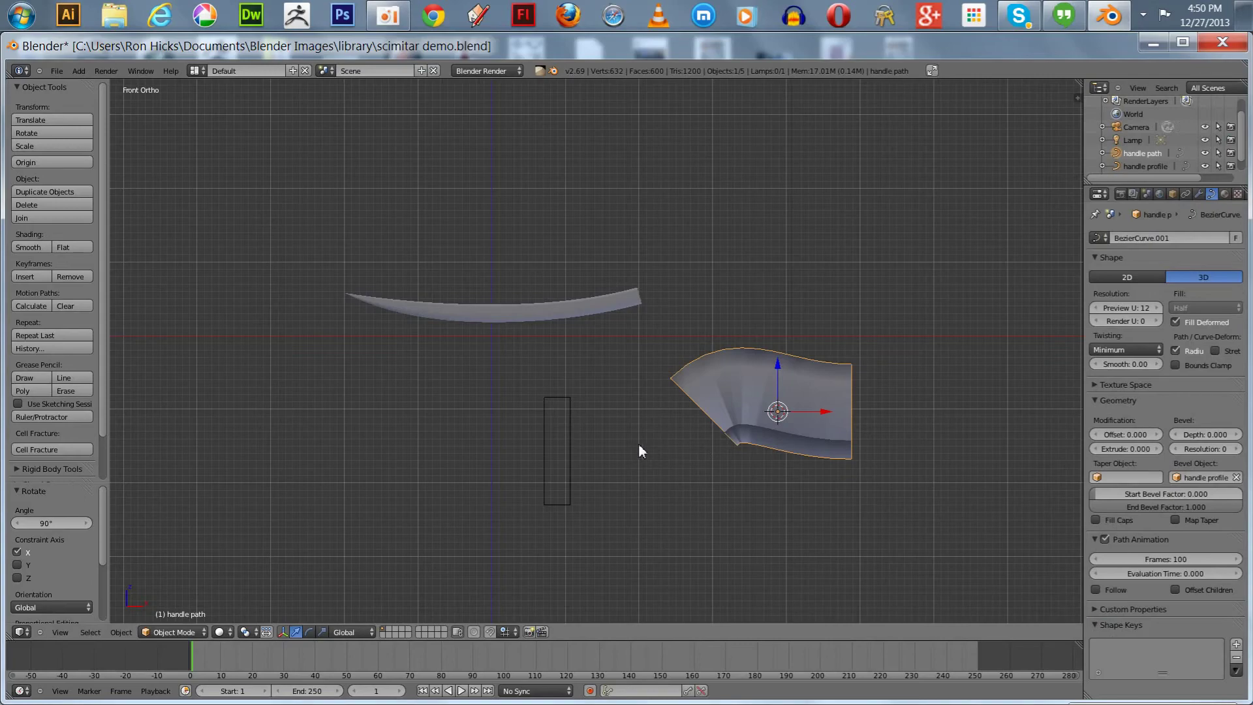
mouse_move(638, 450)
middle_down()
mouse_move(733, 457)
mouse_move(733, 439)
mouse_move(659, 457)
middle_up()
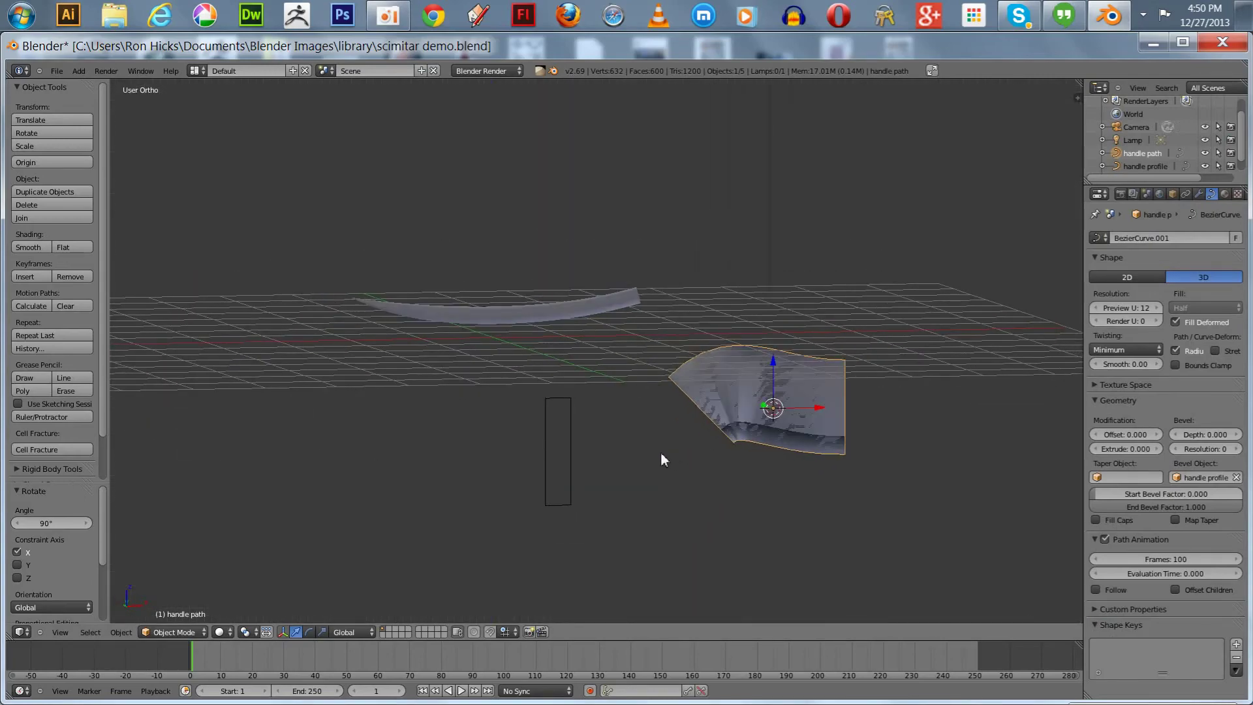
key(ctrl+z)
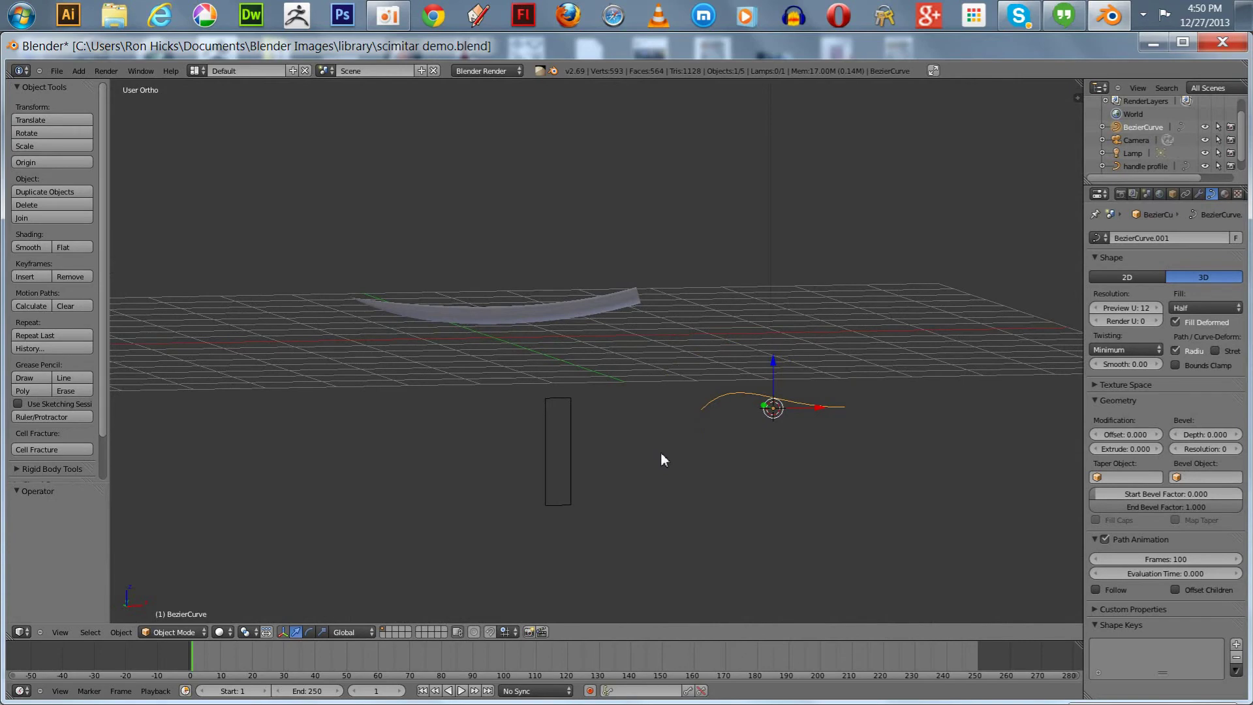
key(KP_1)
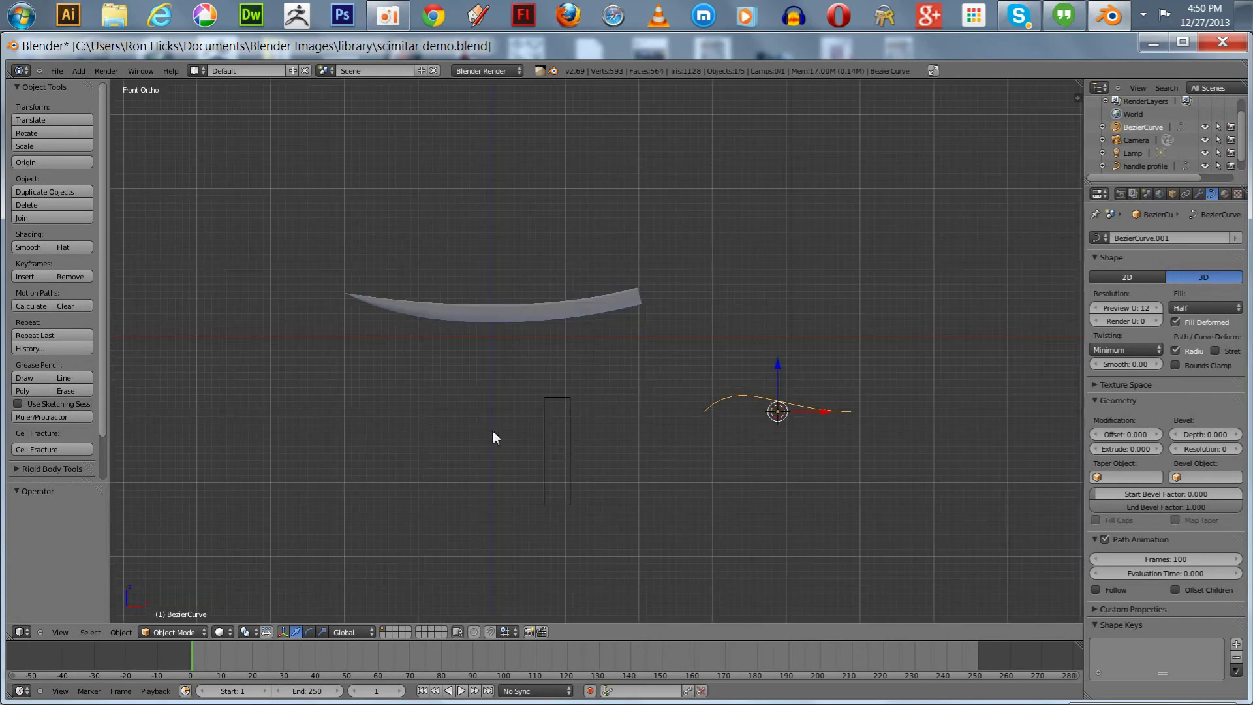
Rotate the rectangular handle profile 90° about the Z axis
right_click(544, 439)
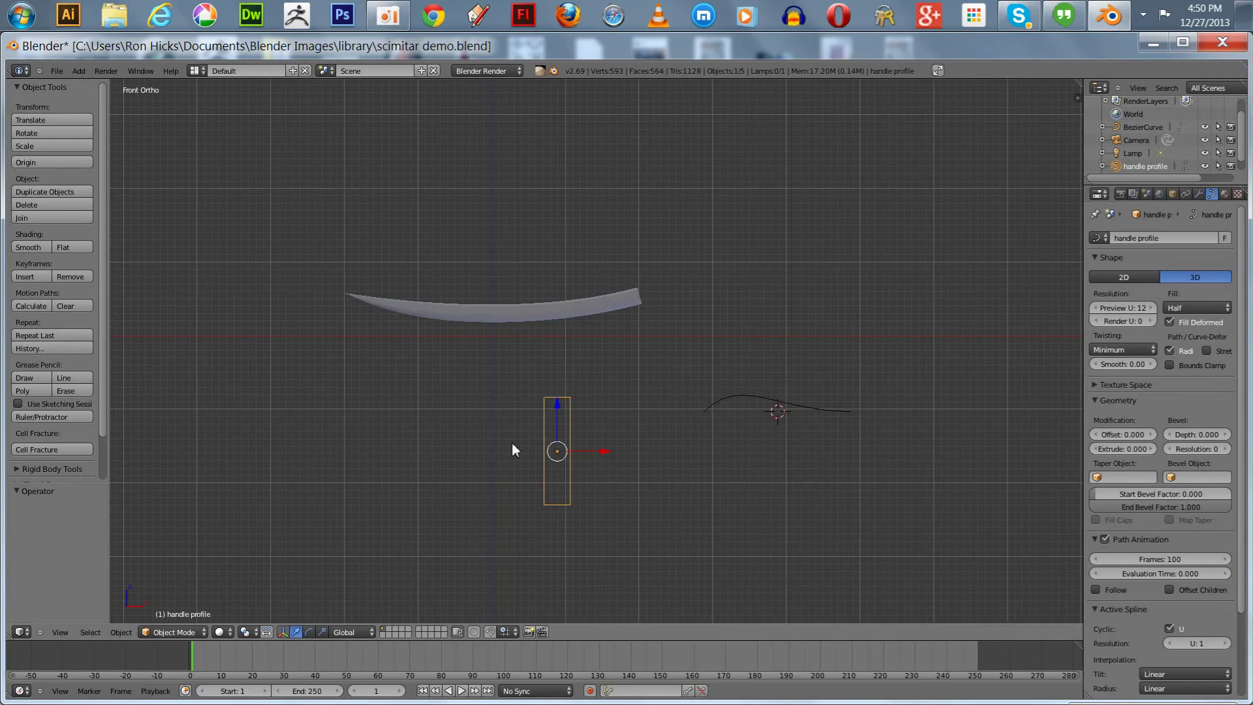
text(rz90)
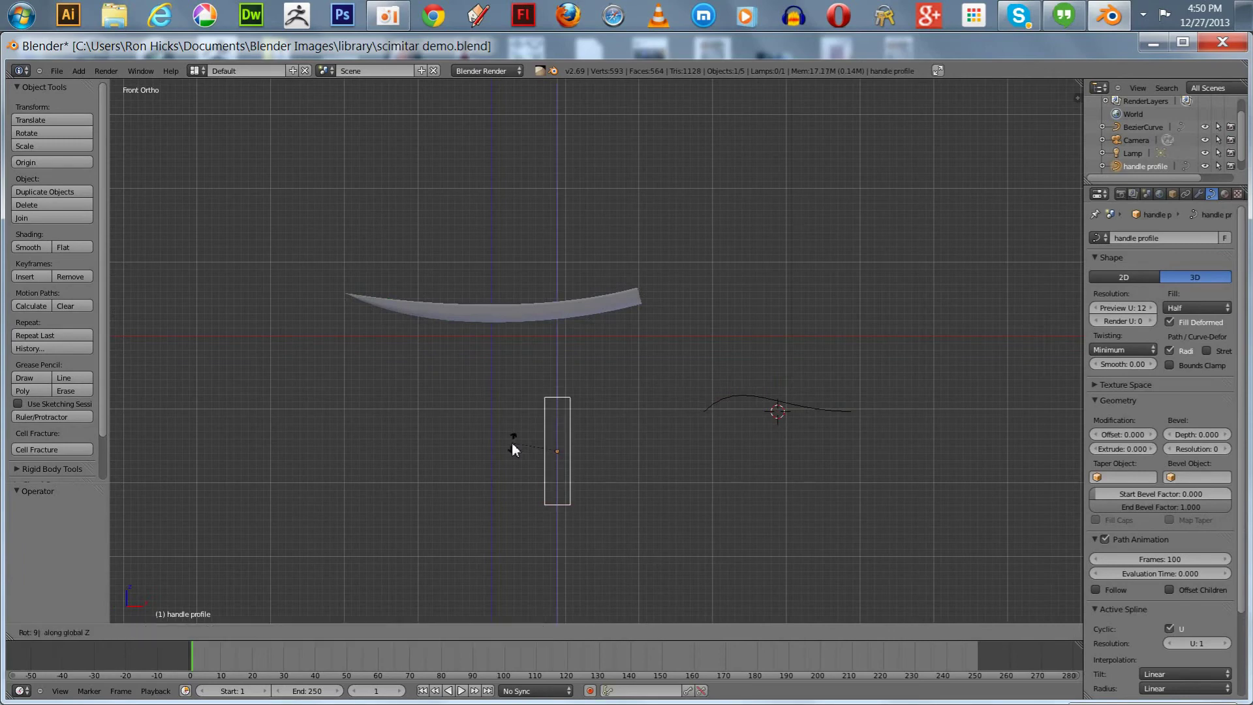
key(Return)
Try handle profile as the Bezier curve's bevel object, inspect the resulting shape at an angle, and undo the assignment
right_click(745, 396)
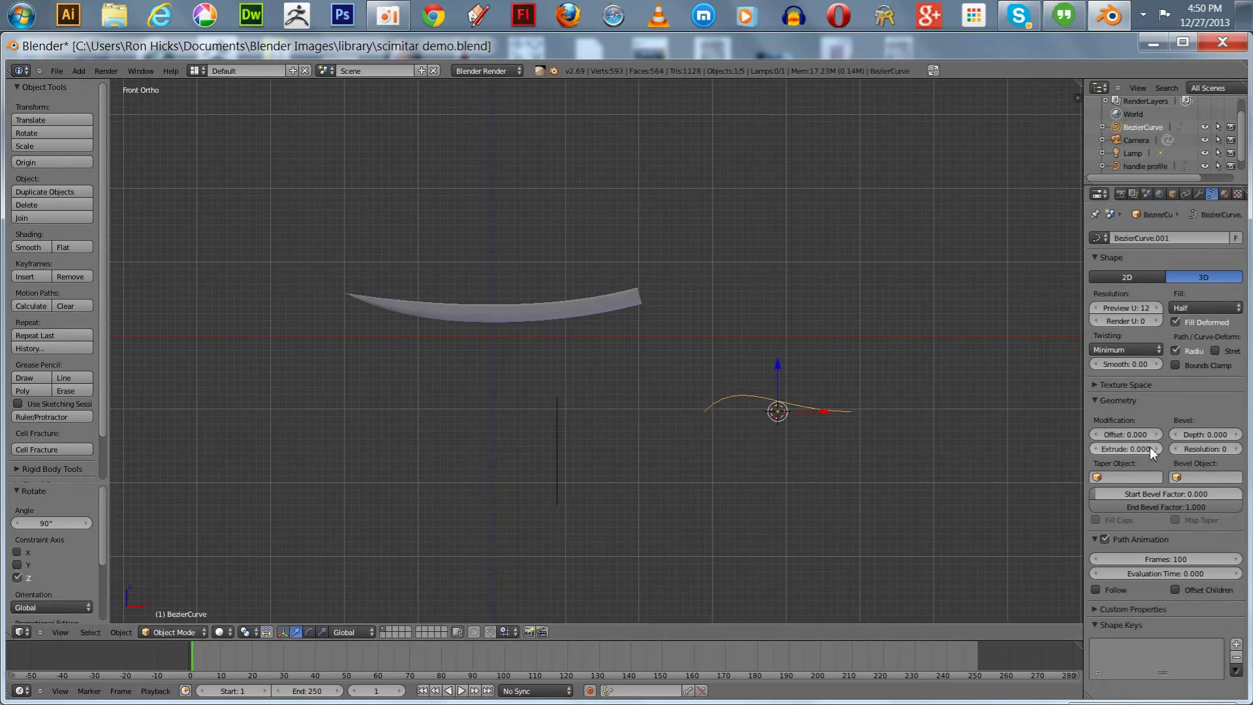
click(1178, 478)
click(1171, 497)
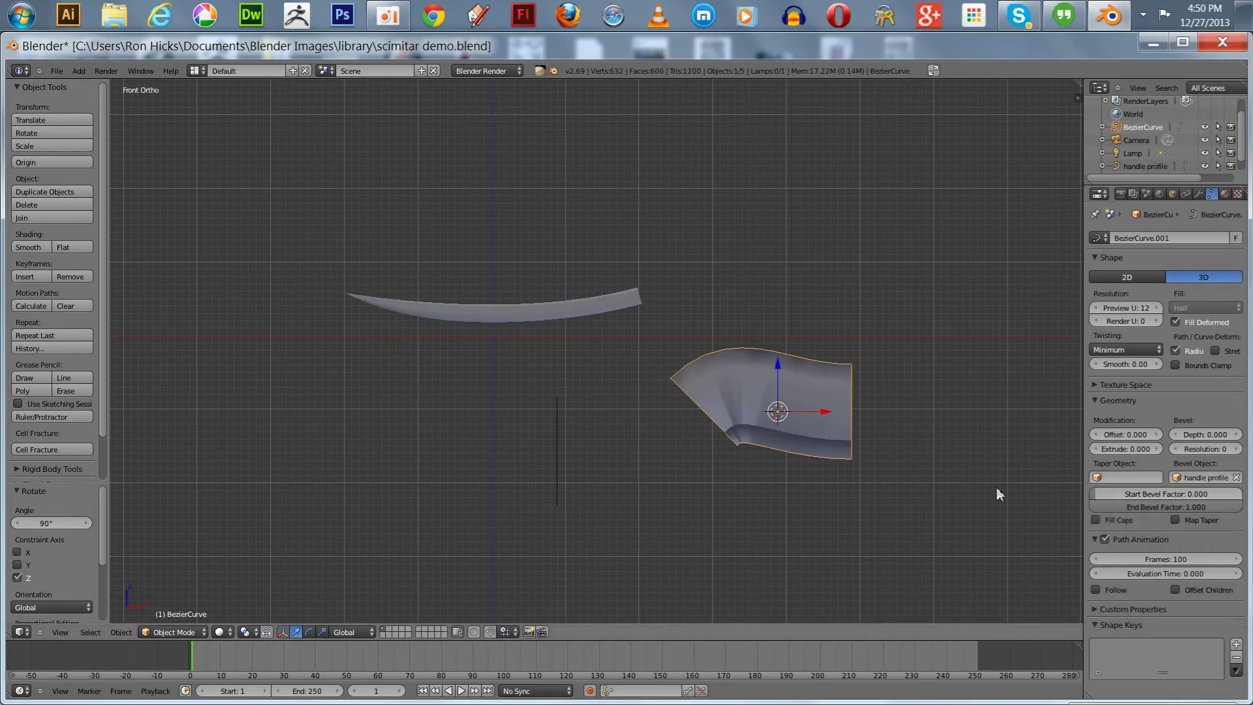
mouse_move(584, 528)
middle_down()
mouse_move(644, 530)
mouse_move(668, 509)
mouse_move(637, 506)
mouse_move(605, 533)
middle_up()
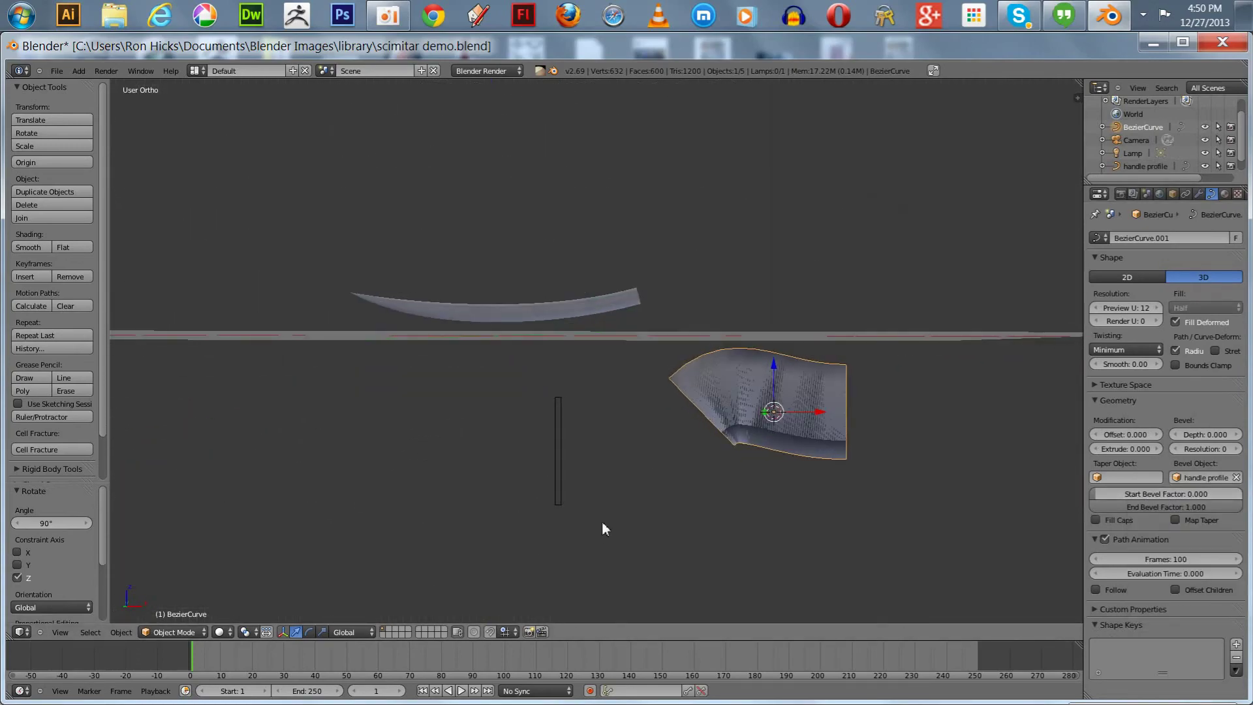
middle_drag(637, 481, 759, 470)
key(ctrl+z)
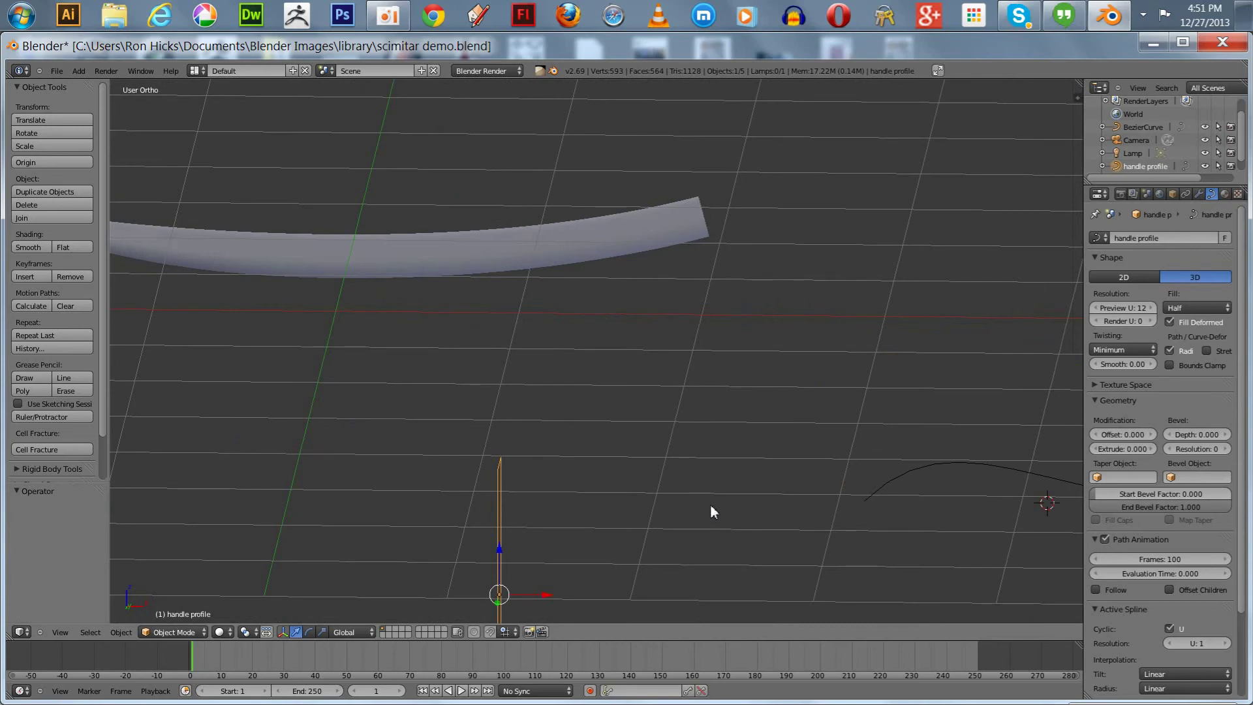
Delete the rectangular handle profile in front view
key(KP_1)
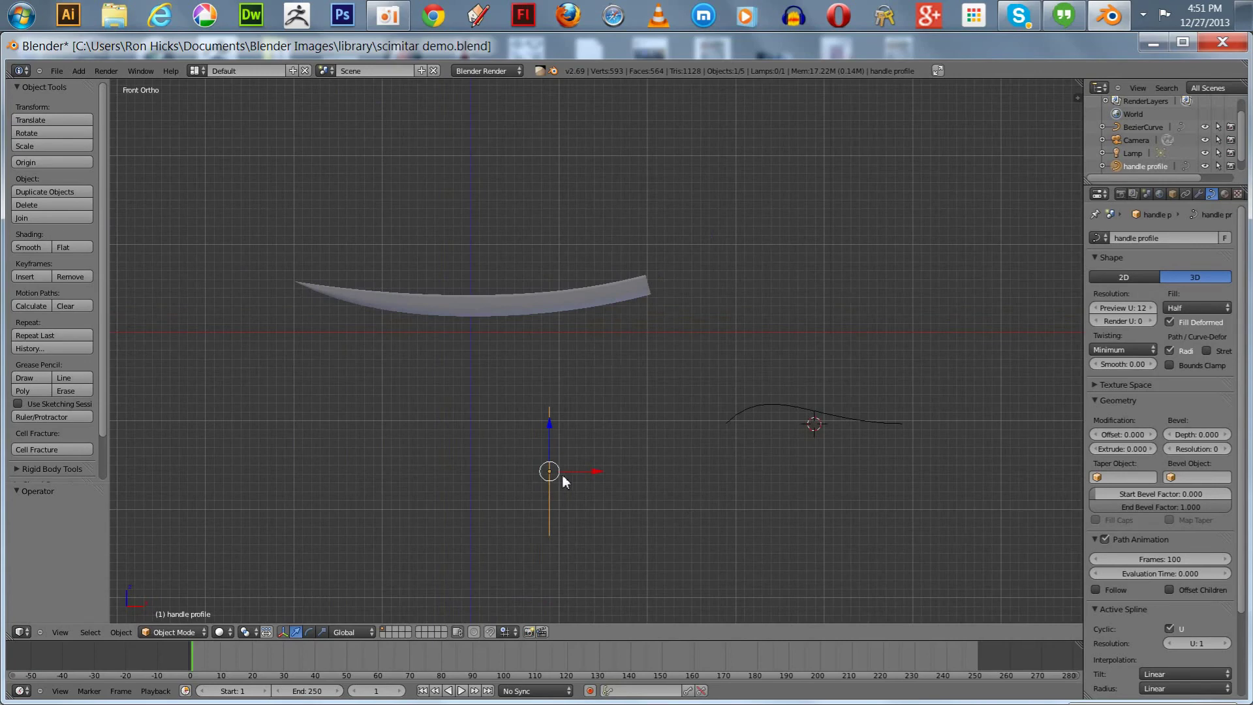
key(x)
click(564, 474)
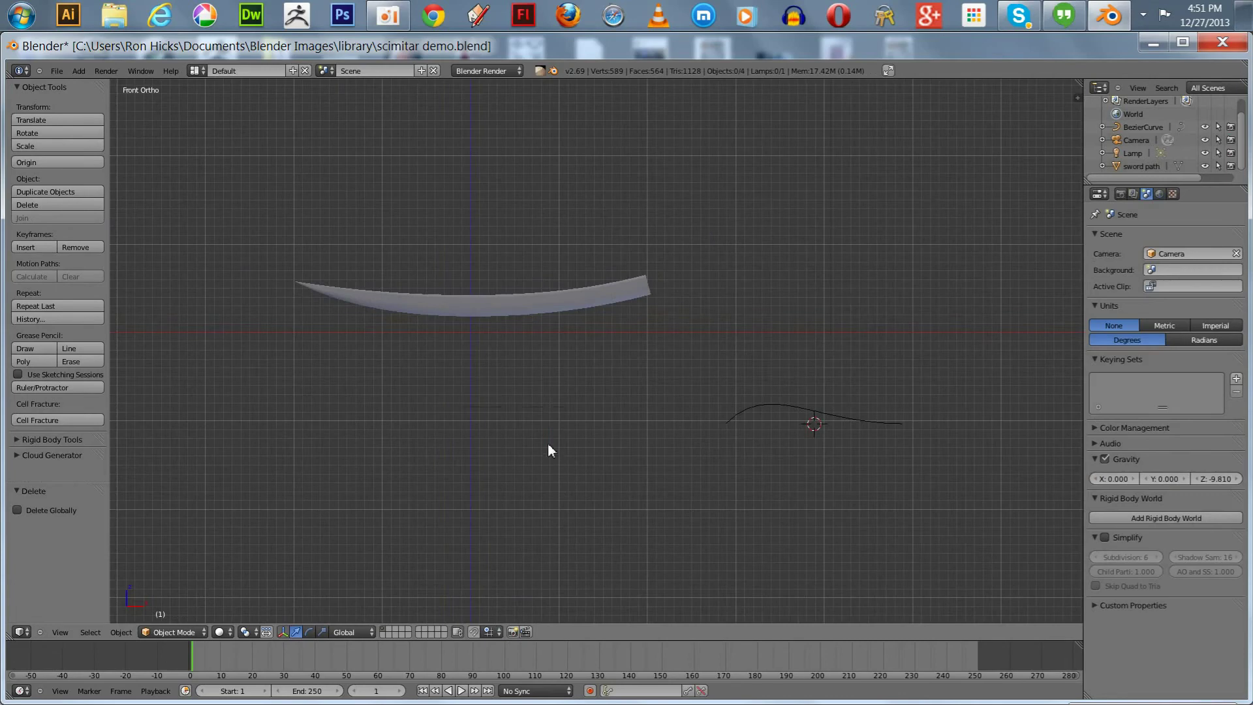
Add a Bezier circle at the 3D cursor and move it about -3.316 units along X, below the blade
key(space)
mouse_move(608, 459)
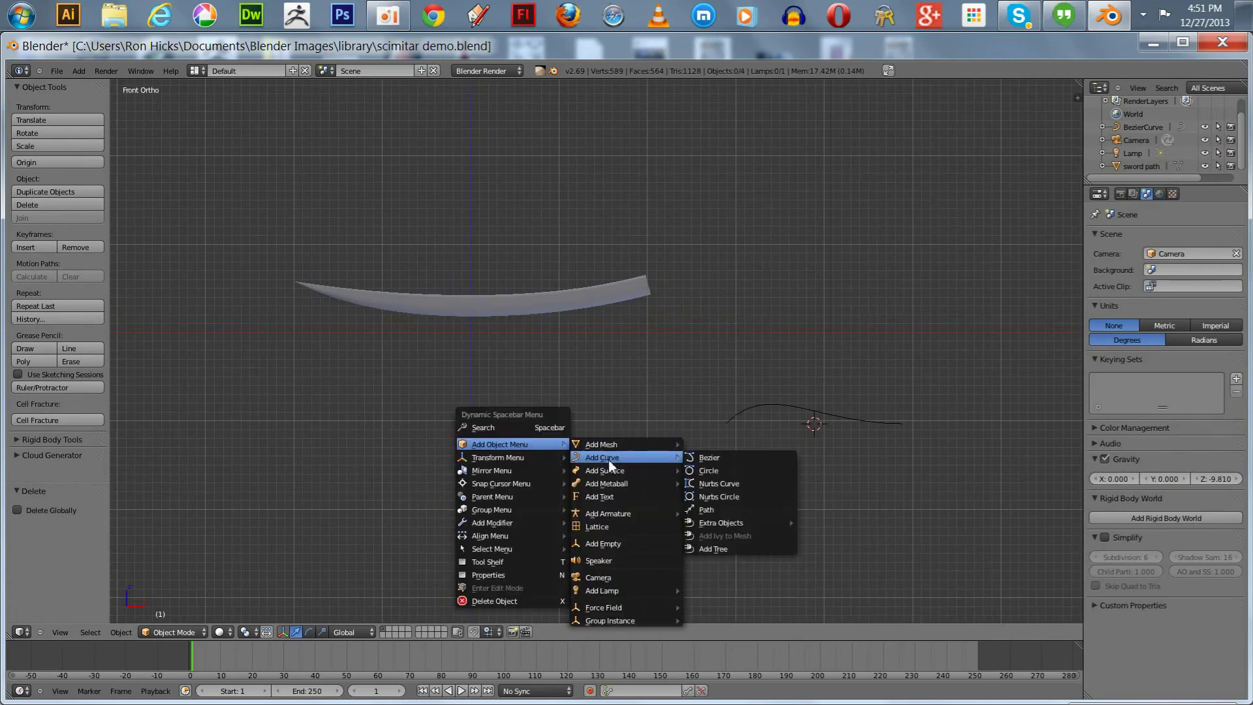
click(711, 470)
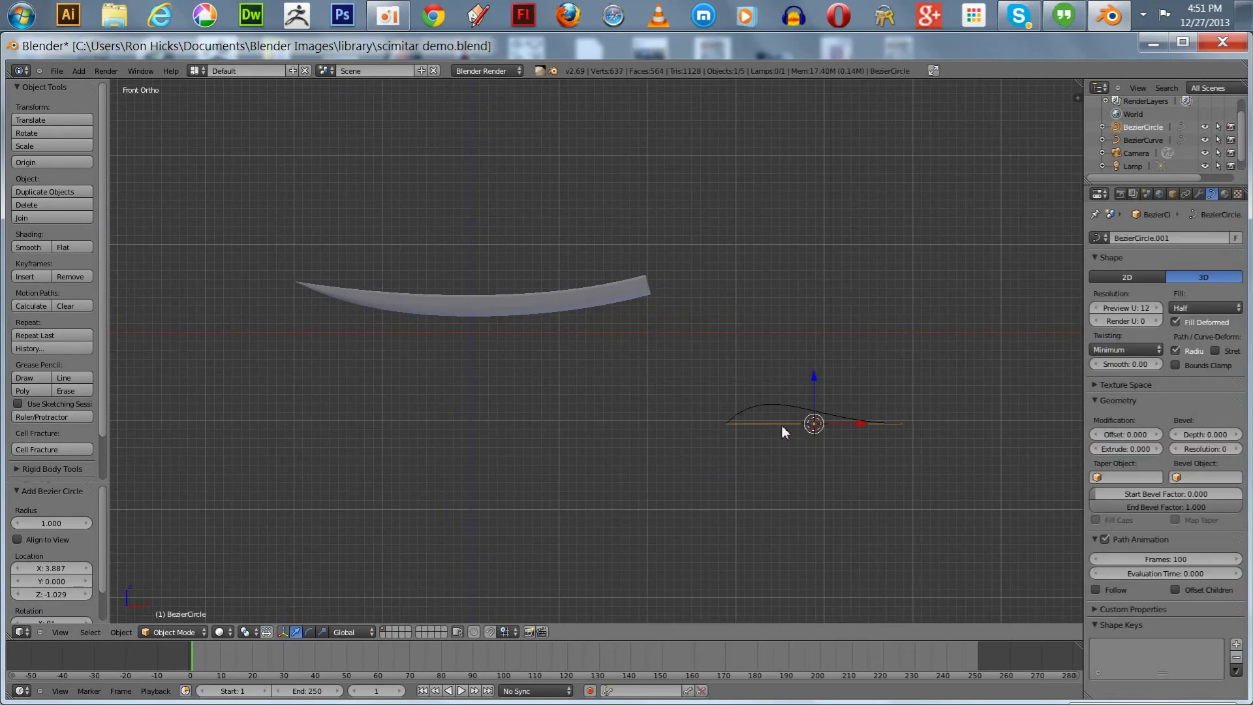
drag(865, 424, 569, 468)
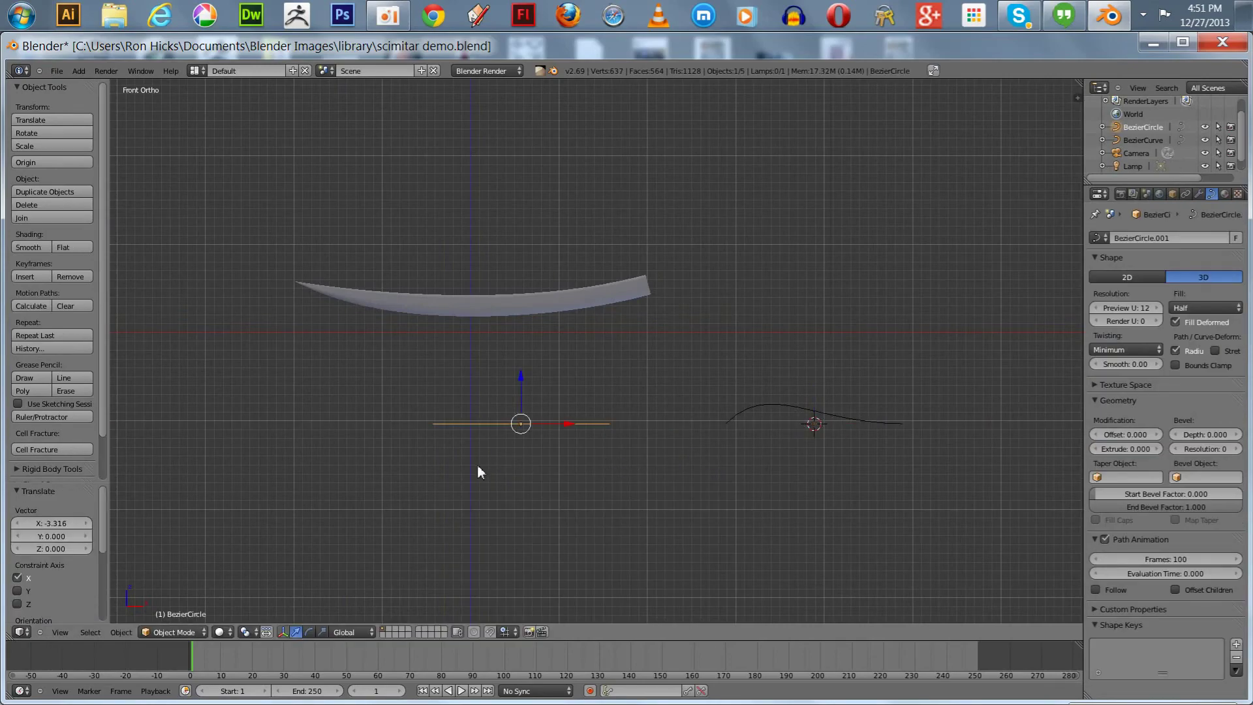
Rotate the Bezier circle 90° about the X axis so it faces the front view
key(r)
key(x)
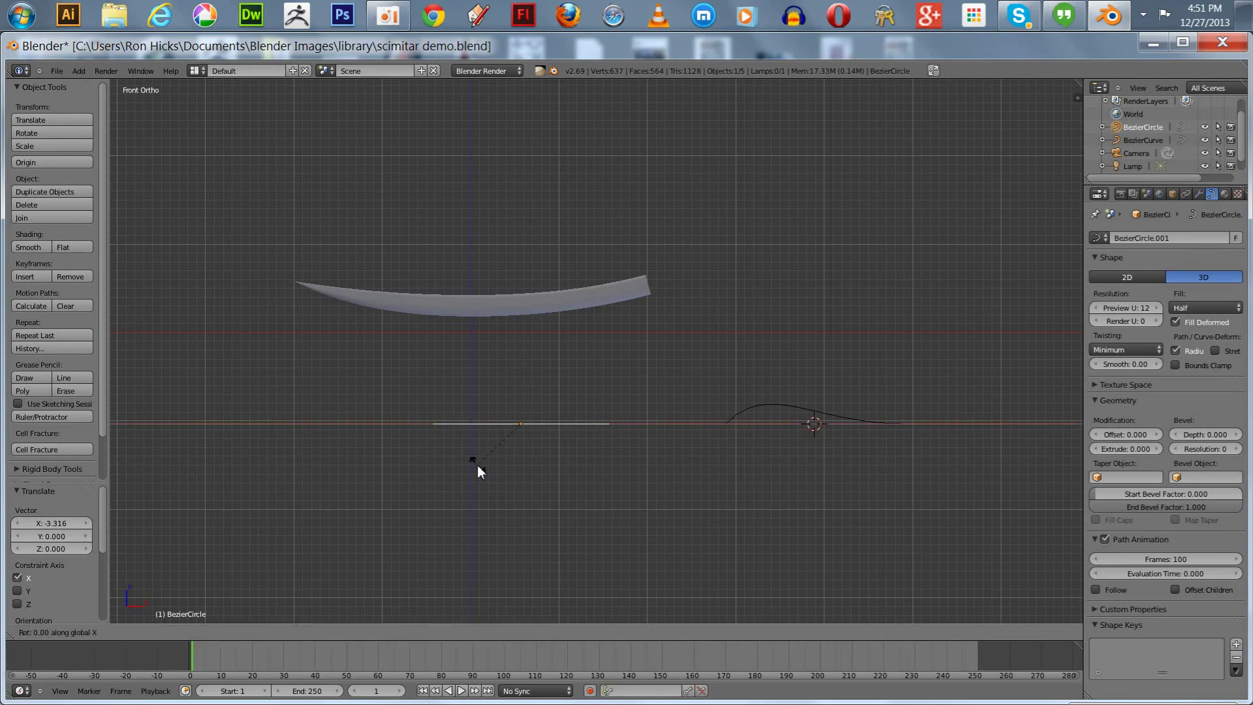
text(90)
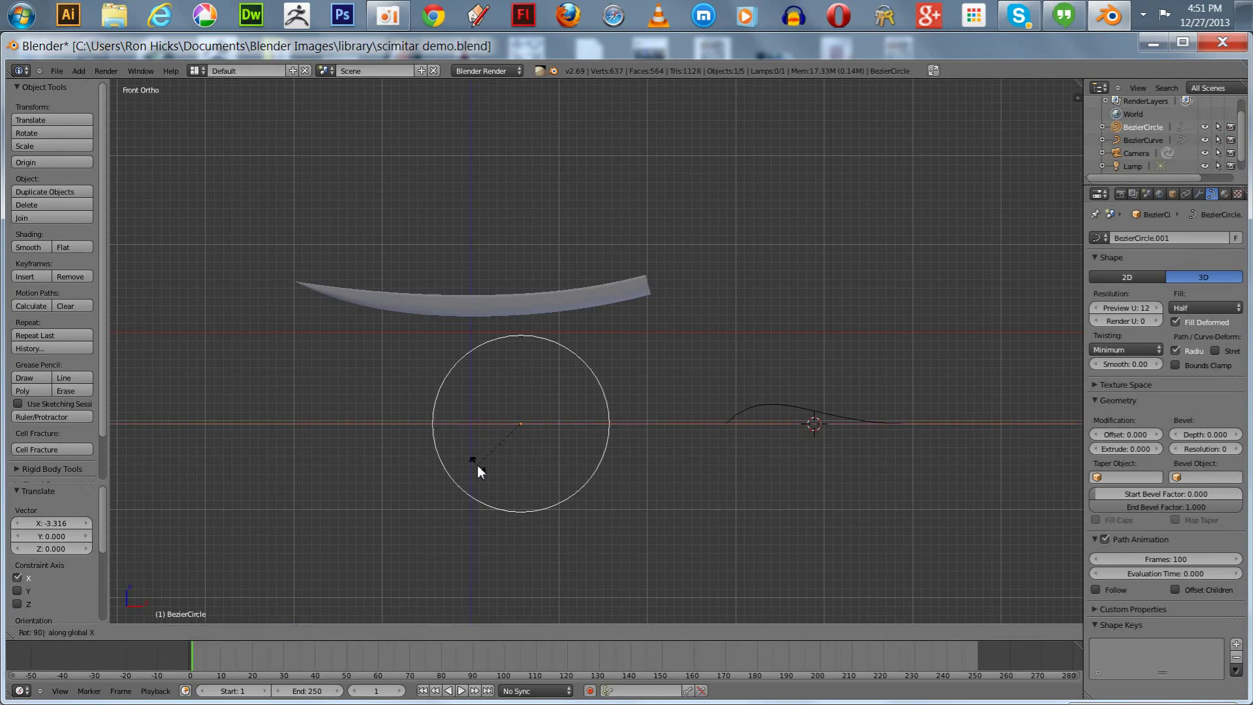
key(Return)
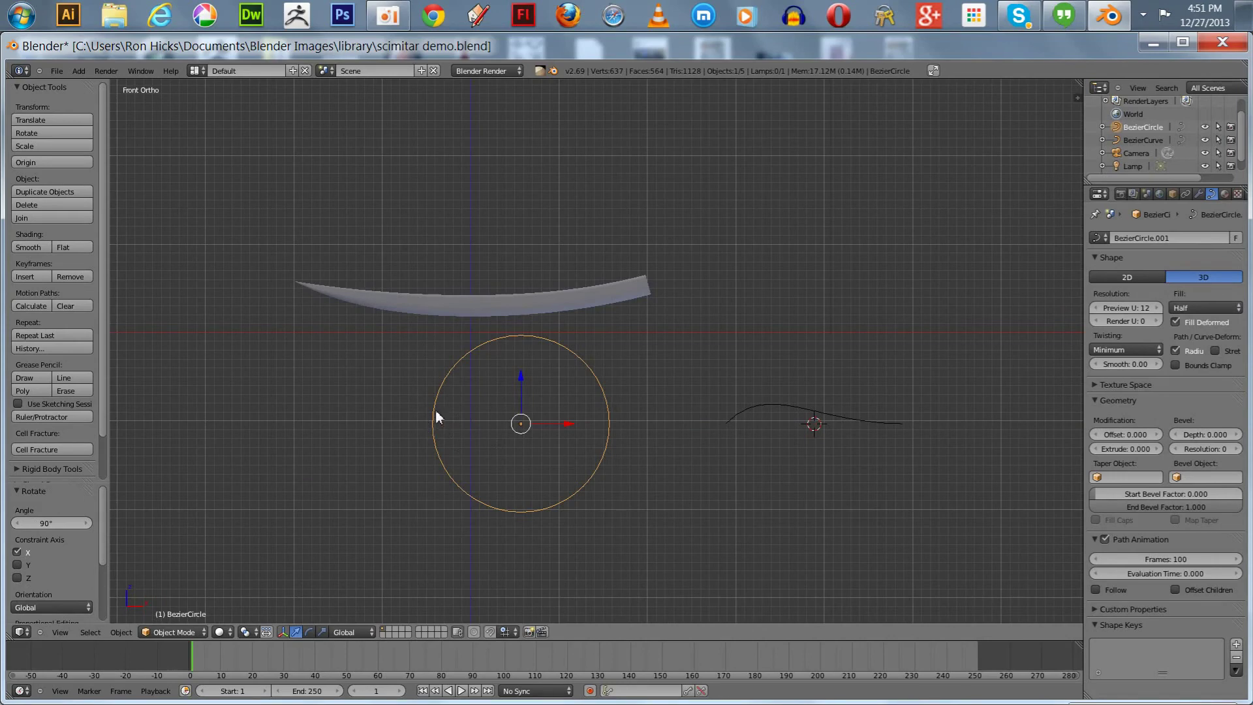
Scale the circle into a narrow upright ellipse, by about 0.155 along X and 0.424 along Z
key(s)
key(x)
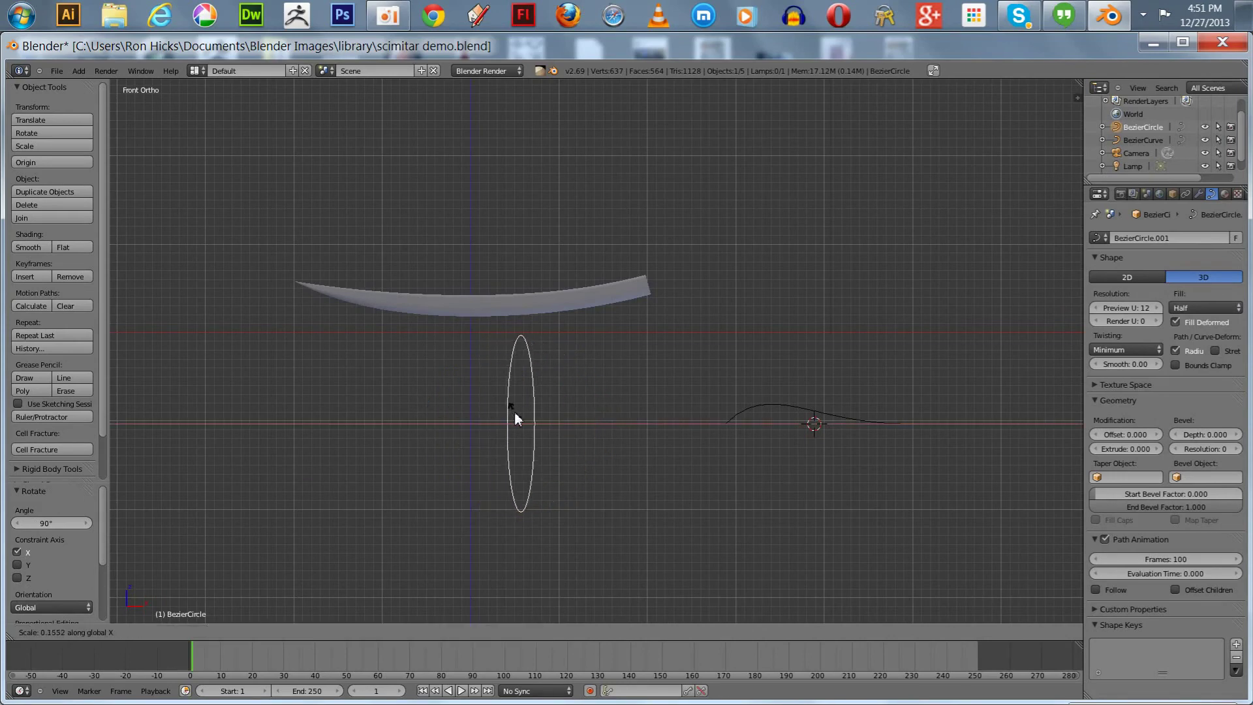
click(514, 415)
key(s)
key(z)
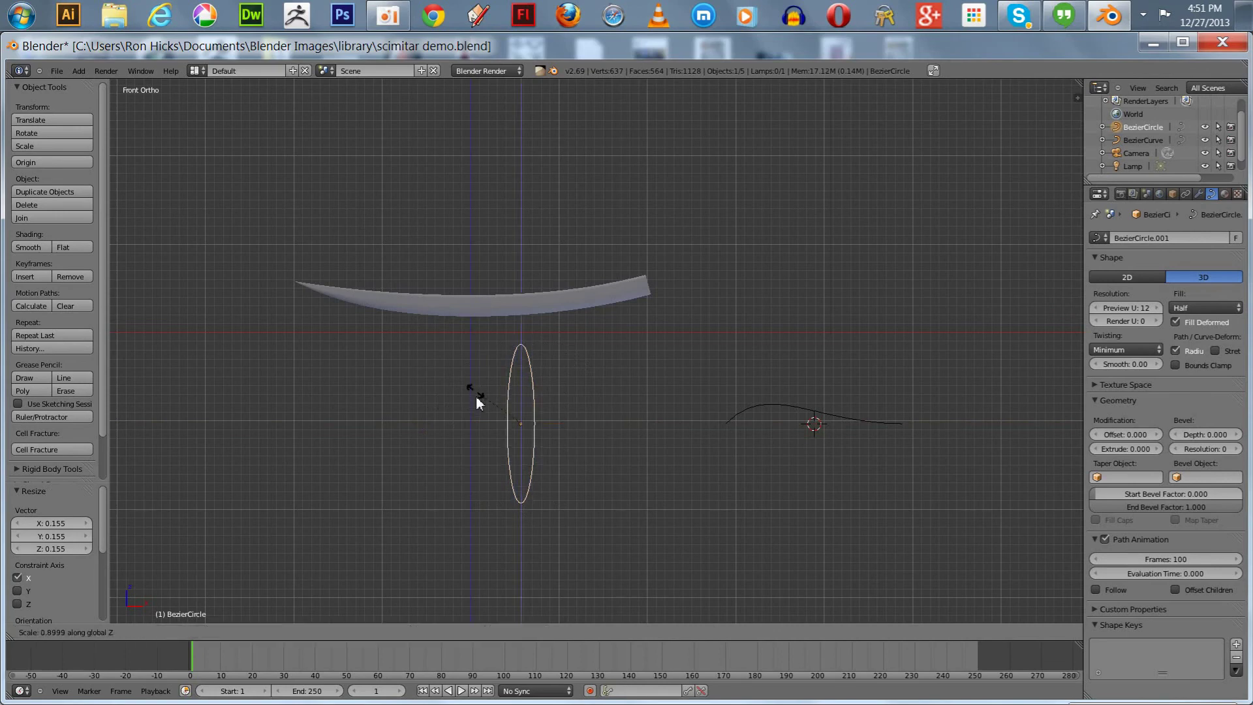
click(496, 432)
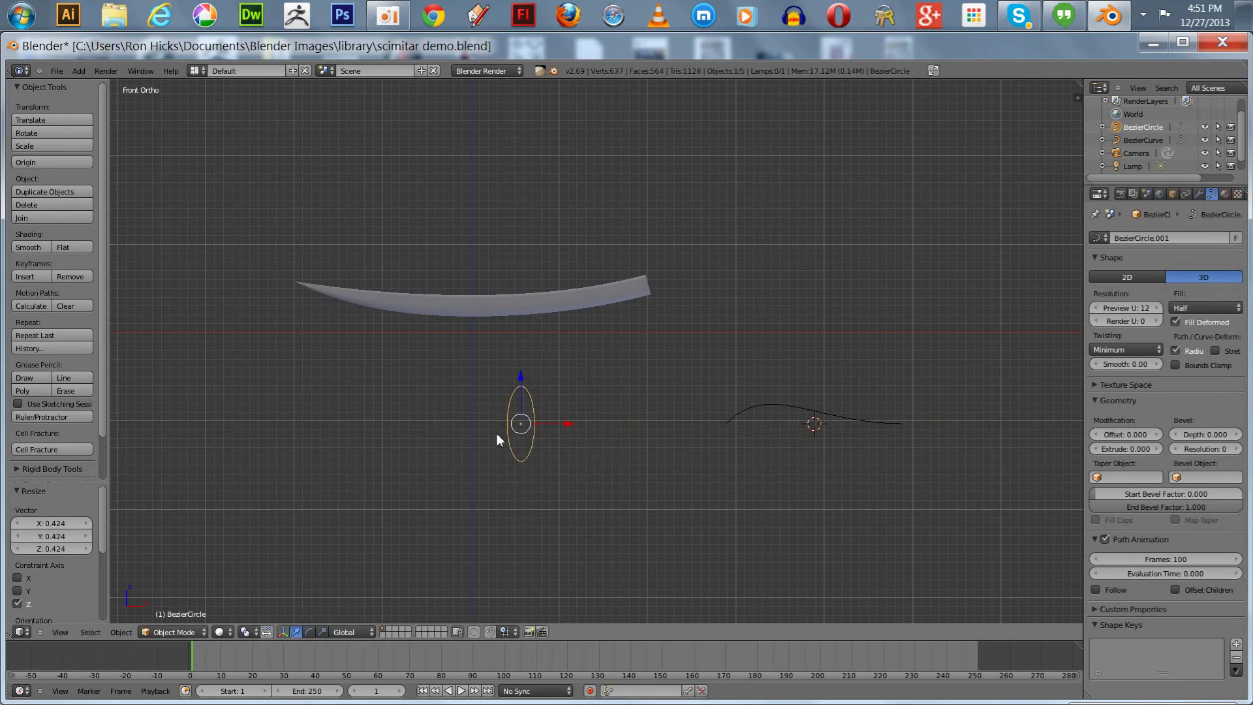
Rename the elliptical Bezier circle object as "handle profile"
right_click(732, 419)
right_click(517, 406)
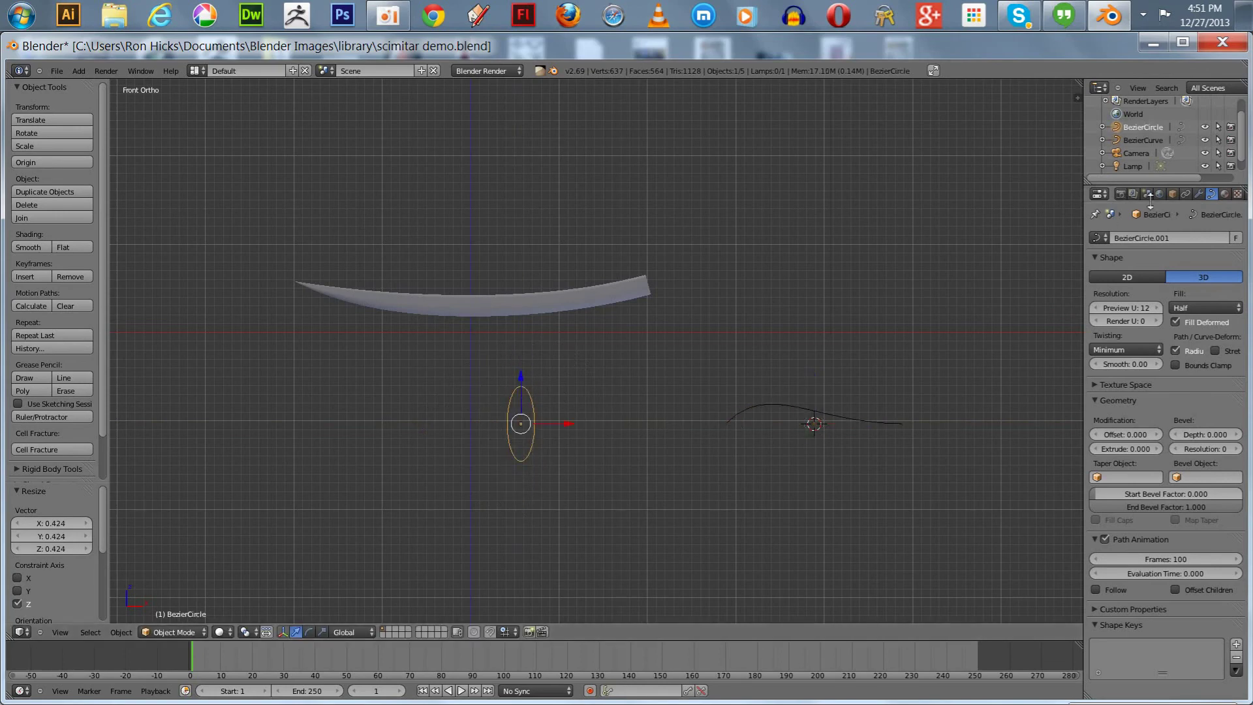
click(1172, 194)
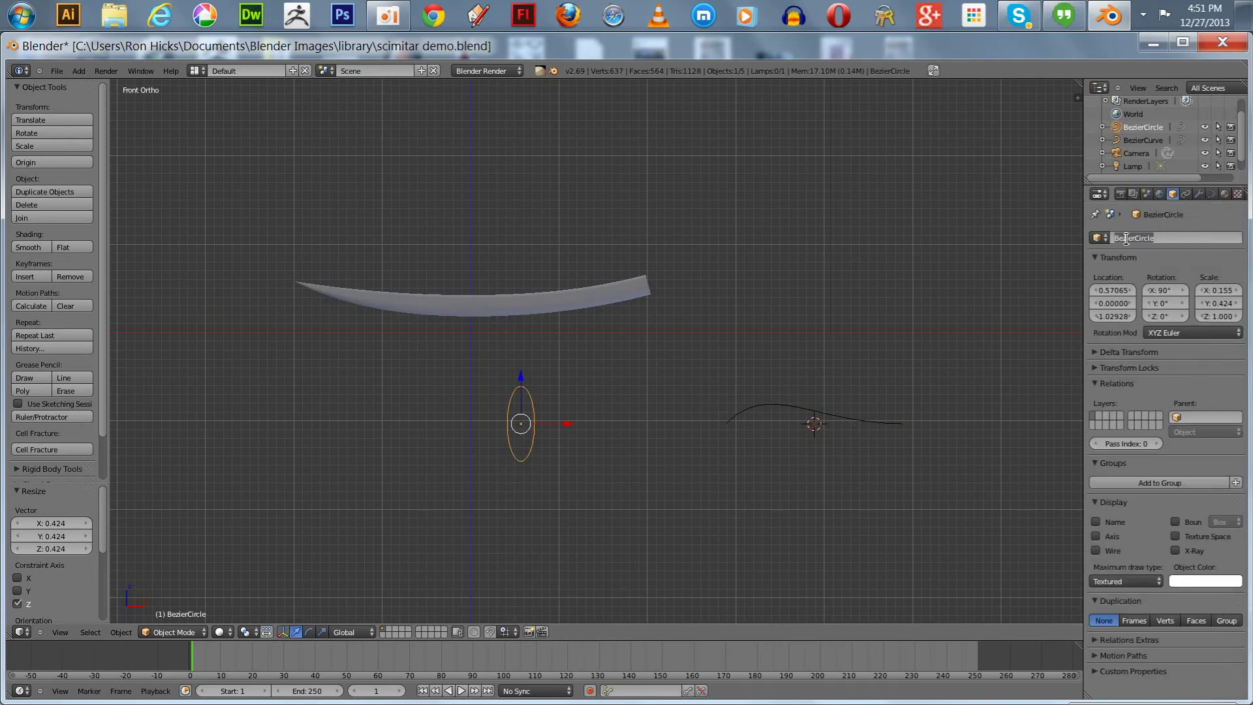
click(1125, 238)
text(handle profil)
text(e)
key(Return)
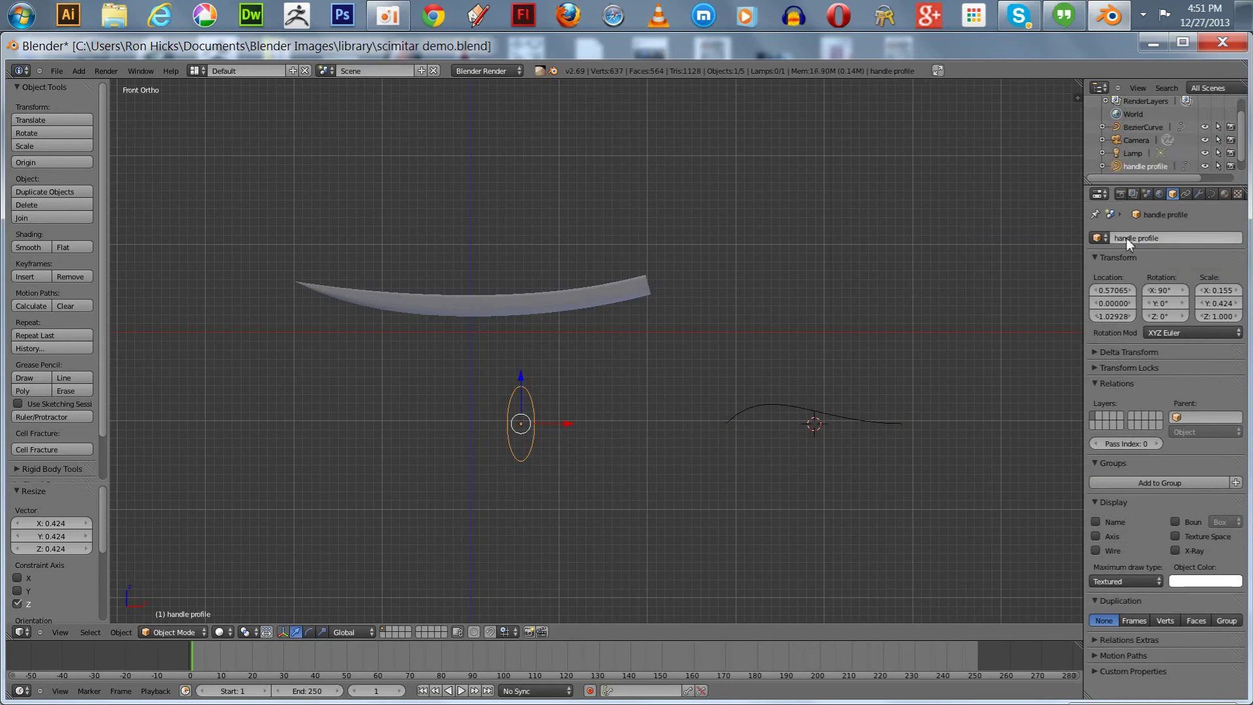
Set handle profile as the bevel object of the Bezier curve
click(1212, 193)
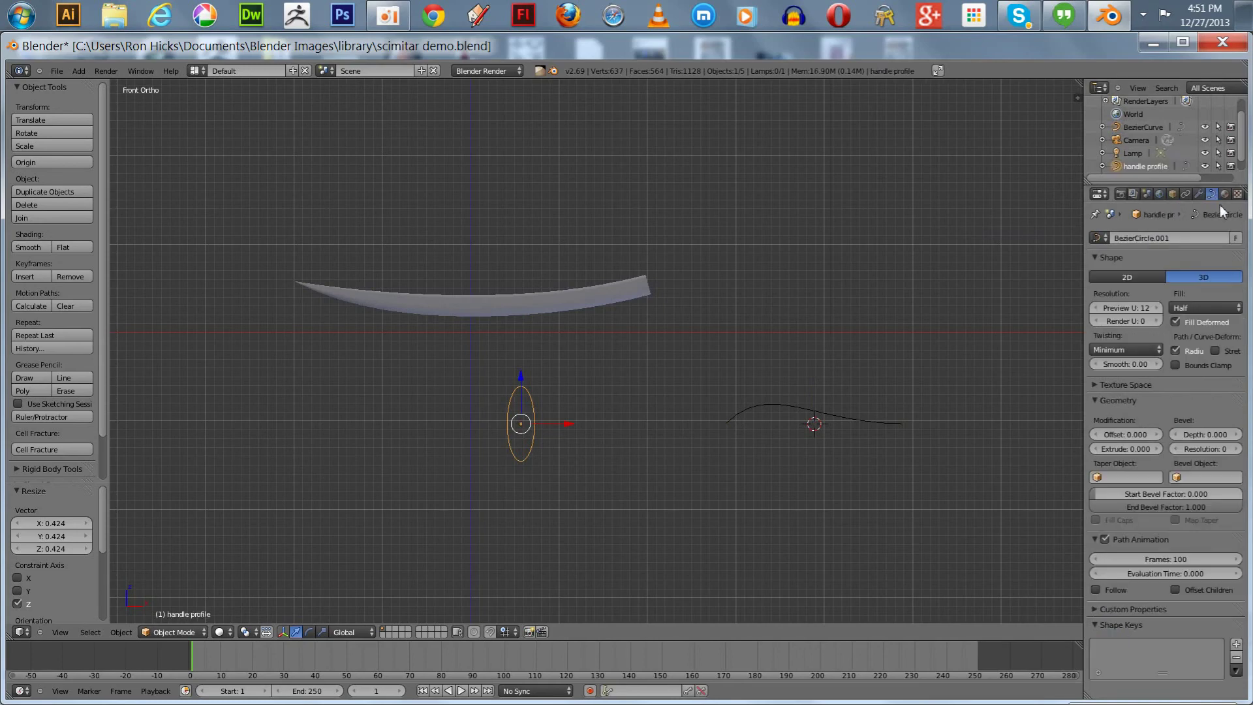
right_click(832, 418)
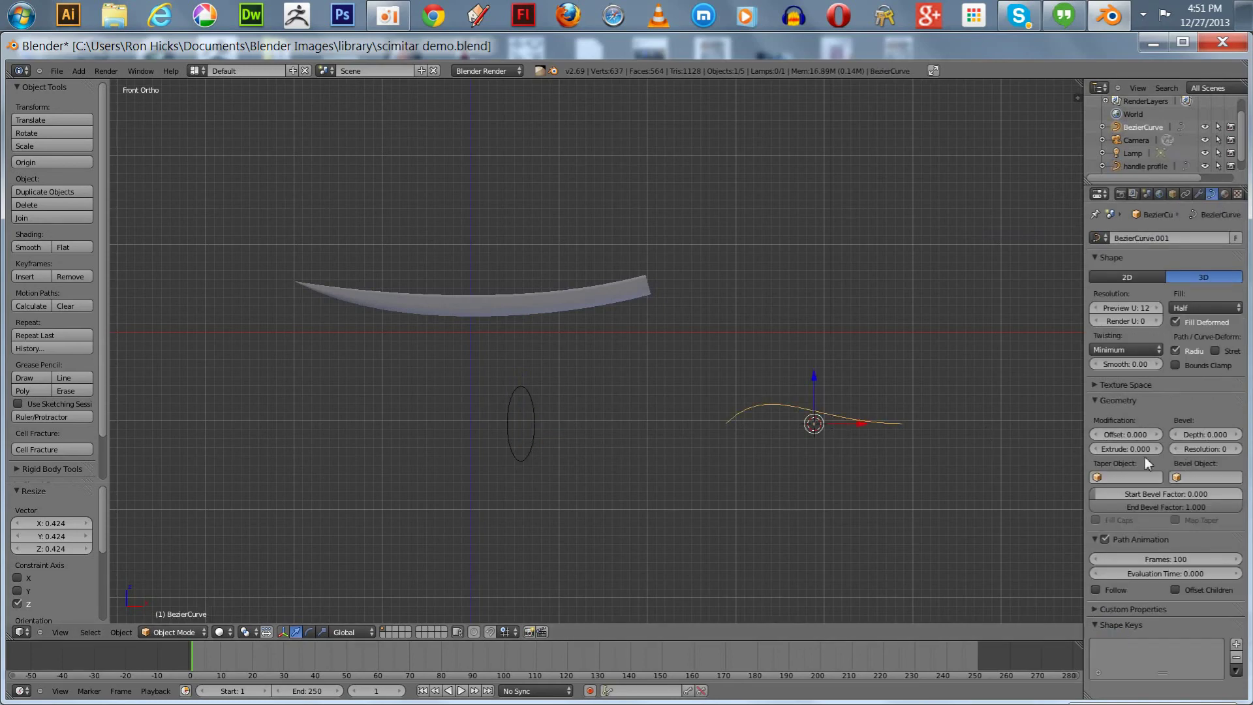
click(1178, 477)
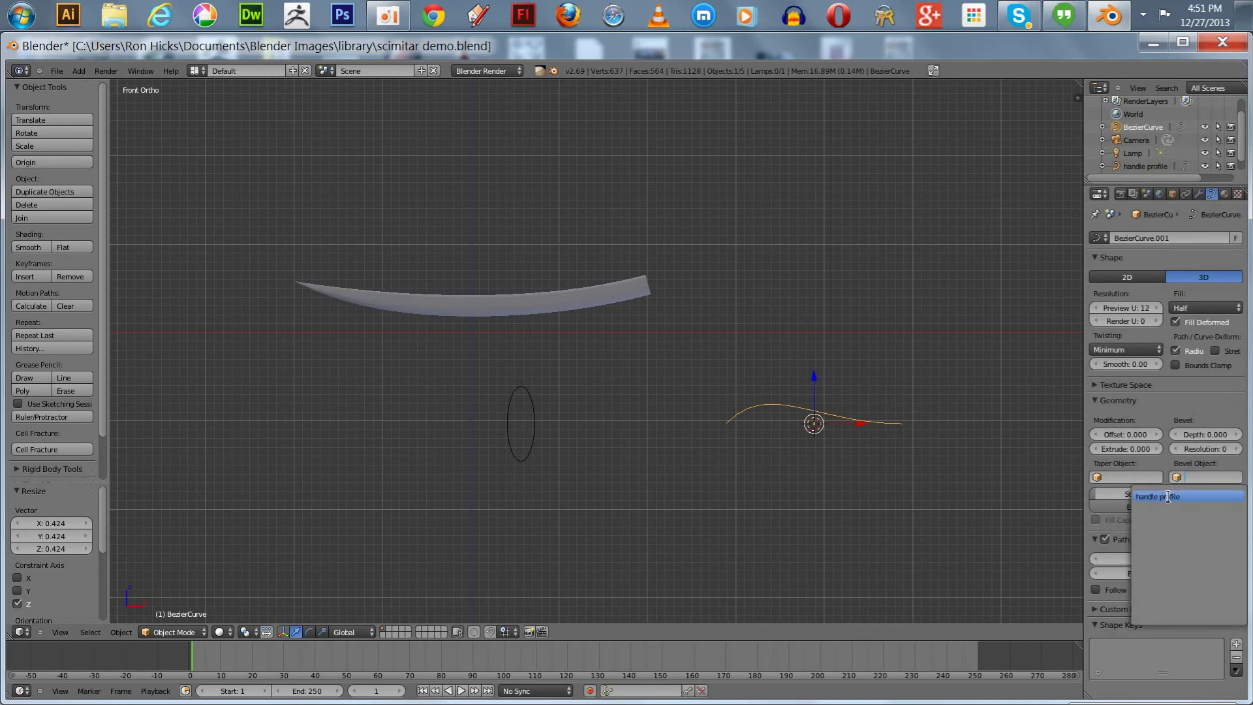
click(1167, 496)
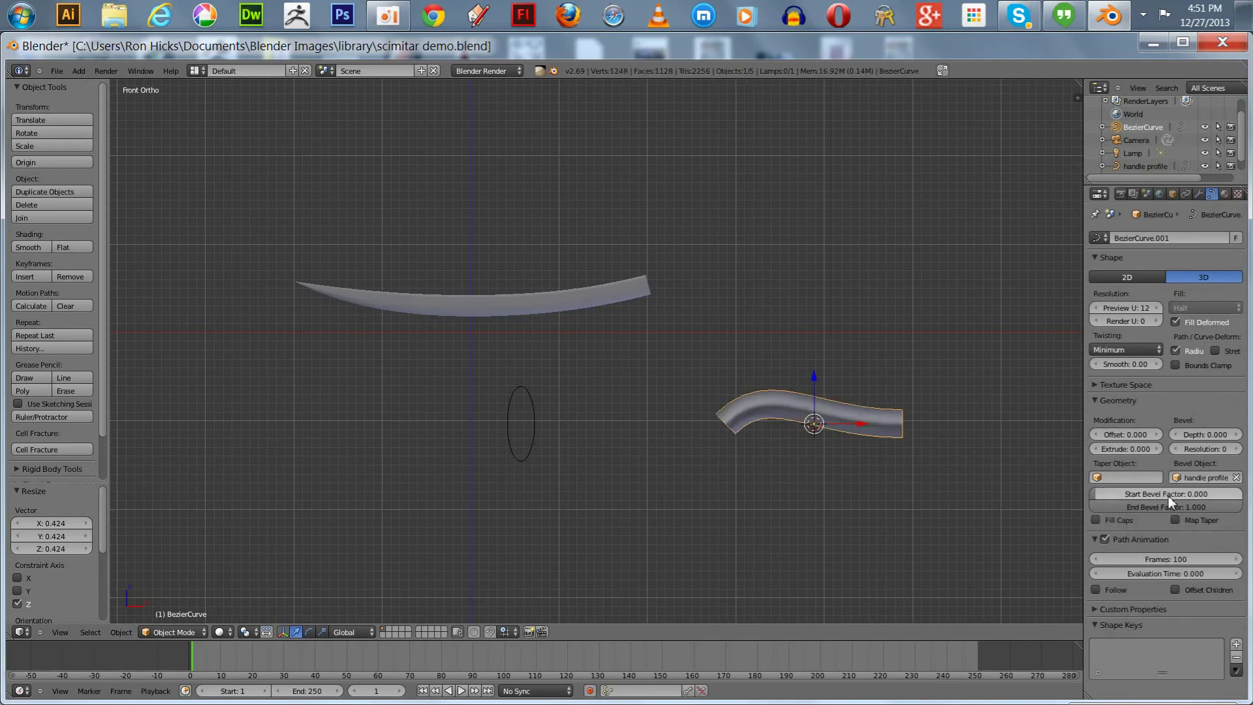
Switch the viewport to wireframe and inspect the beveled handle at an angle before returning to front view
key(z)
key(g)
click(581, 488)
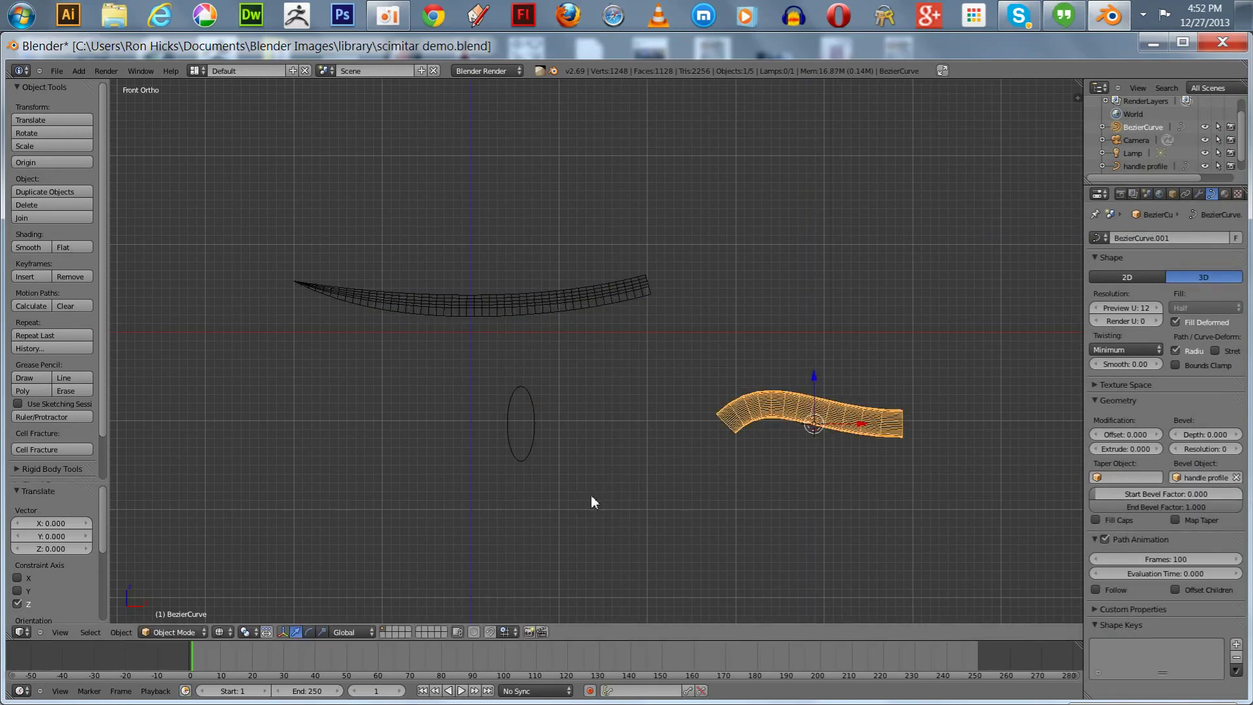
middle_drag(591, 501, 646, 515)
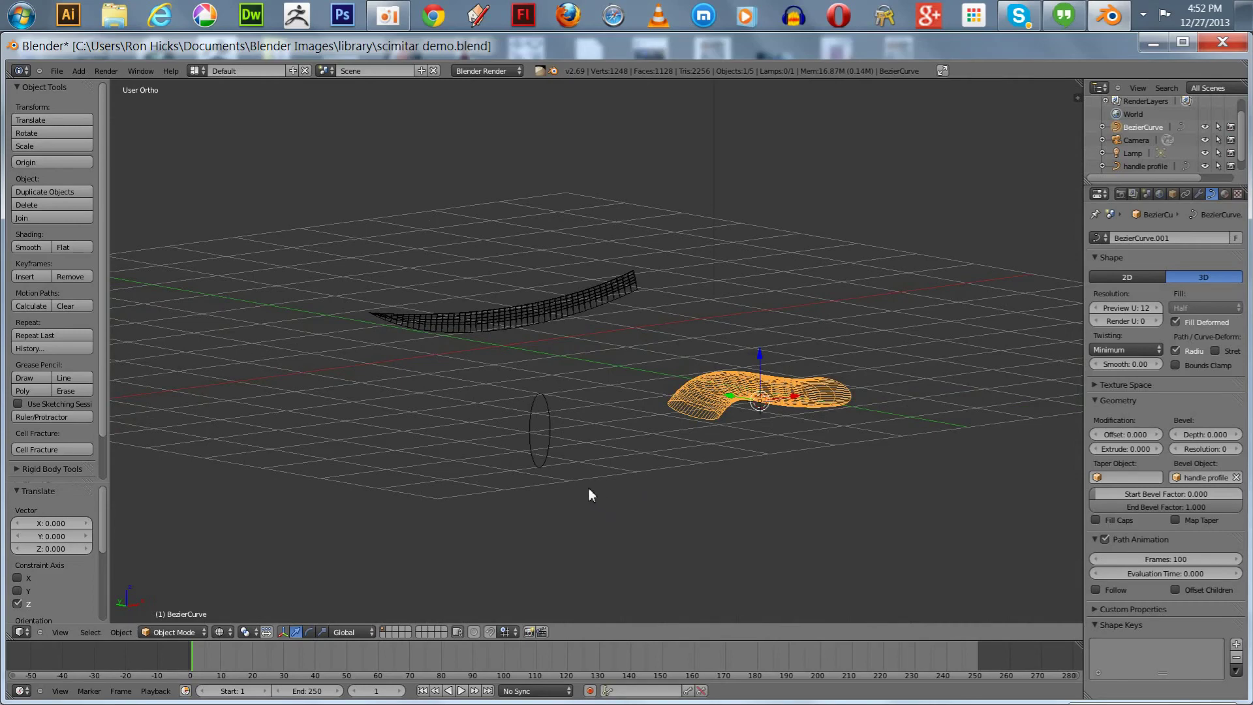
key(KP_1)
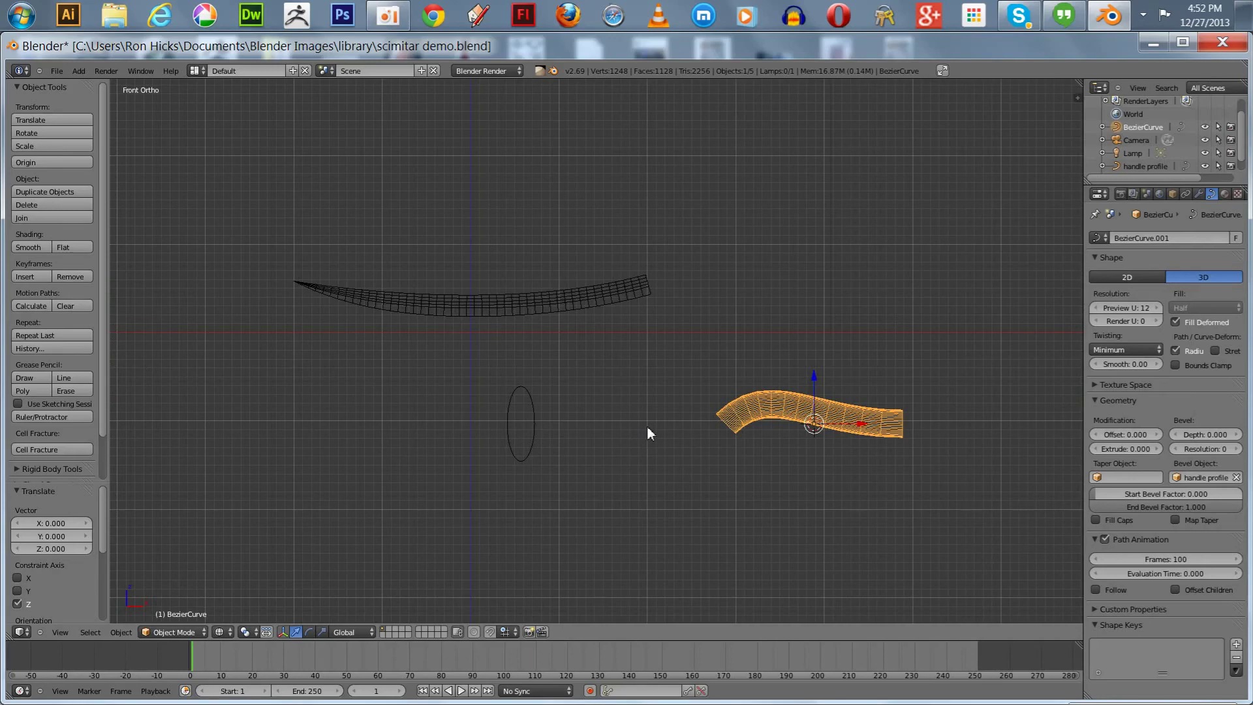
Thin the beveled handle in top view by scaling it along Y to about 0.214
key(KP_7)
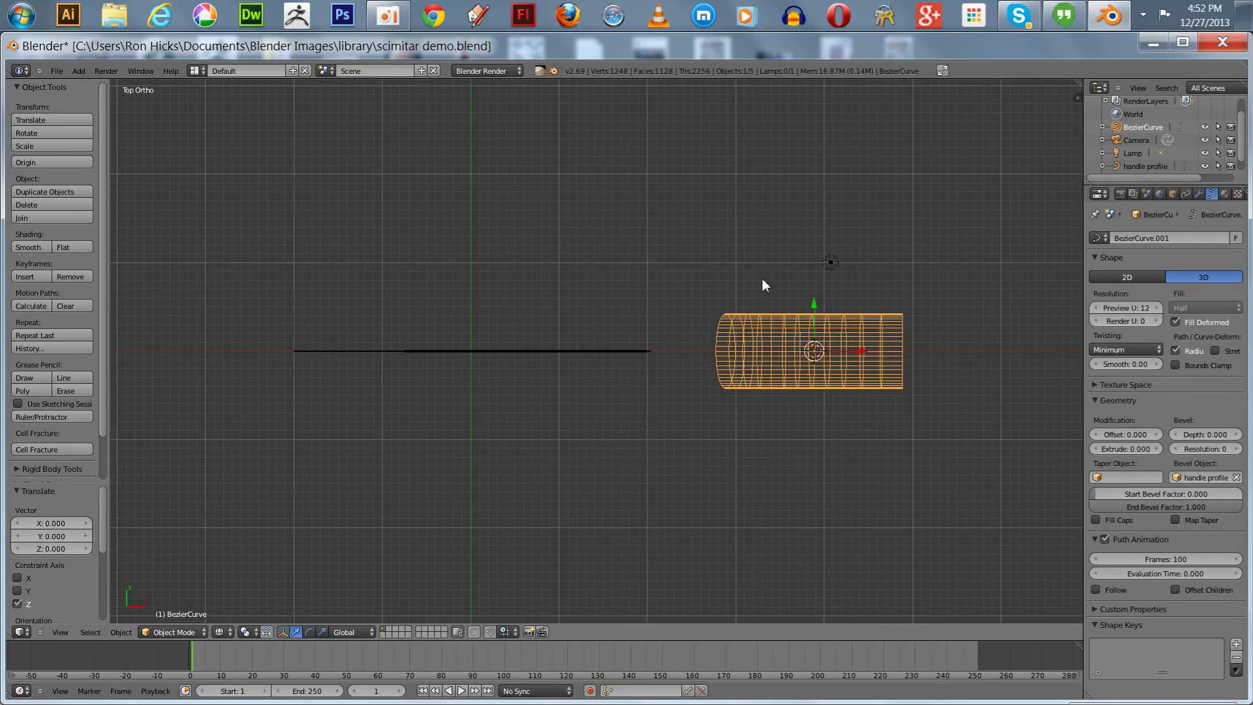
key(s)
key(y)
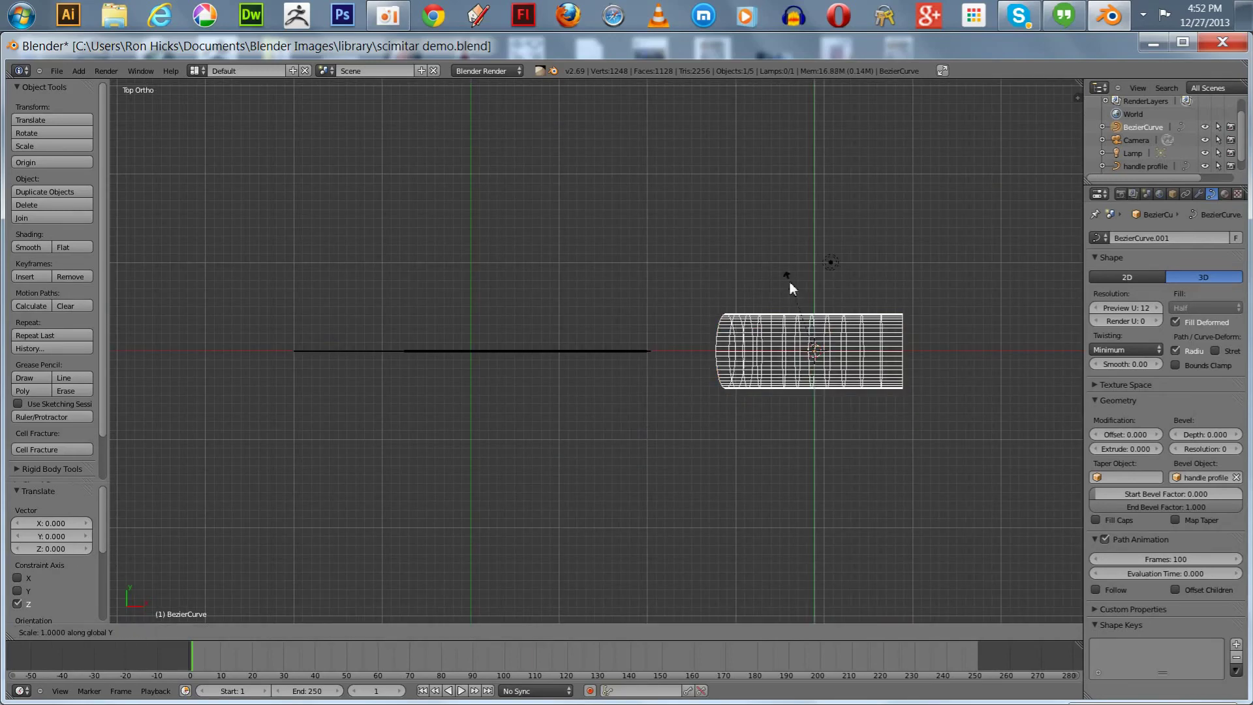
click(806, 342)
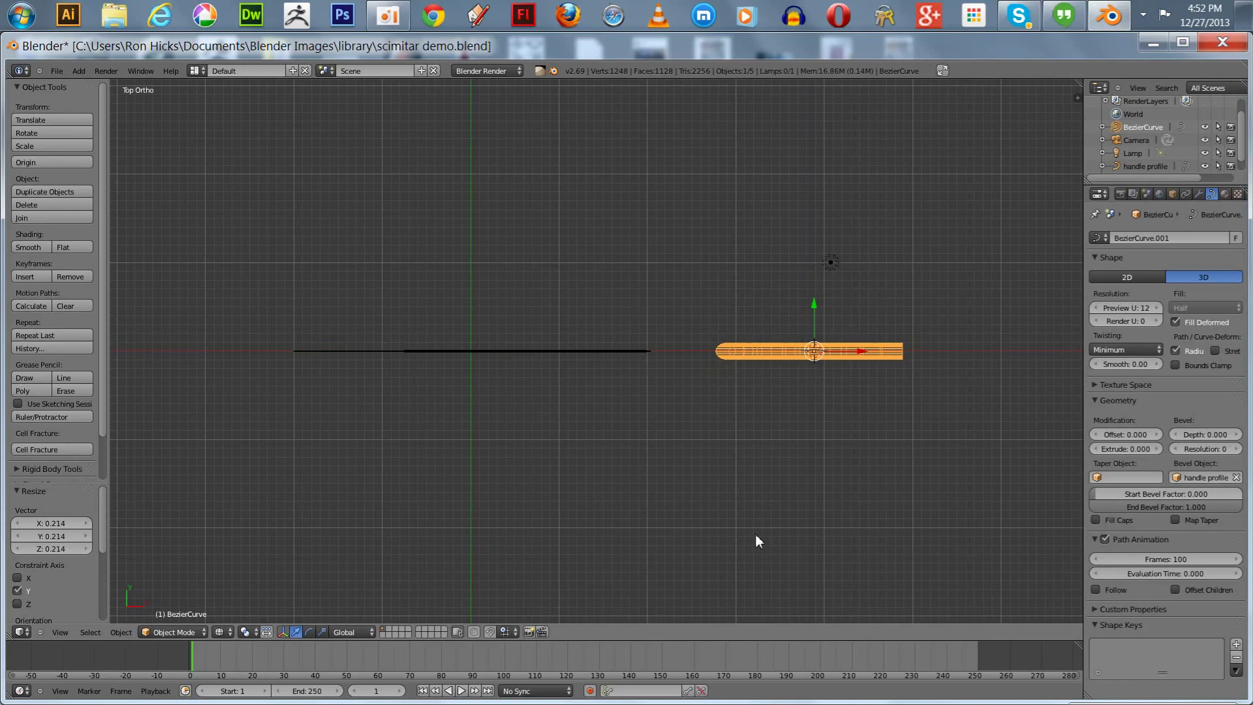
In curve edit mode, move the inner Bezier handle of the right end point about 0.133 along X and -0.465 along Z
key(KP_1)
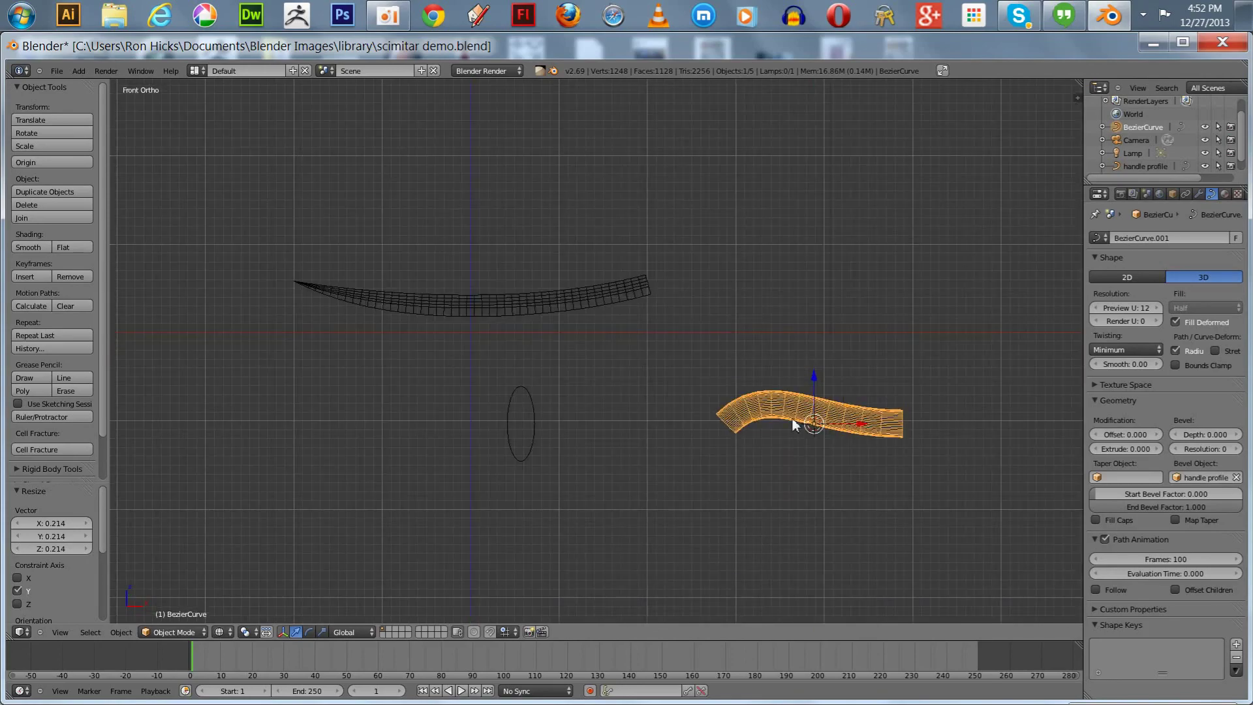
key(Tab)
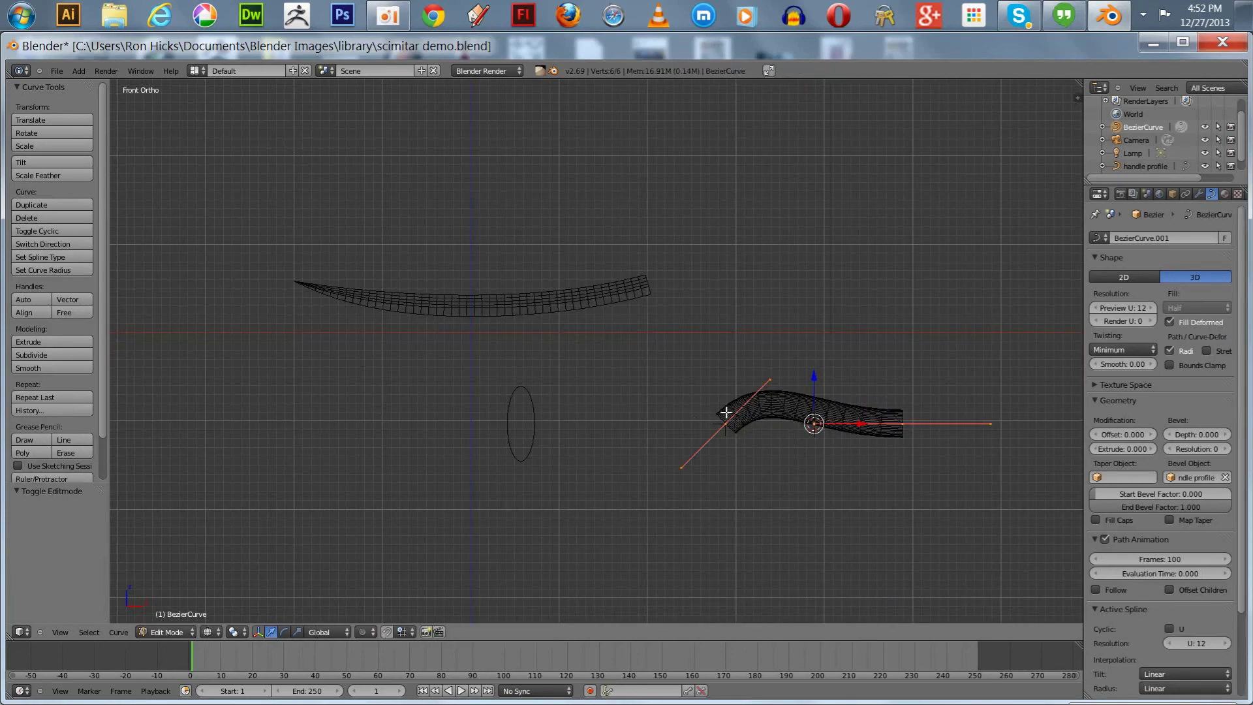
right_click(815, 423)
key(g)
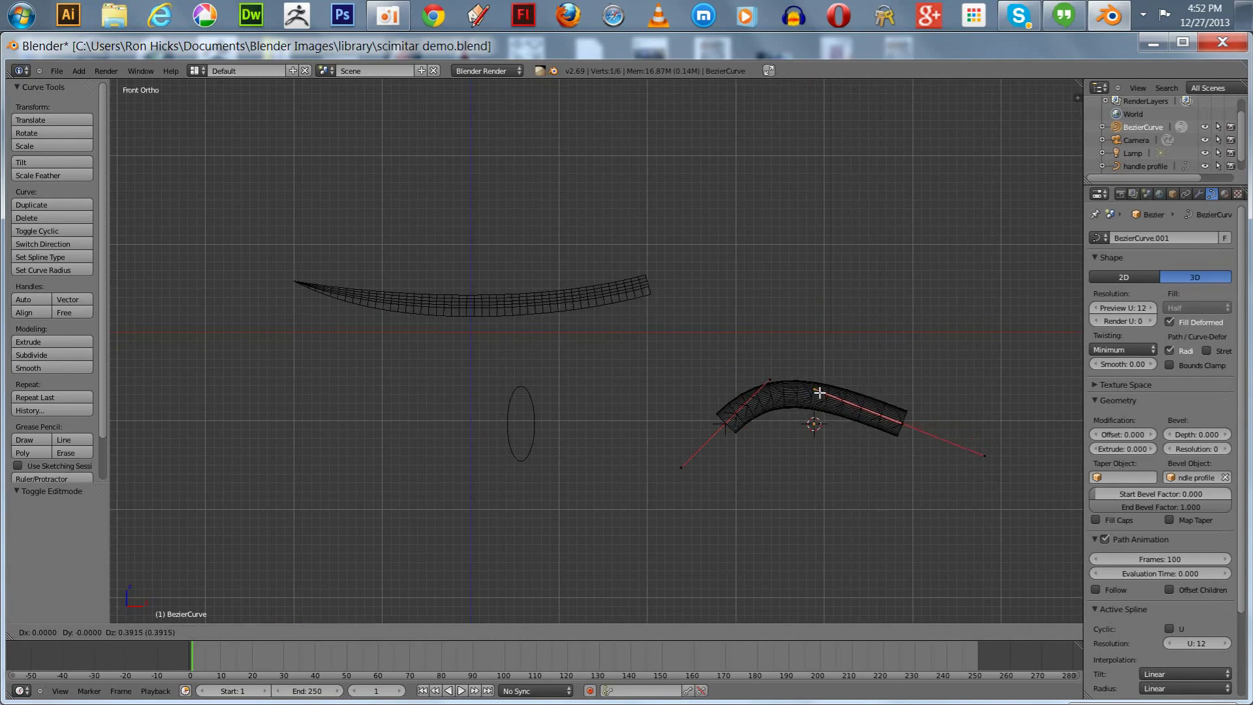
click(826, 460)
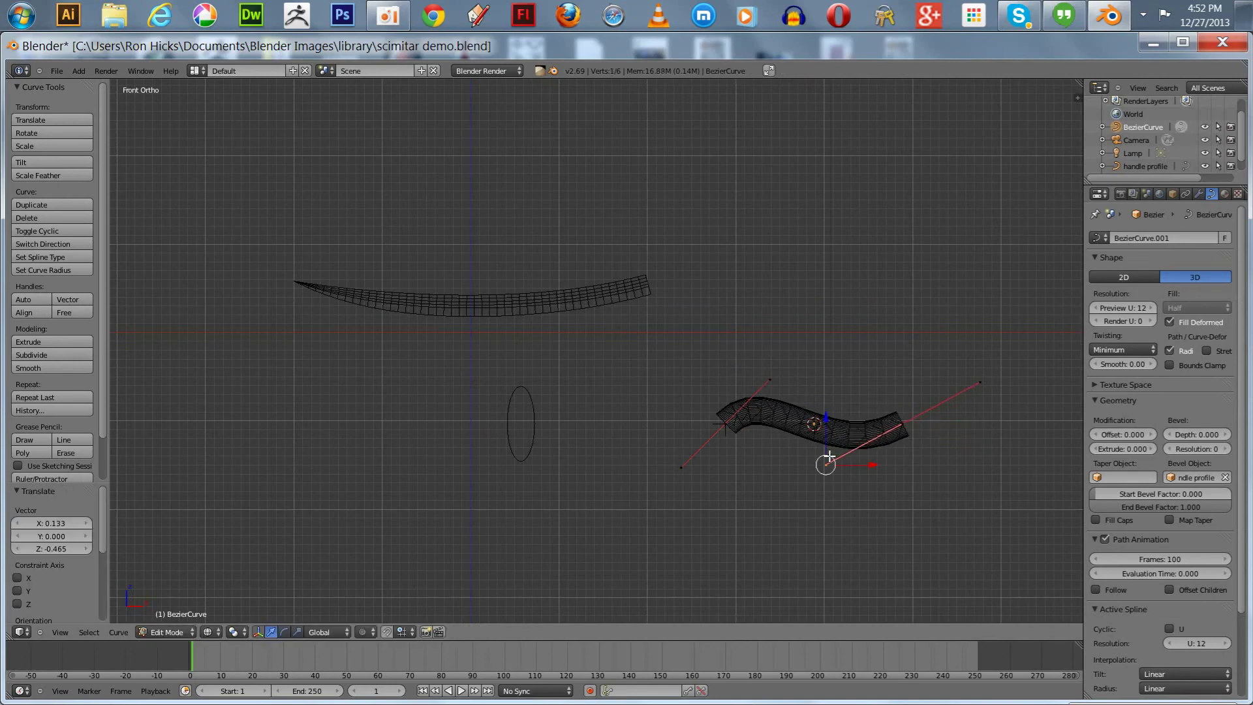
Move the handle curve's left end point about -0.288 in X and 0.066 in Z, and its inner Bezier handle about 0.096 and -0.768
right_click(724, 424)
key(g)
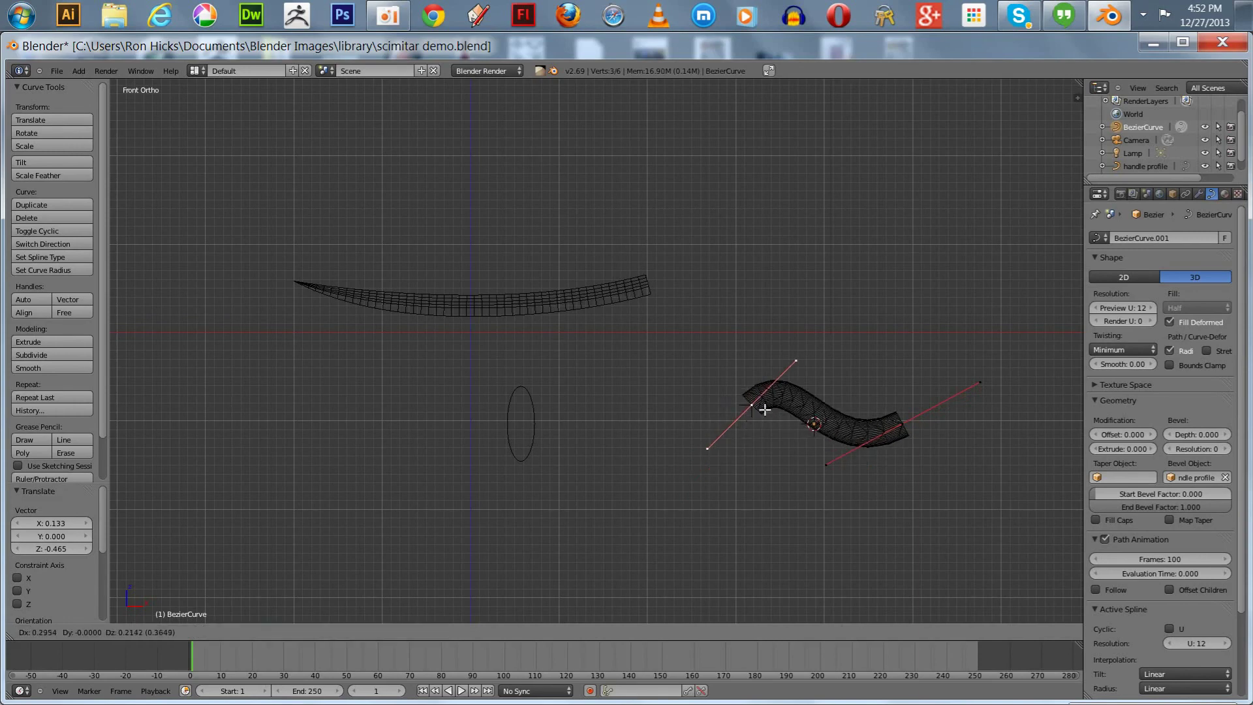
click(701, 422)
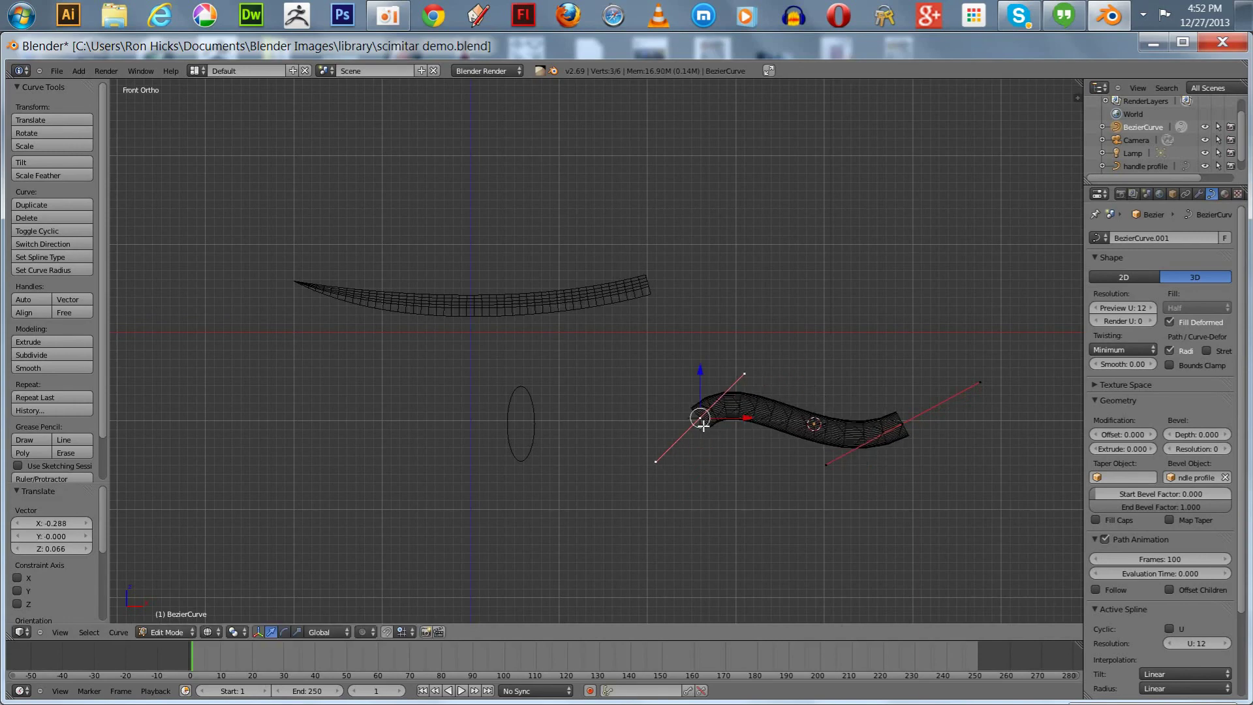
right_click(744, 374)
key(g)
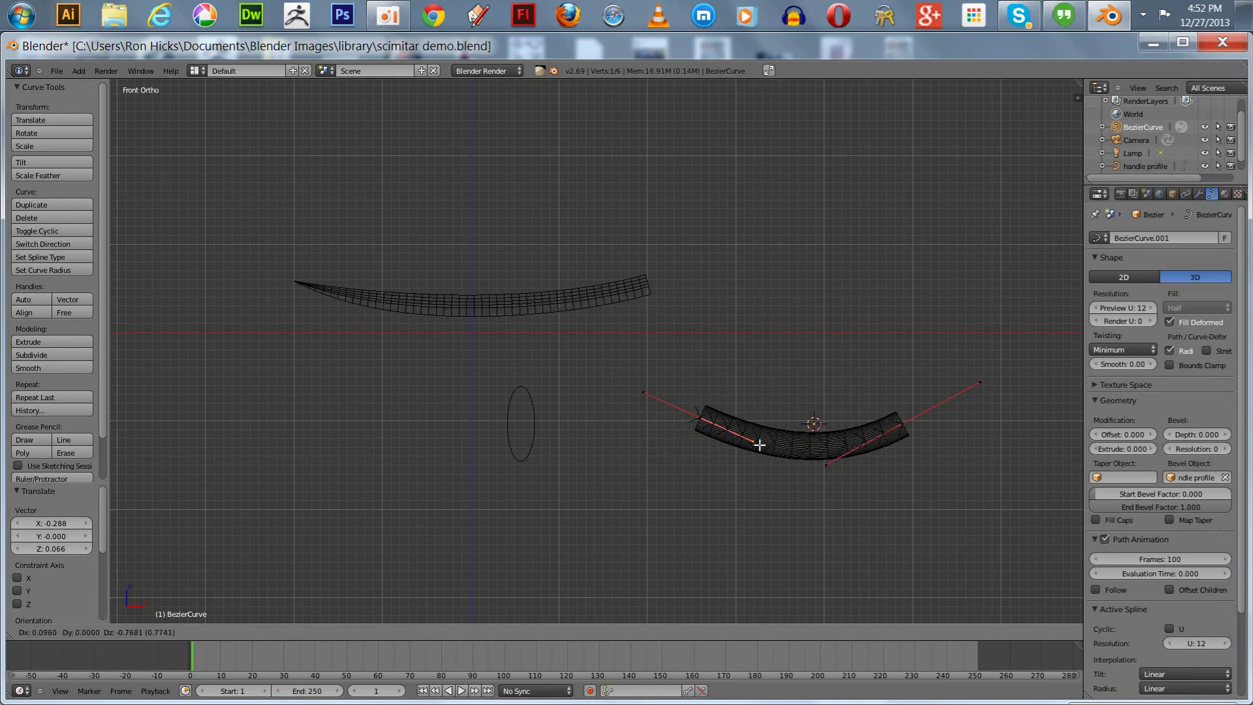
click(759, 445)
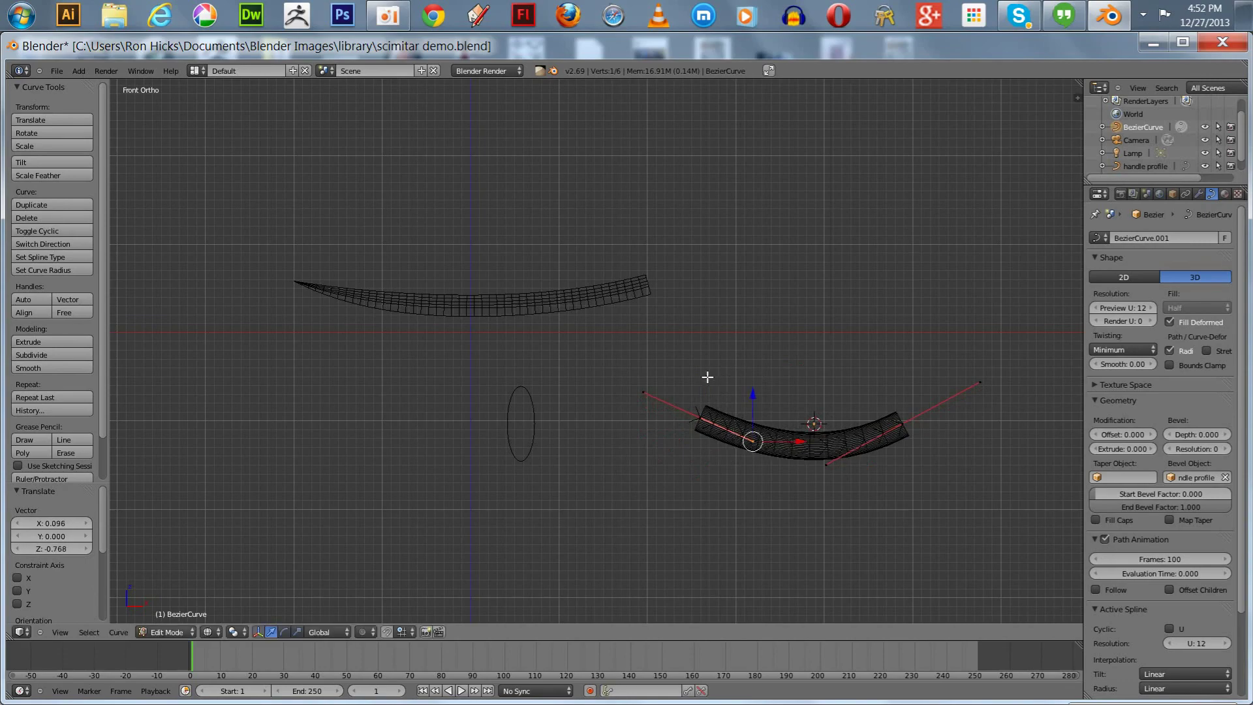
Leave curve edit mode and show the model with solid shading in front view
mouse_move(707, 375)
middle_down()
mouse_move(744, 389)
mouse_move(728, 385)
middle_up()
key(Tab)
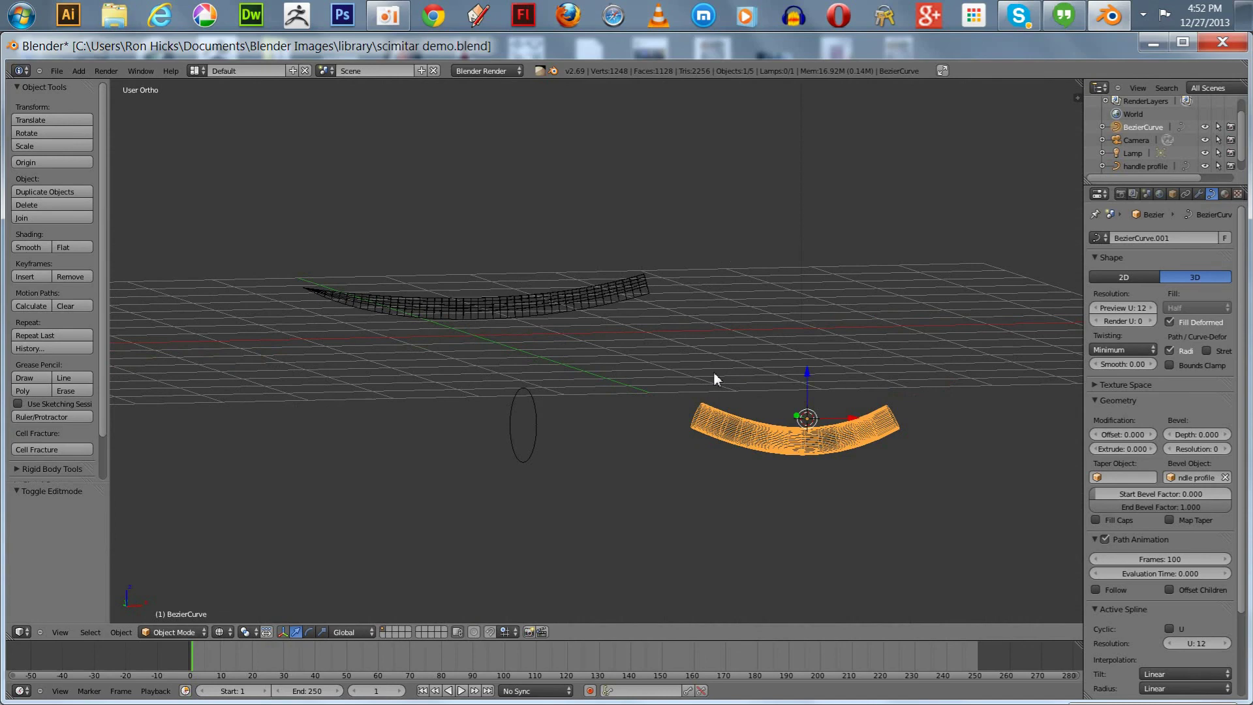
key(KP_1)
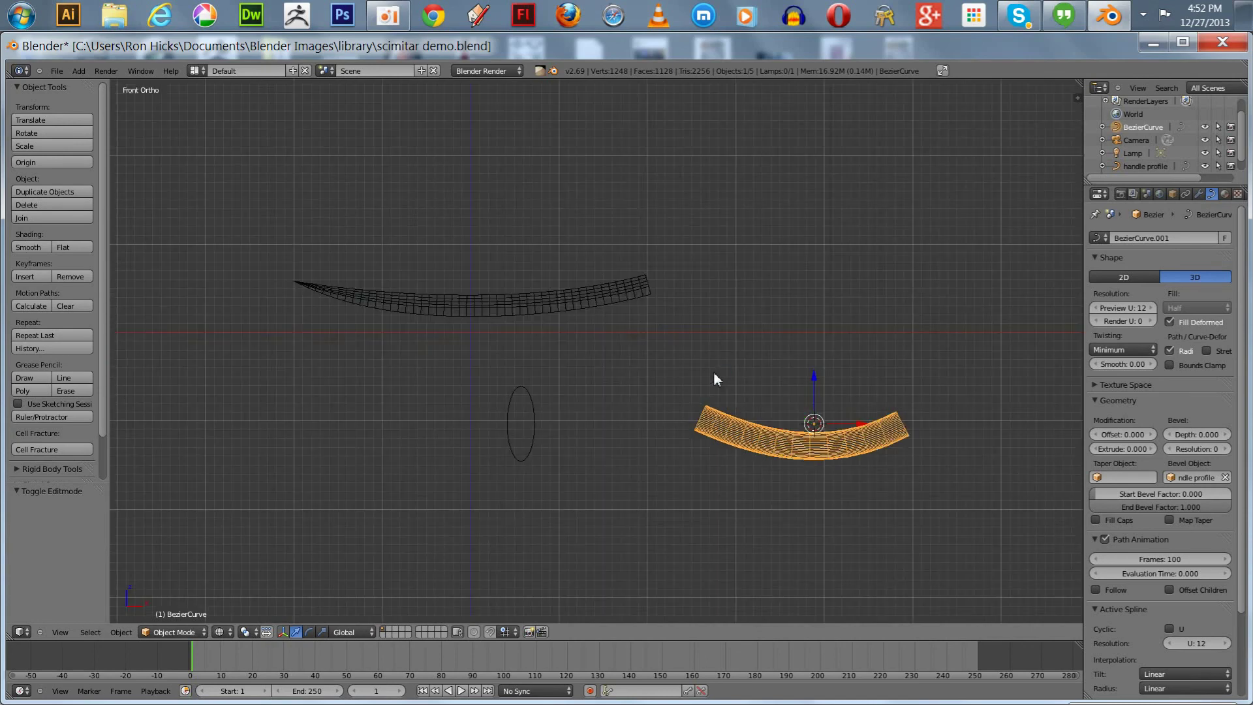
key(z)
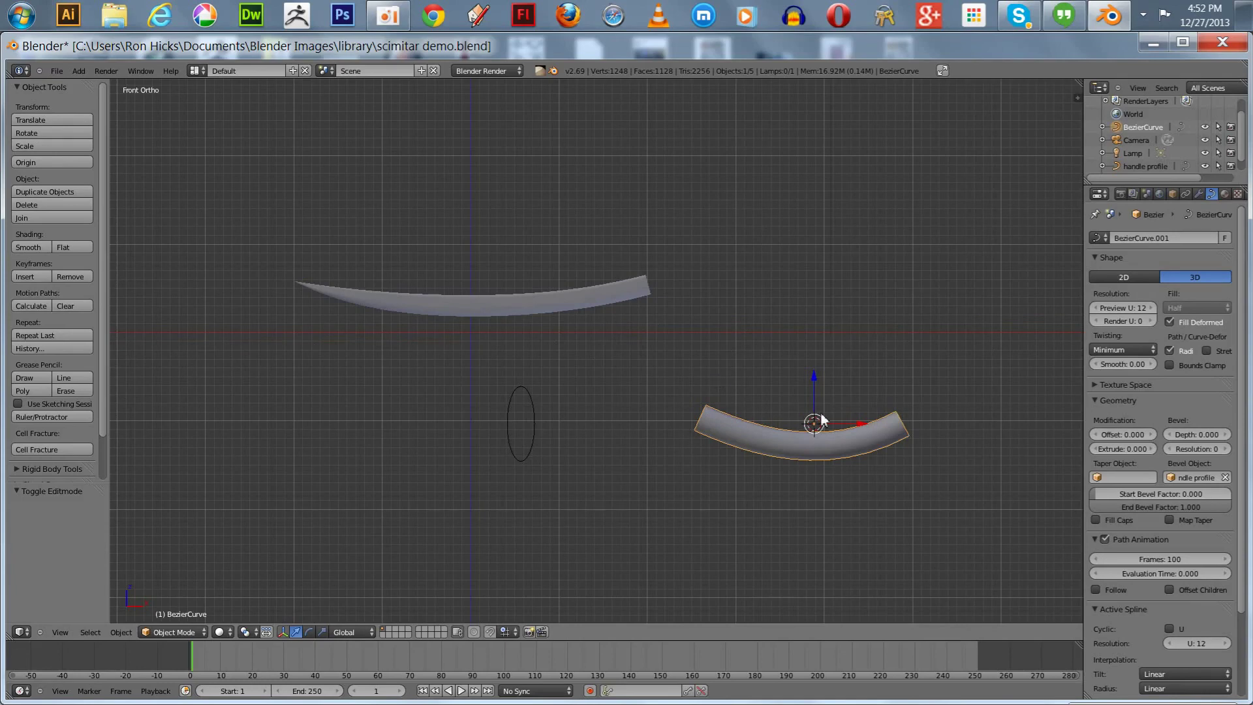
Rotate the handle about -39° around the global Y axis and position its lower end over the wide end of the blade
drag(814, 381, 793, 237)
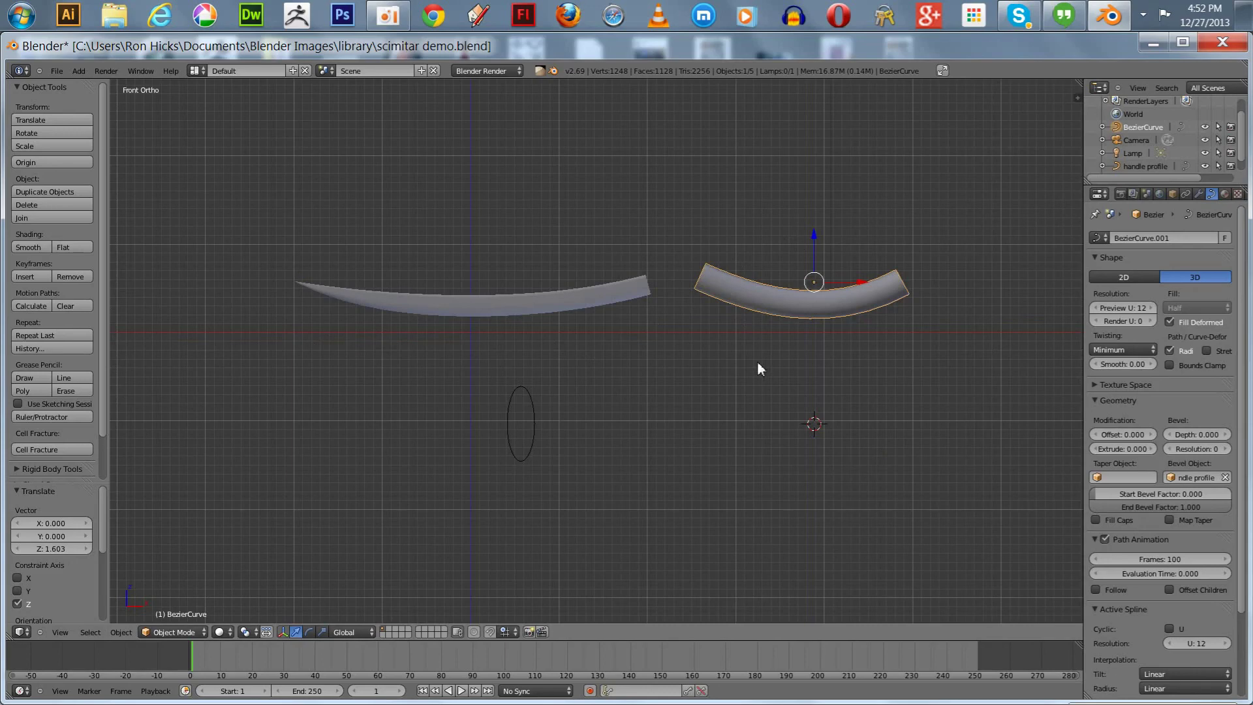
key(r)
key(y)
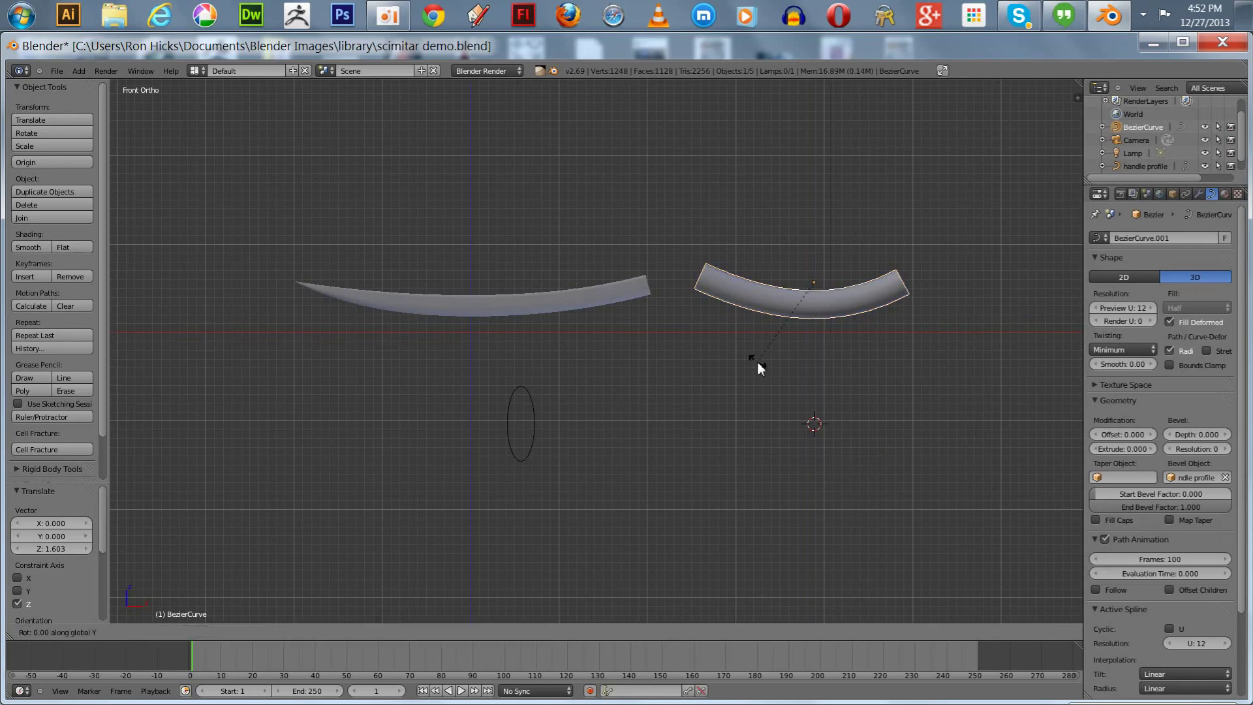
click(817, 396)
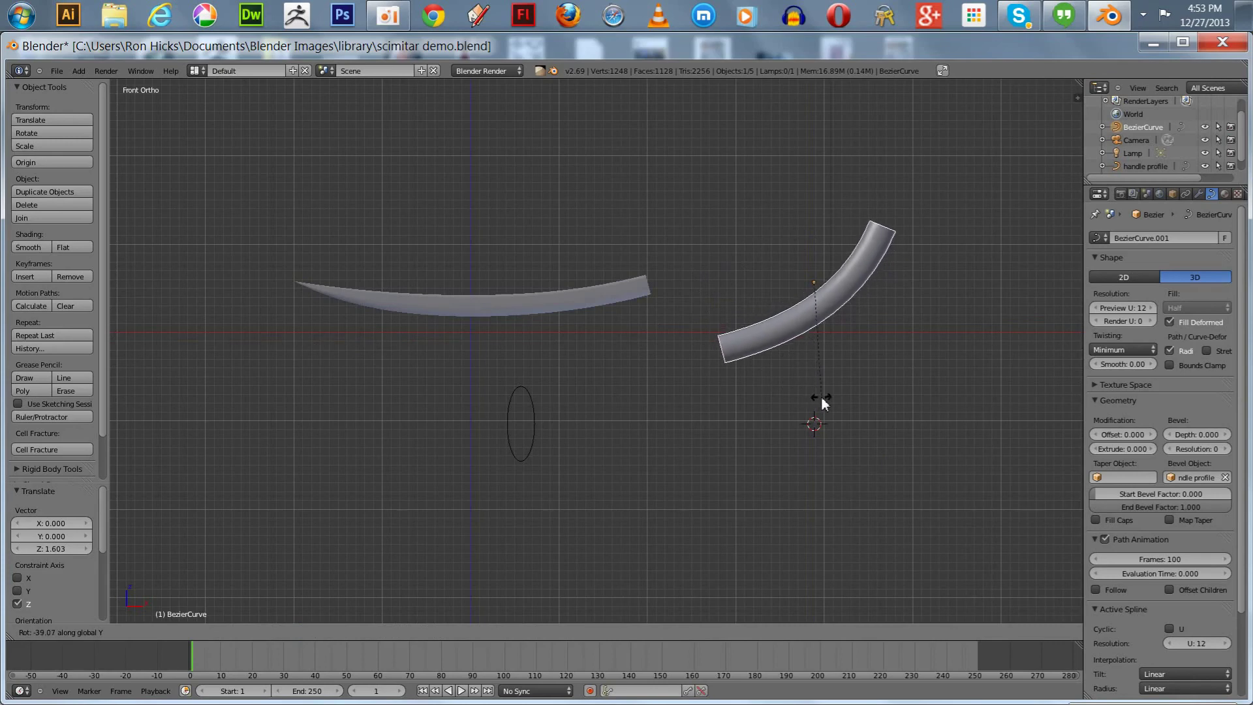
drag(853, 280, 737, 182)
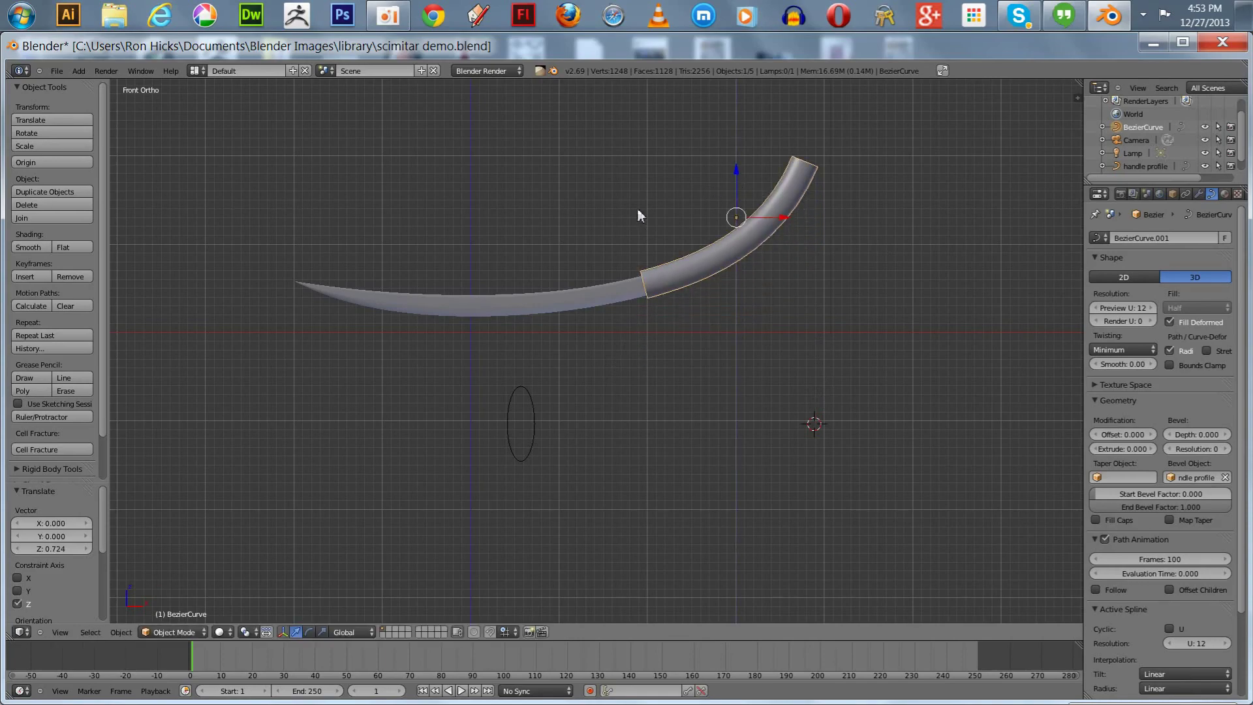
Enable Fill Caps on the handle curve and inspect its joint with the blade before returning to front view
middle_drag(516, 231, 620, 246)
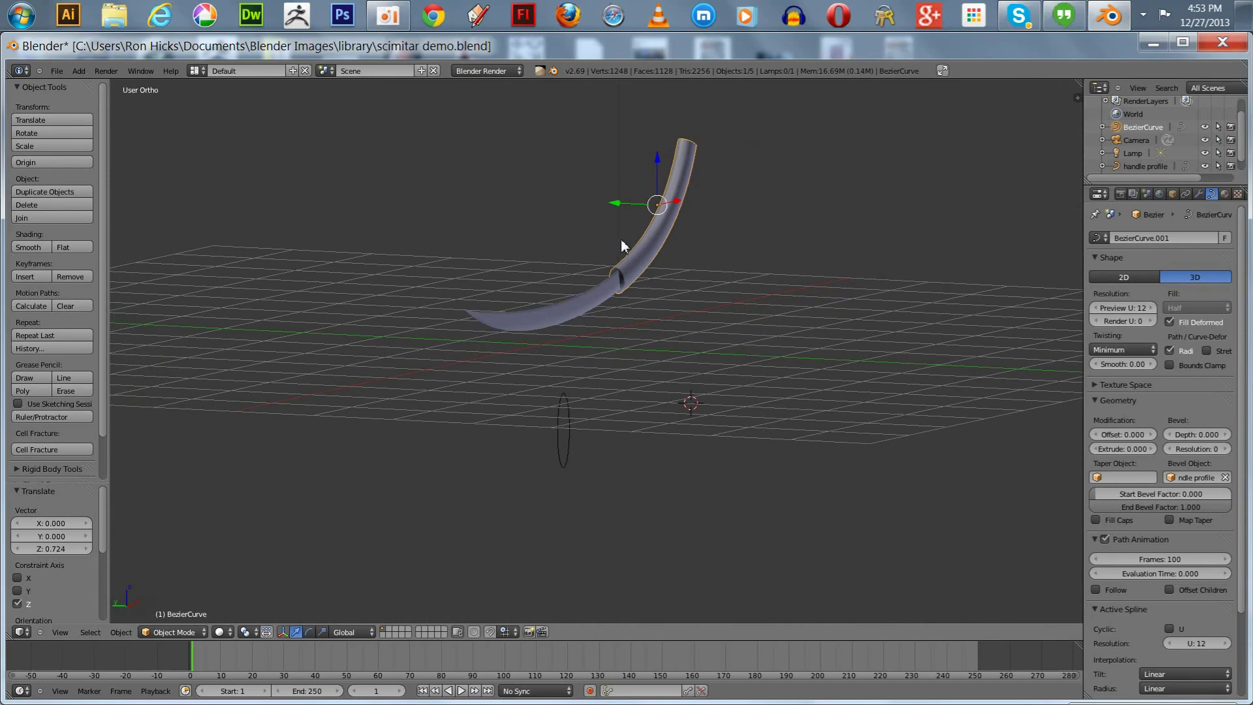
click(1096, 520)
middle_drag(871, 349, 814, 480)
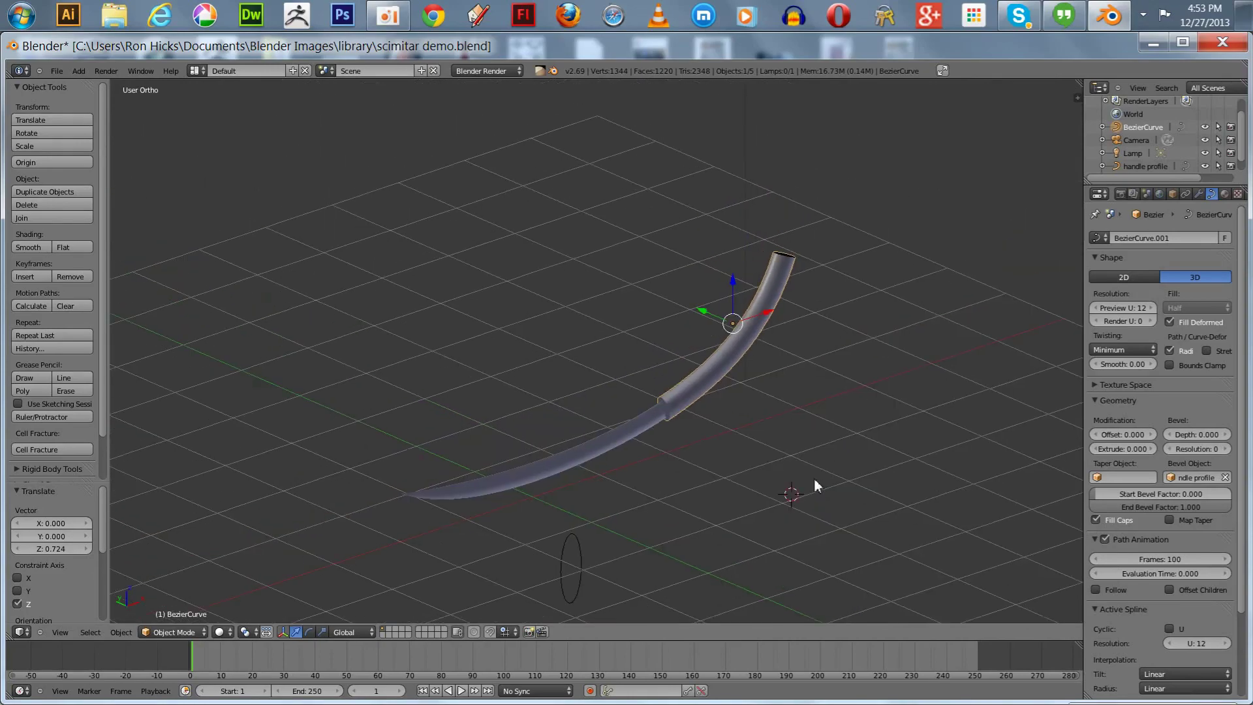
scroll(814, 485, up, 4)
middle_drag(659, 425, 602, 382)
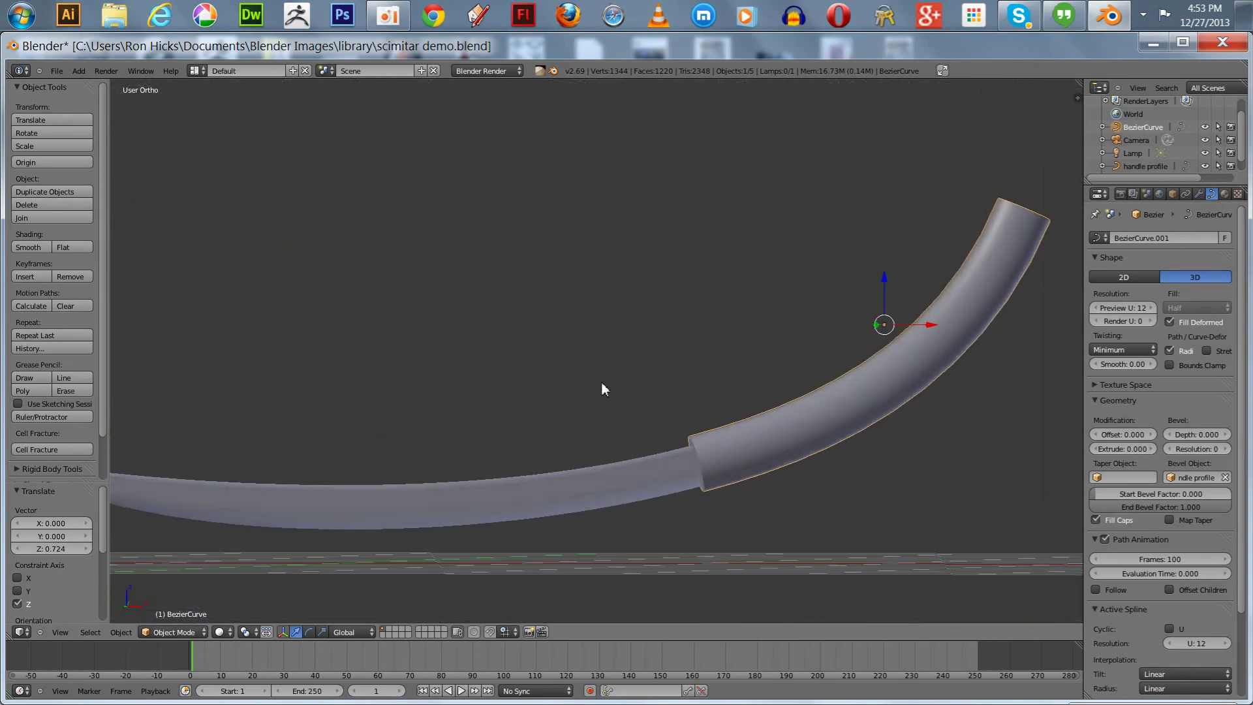
key(KP_1)
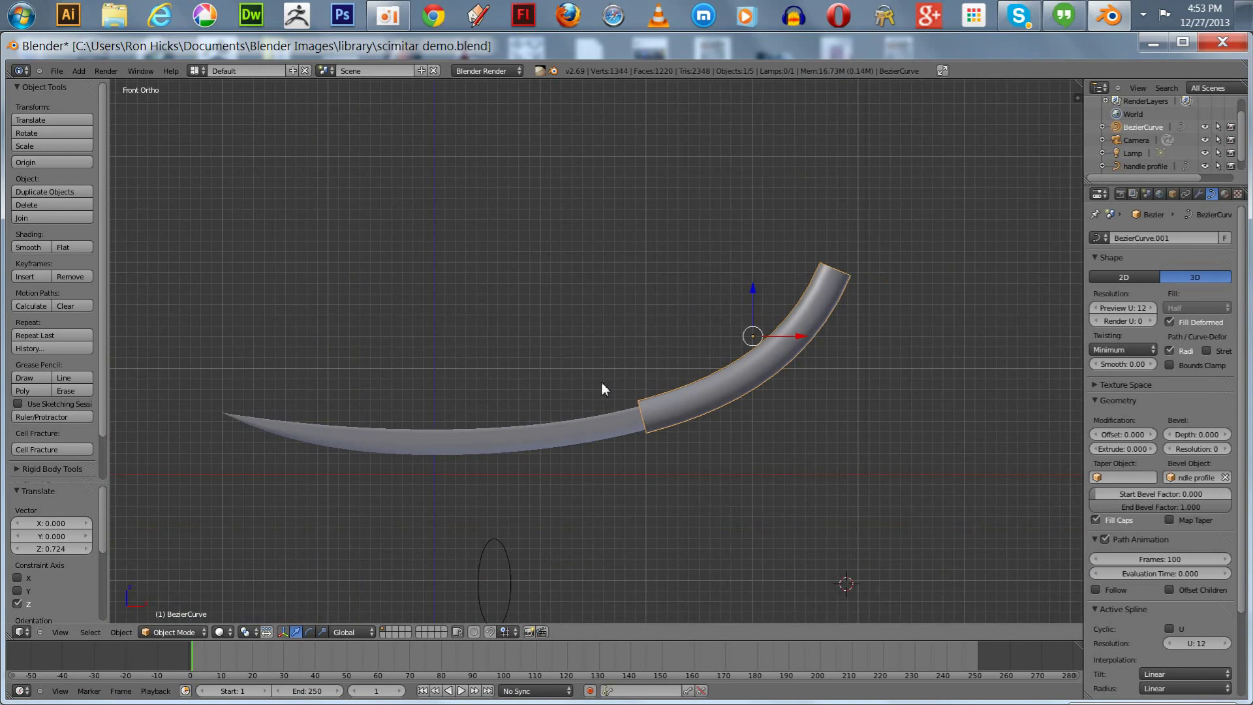